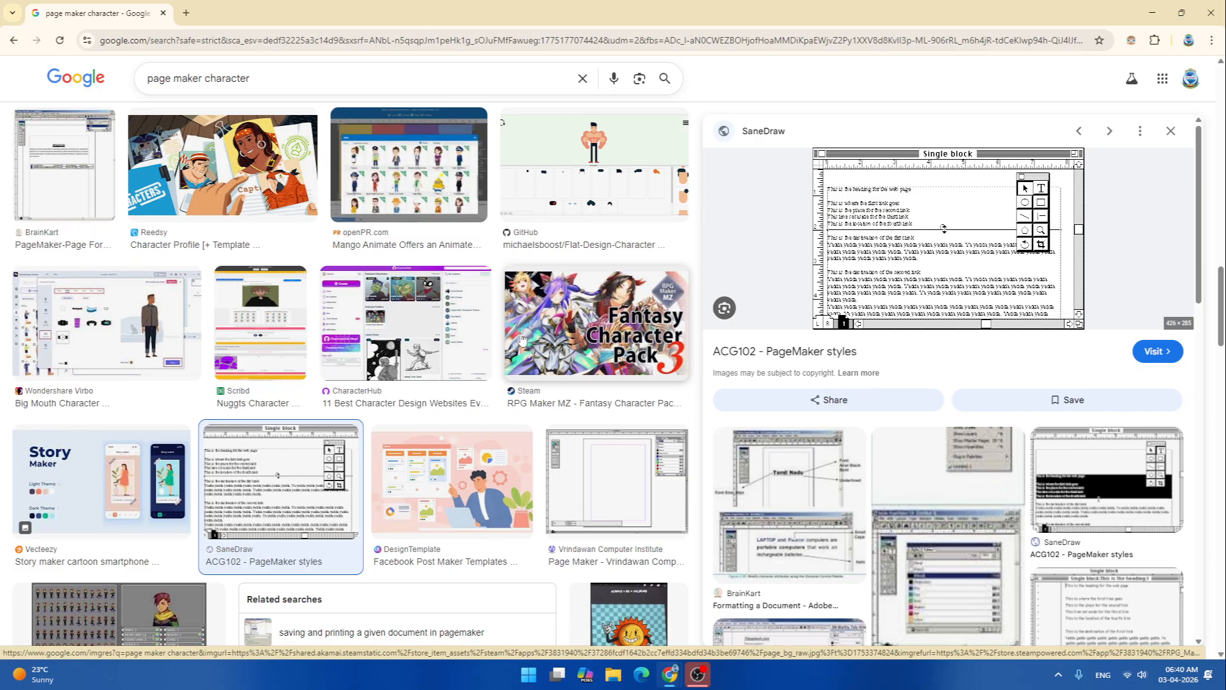
scroll(523, 340, down, 12)
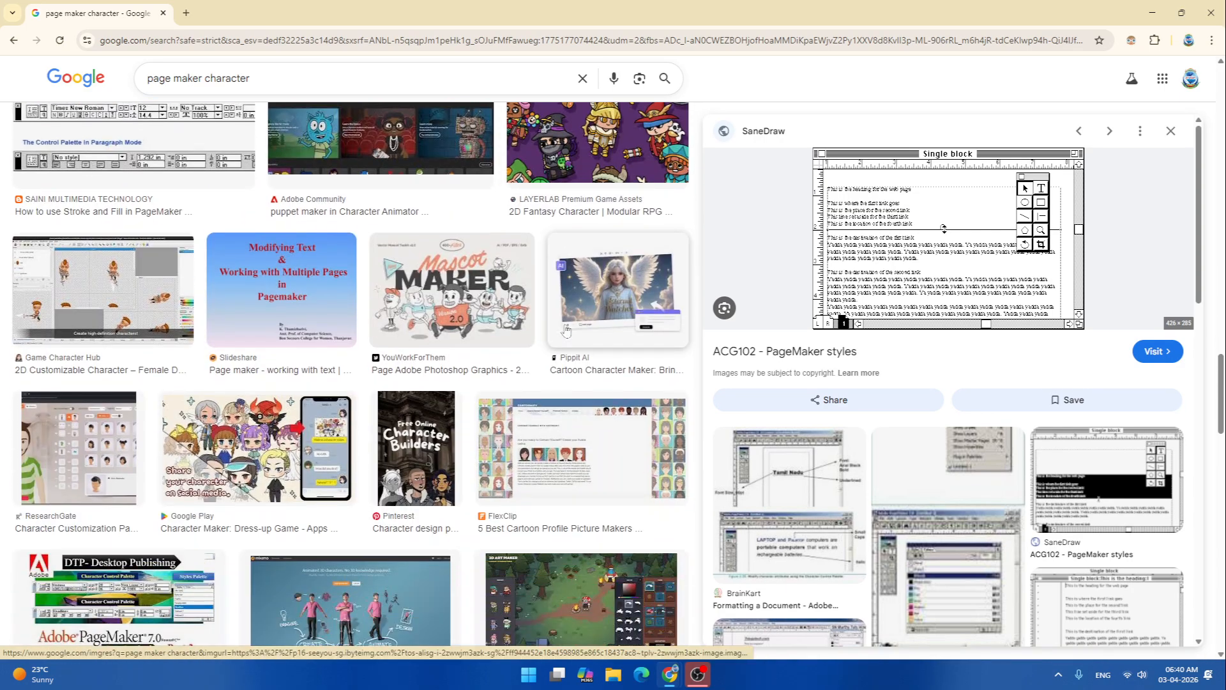
scroll(566, 337, down, 3)
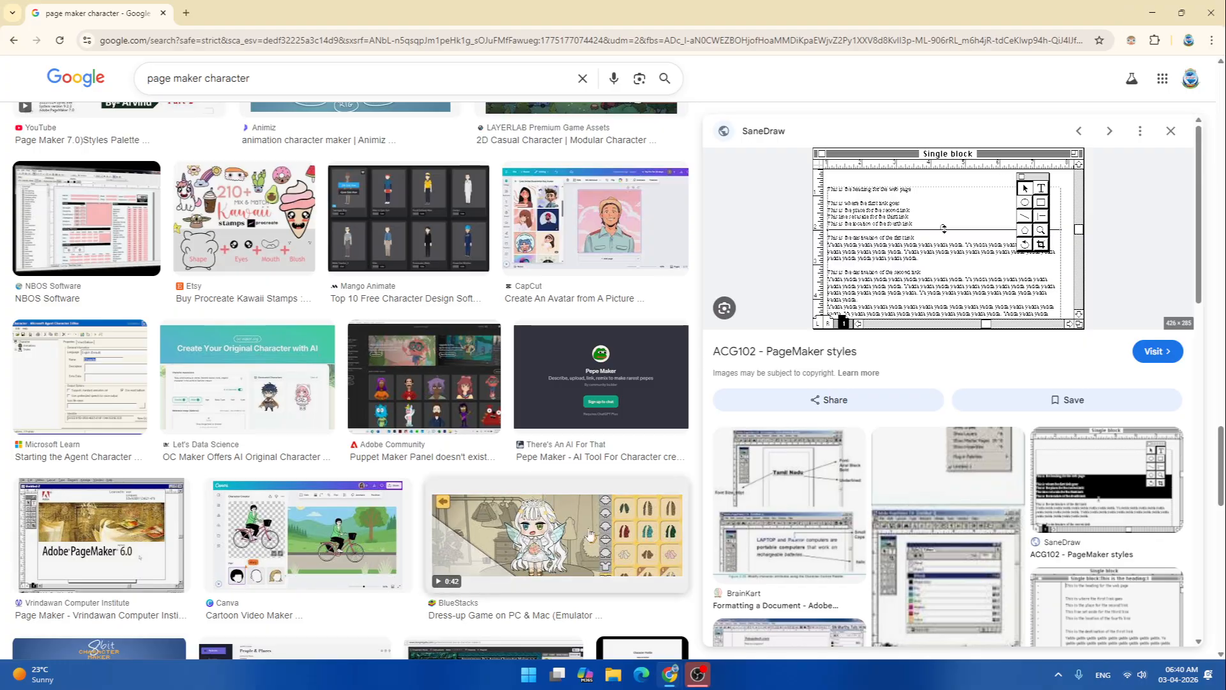
click(529, 675)
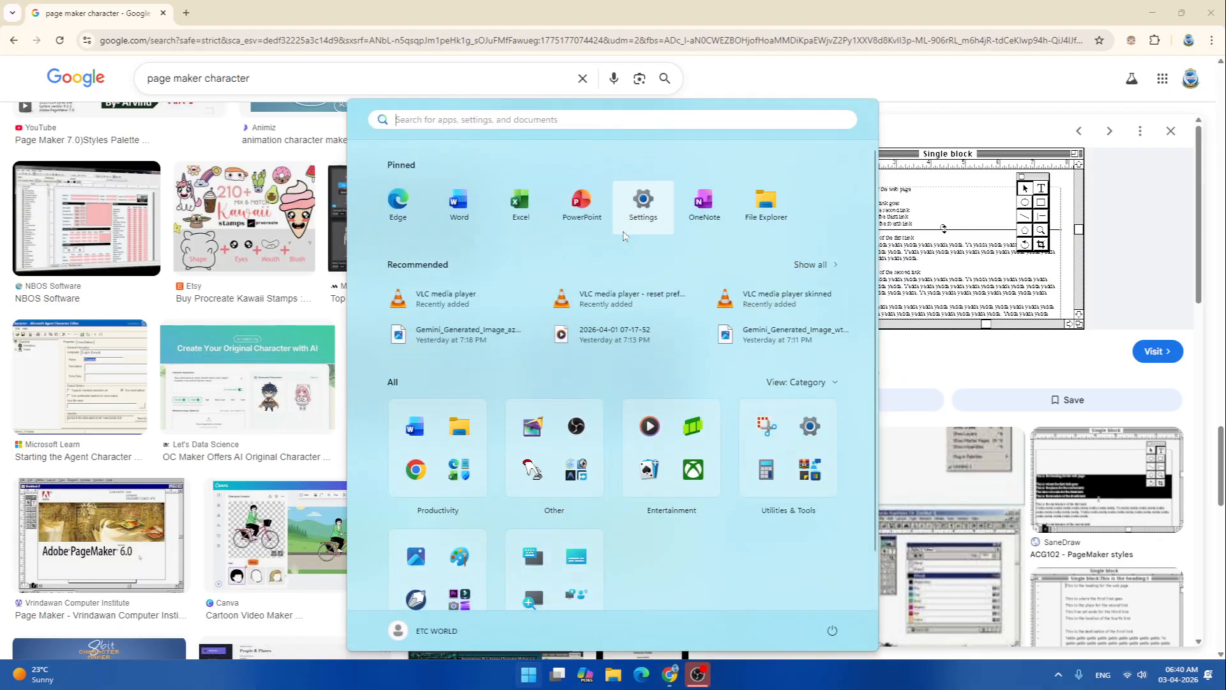
click(424, 121)
text(pagem)
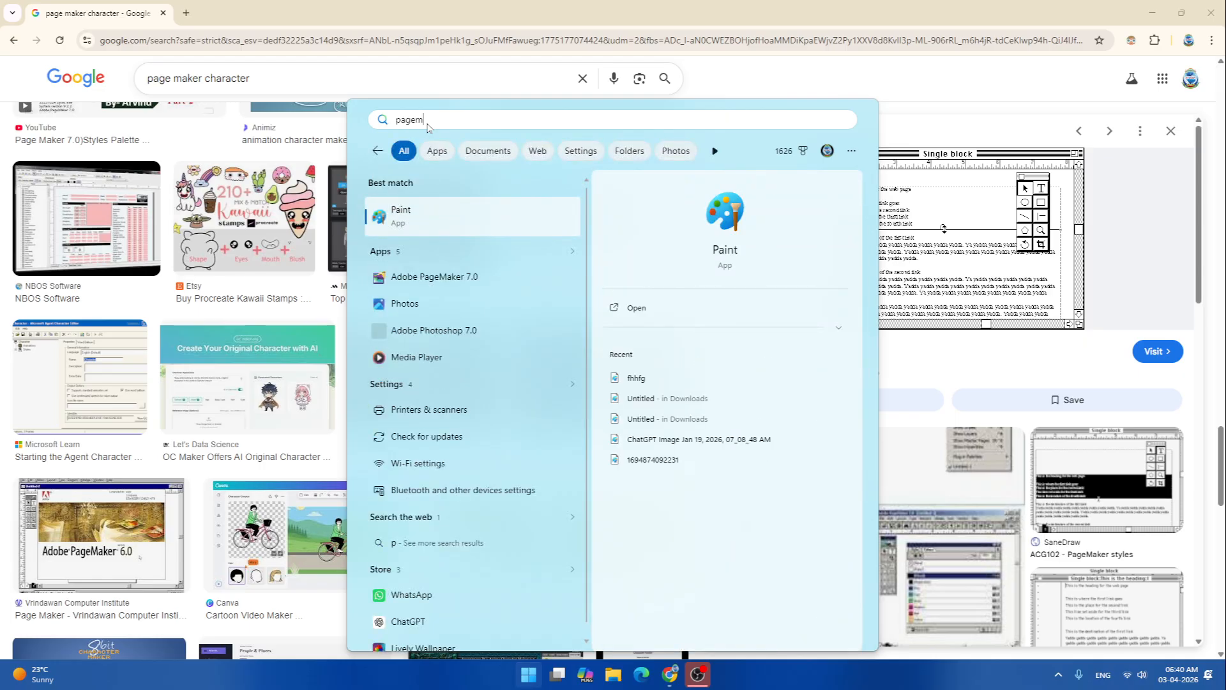
key(BackSpace)
text(maker)
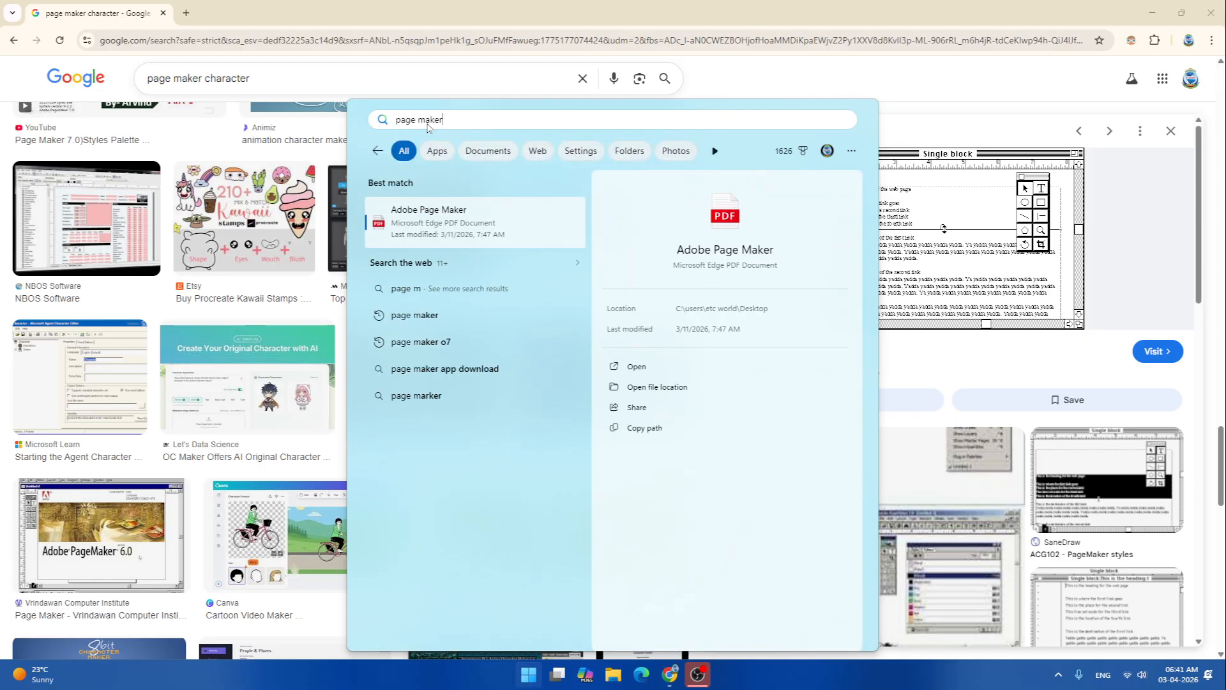
key(Return)
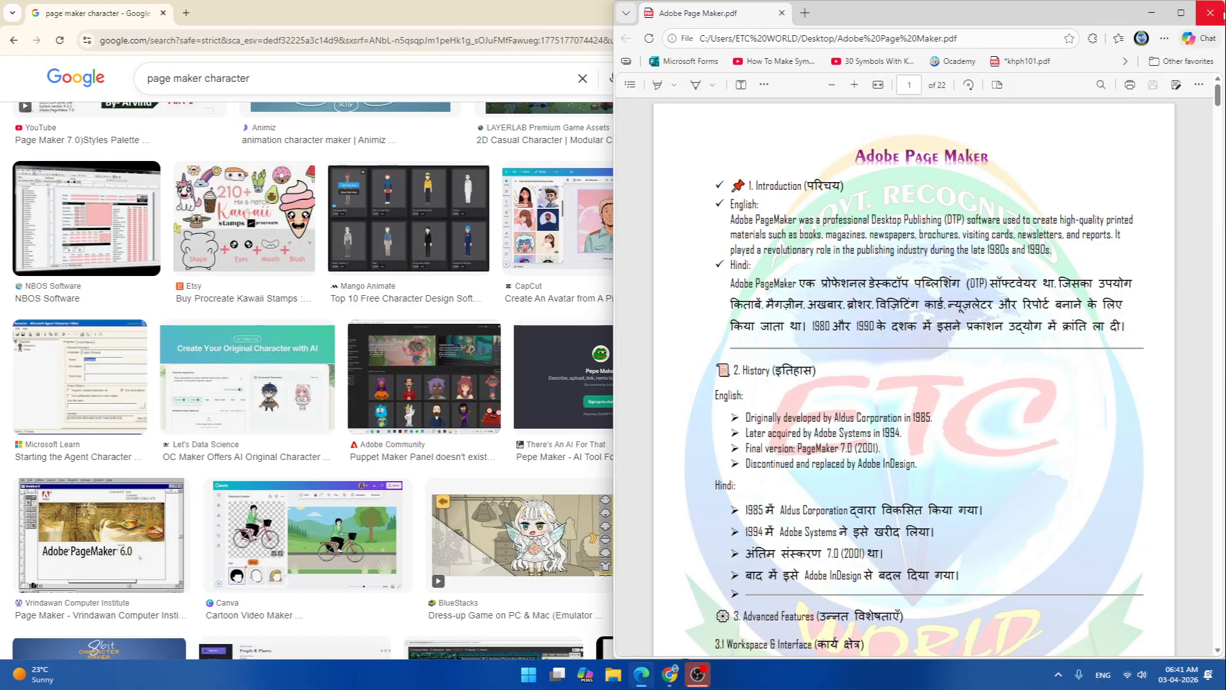
click(641, 674)
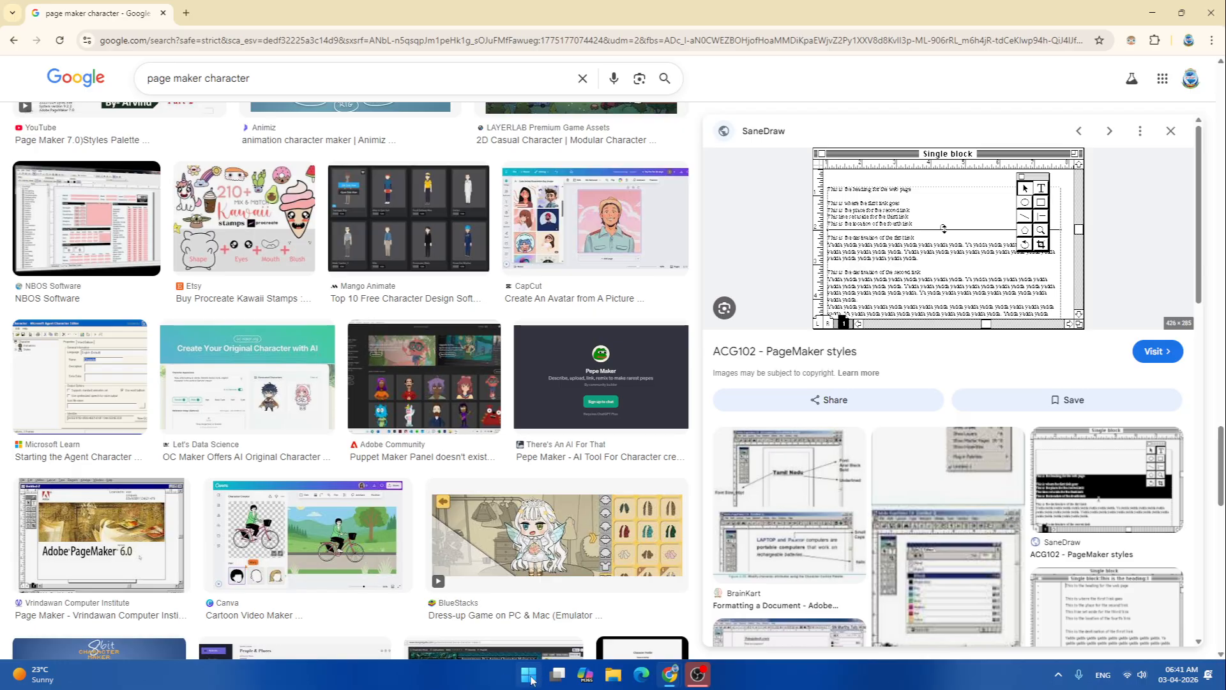
- Launch Adobe PageMaker 7.0, minimize the browser and dismiss the template chooser
click(529, 675)
click(420, 122)
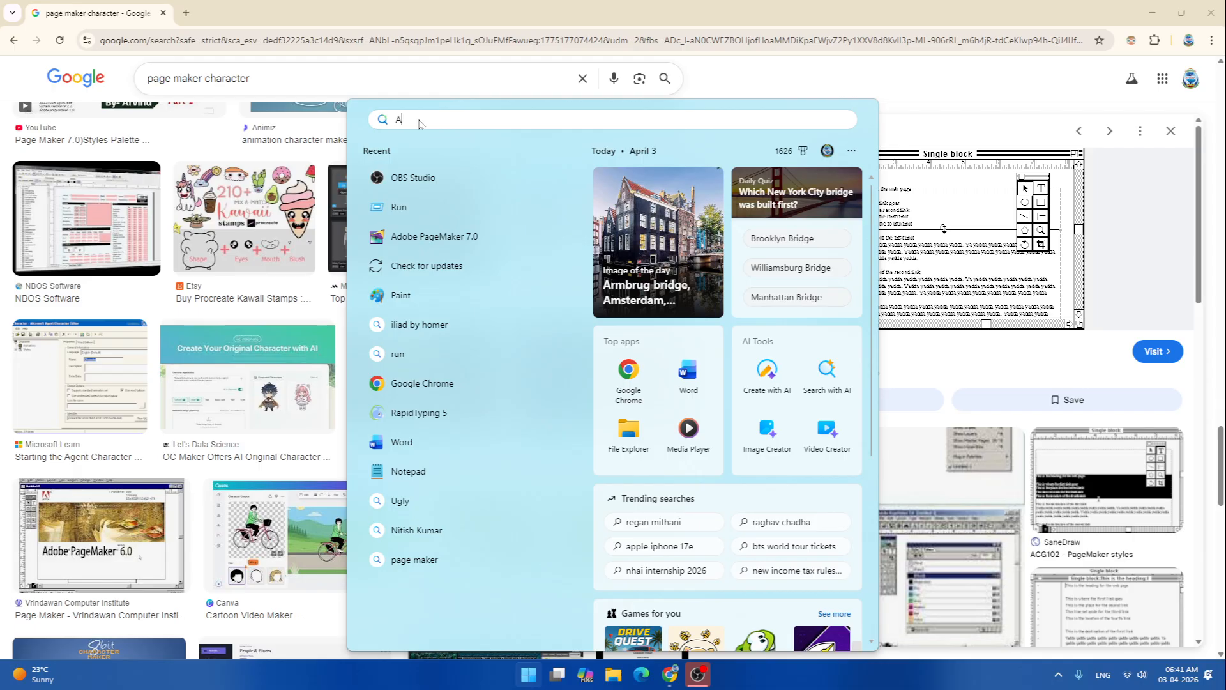
text(Ad)
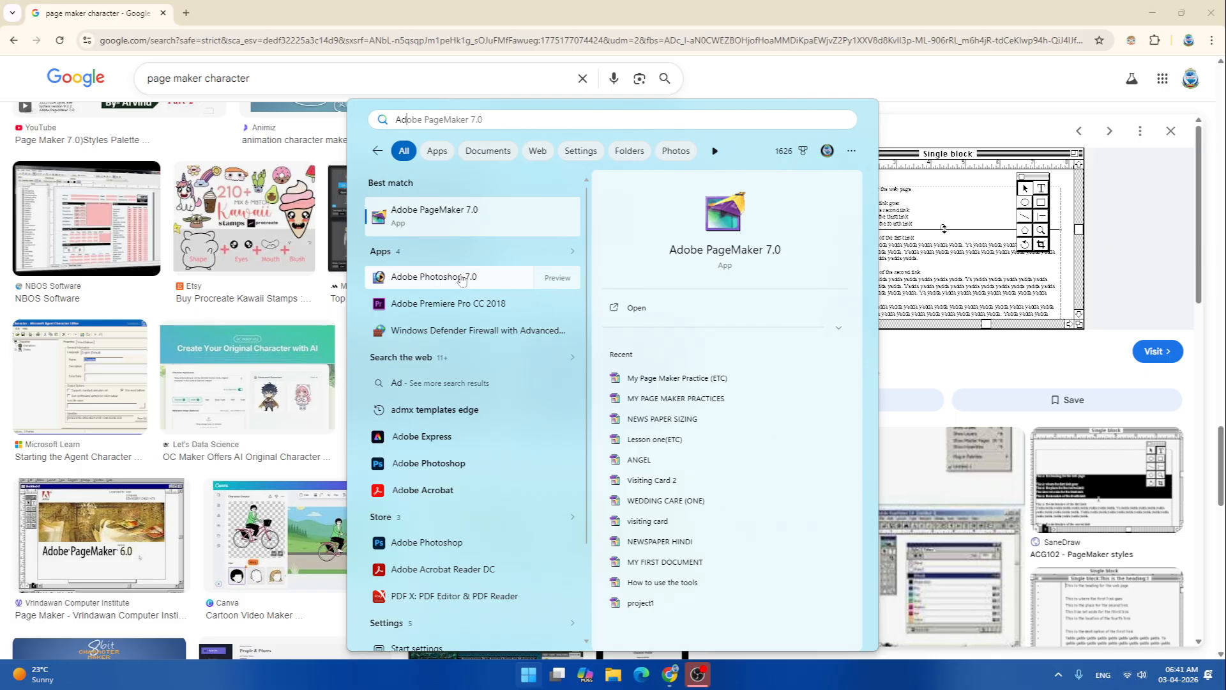
click(442, 217)
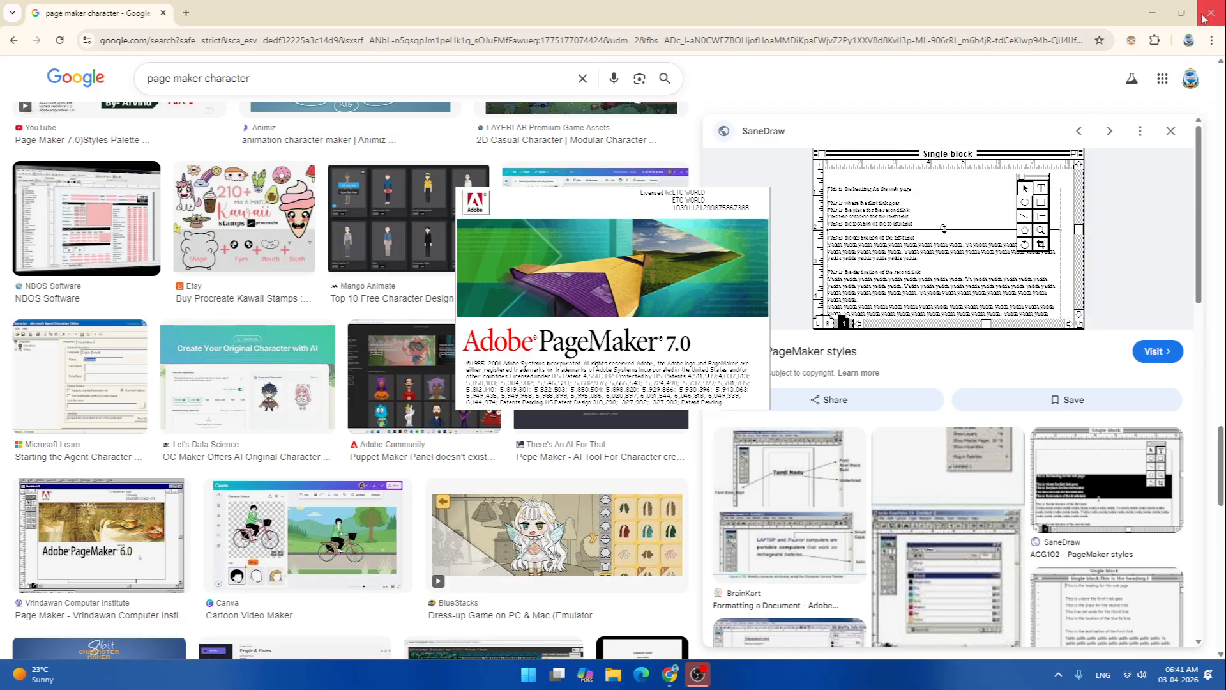
click(1154, 14)
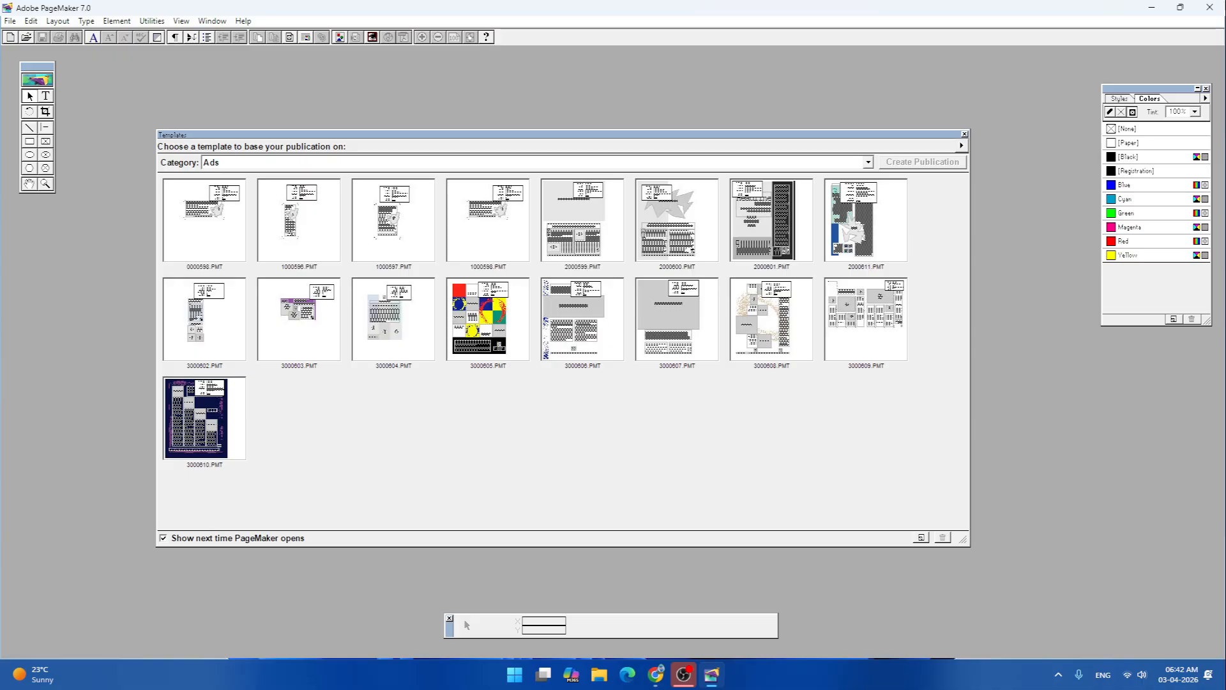
click(964, 135)
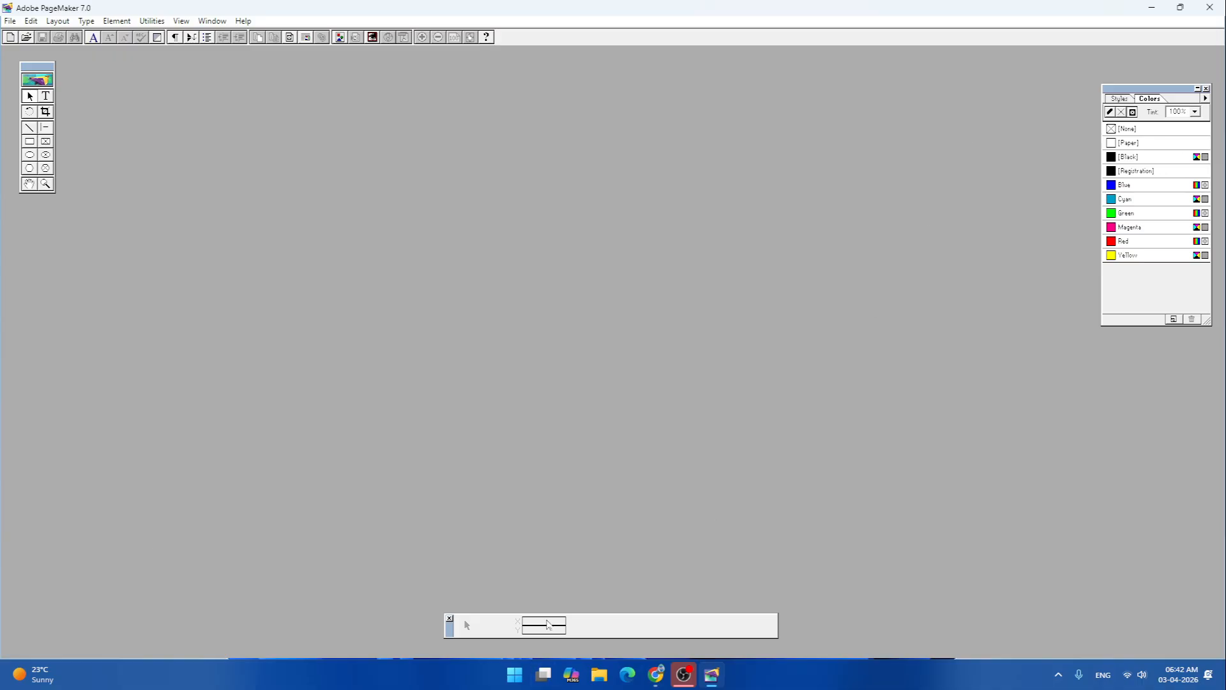
- Open the recent publication My Page Maker Practice (ETC), accepting the temporary substitution for the missing Aptos font
click(11, 22)
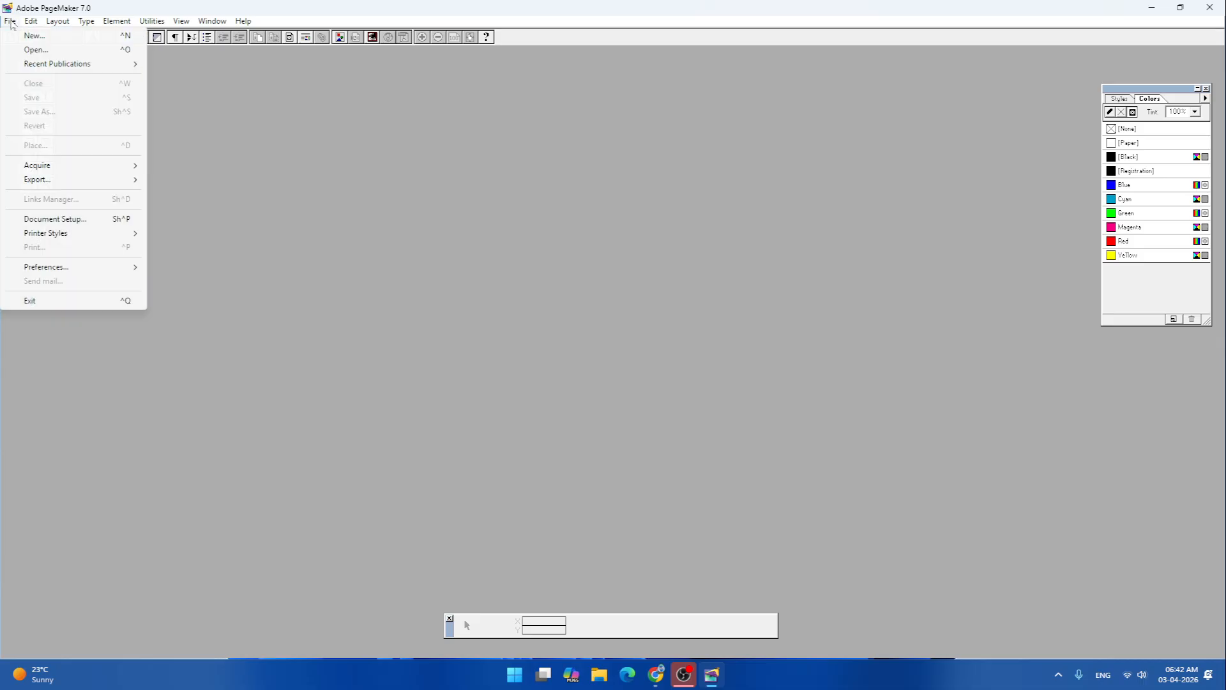
mouse_move(64, 65)
click(253, 65)
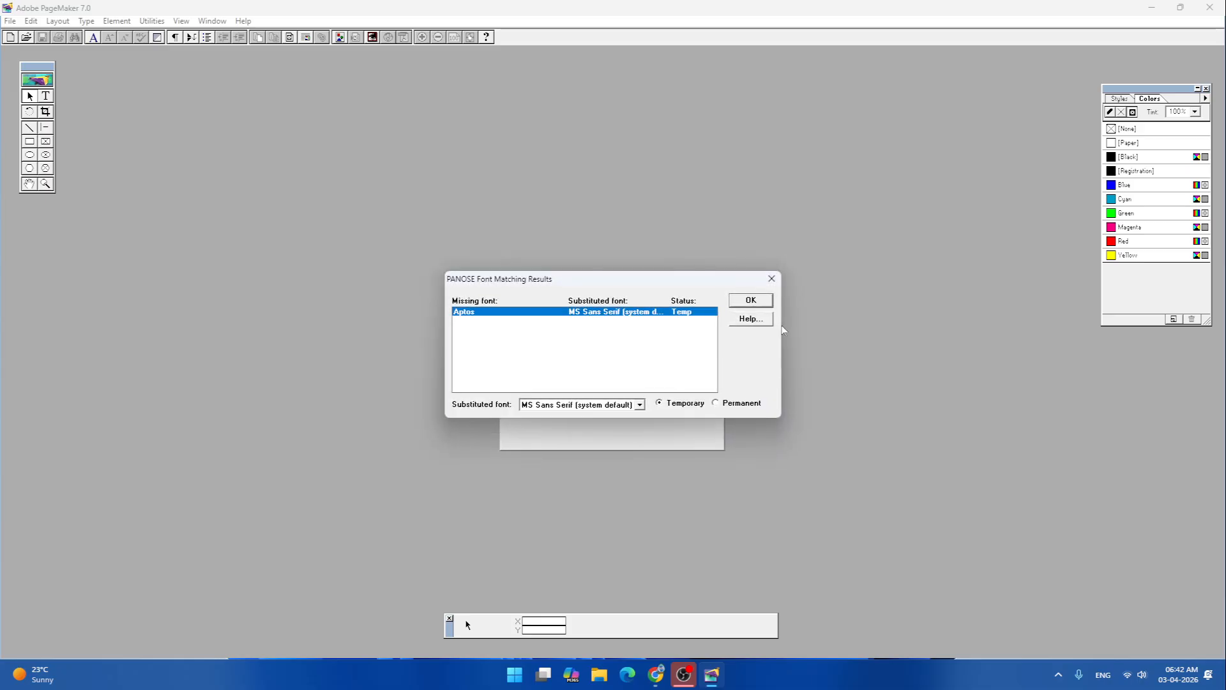
click(746, 297)
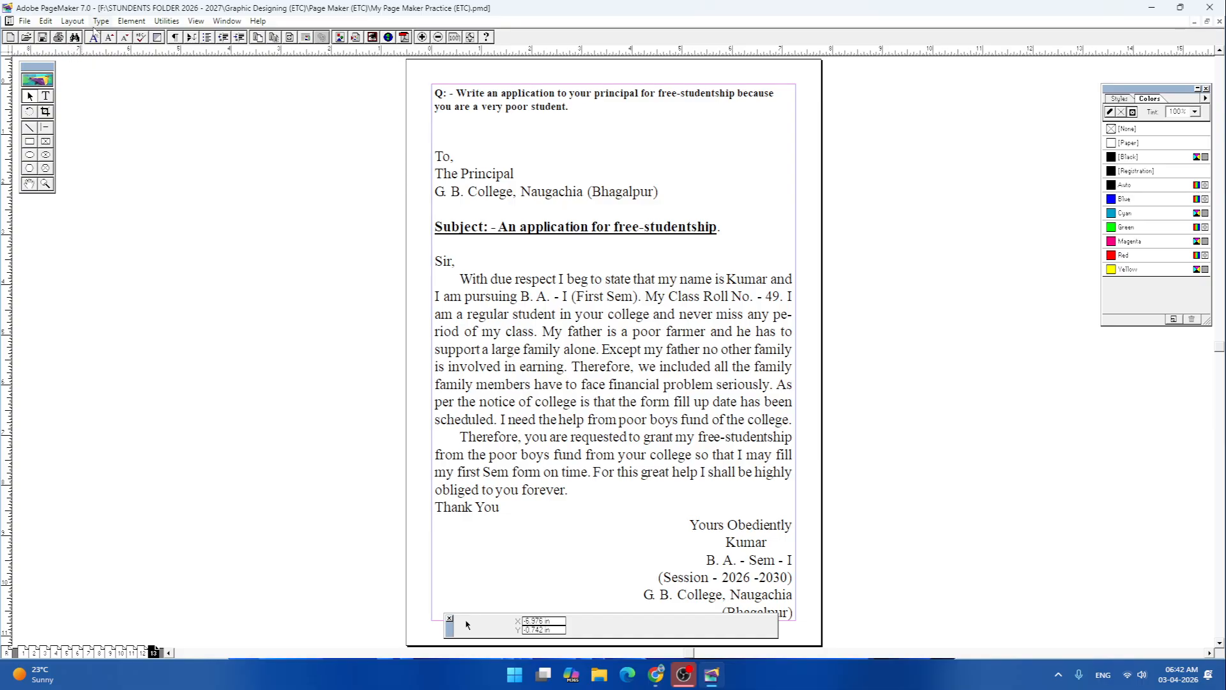
- Insert 1 page after the current page using the Document Master
click(69, 25)
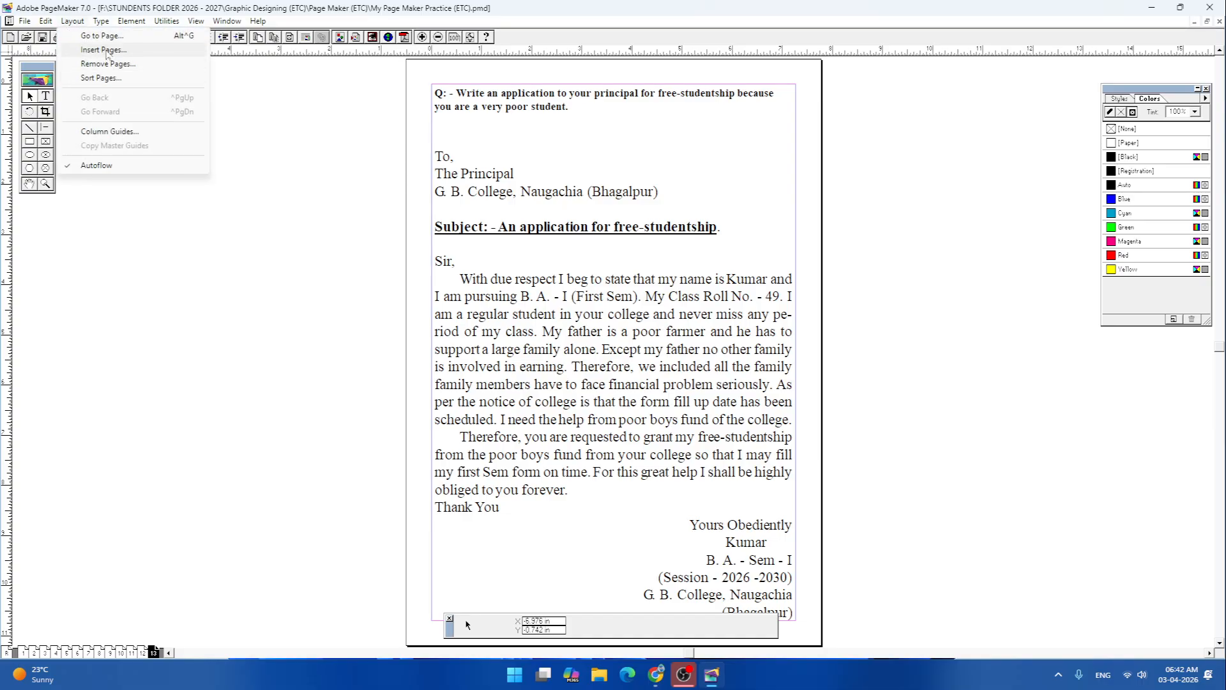
click(107, 52)
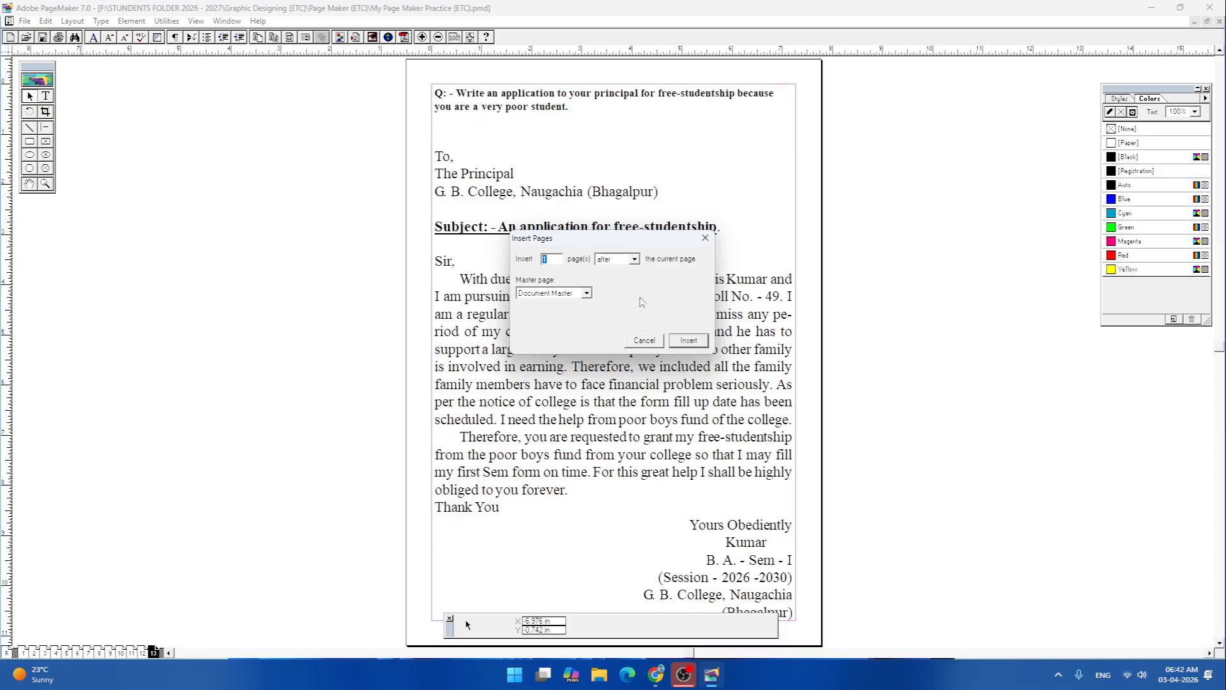
click(696, 342)
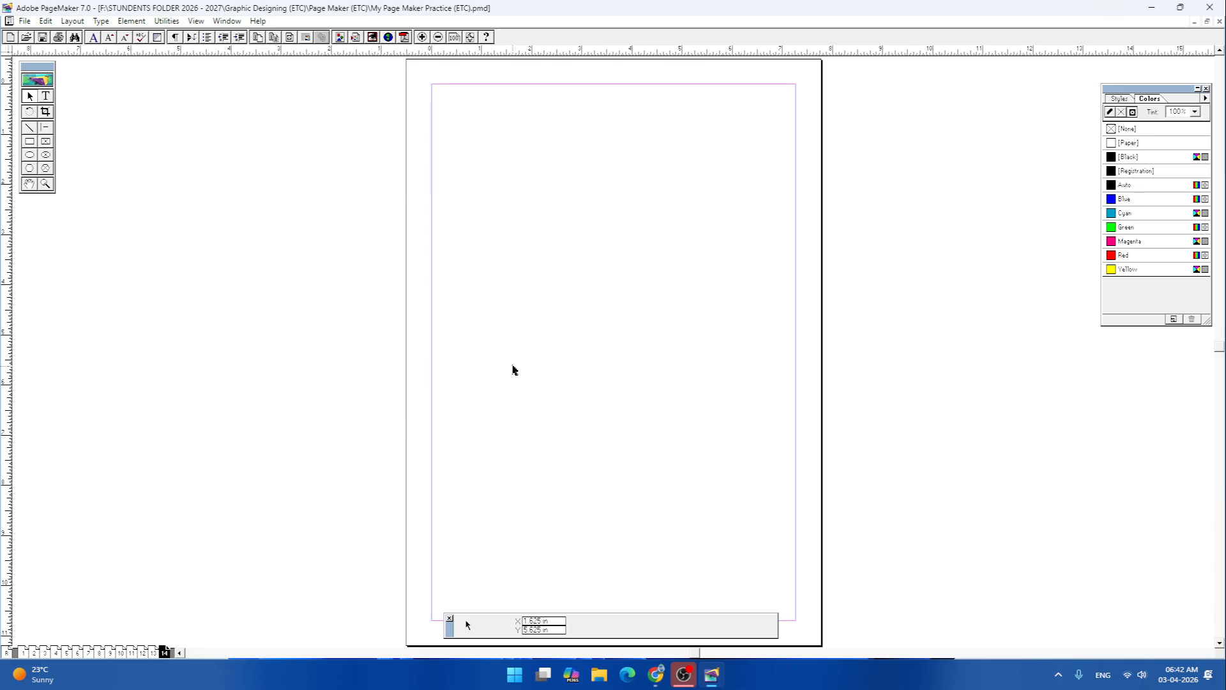
- Draw a text block about 3.9 in wide just below the top margin of the new page
key(ctrl+2)
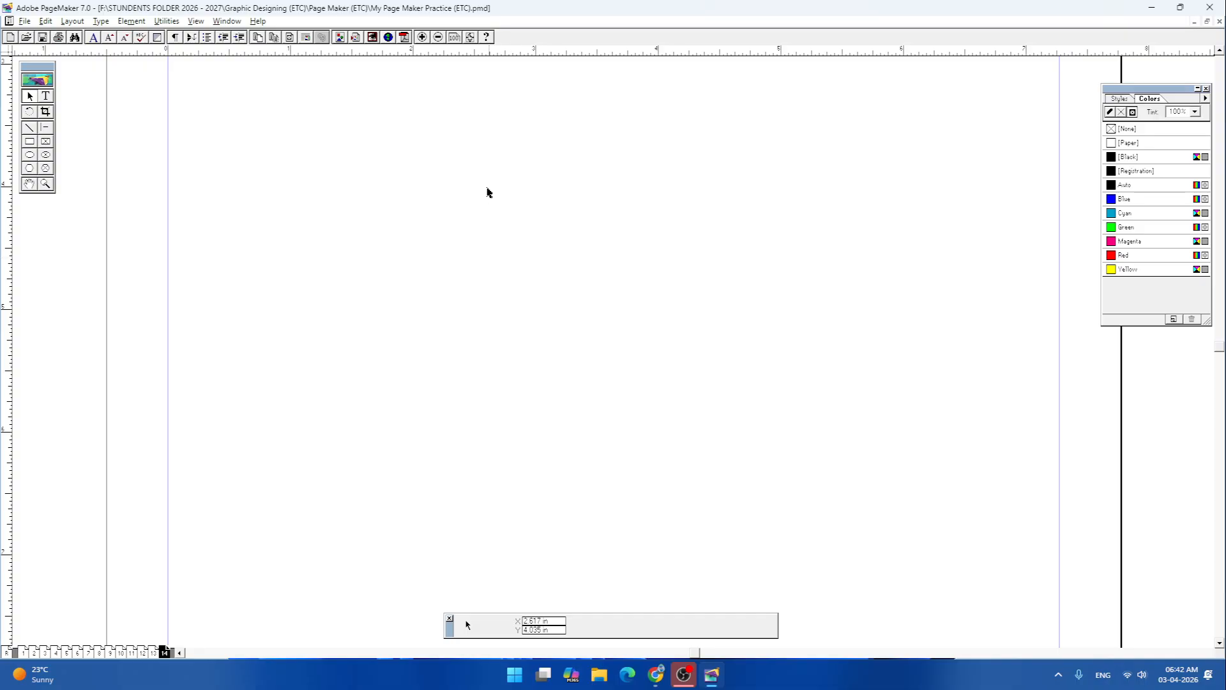
scroll(483, 211, up, 5)
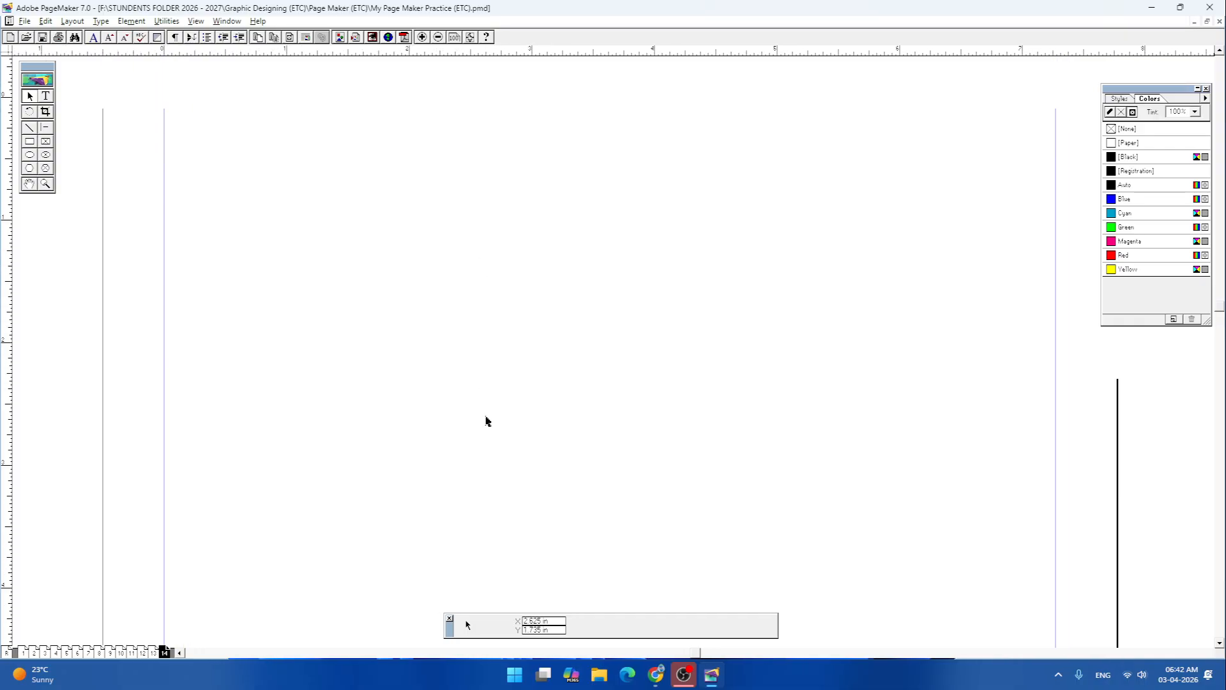
drag(486, 417, 488, 446)
drag(486, 281, 473, 196)
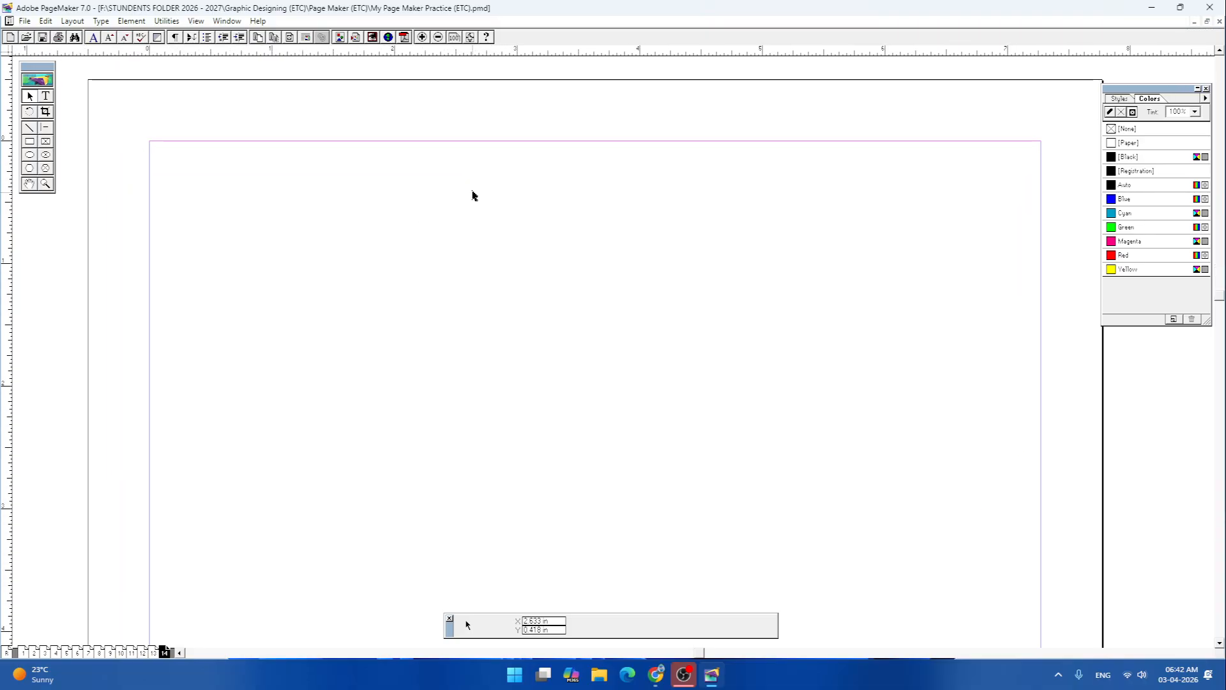
click(46, 96)
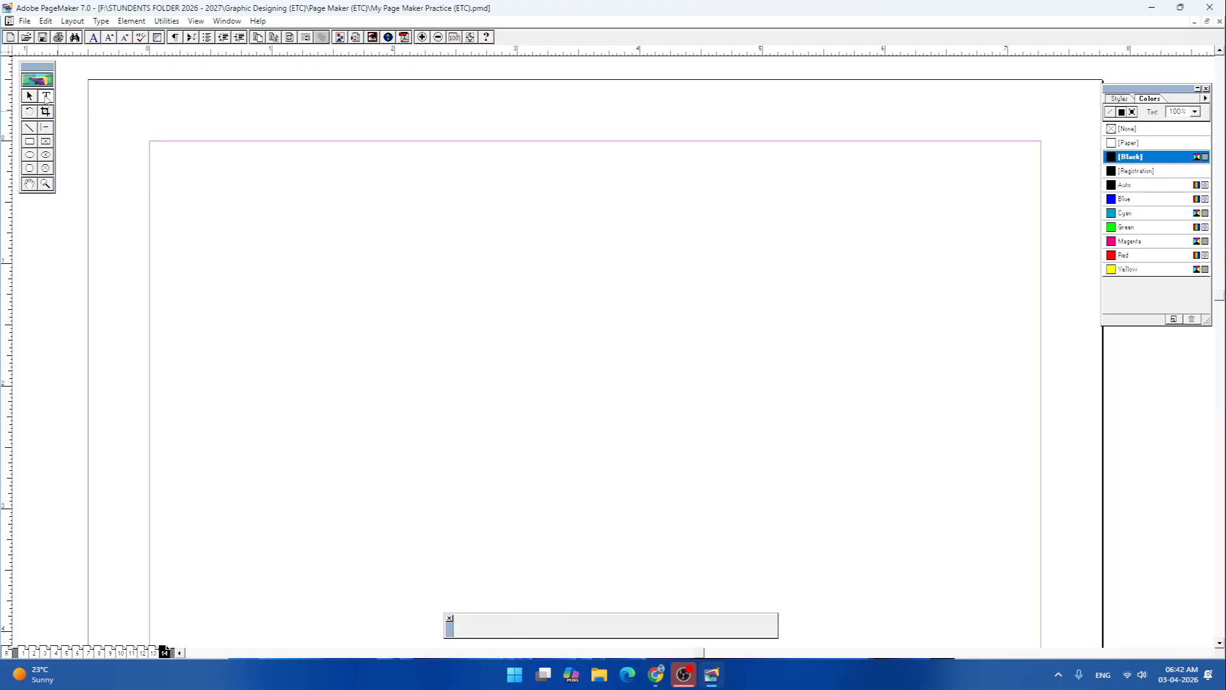
drag(365, 222, 845, 151)
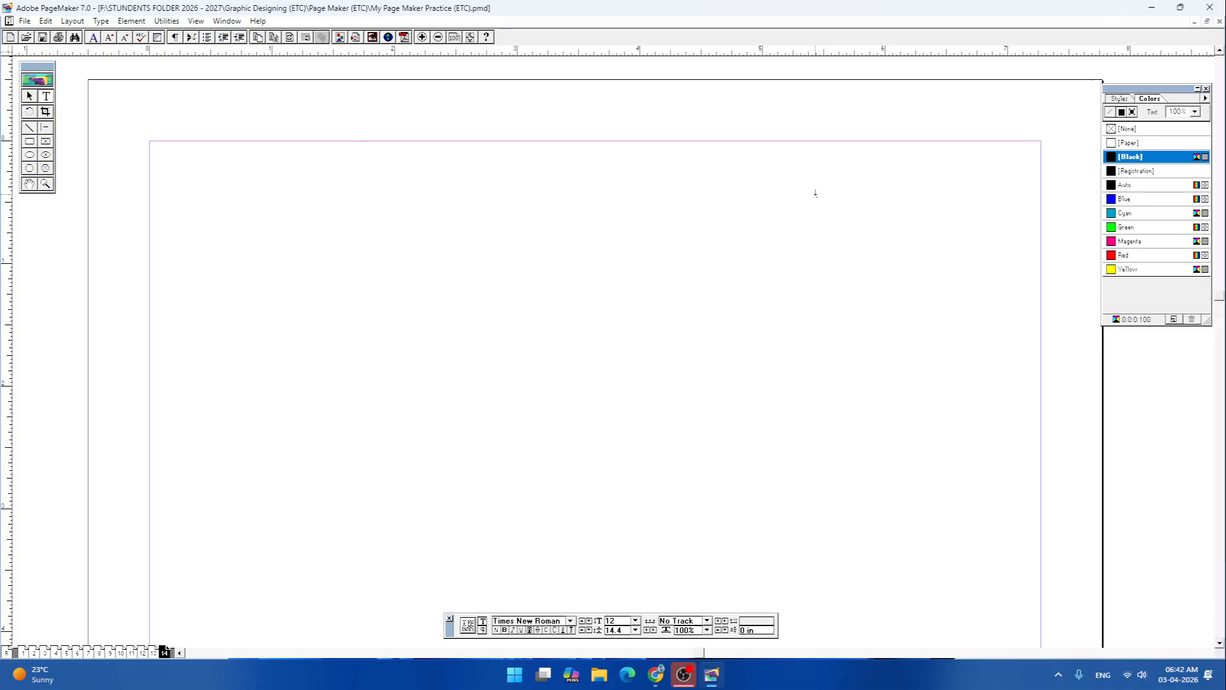
text(ETC )
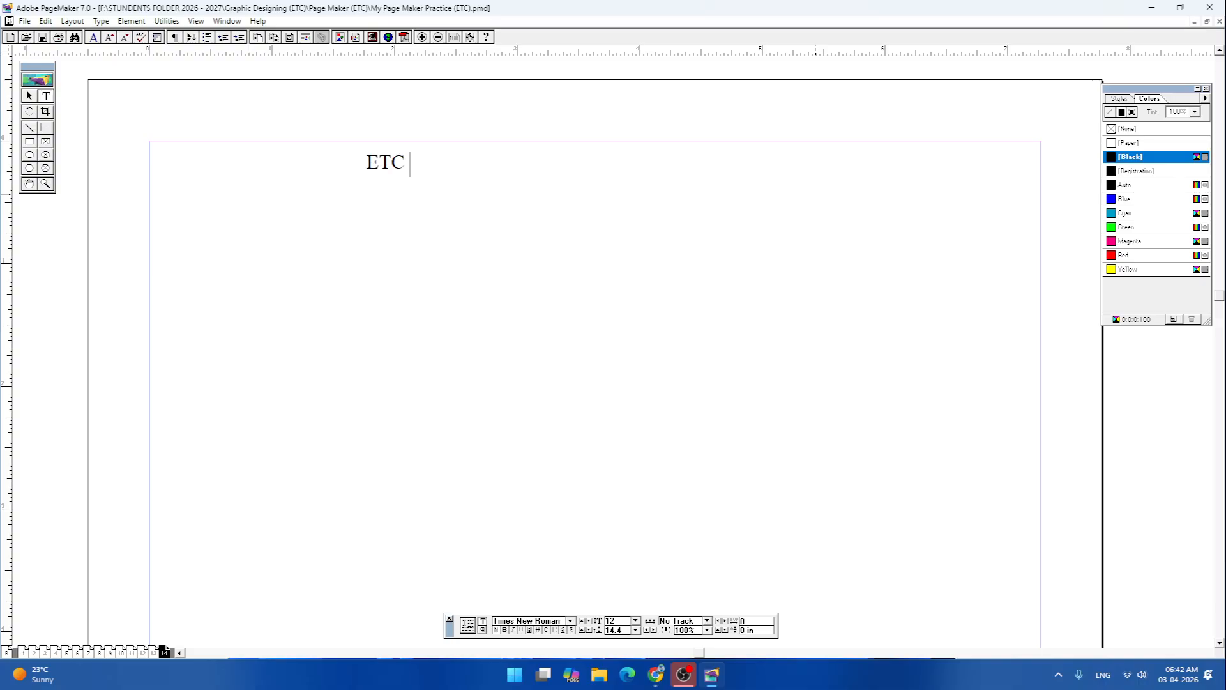
text(WORLD)
key(BackSpace)
key(BackSpace)
key(BackSpace)
key(BackSpace)
key(BackSpace)
key(BackSpace)
key(BackSpace)
key(BackSpace)
key(BackSpace)
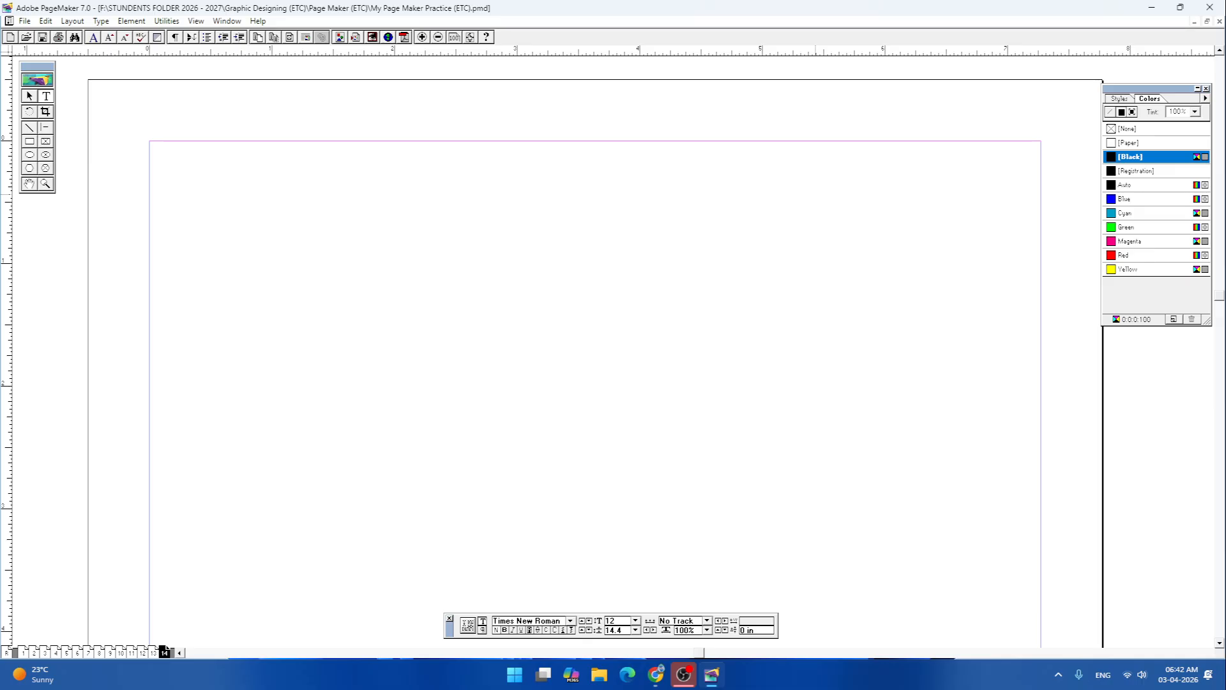
- Enter the text "Good Monring Everyone!" in the empty text block
text(g)
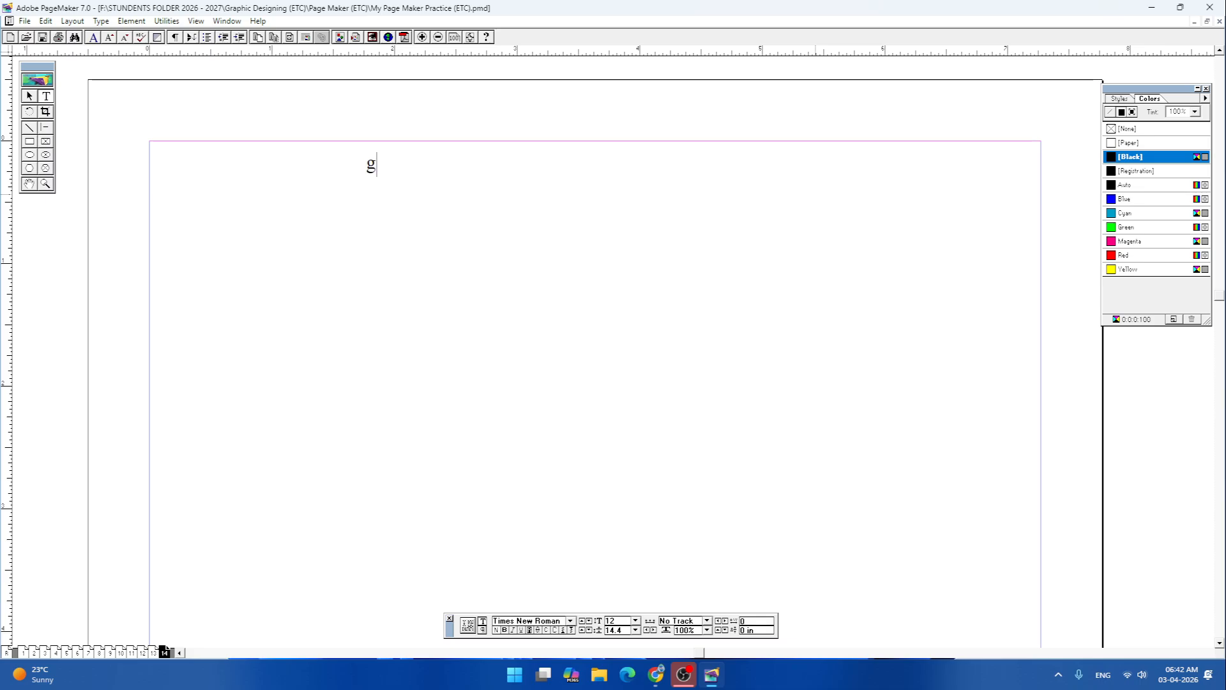
key(BackSpace)
text(Goo)
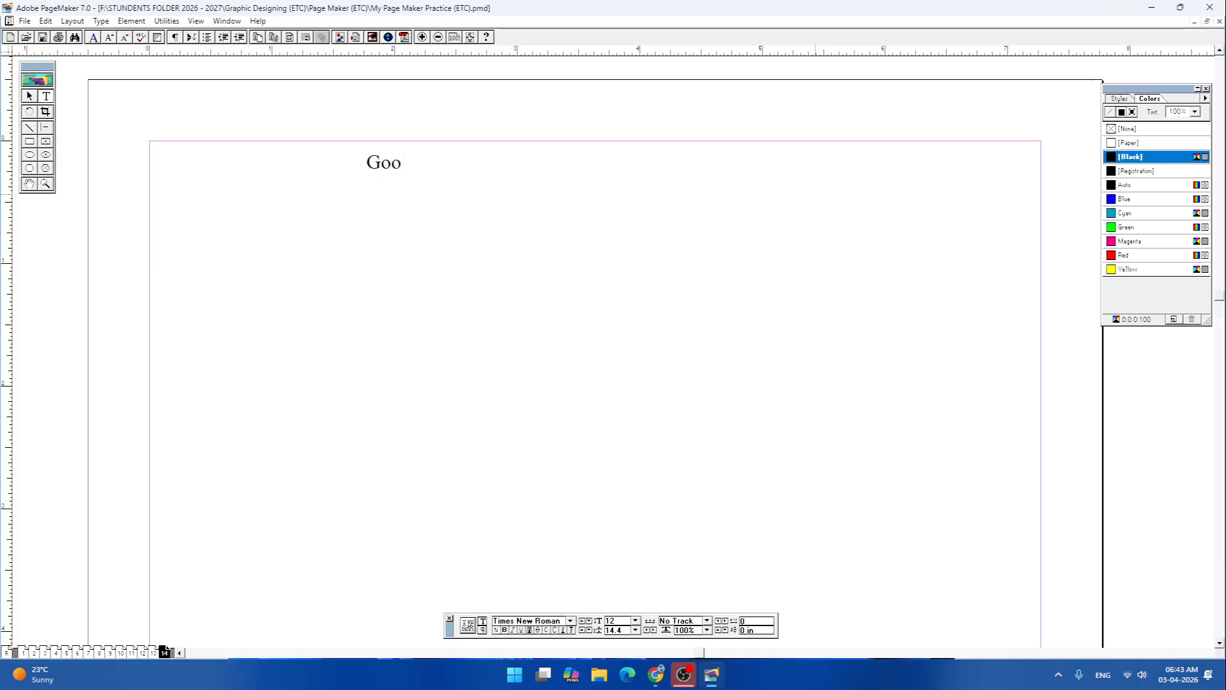
text(d )
text(Monring En)
text(er)
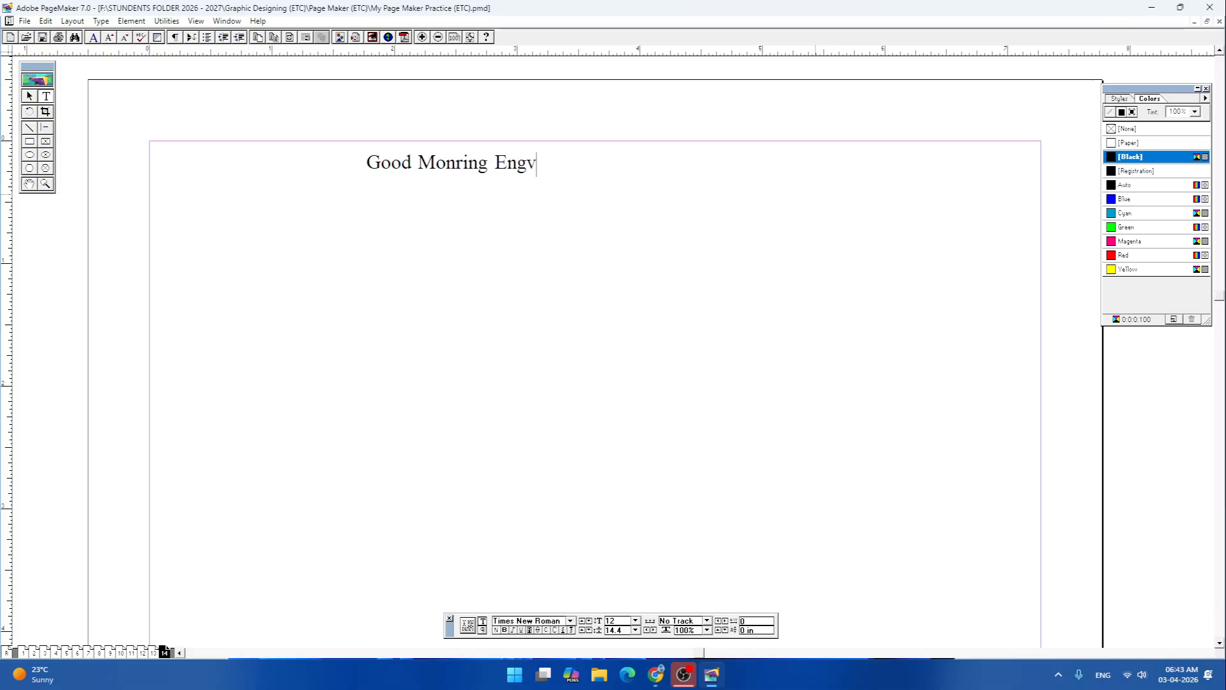
key(BackSpace)
key(BackSpace)
key(BackSpace)
text(veryone!)
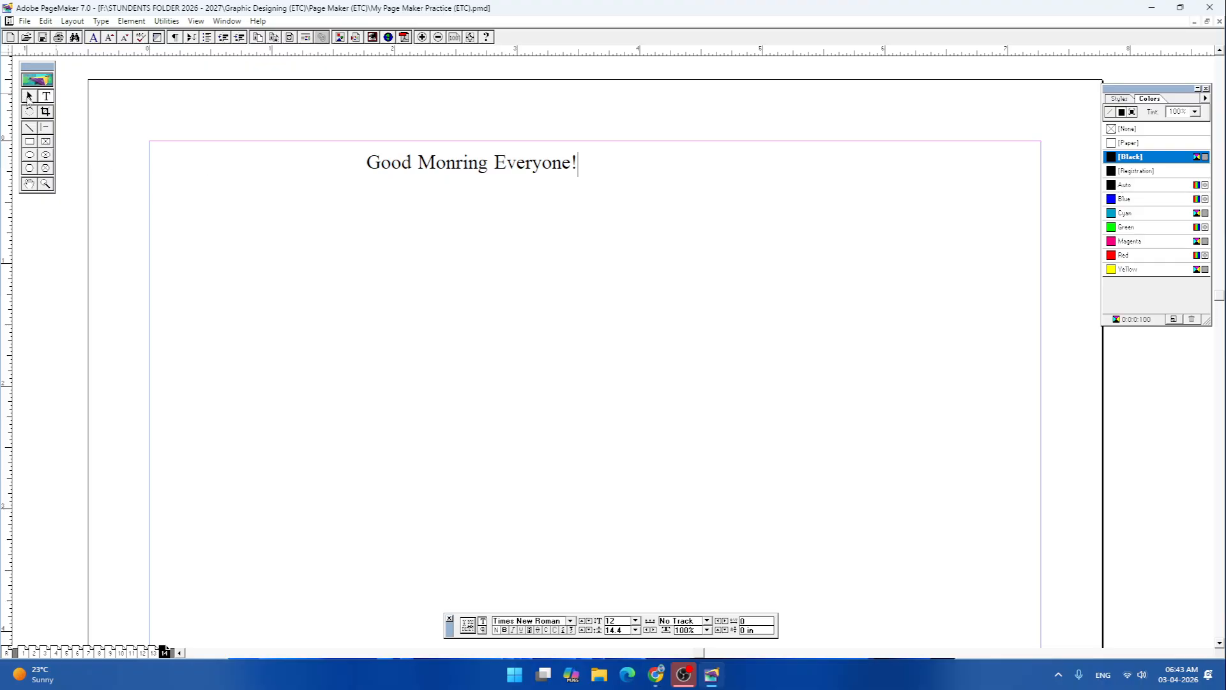
- Select all the text of the line "Good Monring Everyone!" and move the Control palette up below it
click(29, 97)
click(496, 164)
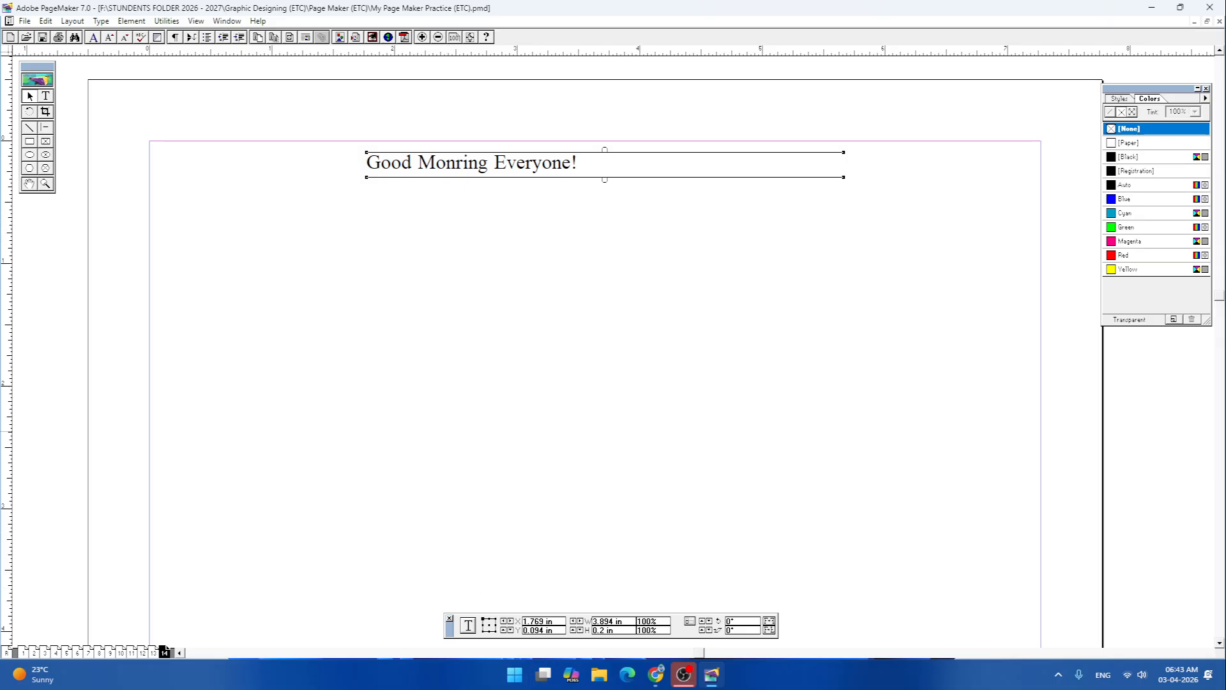
click(45, 96)
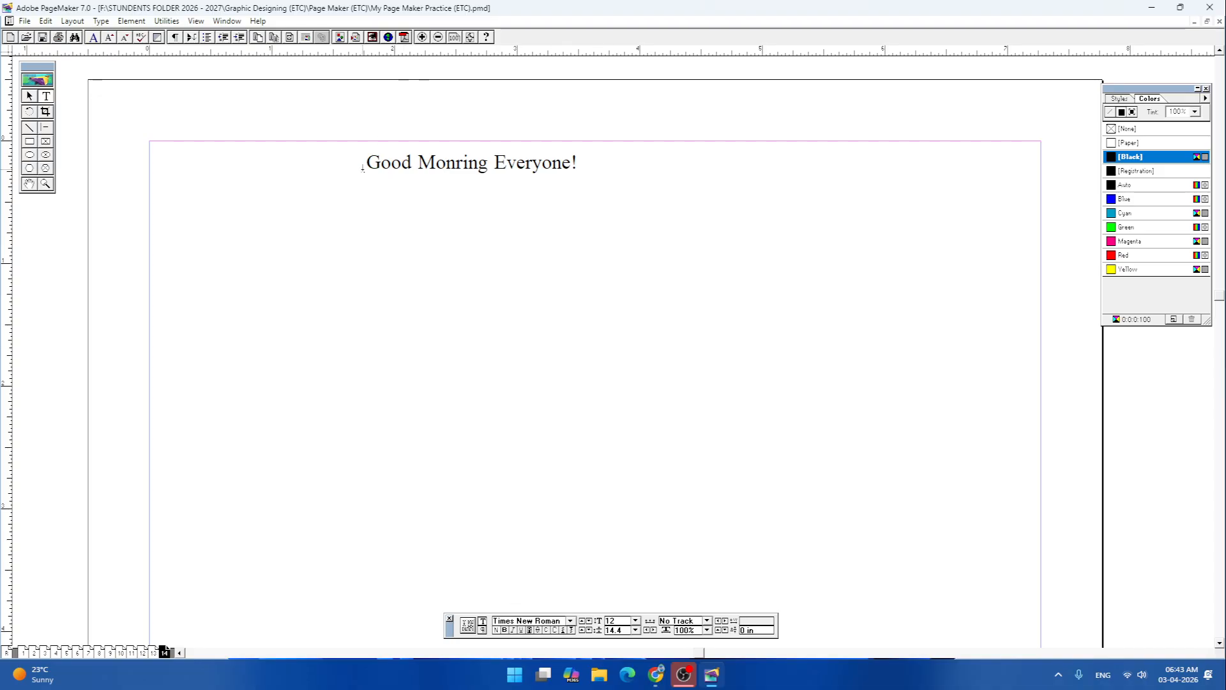
drag(367, 165, 591, 162)
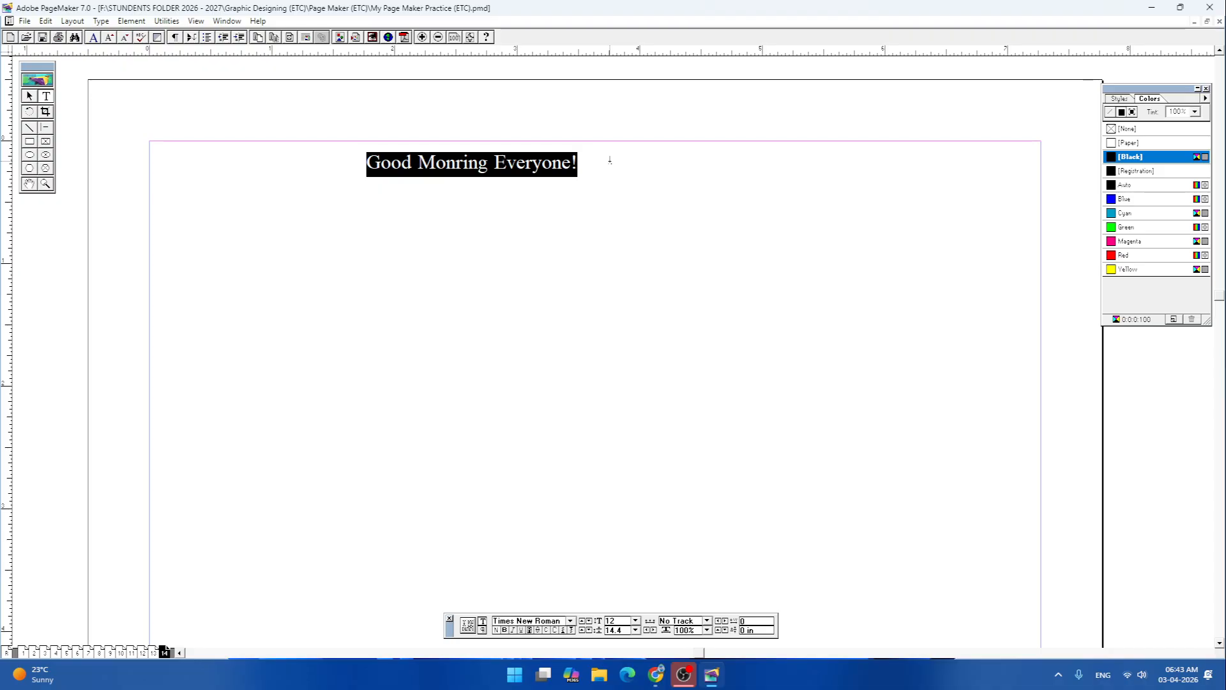
drag(450, 639, 353, 306)
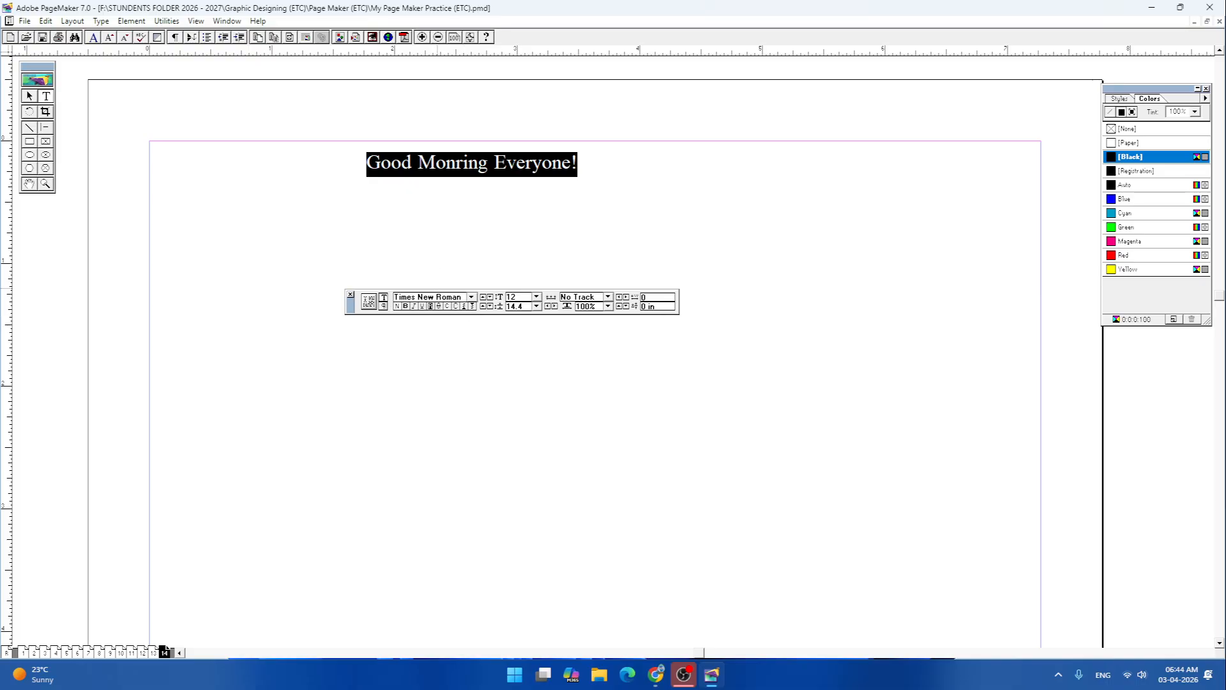
- Change the font of the selected greeting text to Verdana and deselect it
click(471, 297)
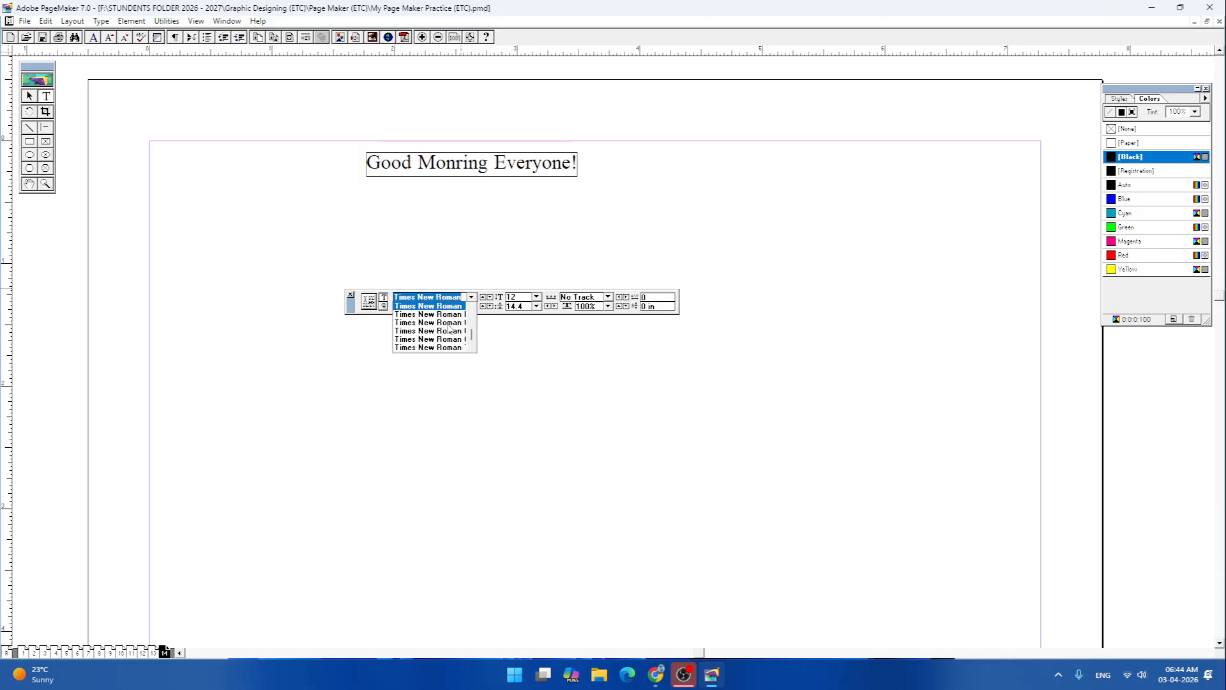
scroll(449, 327, down, 2)
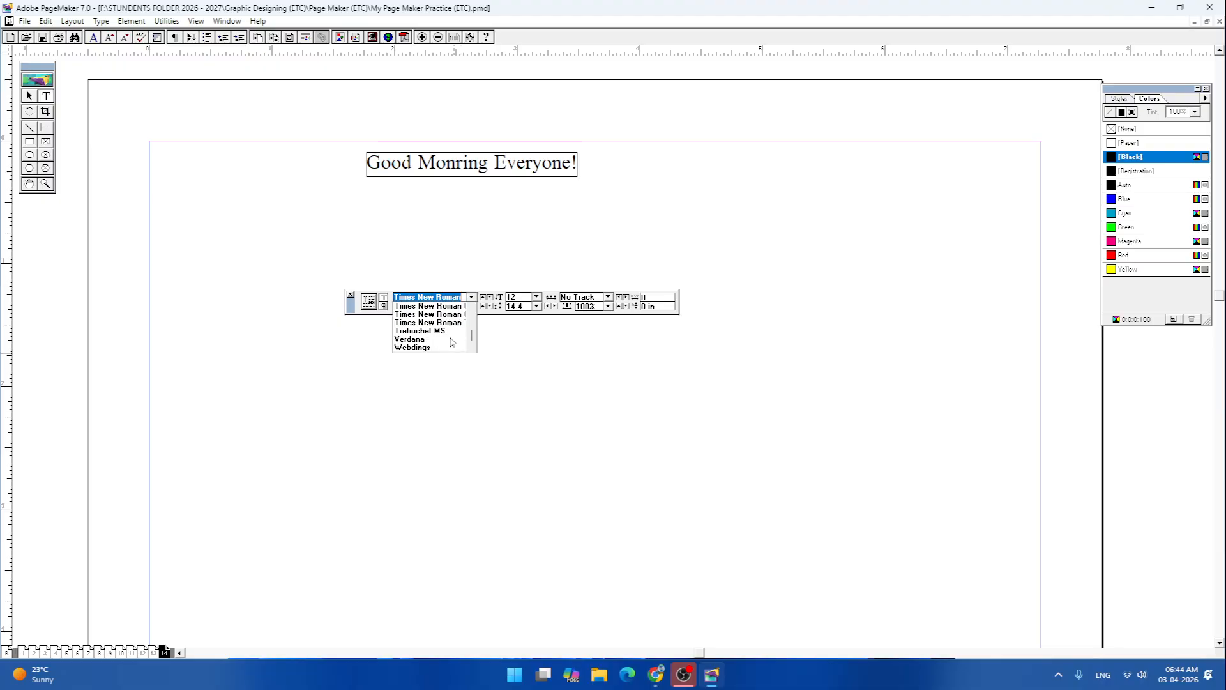
click(418, 340)
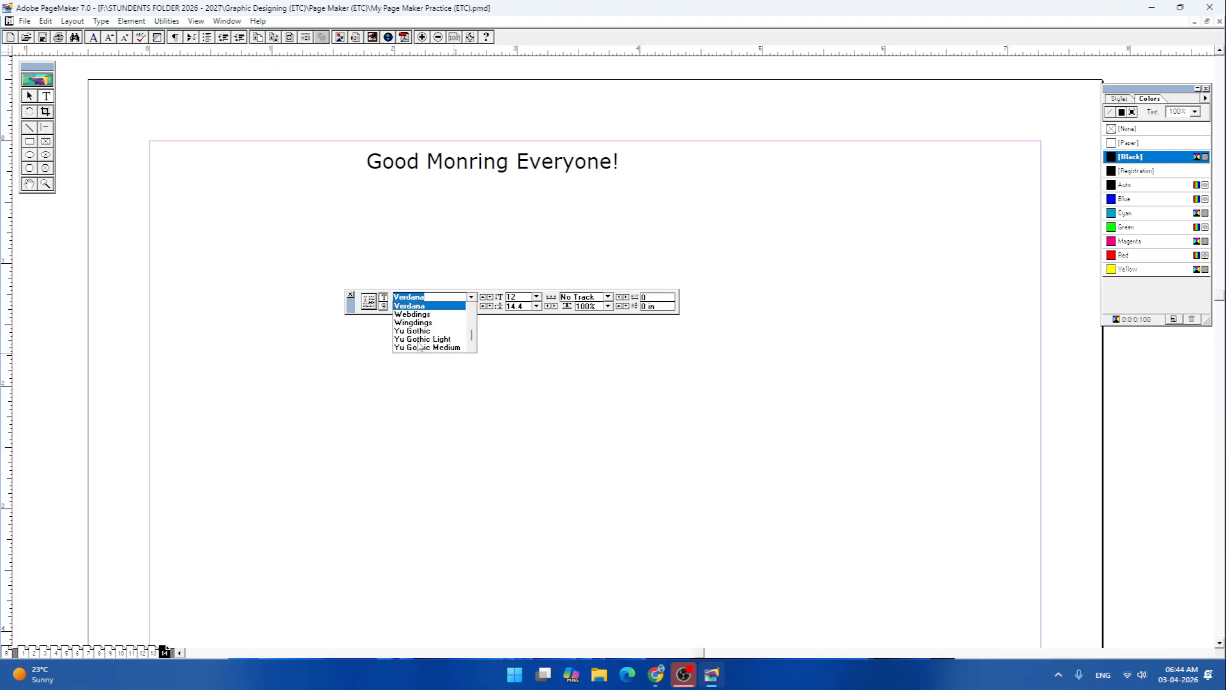
click(569, 229)
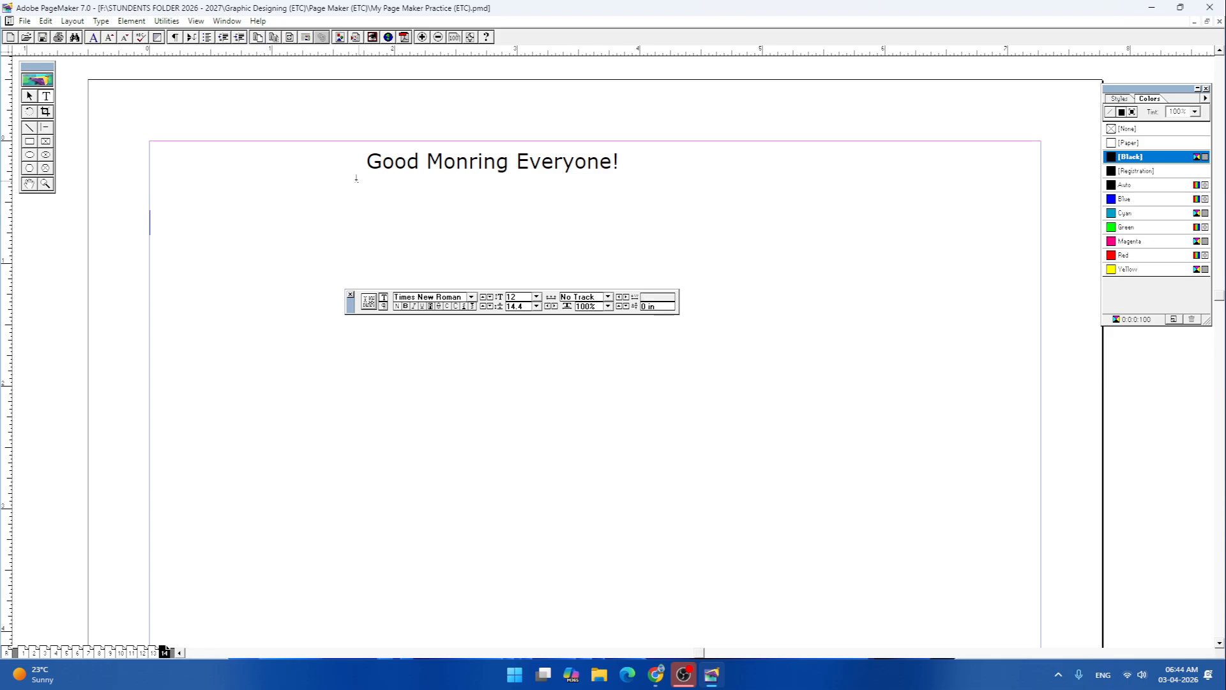
- Turn bold on and back off for the whole greeting line
drag(366, 165, 686, 187)
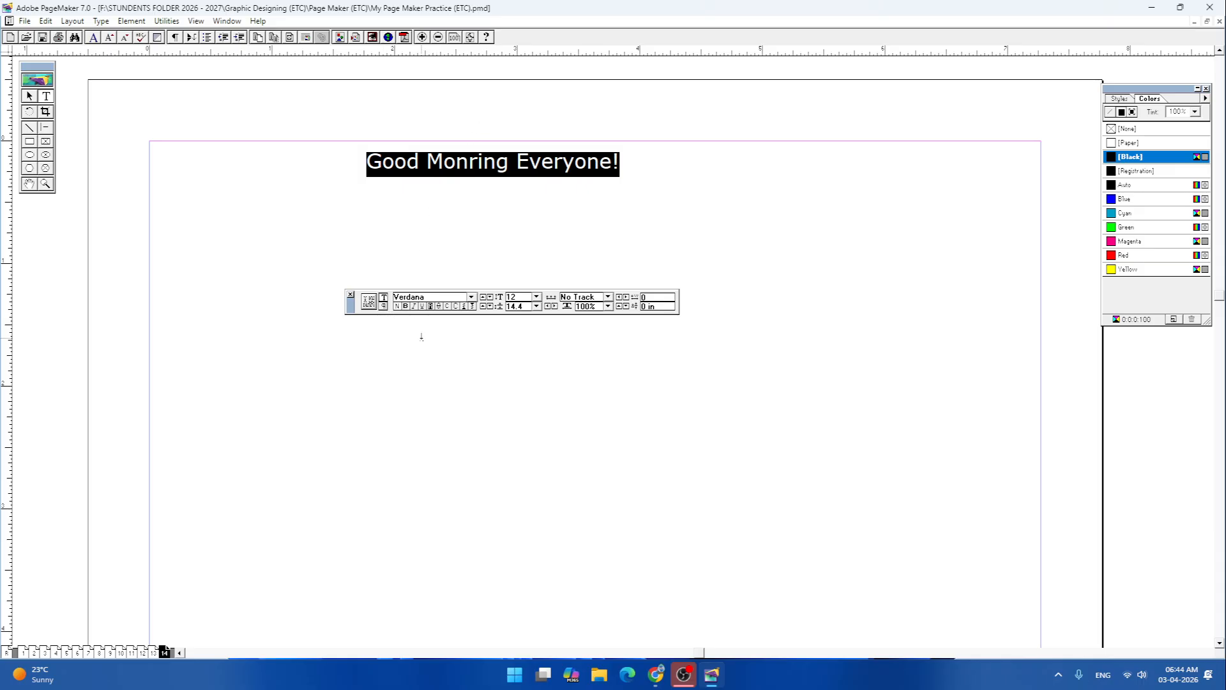
click(406, 306)
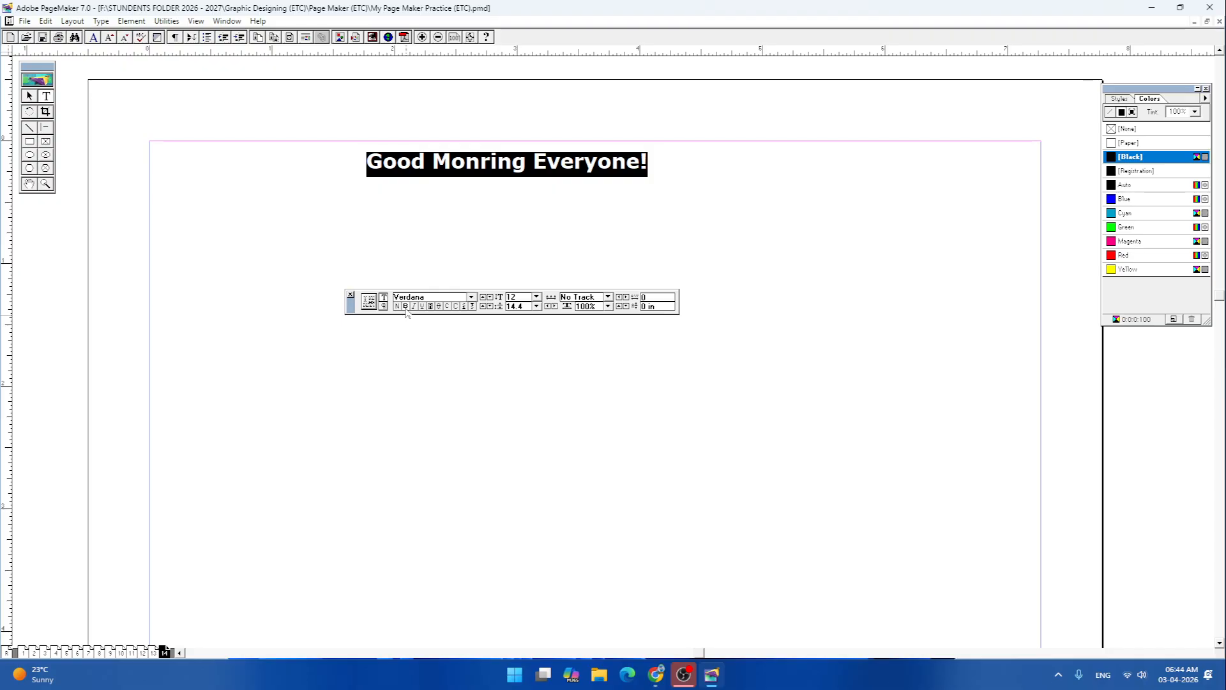
click(405, 307)
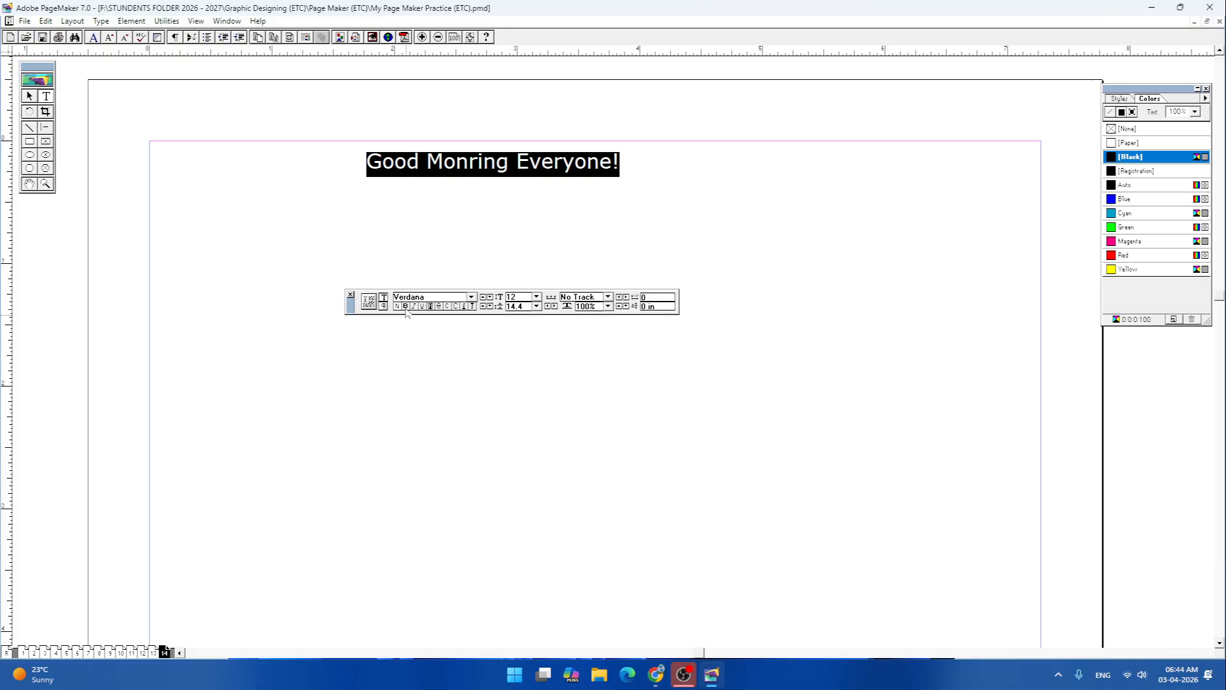
click(634, 181)
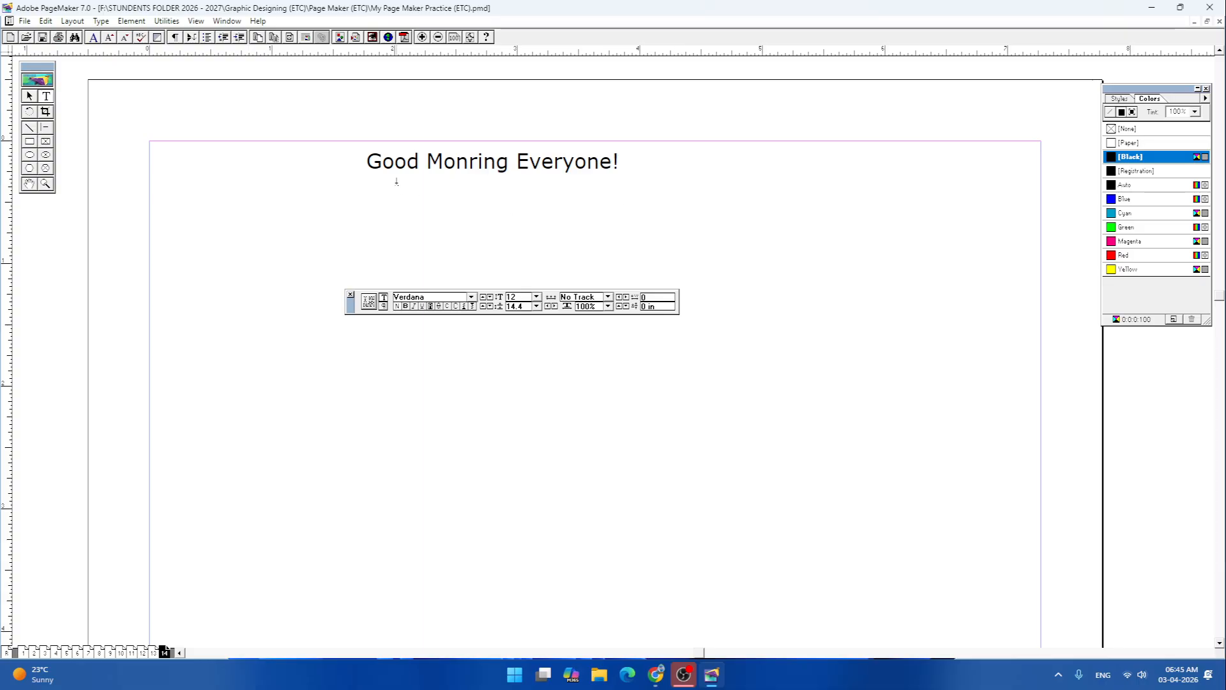
- Bring up the Styles palette and make the whole greeting line bold
drag(367, 163, 659, 156)
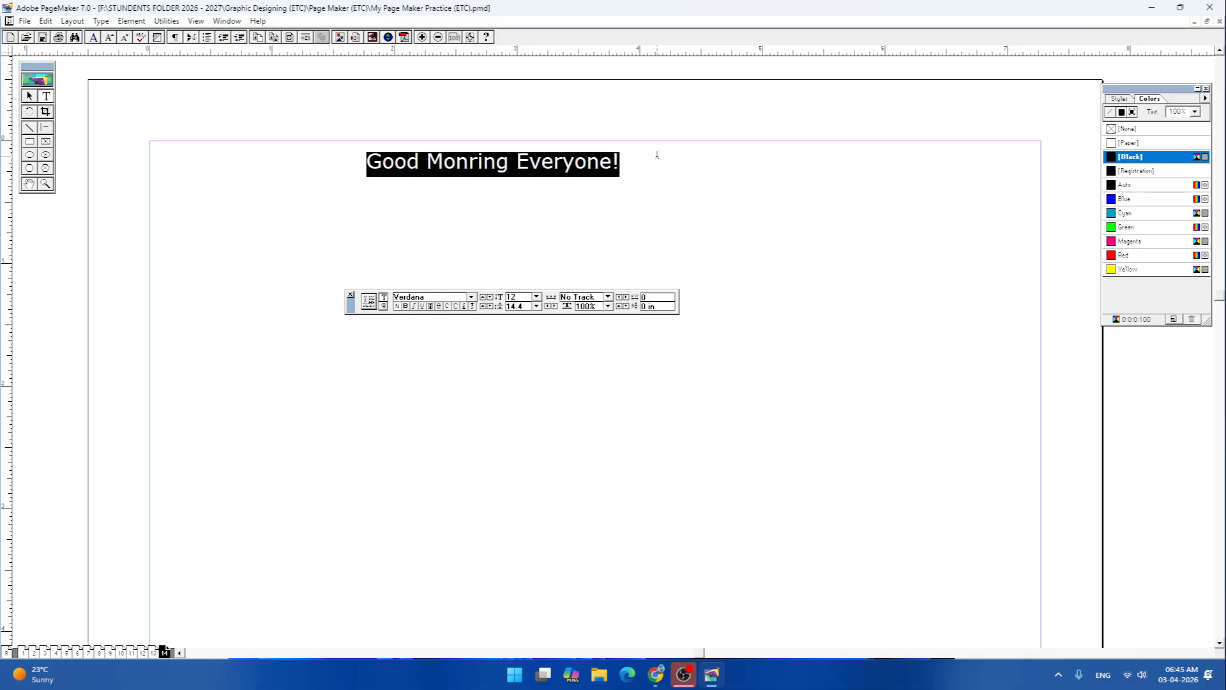
key(ctrl+b)
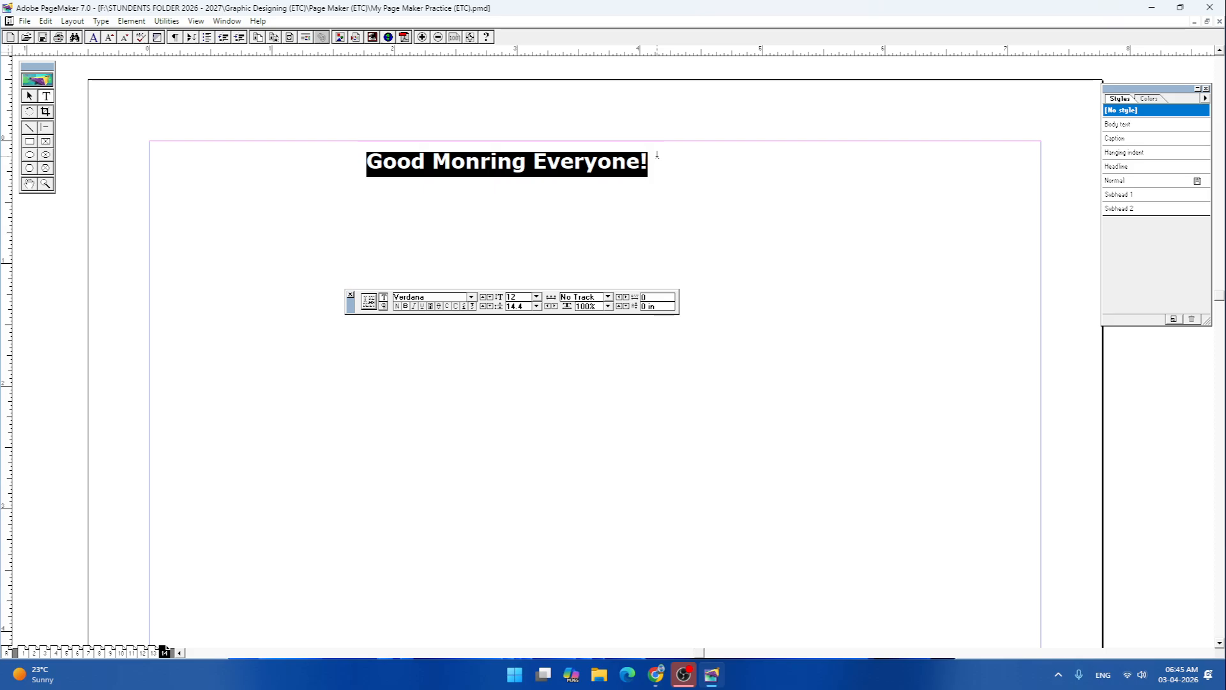
key(ctrl+shift+b)
click(856, 194)
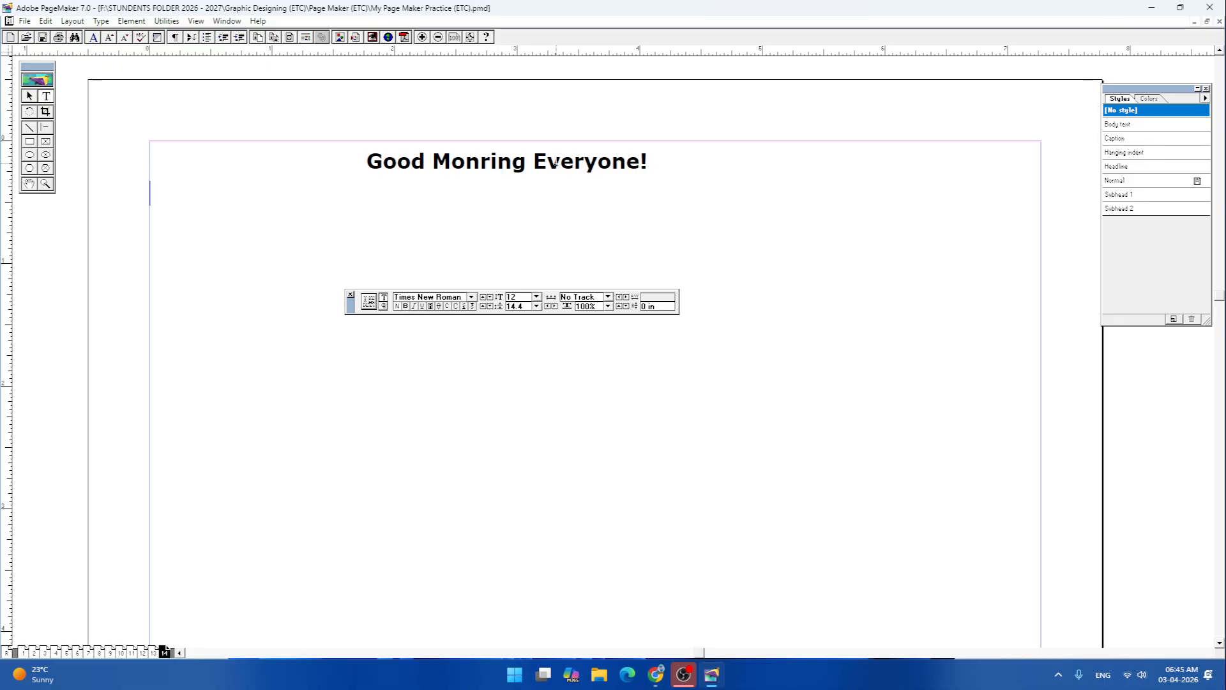
- Toggle the bold style off and on repeatedly for the whole greeting, ending with it bold
drag(363, 161, 664, 160)
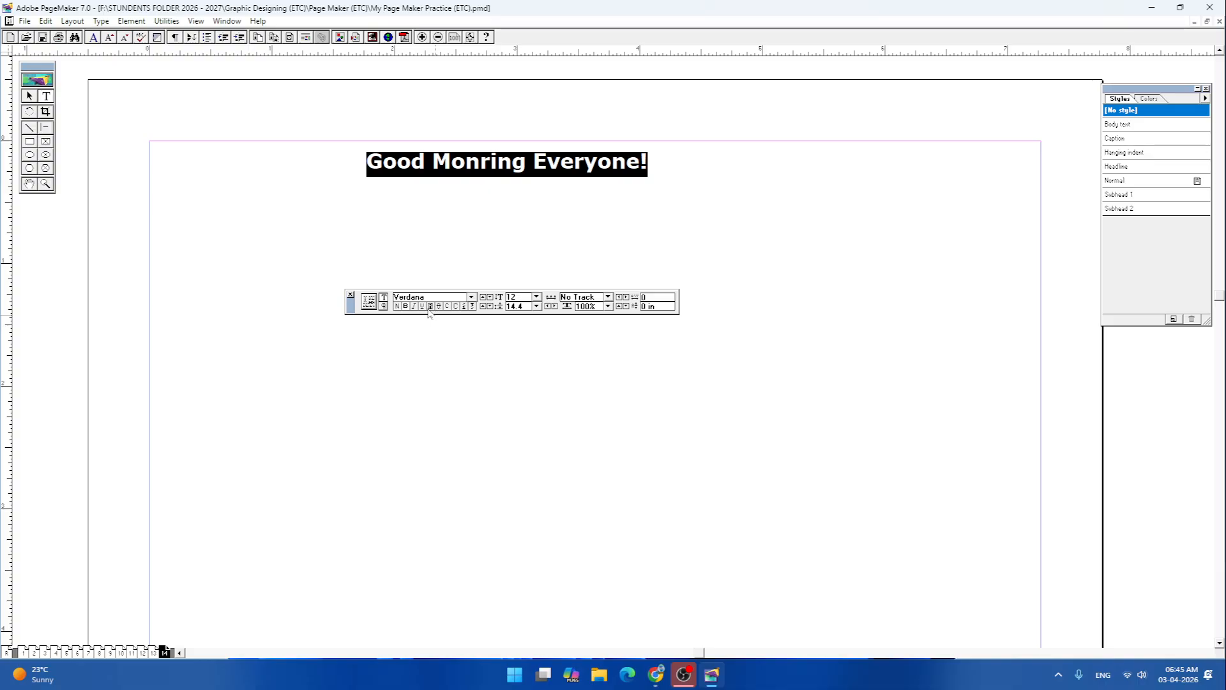
click(405, 308)
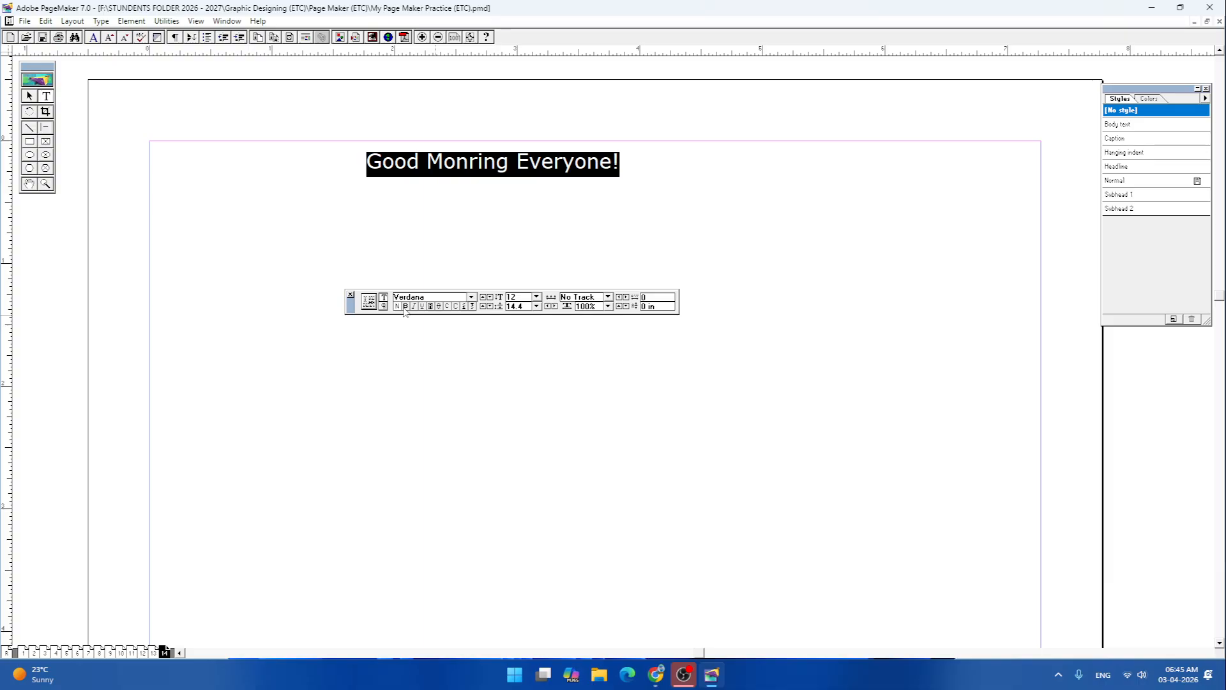
click(405, 307)
click(405, 307)
click(405, 307)
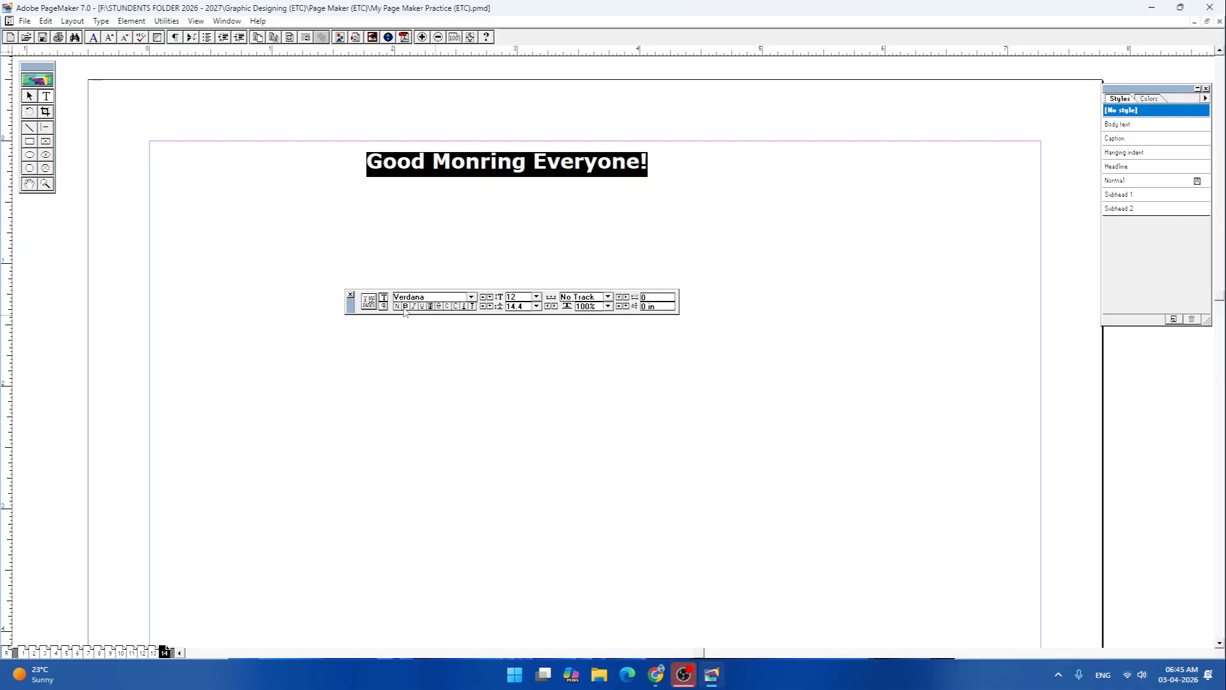
click(405, 307)
click(405, 307)
click(405, 307)
click(405, 307)
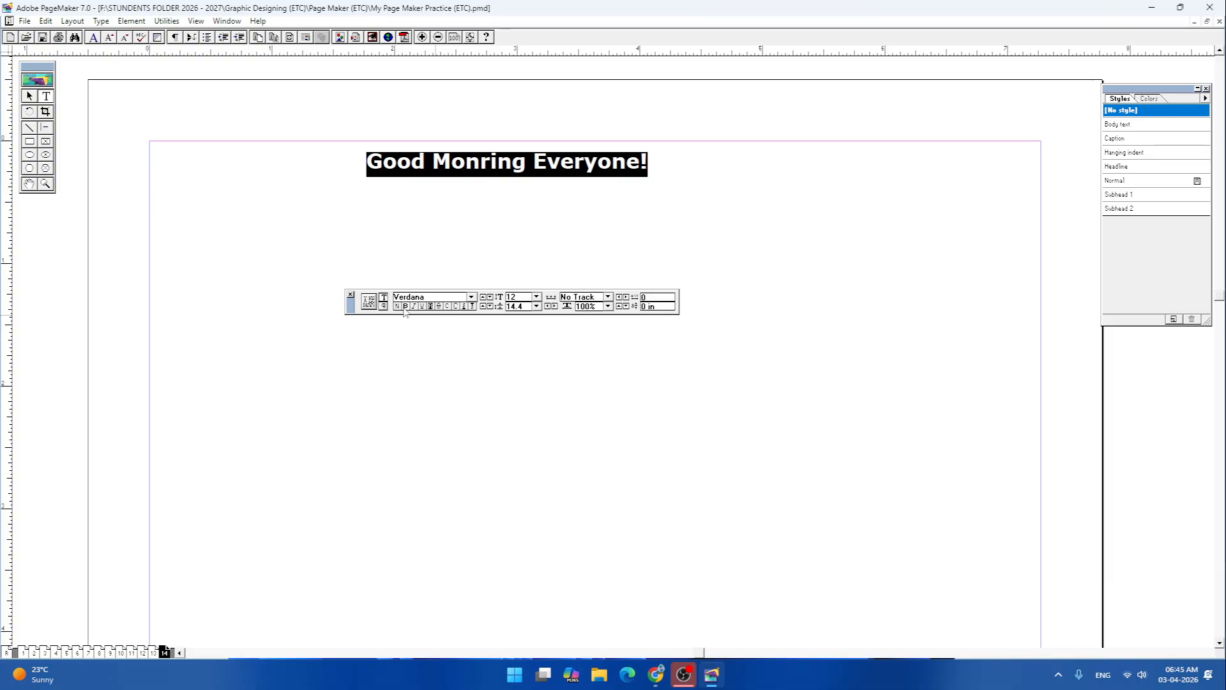
click(405, 308)
click(405, 307)
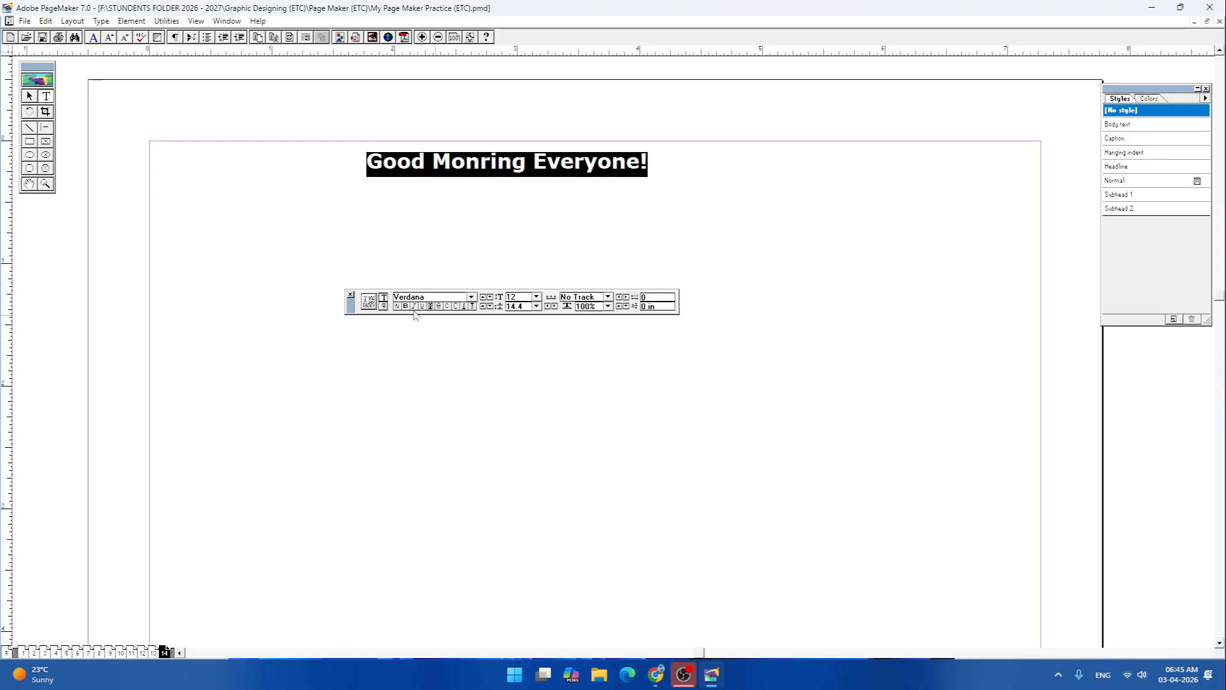
- Italicize the greeting and reset it to the normal type style
click(413, 307)
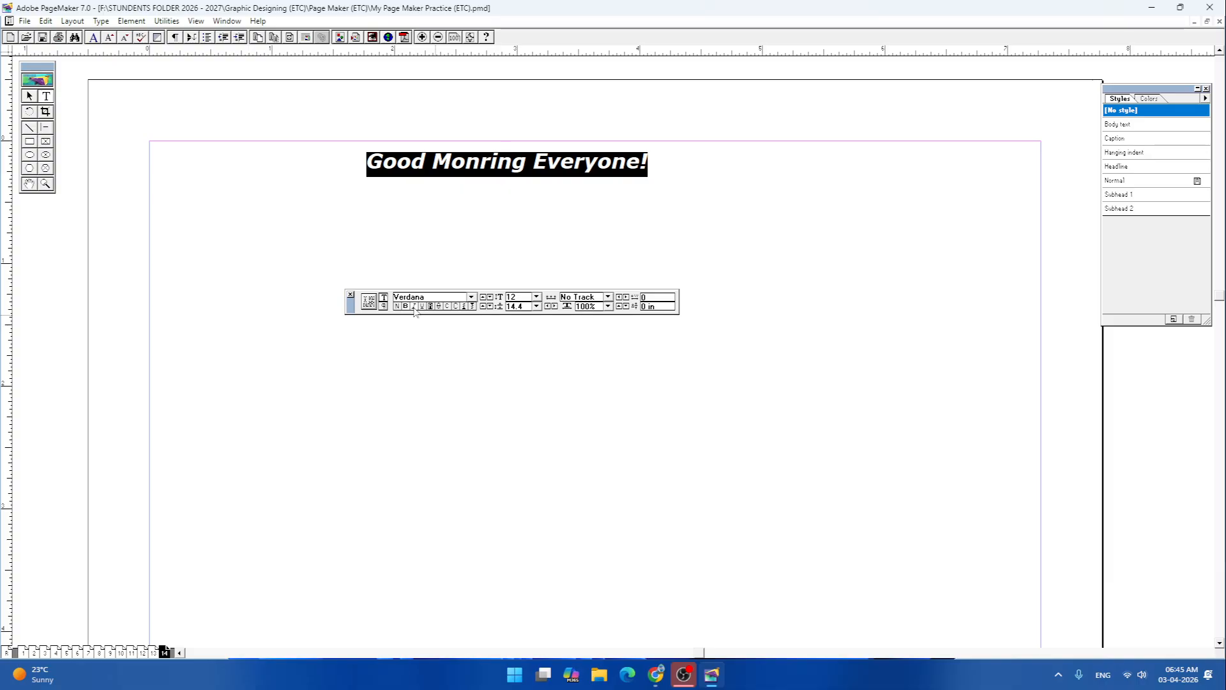
click(397, 307)
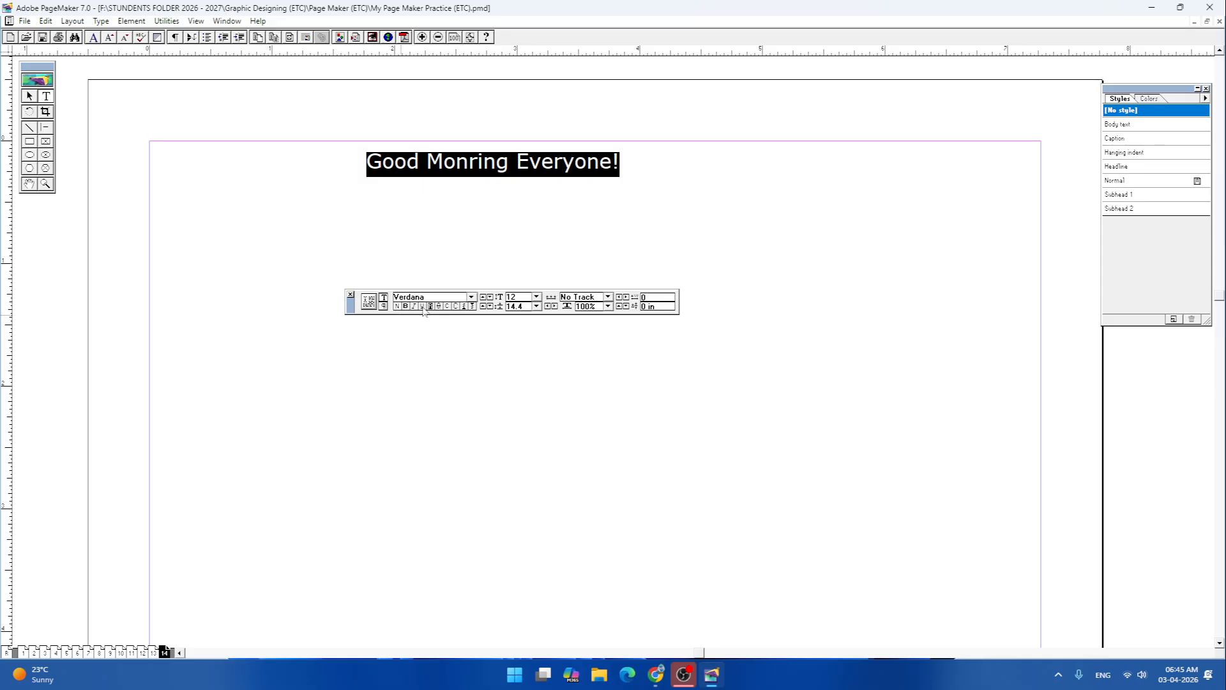
- Make the greeting underlined and bold, and move the Control palette further down the page
click(423, 308)
click(407, 307)
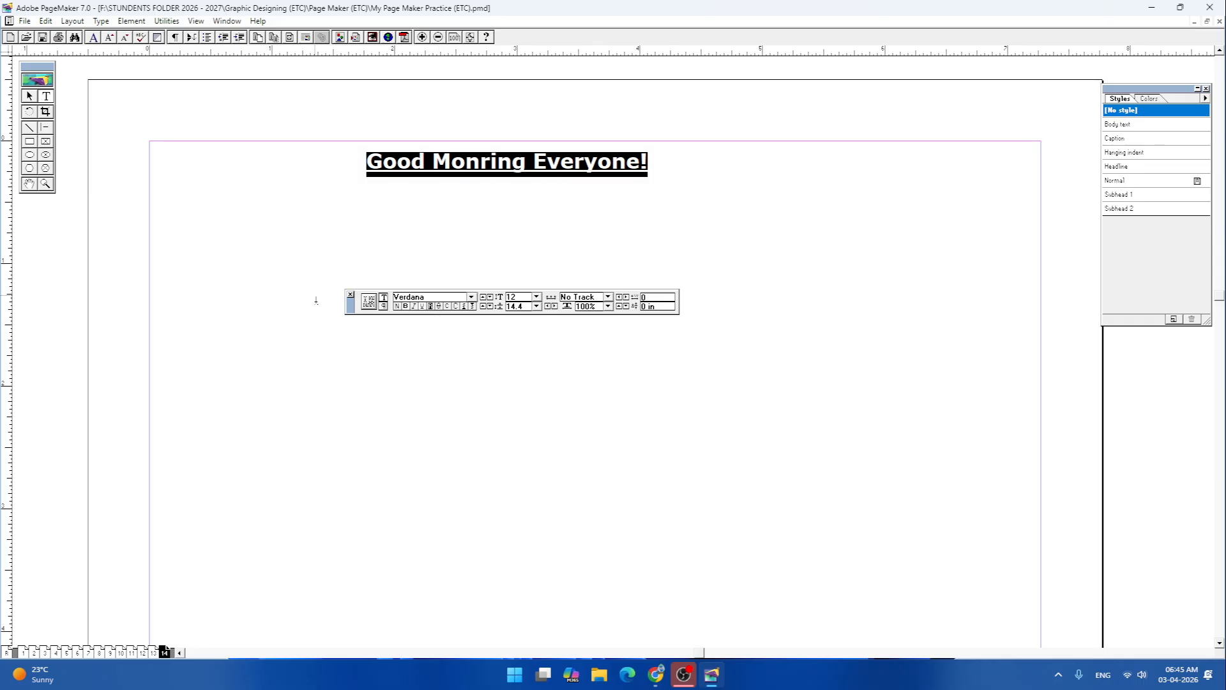
drag(352, 310, 387, 481)
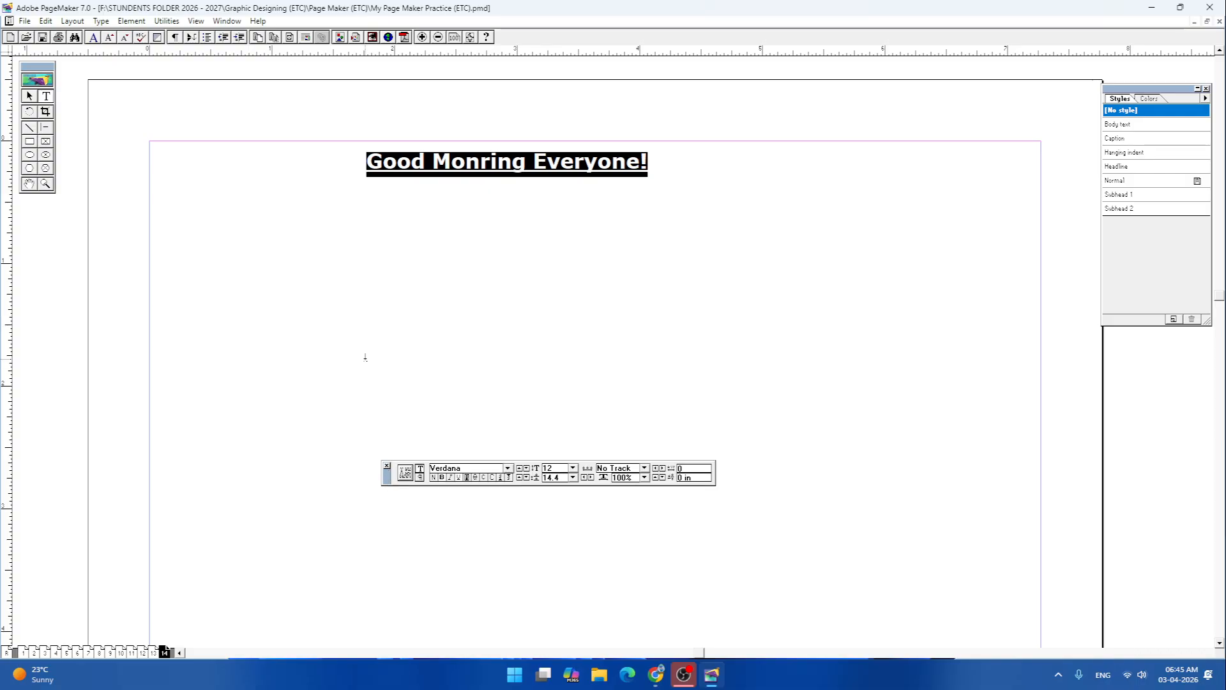
- Remove the underline from the greeting while keeping it bold, and leave its text selected
click(481, 207)
drag(367, 163, 650, 167)
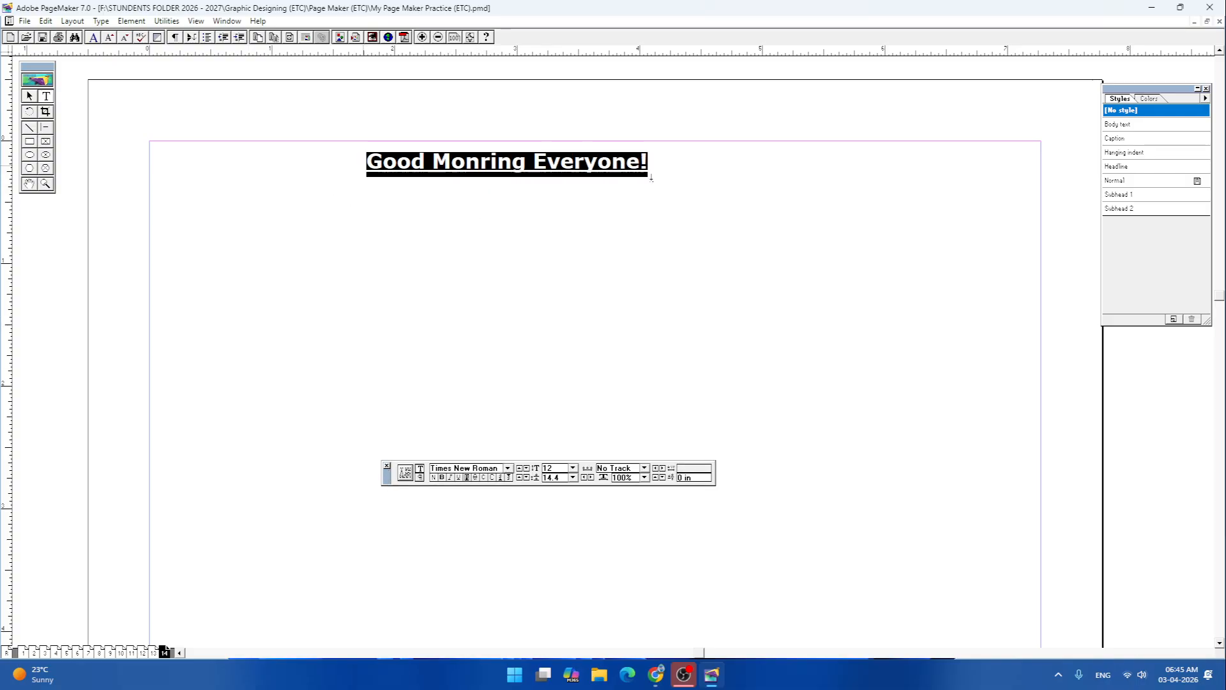
click(458, 478)
click(561, 260)
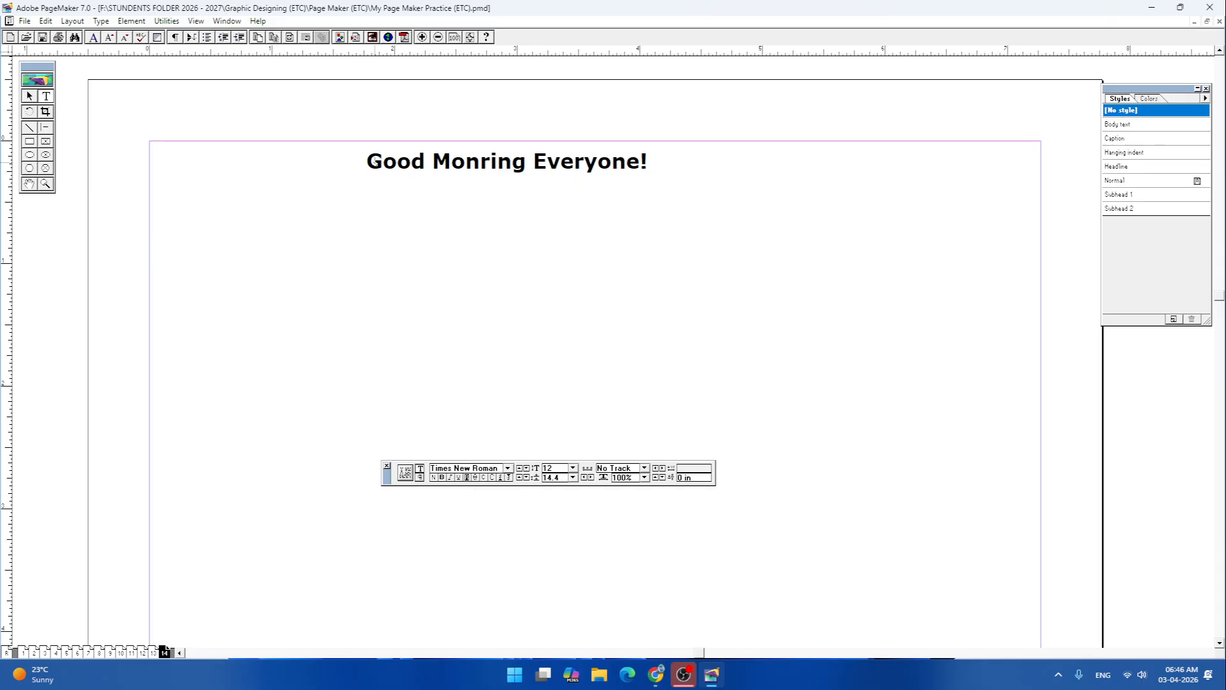
drag(366, 167, 650, 163)
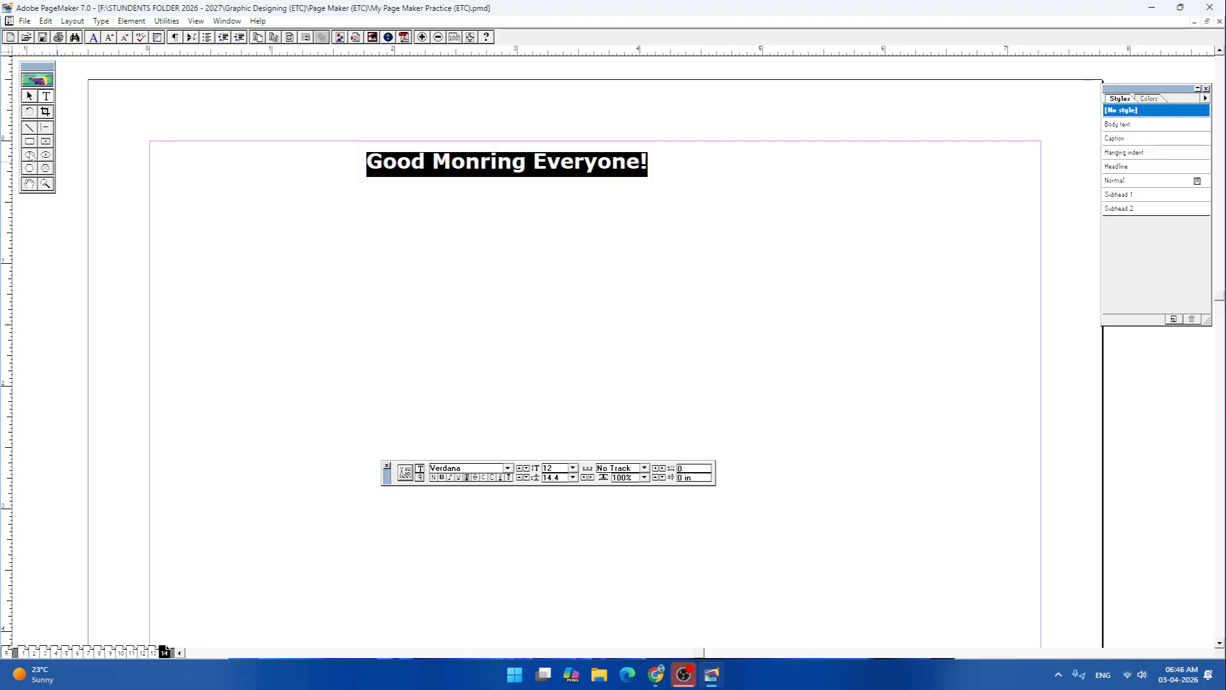
- Draw a rectangle about 3.08 in wide and 0.65 in high below the greeting and display the Colors palette
click(29, 141)
mouse_move(457, 317)
mouse_down()
mouse_move(775, 238)
mouse_move(836, 237)
mouse_up()
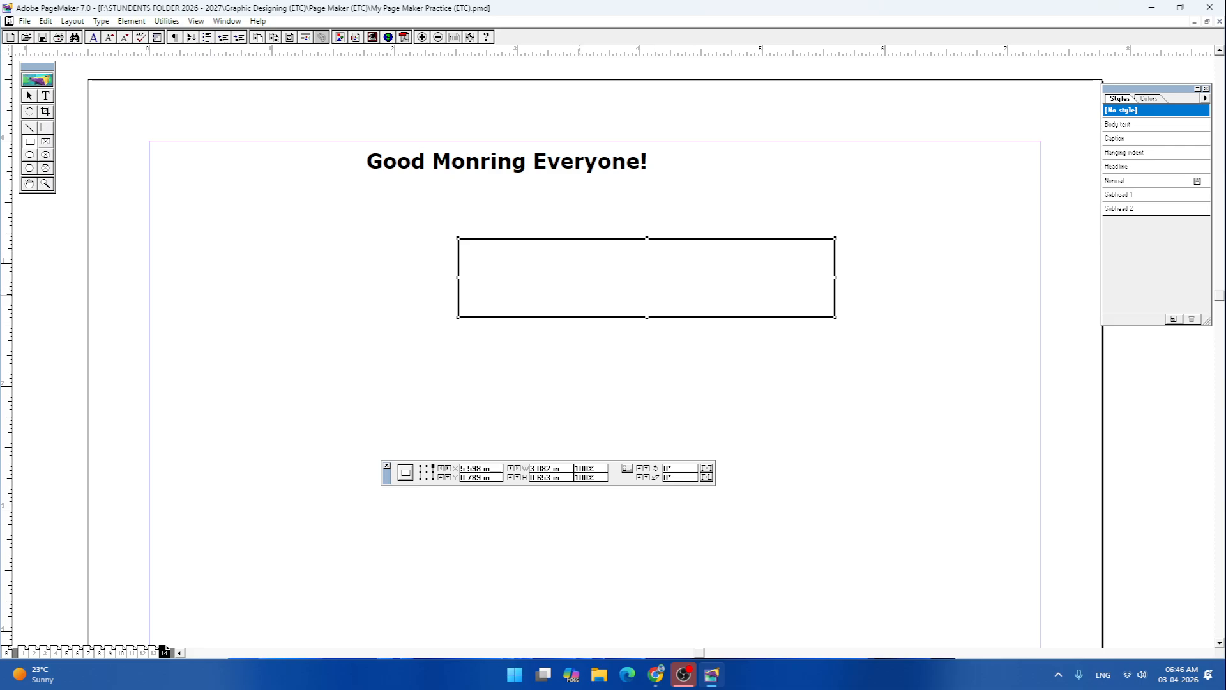
key(ctrl+j)
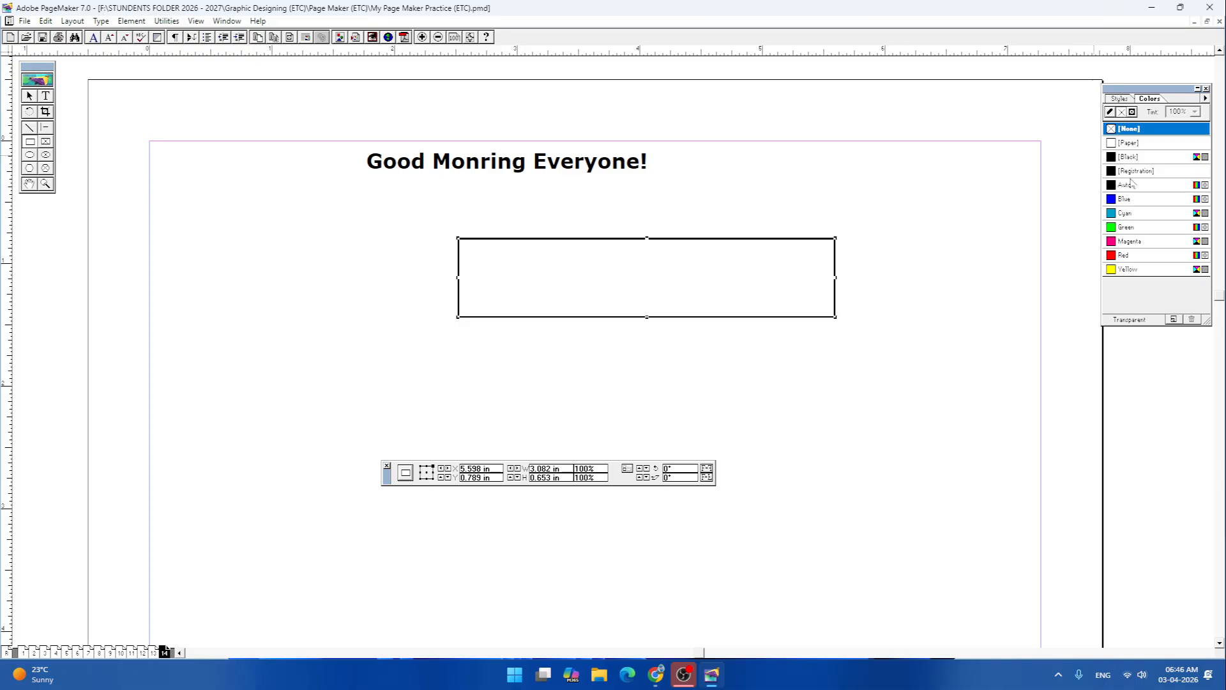
- Color the rectangle's outline magenta, and apply green to both its outline and fill
click(1110, 113)
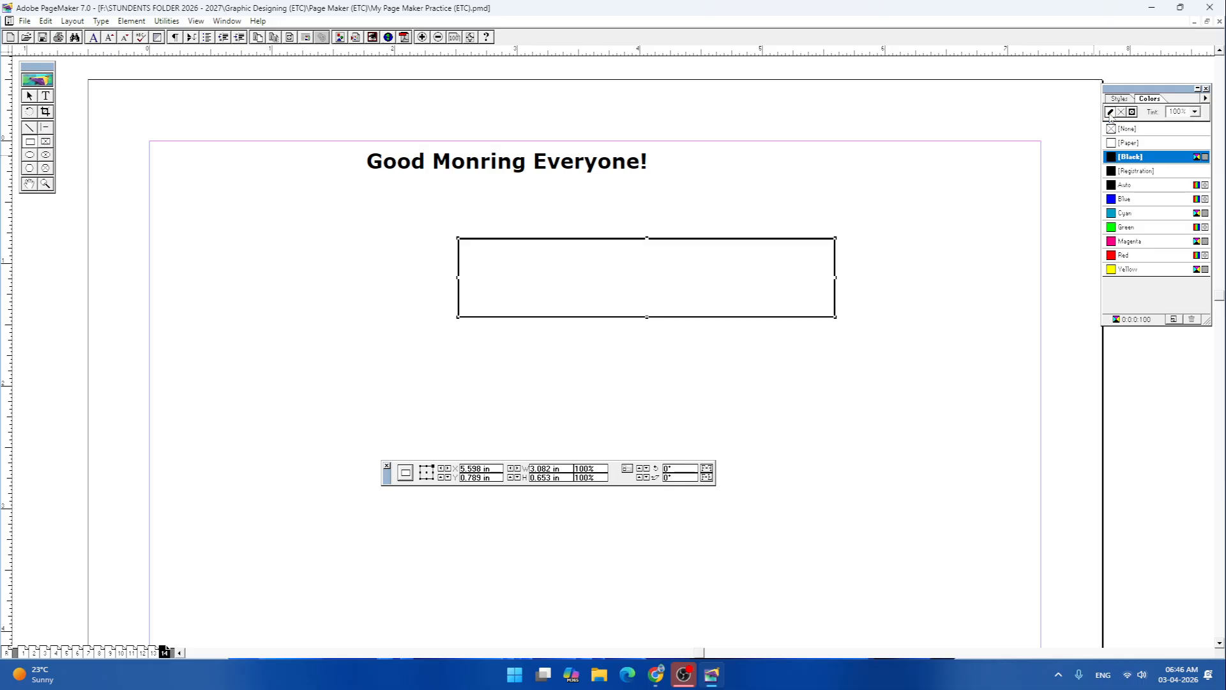
click(1129, 241)
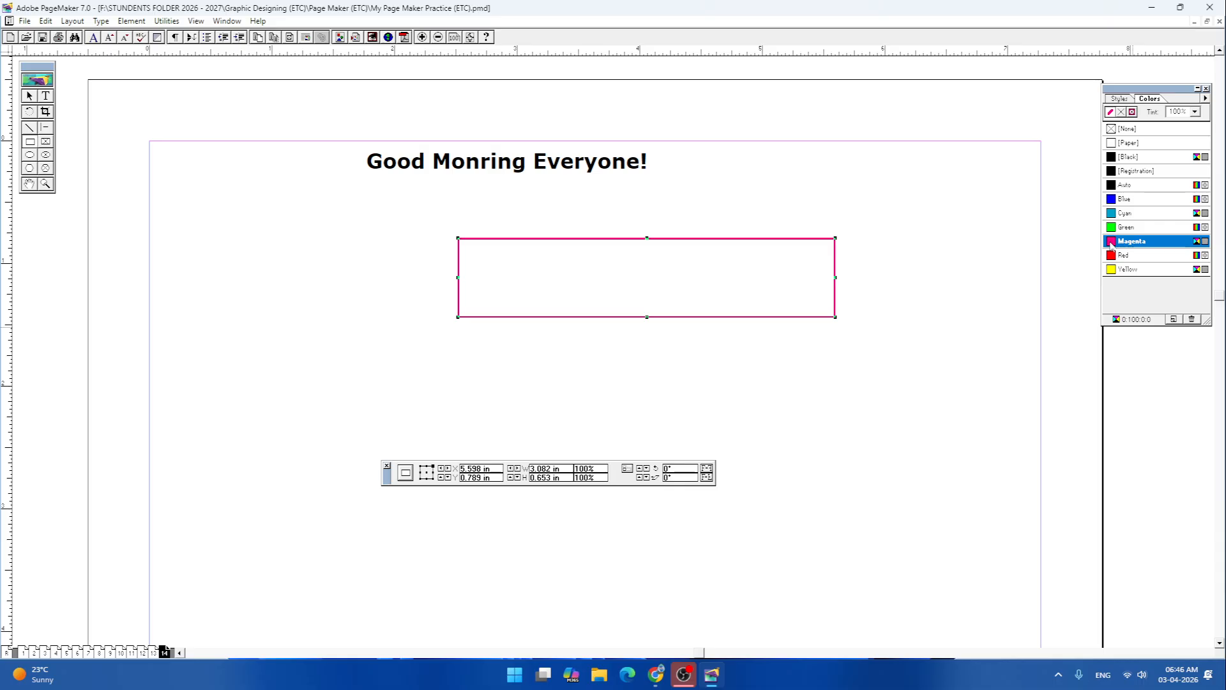
click(1133, 113)
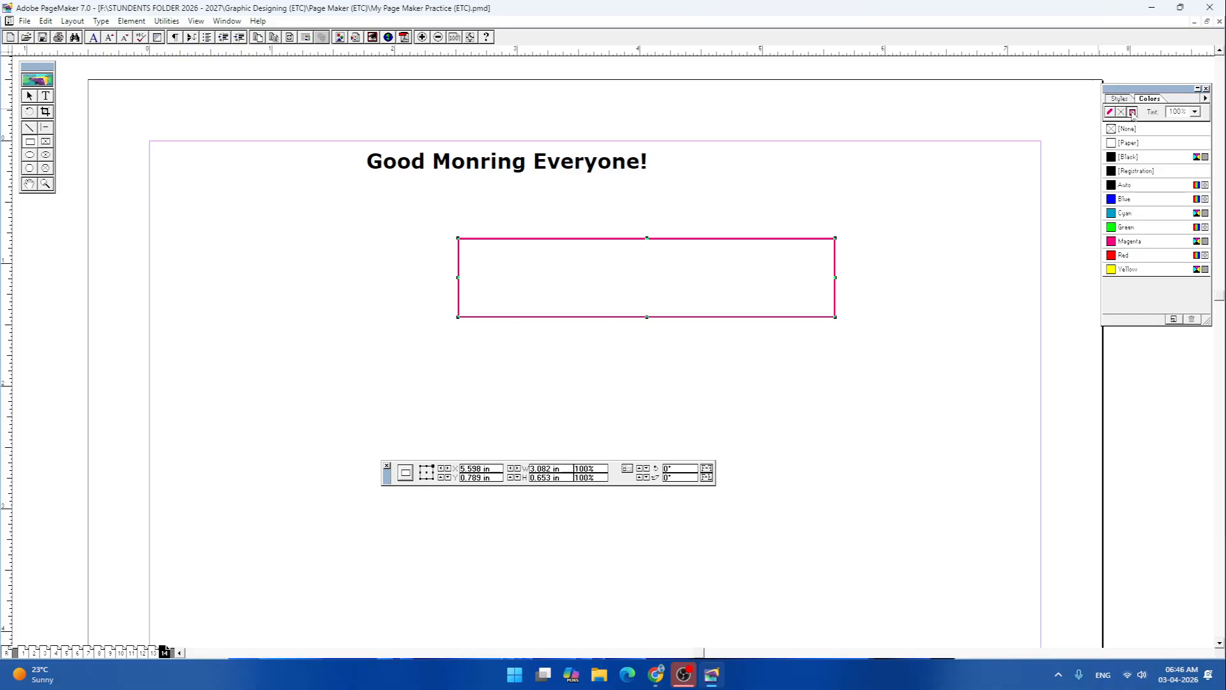
click(1113, 230)
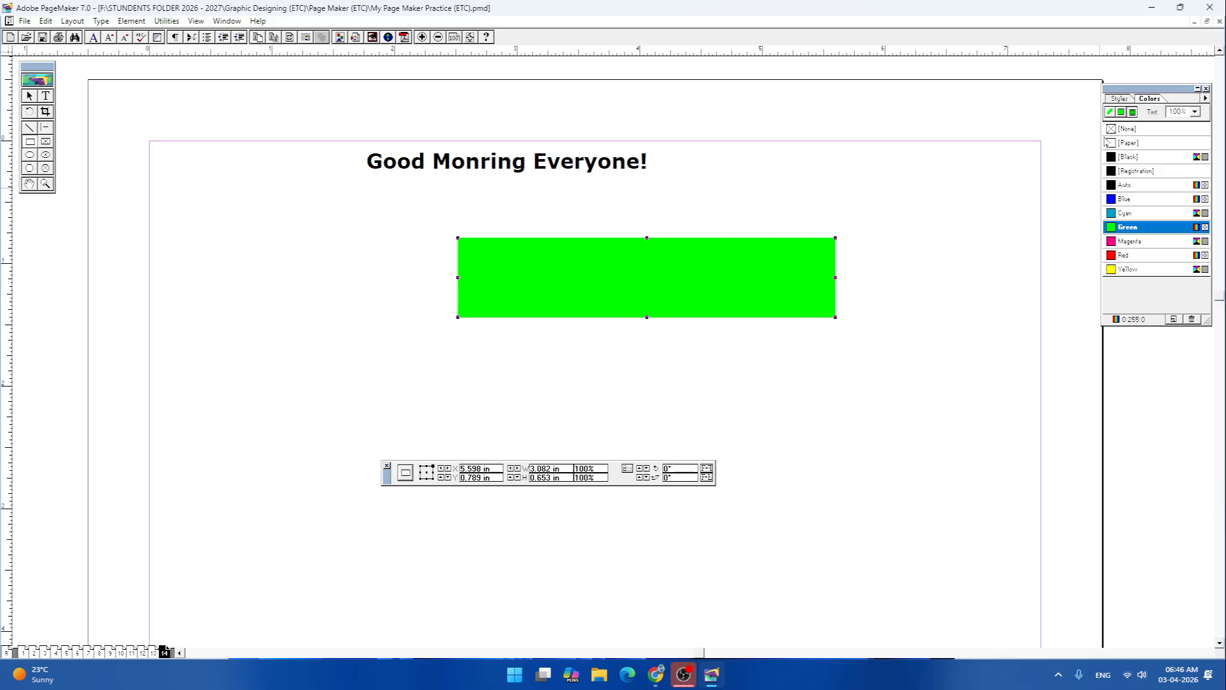
- Recolor only the rectangle's outline in magenta, black and green, finishing with magenta
click(1110, 113)
click(1111, 243)
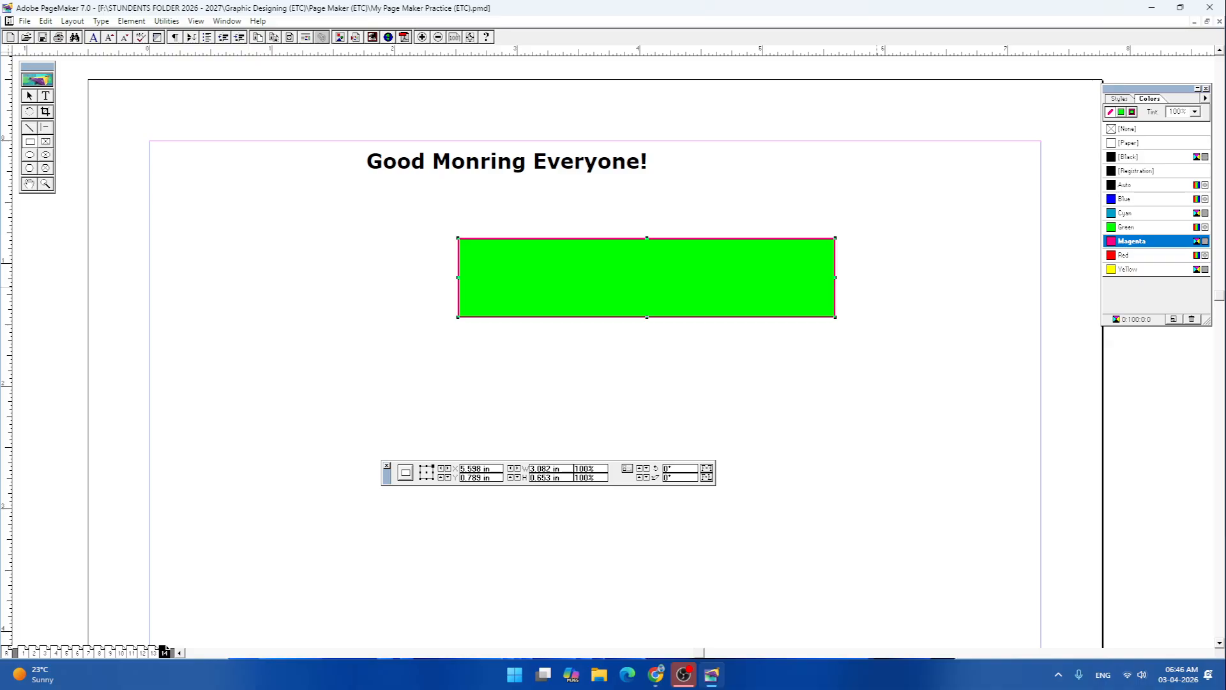
click(1112, 158)
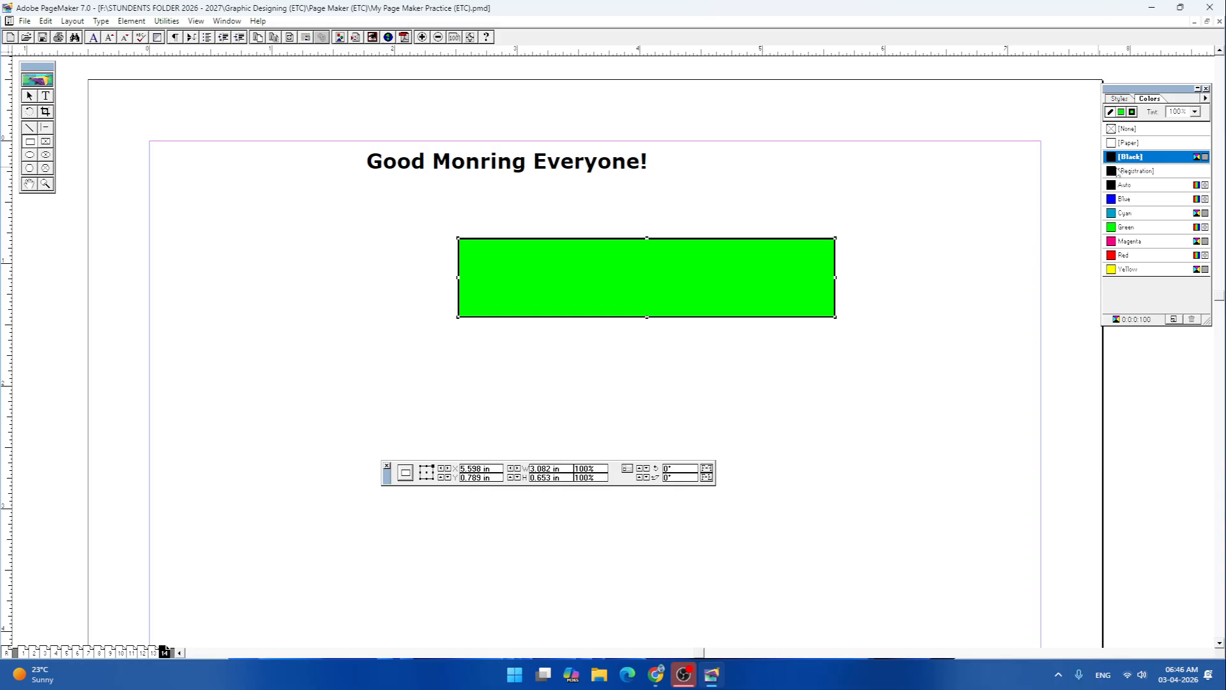
click(1112, 227)
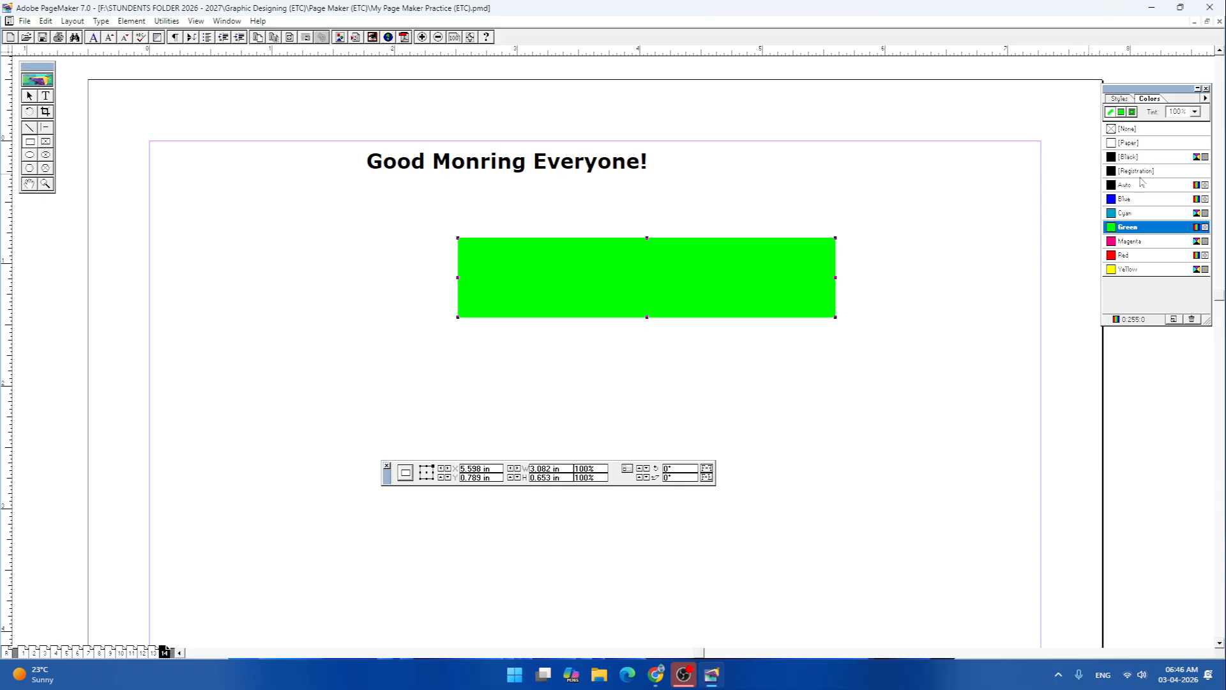
click(1111, 242)
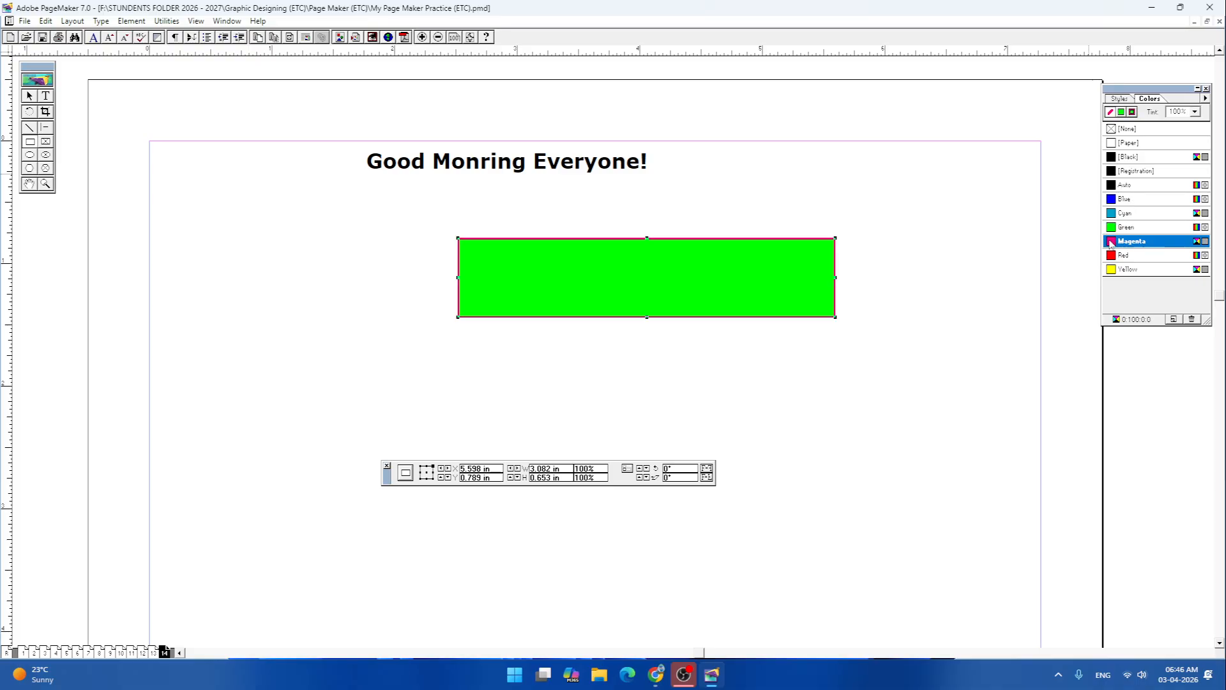
- Set only the rectangle's fill to magenta and replace it with black
click(1122, 115)
click(1111, 242)
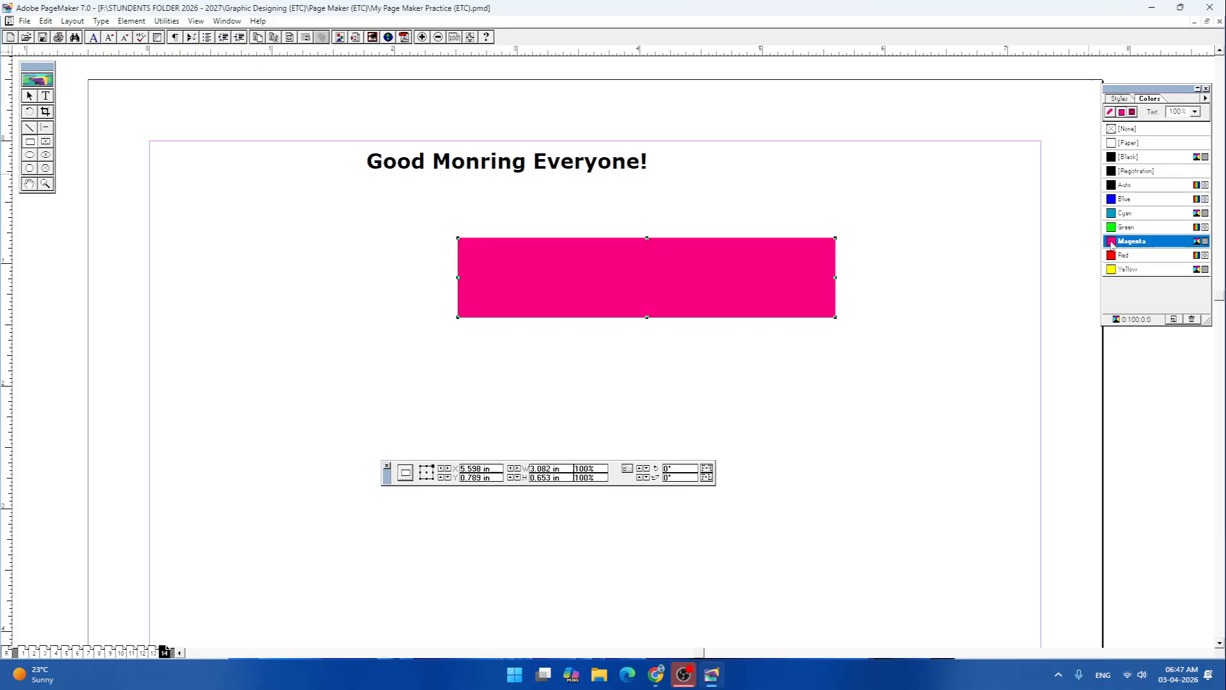
click(1112, 158)
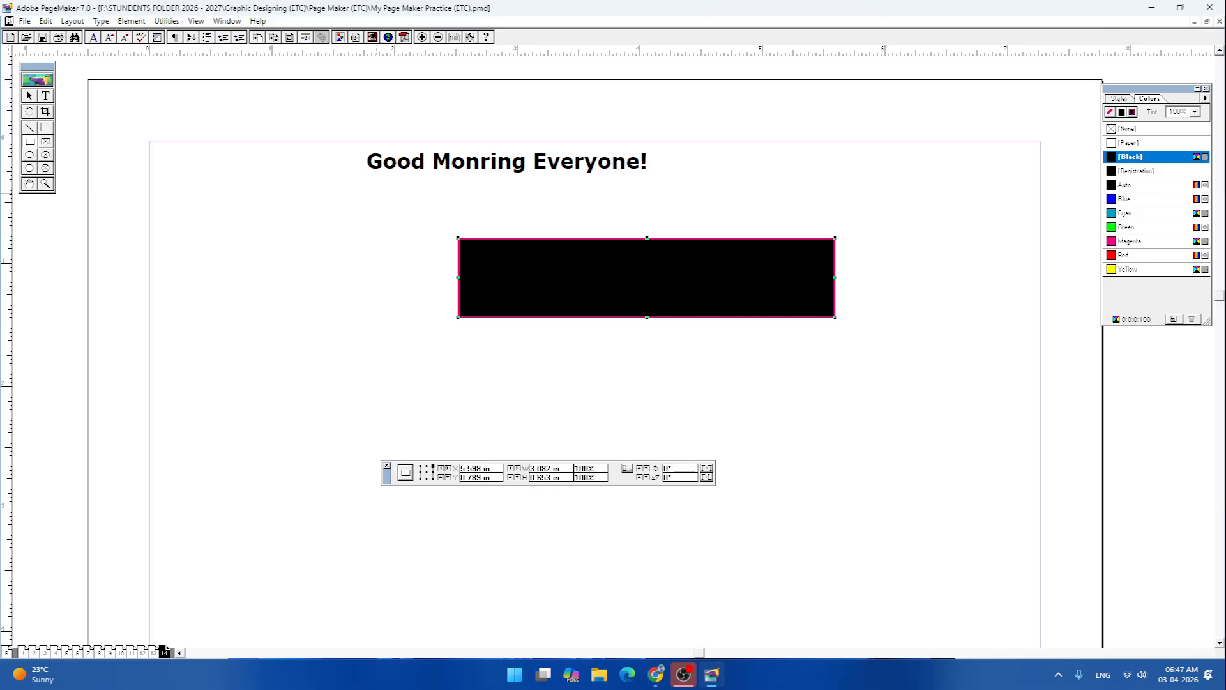
- Move the greeting's text block onto the black rectangle, narrow it to about 2.44 in, and center it horizontally
click(34, 94)
drag(461, 166, 620, 279)
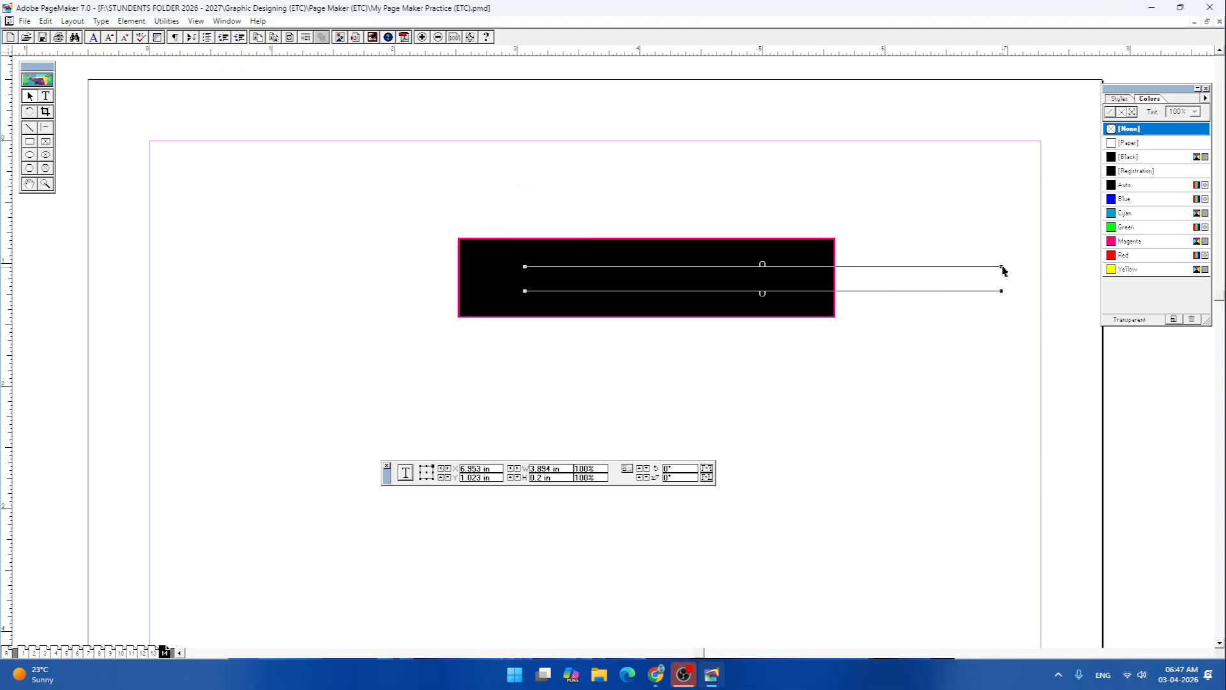
drag(1002, 271, 824, 261)
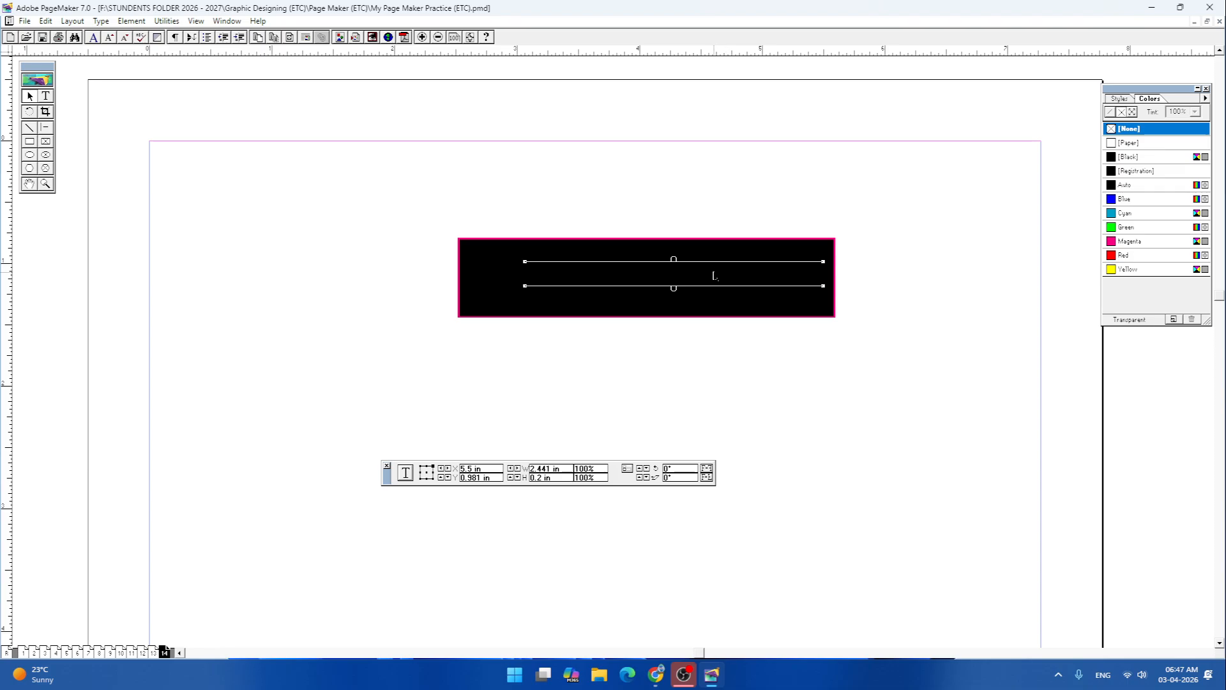
drag(714, 276, 687, 275)
- Apply the Reverse type style to the greeting's text after the initial G
click(45, 96)
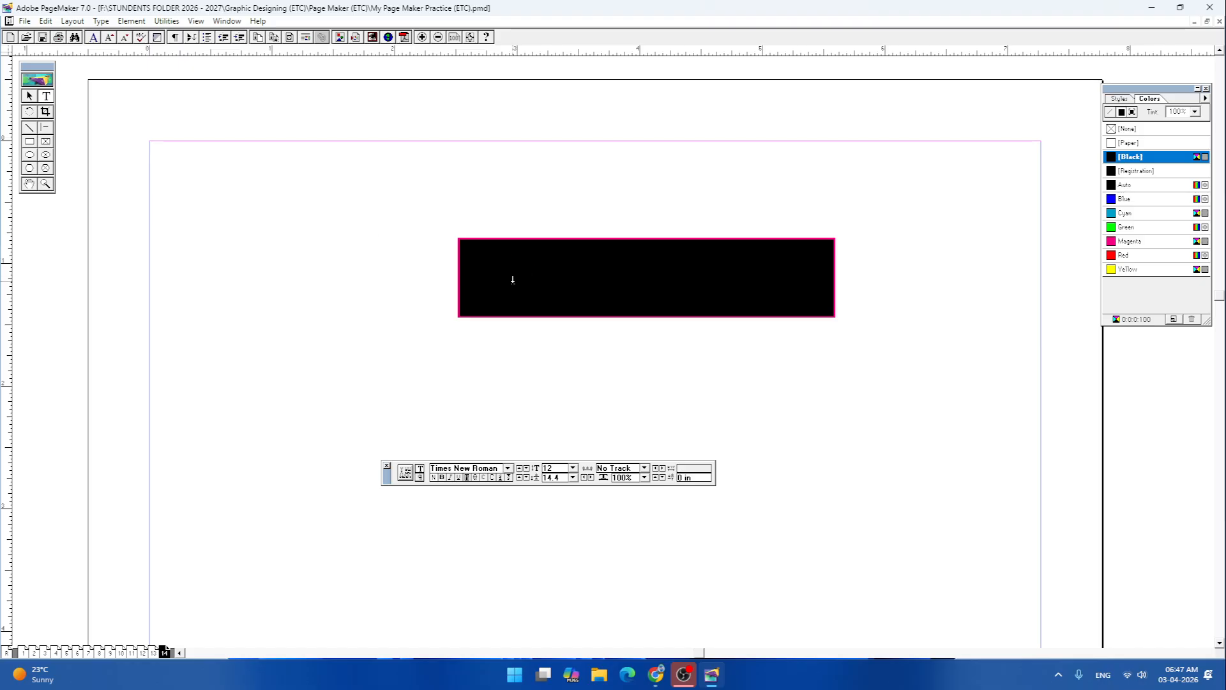
drag(513, 280, 835, 284)
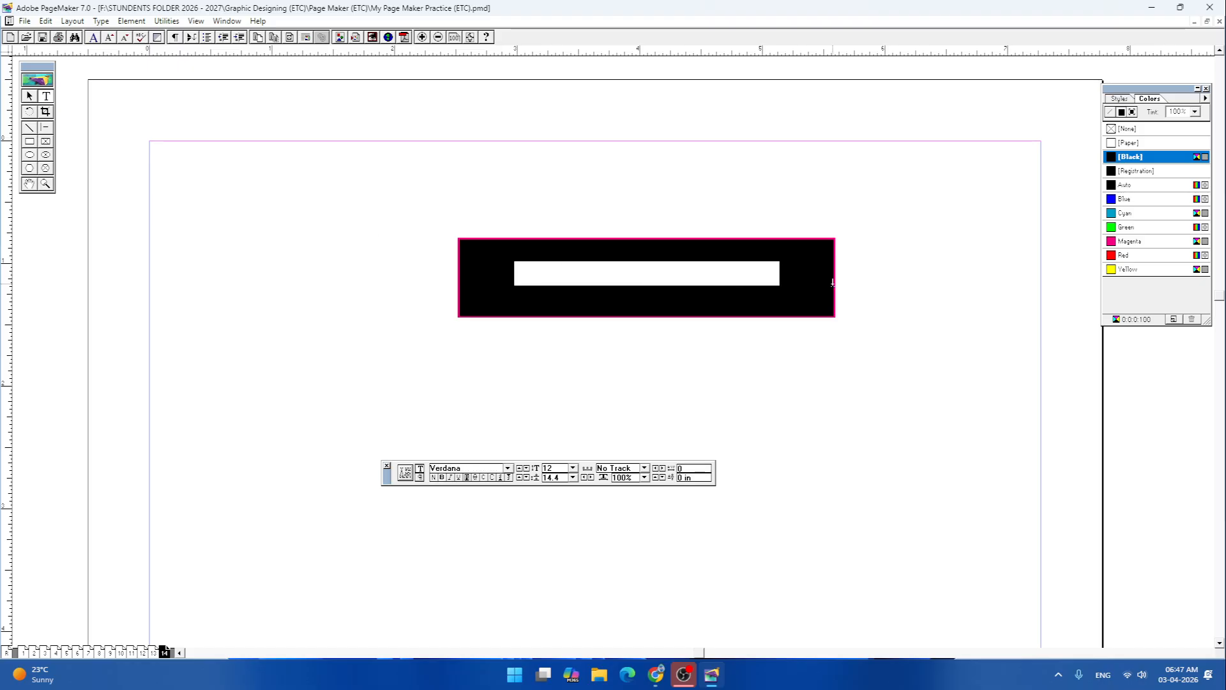
click(466, 478)
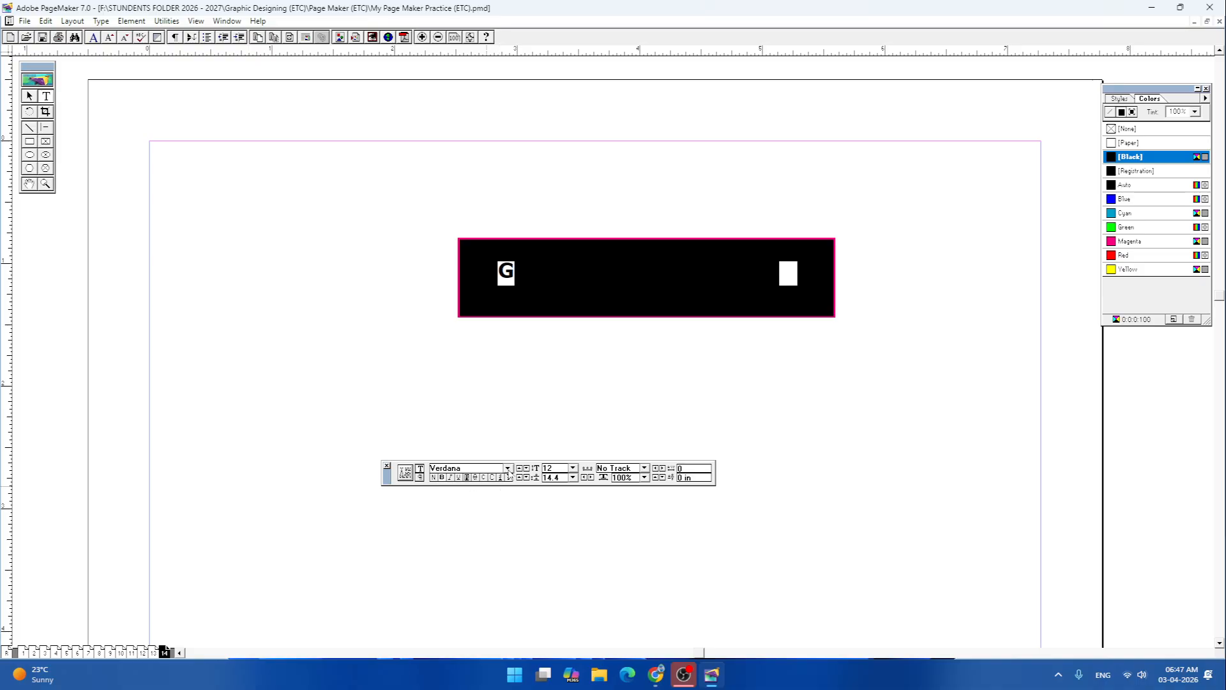
- Nudge the black rectangle slightly down and to the right behind the greeting, and reselect the greeting's text block
click(30, 96)
click(589, 276)
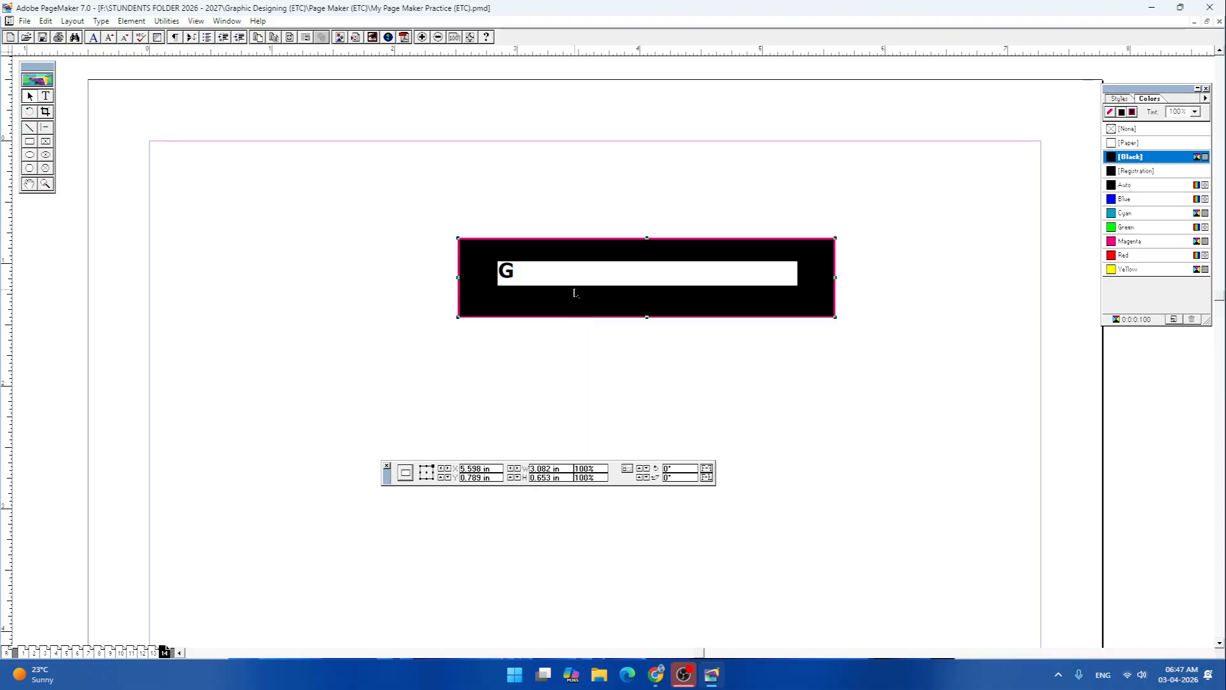
click(681, 334)
click(592, 280)
mouse_move(592, 280)
mouse_down()
mouse_move(583, 274)
mouse_move(594, 284)
mouse_up()
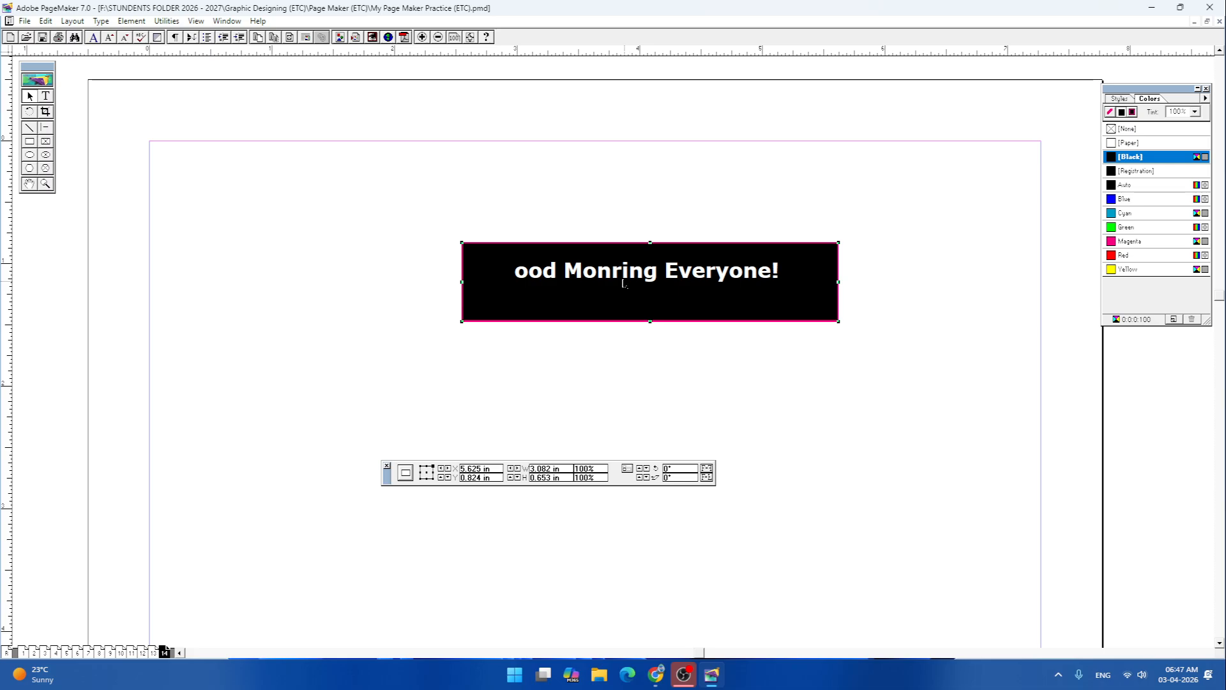
click(624, 283)
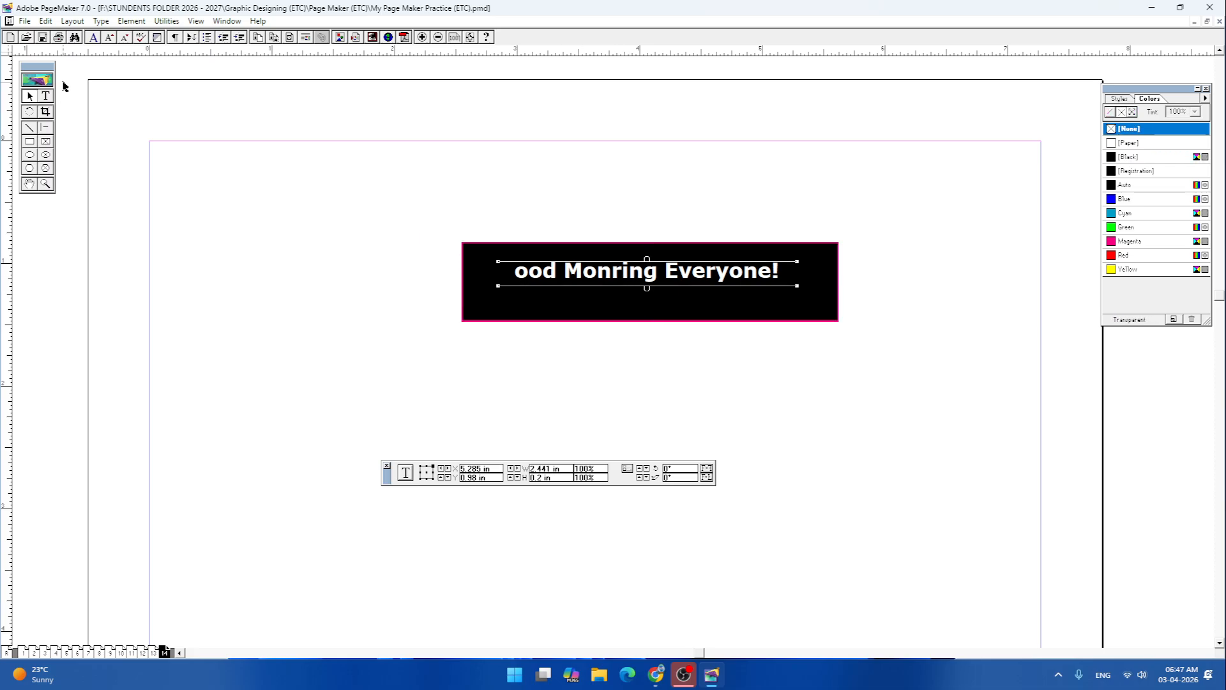
click(45, 96)
click(507, 276)
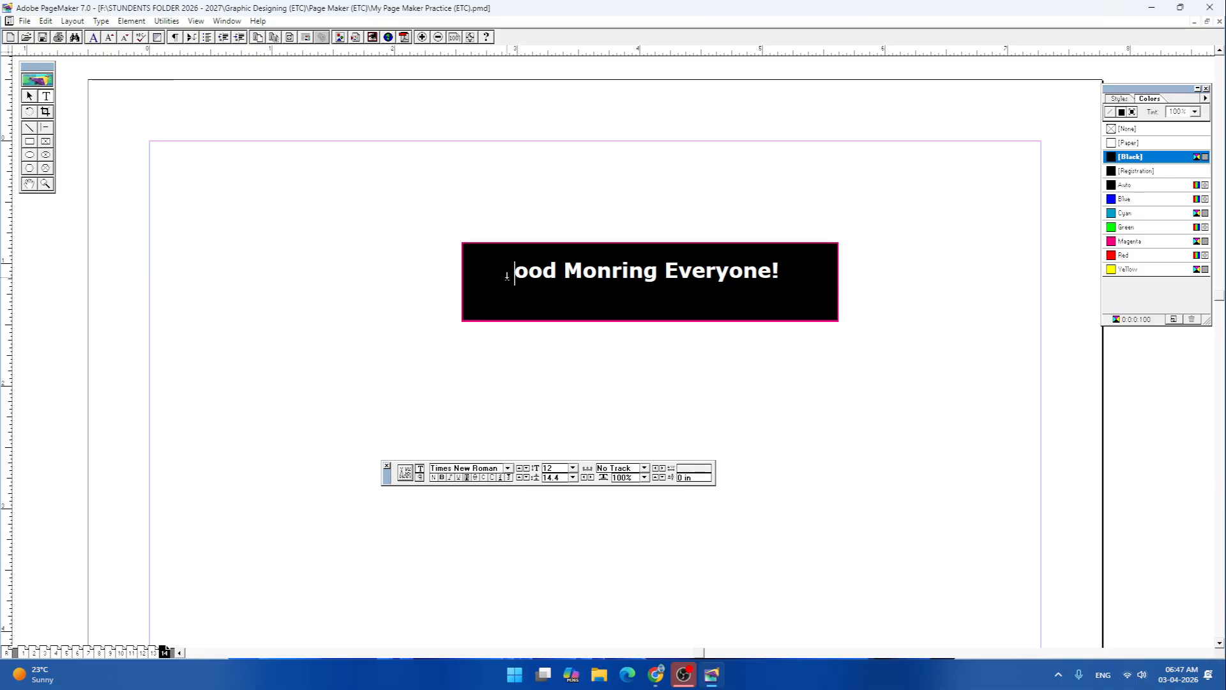
drag(507, 275, 818, 290)
click(510, 277)
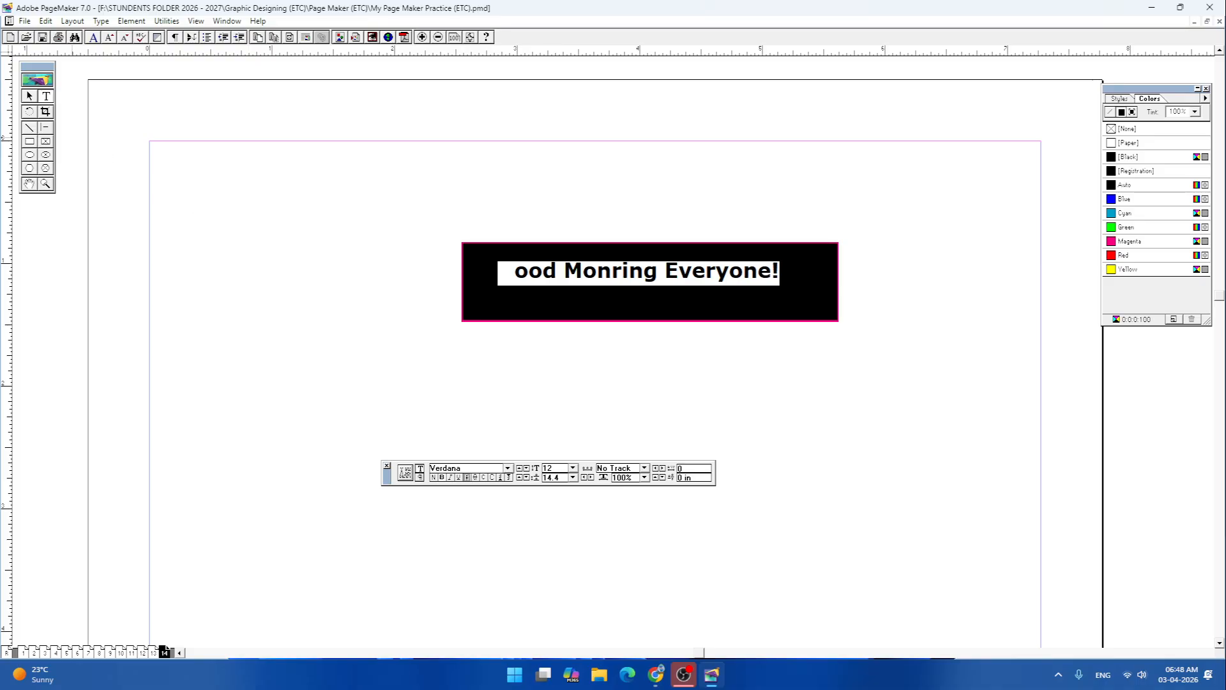
- Move the greeting above the black rectangle and apply the Reverse type style to its initial letter G
click(29, 96)
click(659, 277)
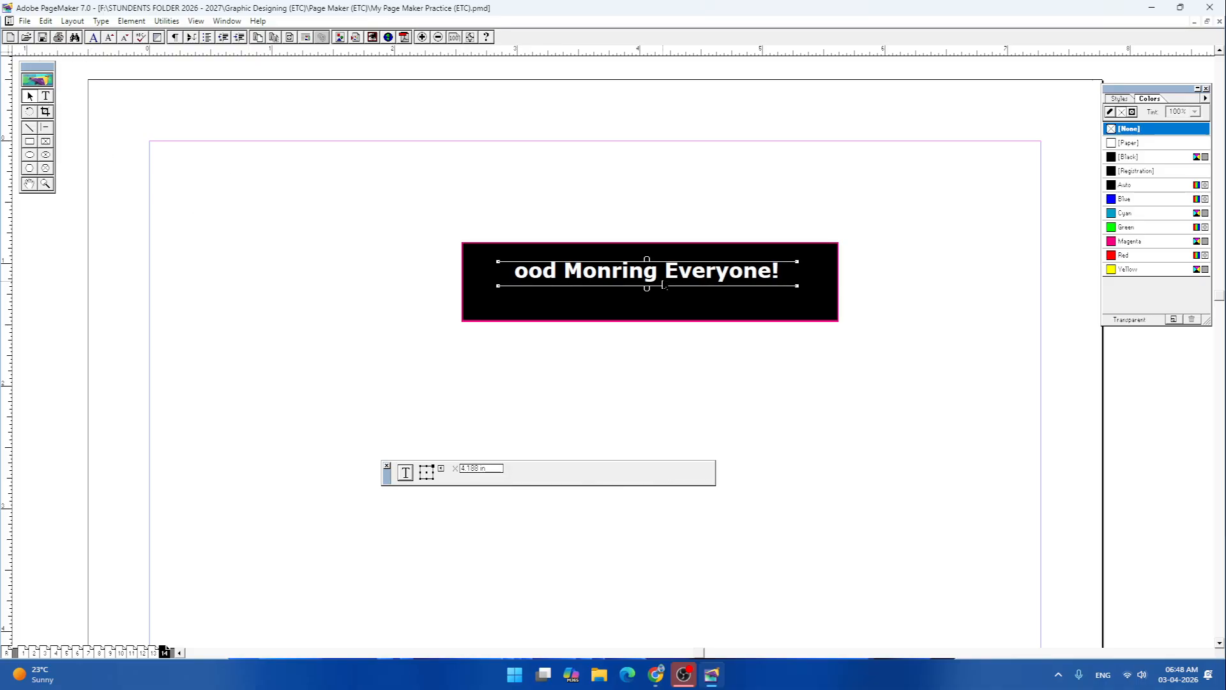
drag(660, 277, 593, 208)
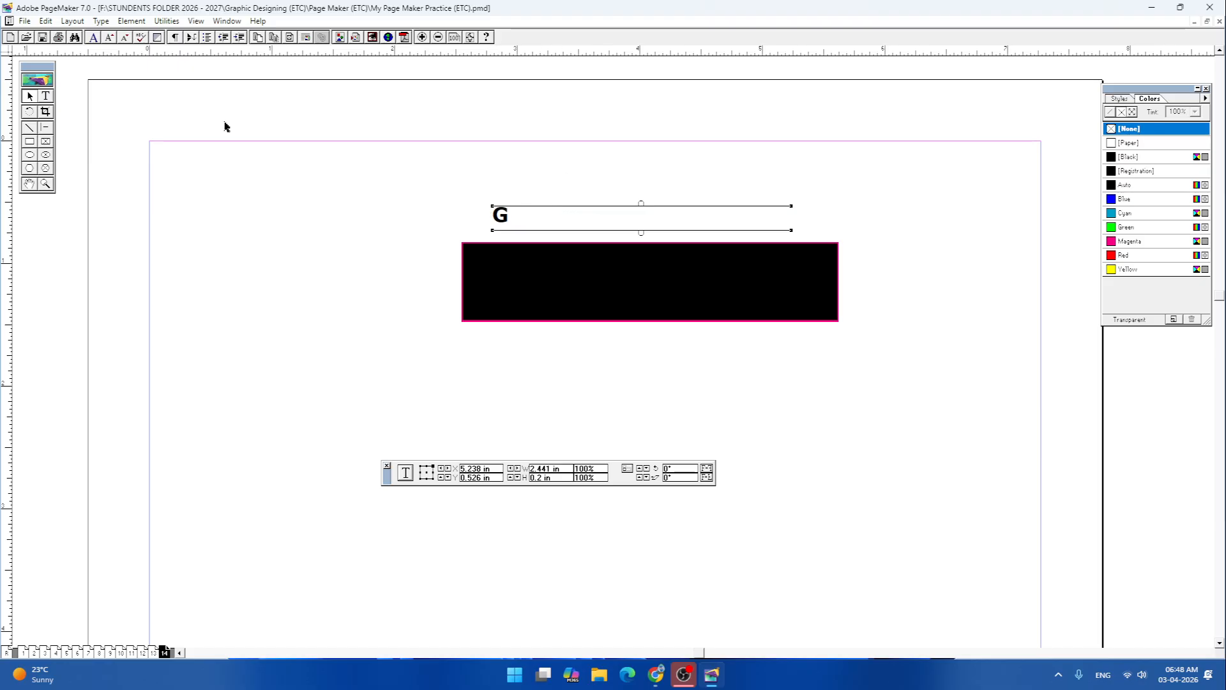
click(46, 95)
drag(493, 216, 510, 216)
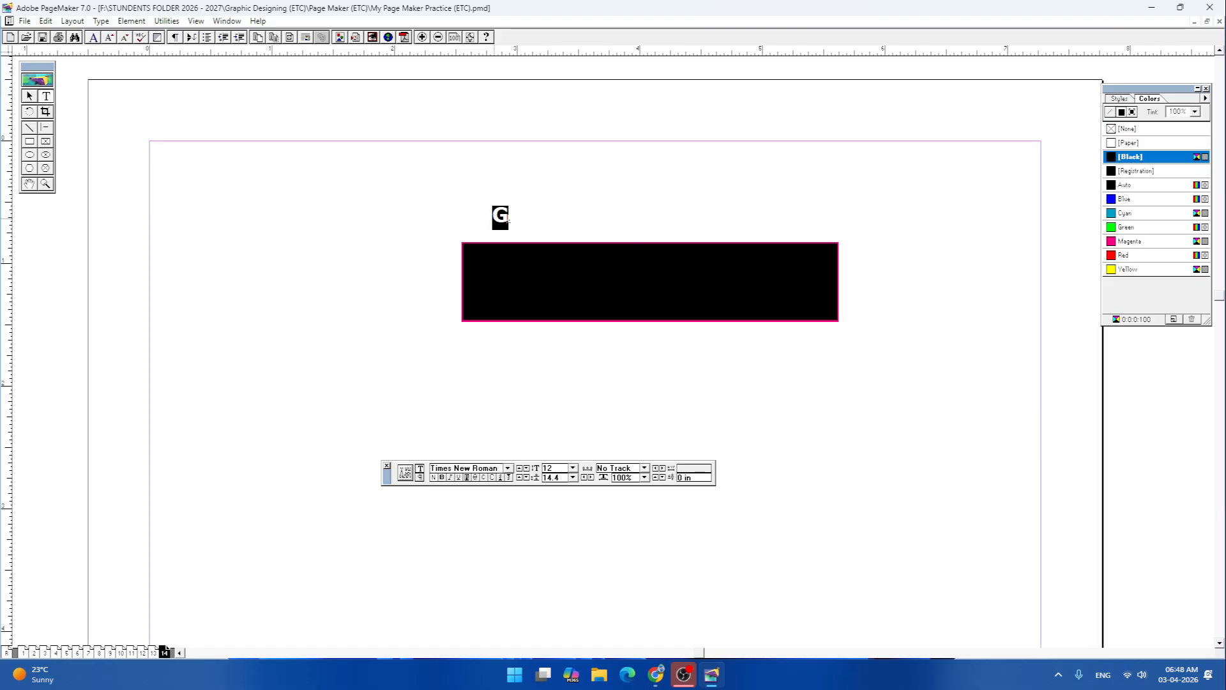
click(466, 478)
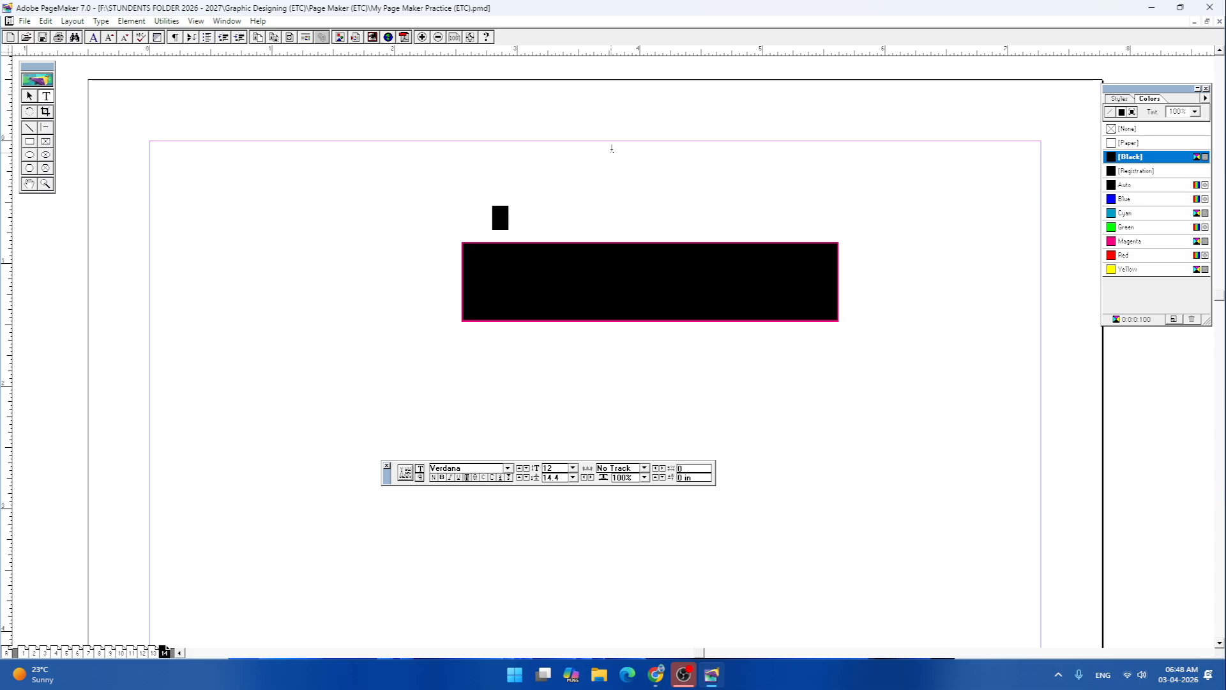
- Move the reversed greeting back onto the black rectangle and center it there
key(shift+F1)
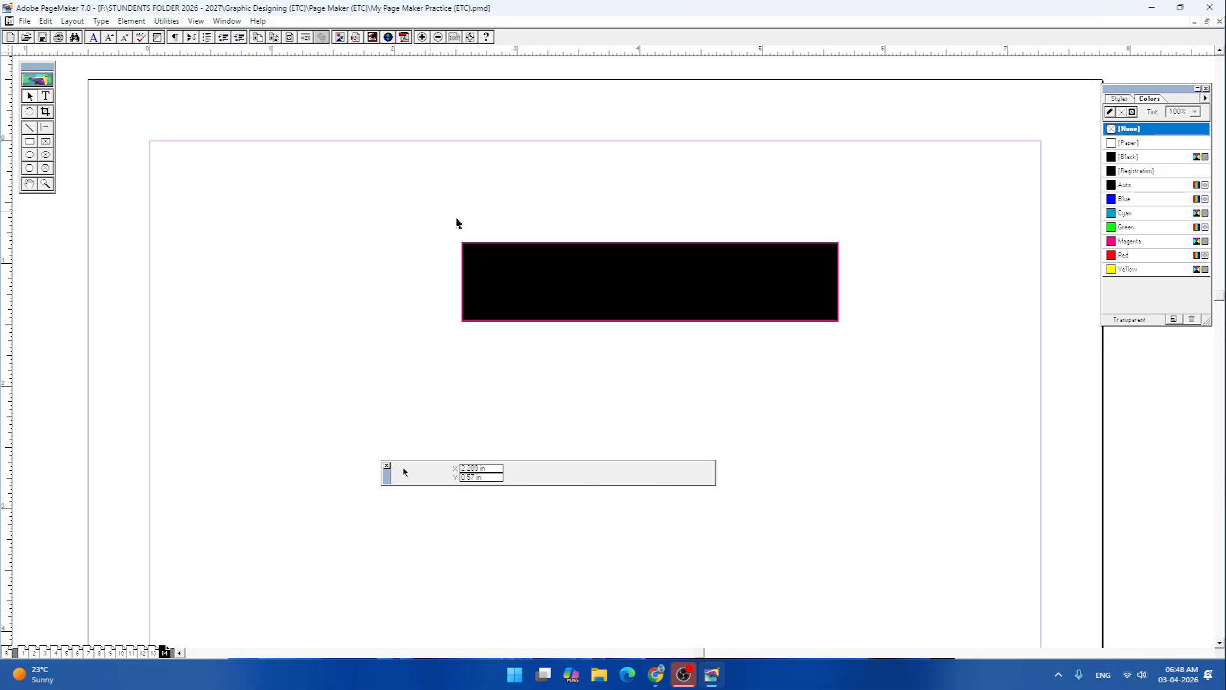
click(546, 231)
drag(546, 231, 566, 289)
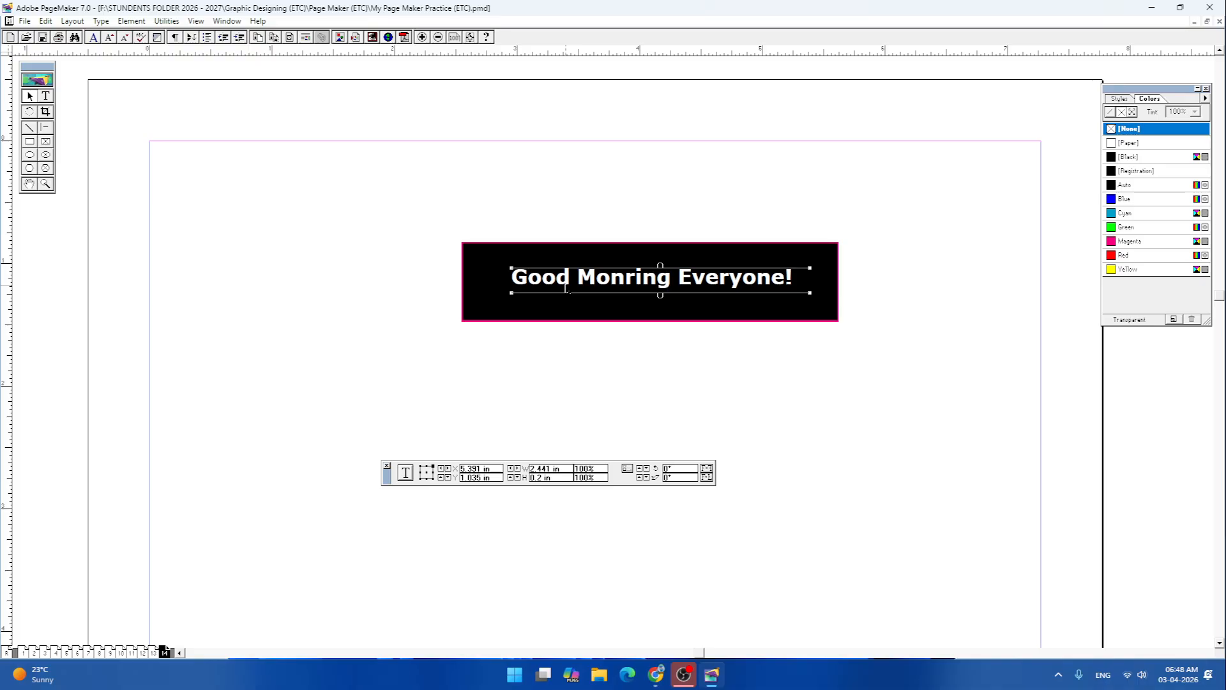
drag(640, 289, 634, 289)
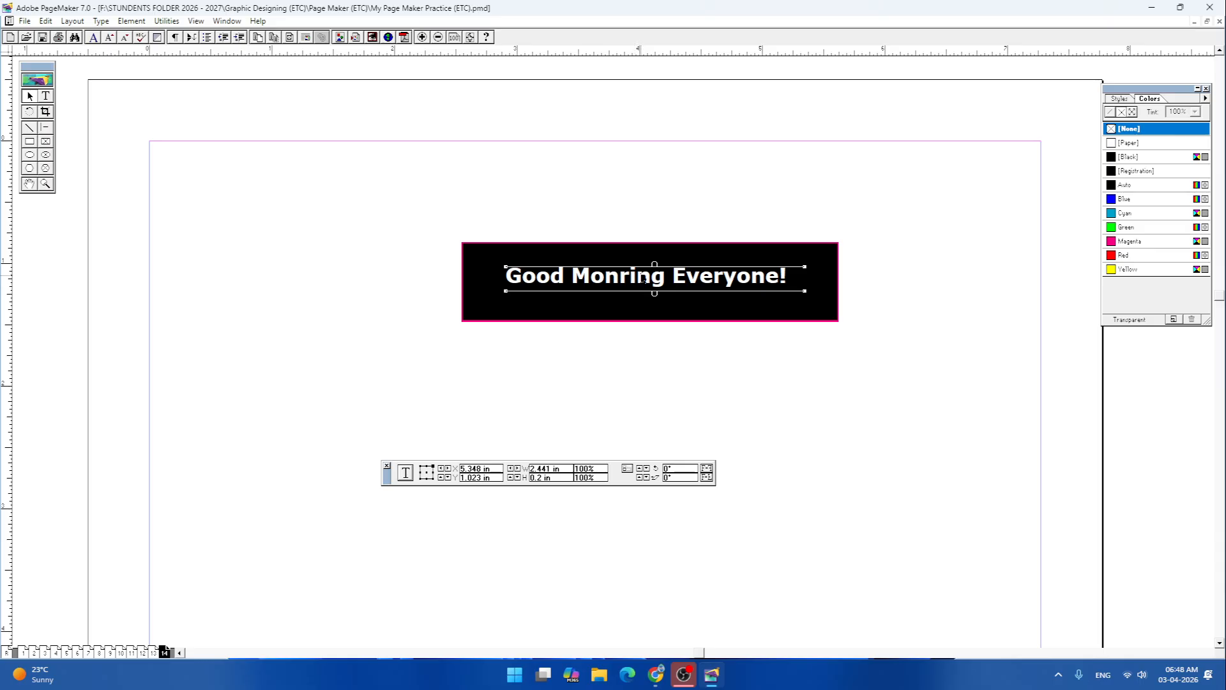
drag(642, 275, 643, 276)
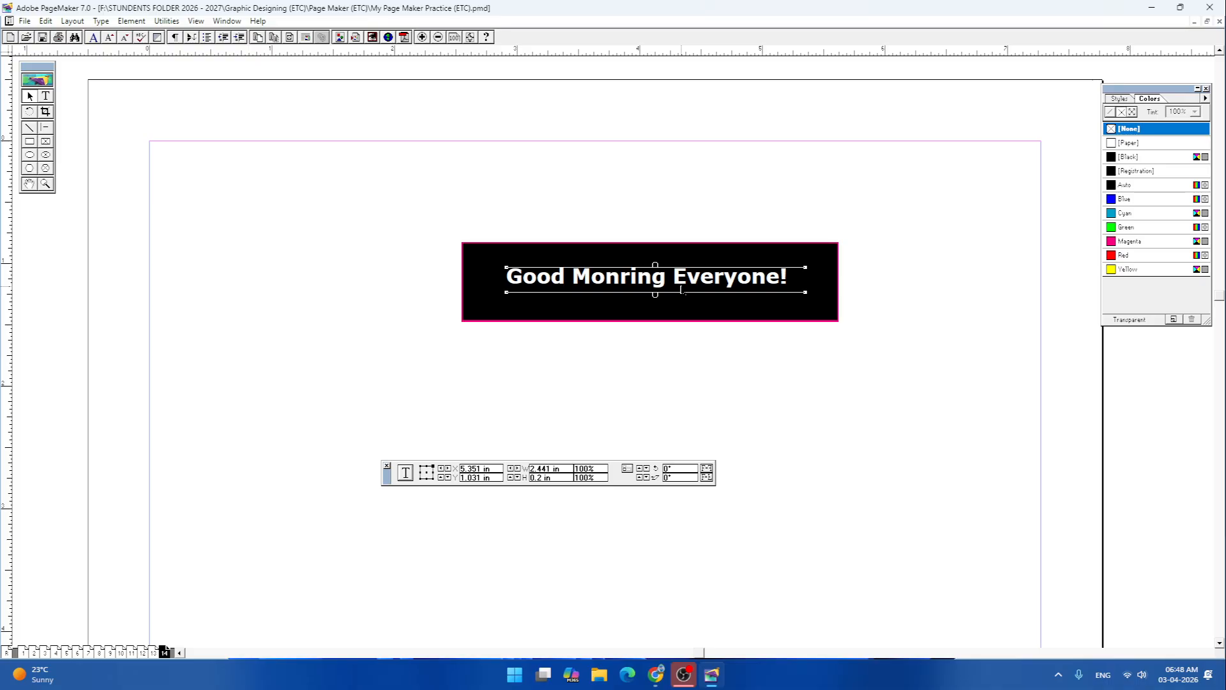
- Move the greeting above the rectangle and recolor its text with Paper, finishing with Black
drag(682, 289, 639, 179)
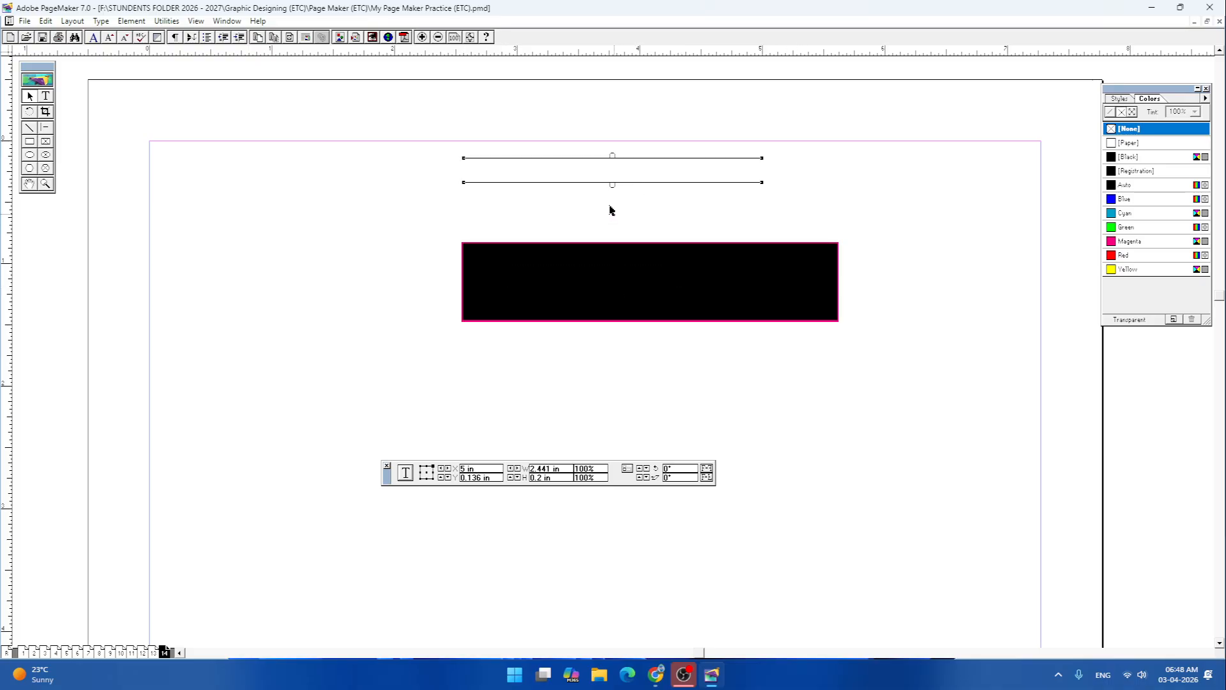
click(45, 96)
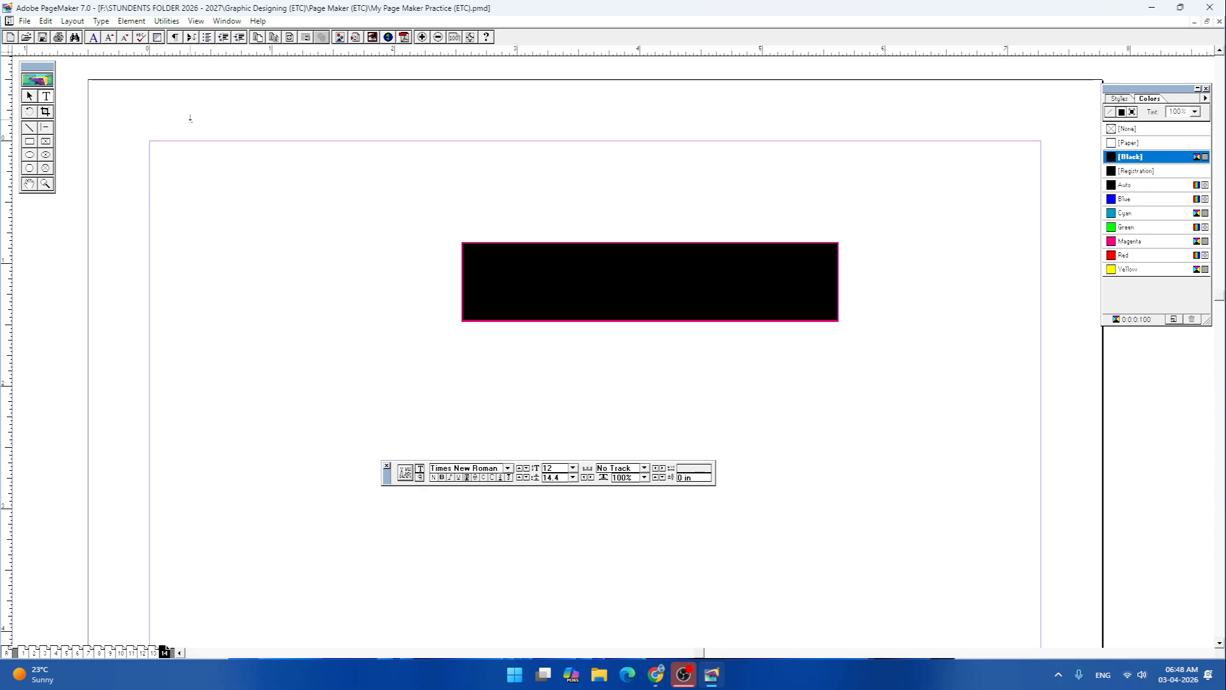
click(420, 170)
drag(463, 169, 745, 172)
click(1130, 142)
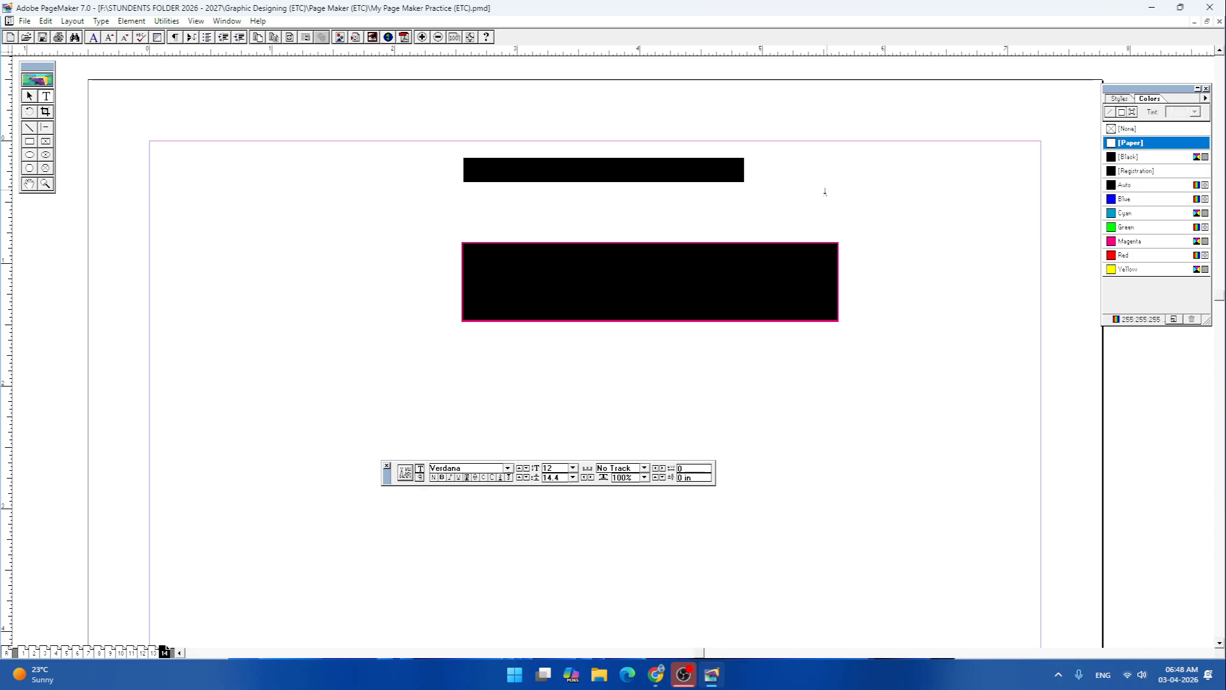
click(1115, 158)
click(820, 212)
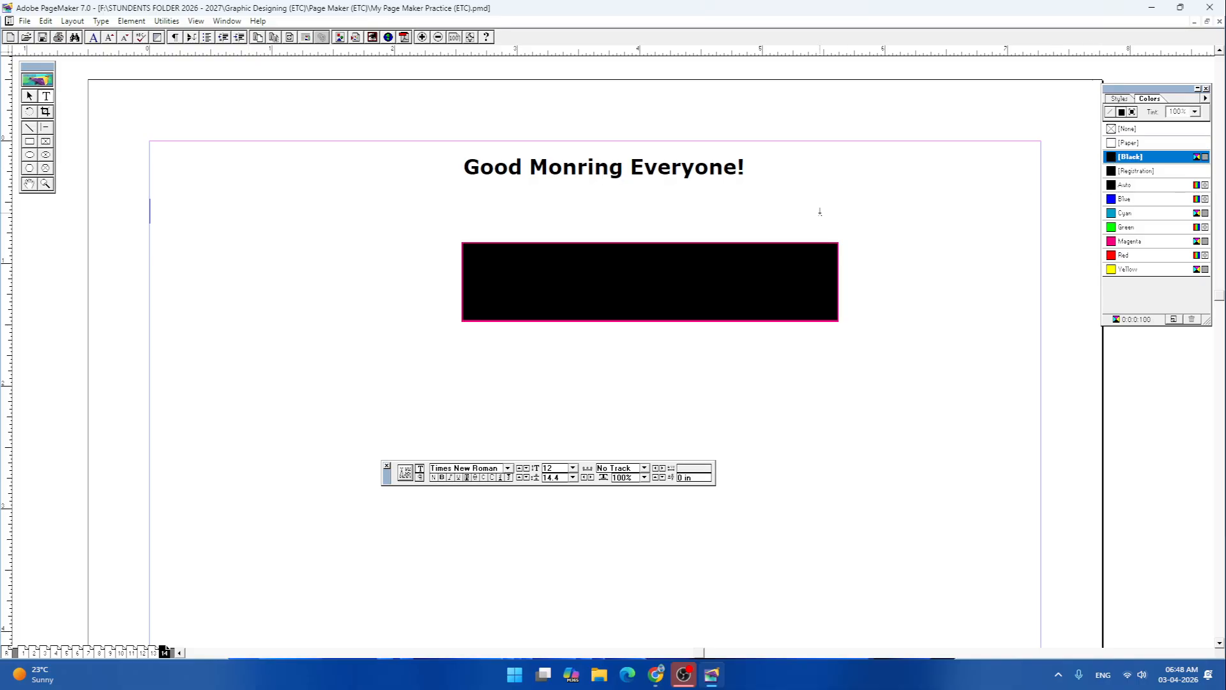
click(28, 97)
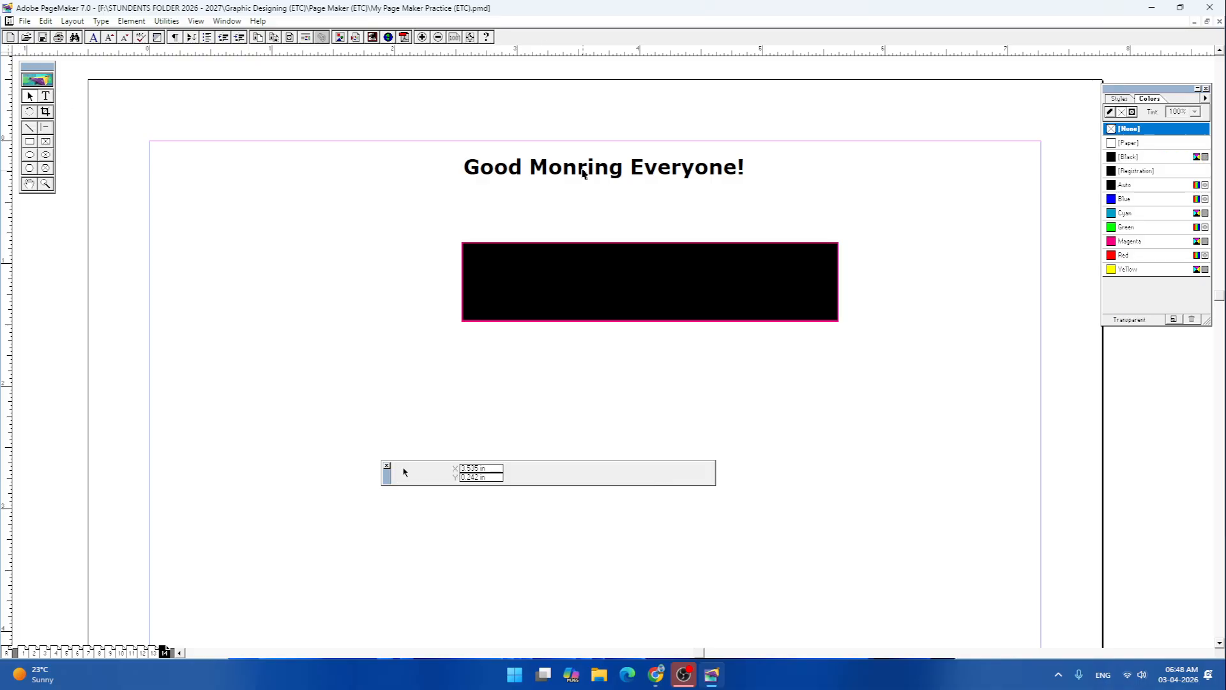
mouse_move(581, 169)
mouse_down()
mouse_move(598, 267)
mouse_move(594, 180)
mouse_up()
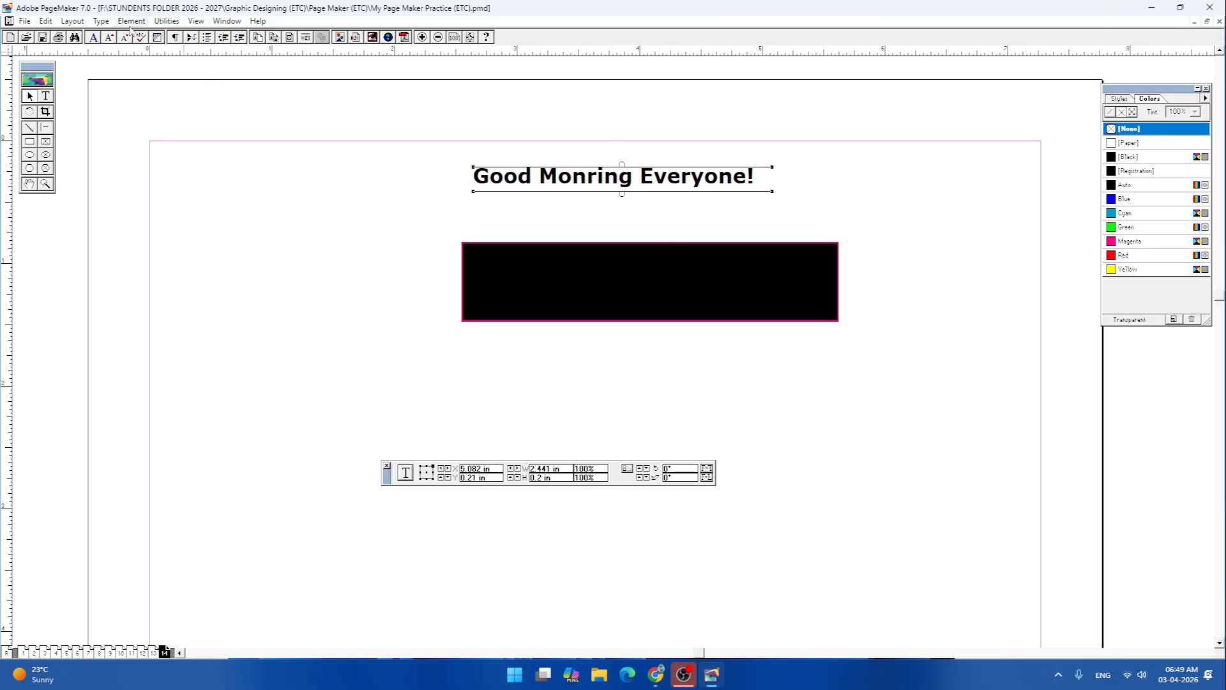
click(101, 21)
mouse_move(154, 208)
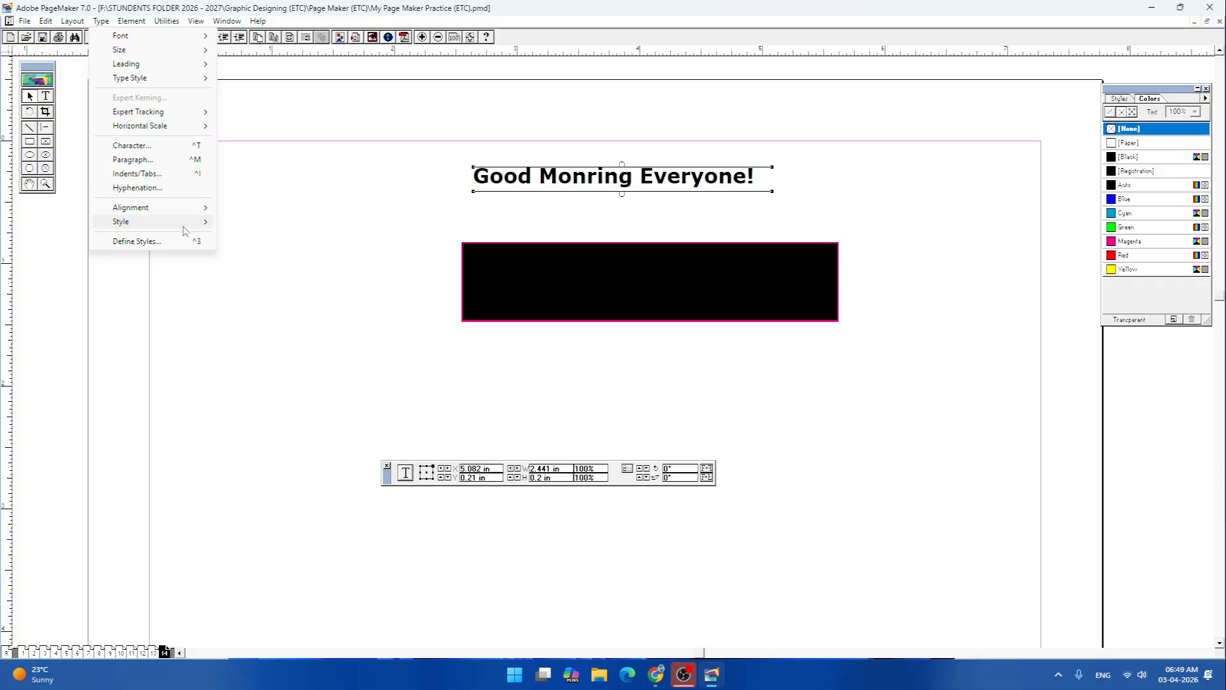
click(155, 24)
click(136, 22)
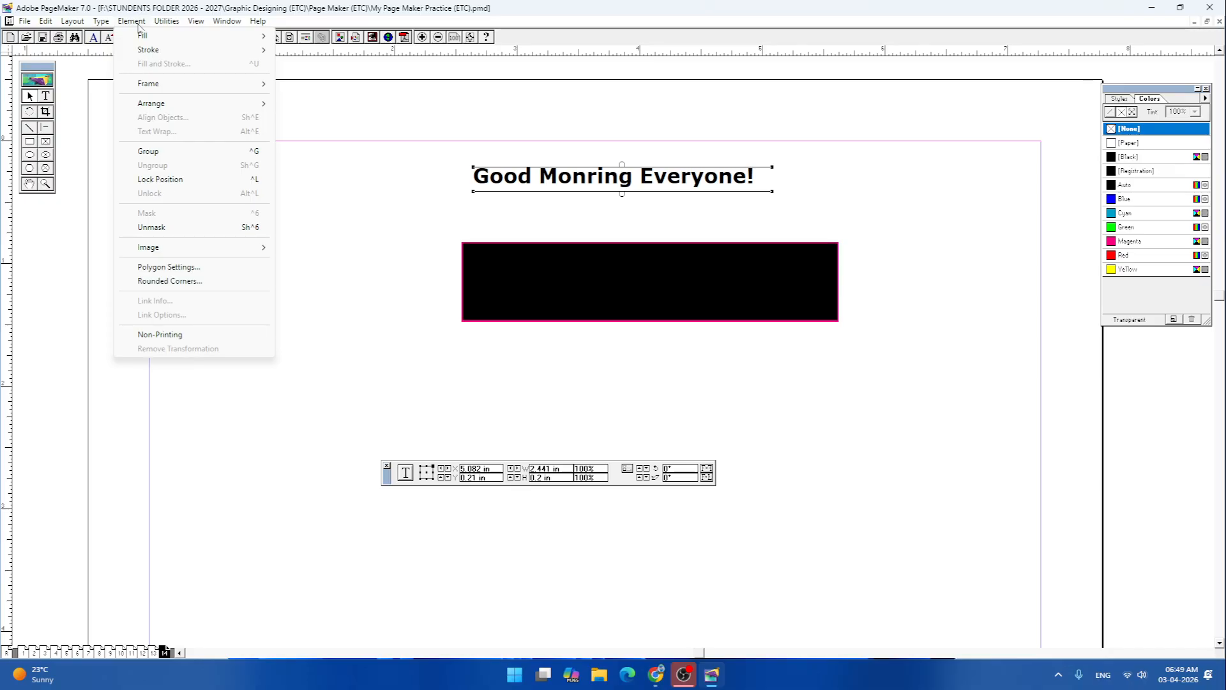
mouse_move(173, 104)
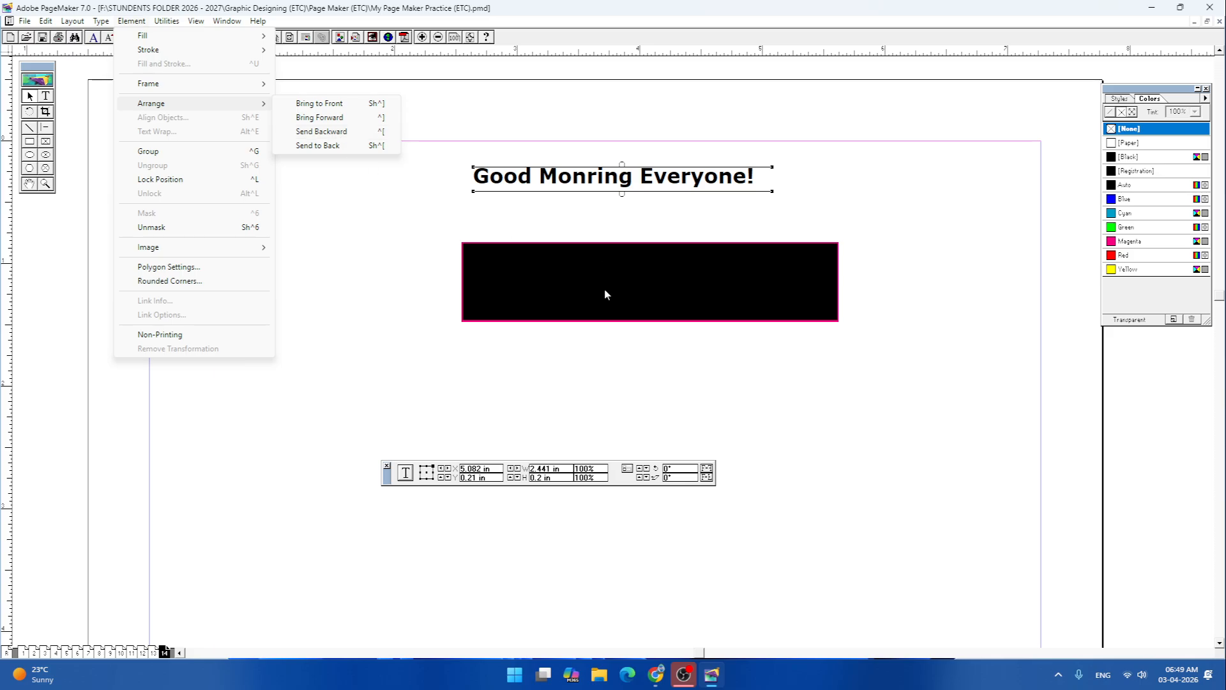
click(600, 182)
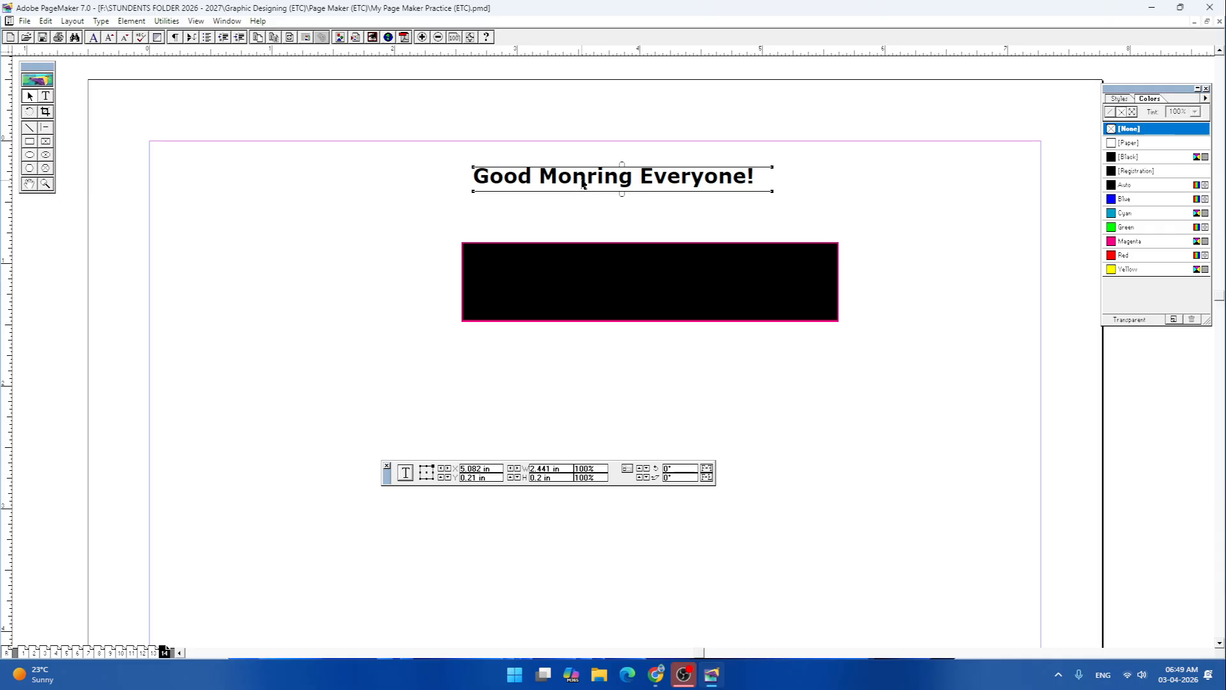
- Delete the black rectangle and move the greeting slightly down and to the left
click(648, 276)
key(Delete)
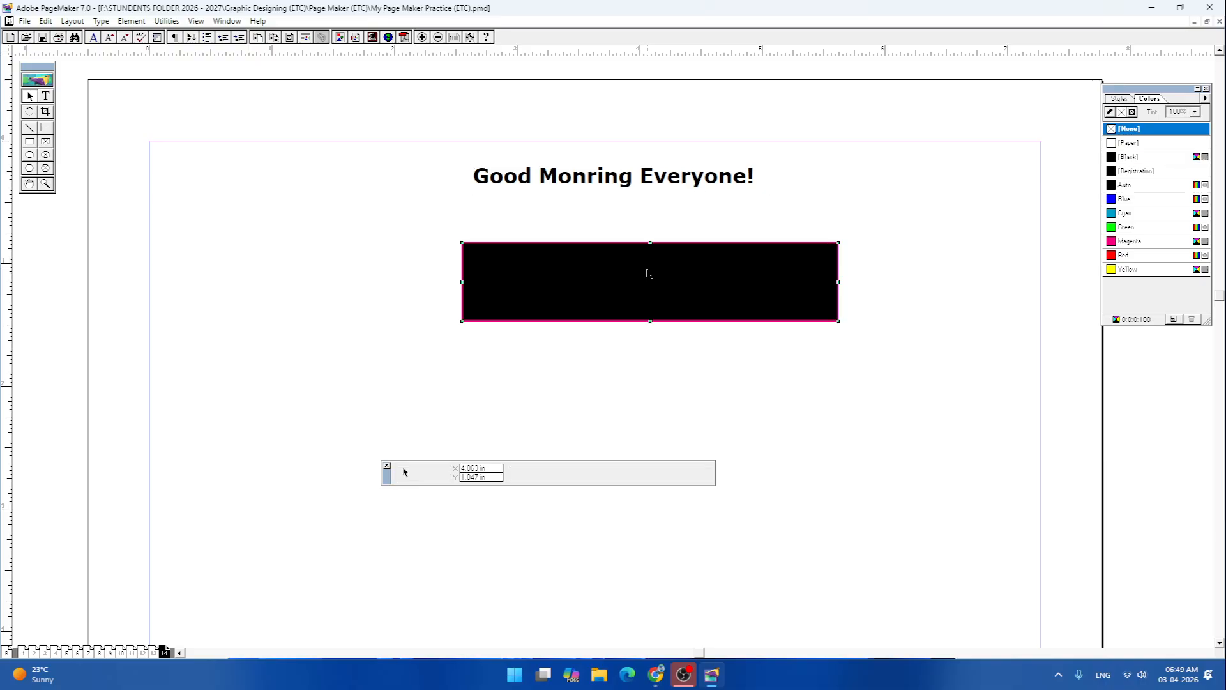
click(590, 185)
drag(586, 184, 528, 211)
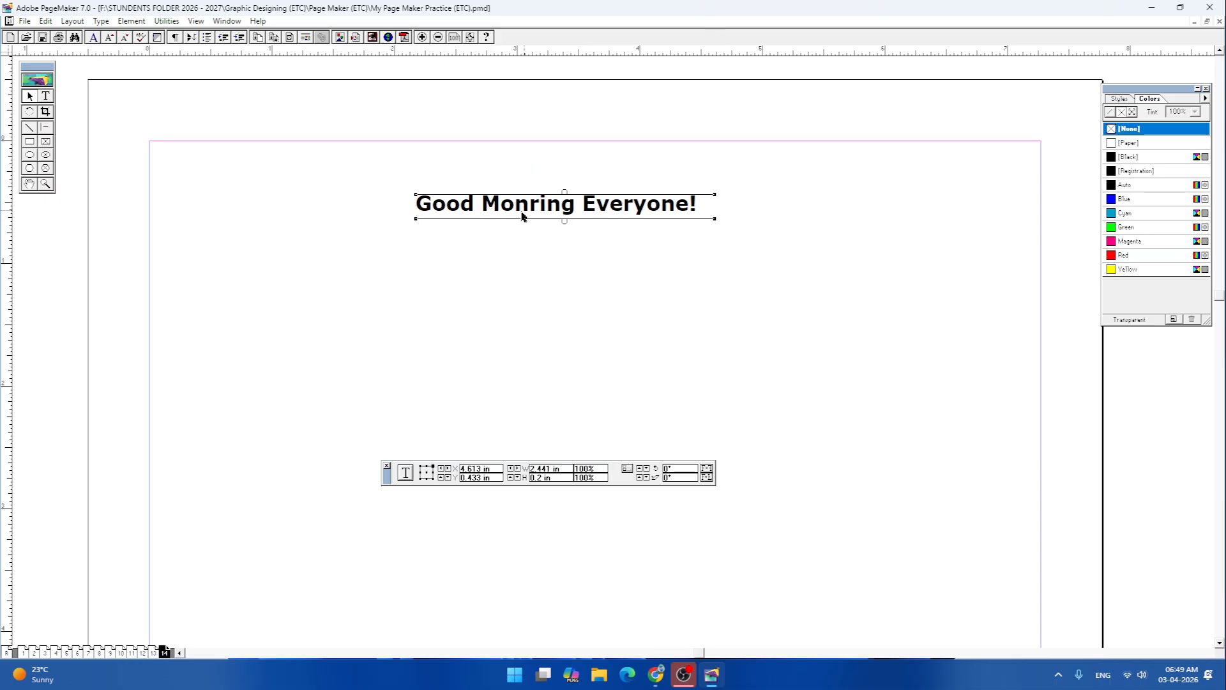
- Color the whole greeting text Cyan
click(46, 96)
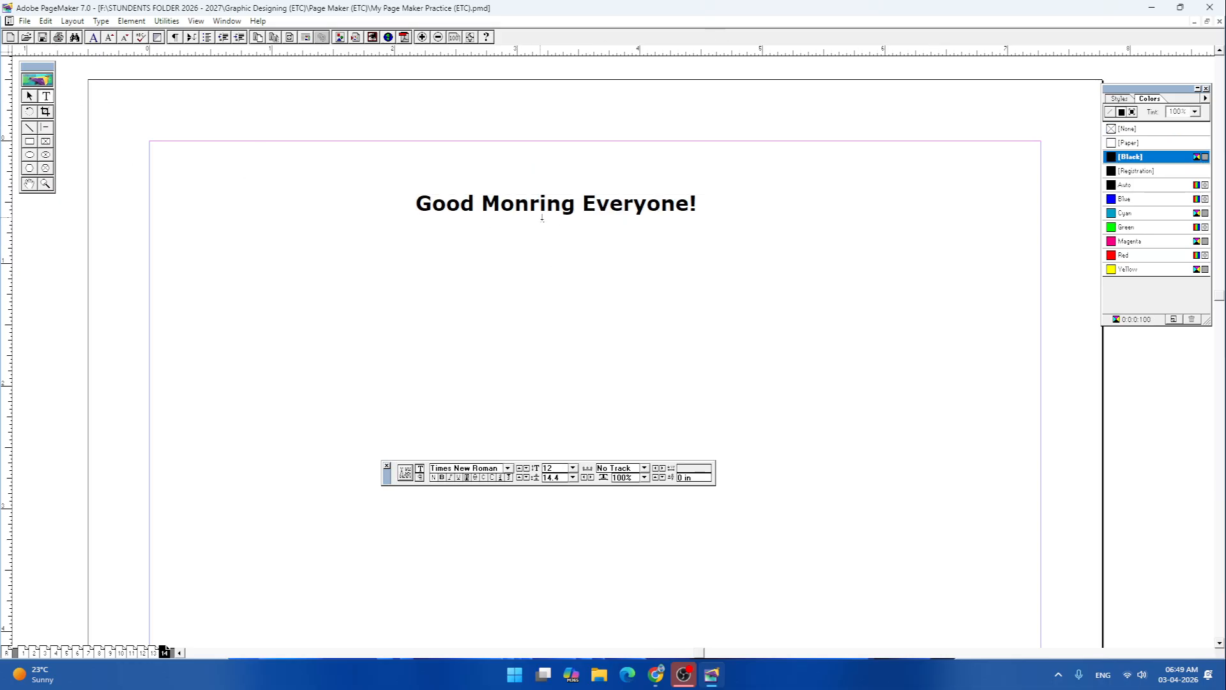
drag(415, 205, 758, 205)
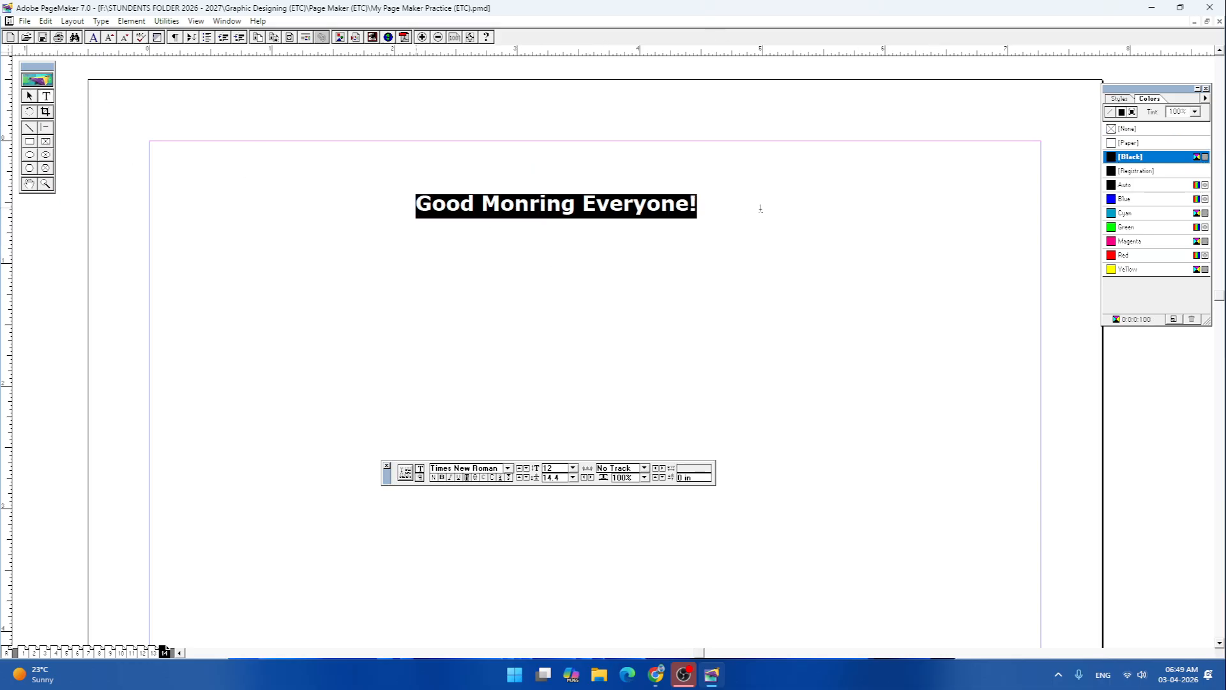
click(1110, 214)
click(780, 194)
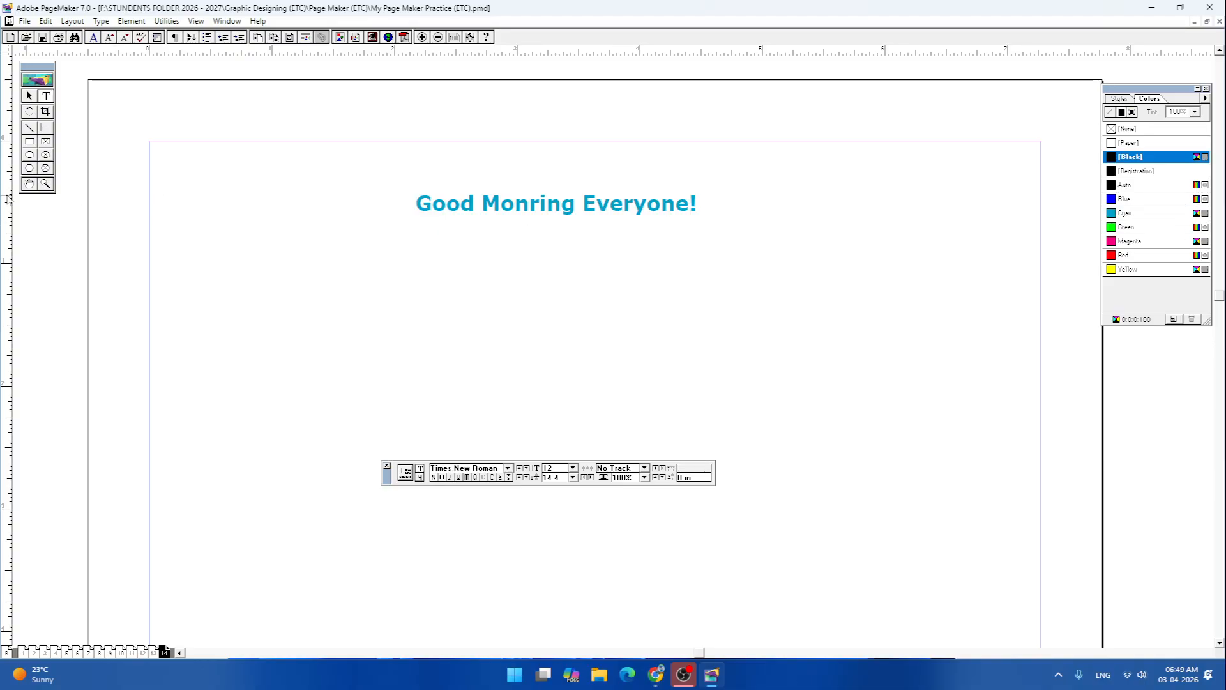
- Draw a rectangle about 2.95 in wide and 0.57 in high below the greeting
click(30, 141)
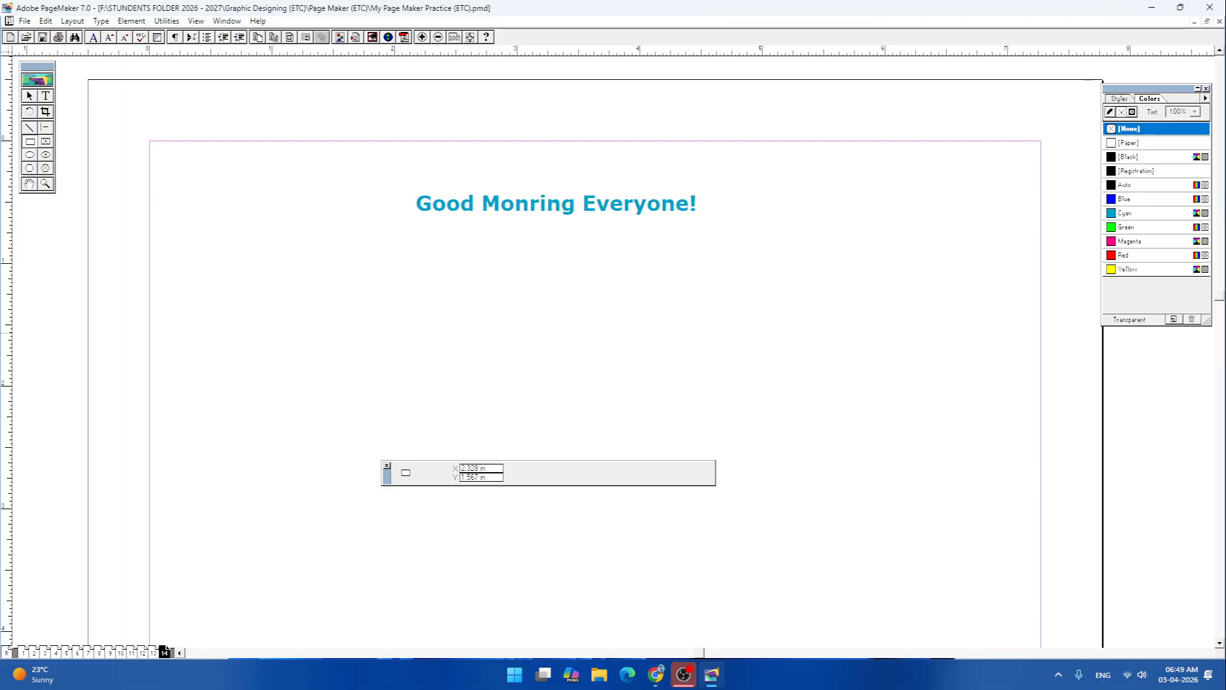
drag(432, 261, 755, 327)
drag(754, 261, 794, 256)
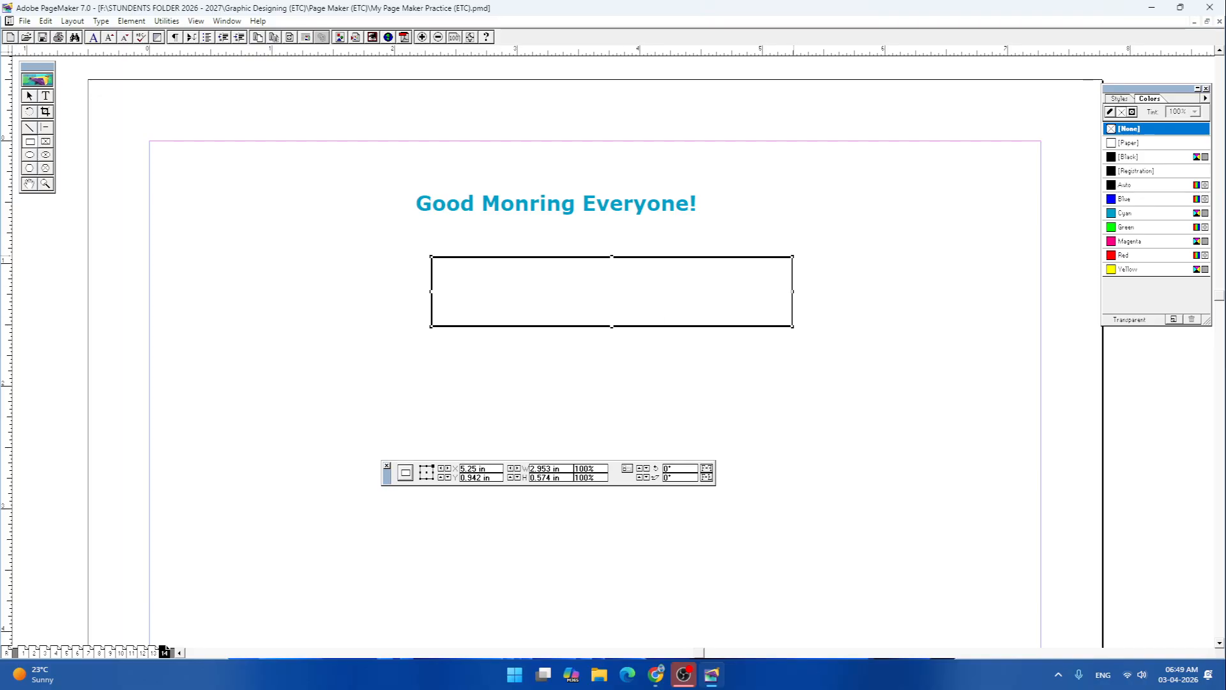
- Fill the rectangle with Magenta and move the greeting onto it
click(1115, 242)
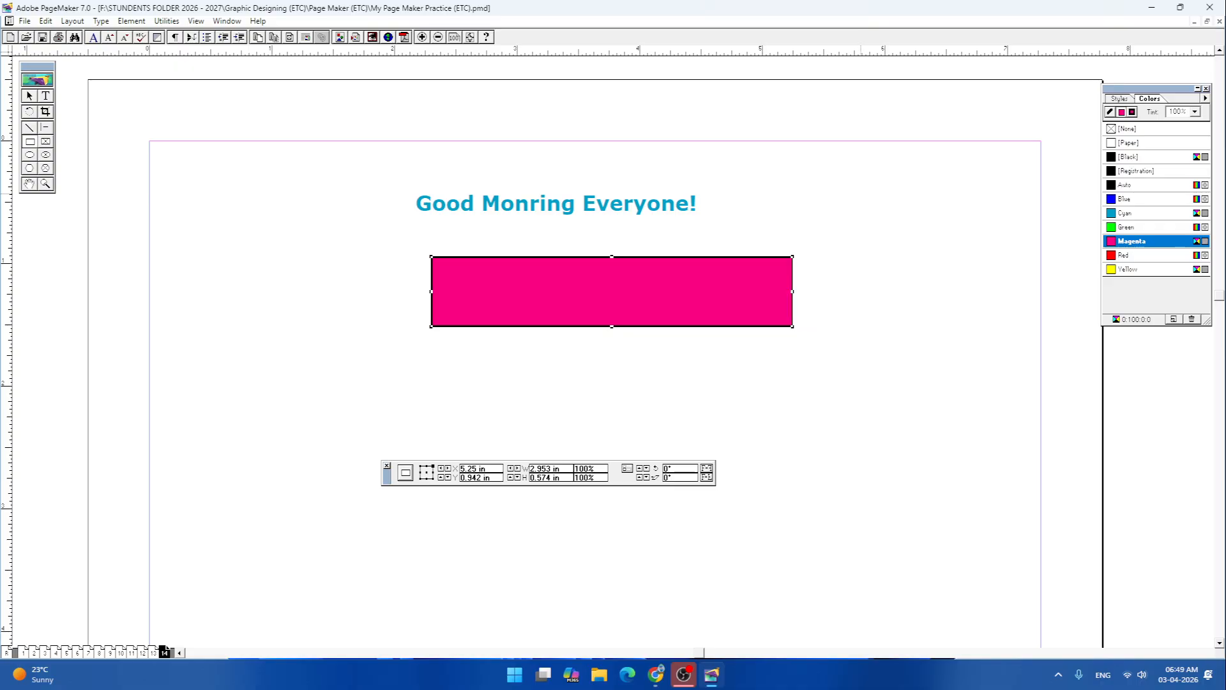
click(28, 96)
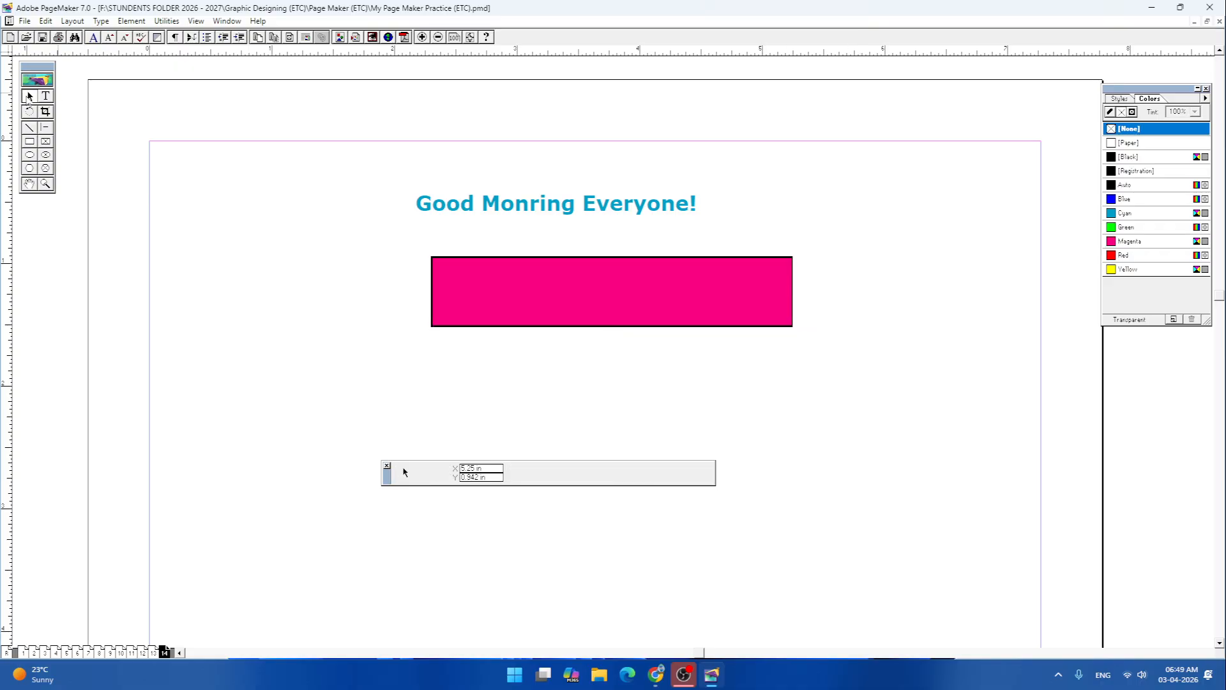
click(546, 204)
mouse_move(586, 276)
mouse_down()
mouse_move(589, 293)
mouse_move(585, 277)
mouse_up()
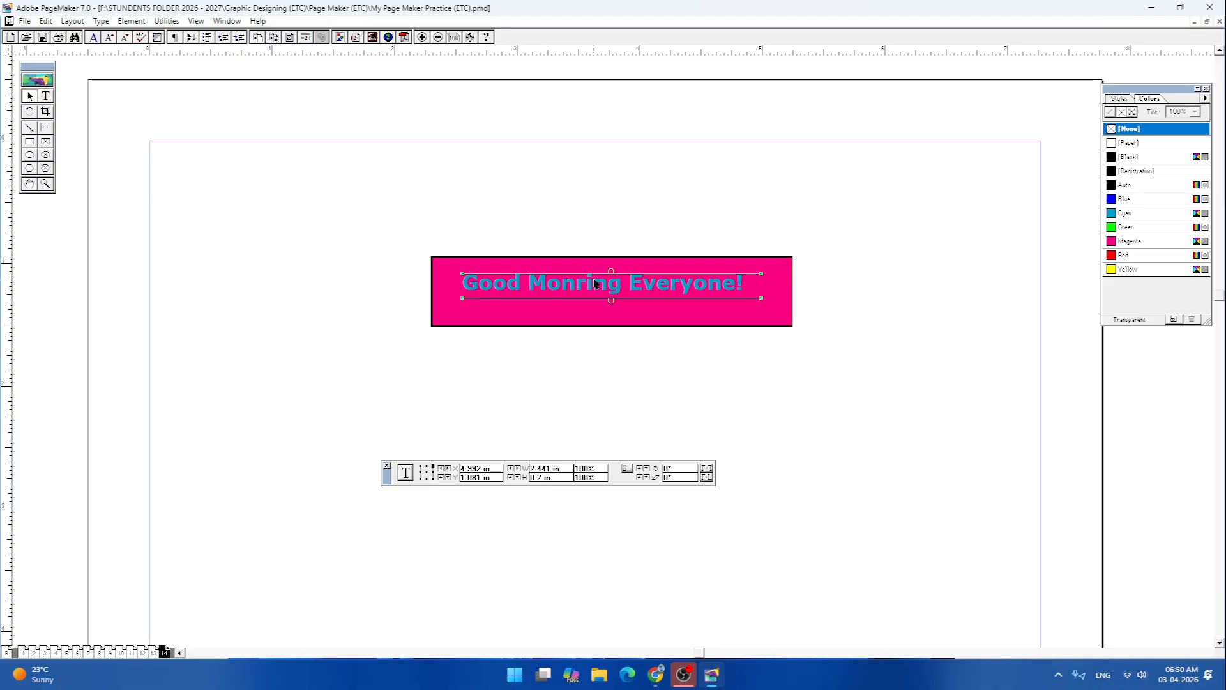
click(752, 384)
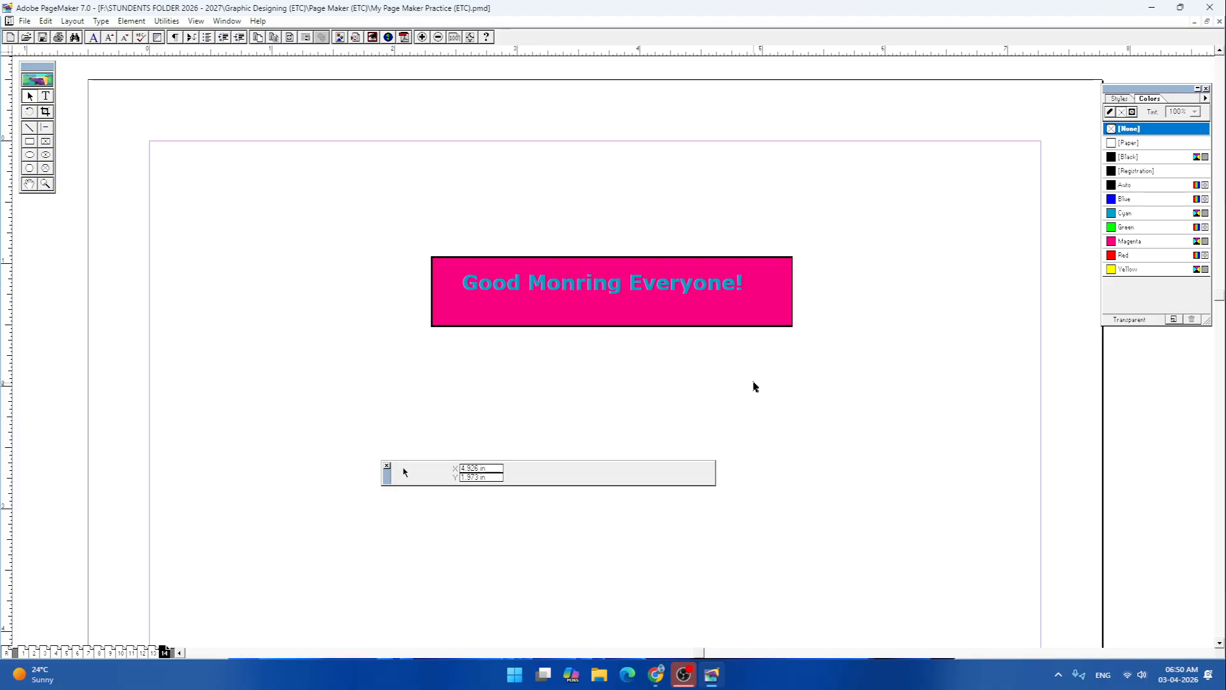
- Color the whole greeting text on the magenta rectangle Green
click(46, 94)
drag(458, 288, 785, 285)
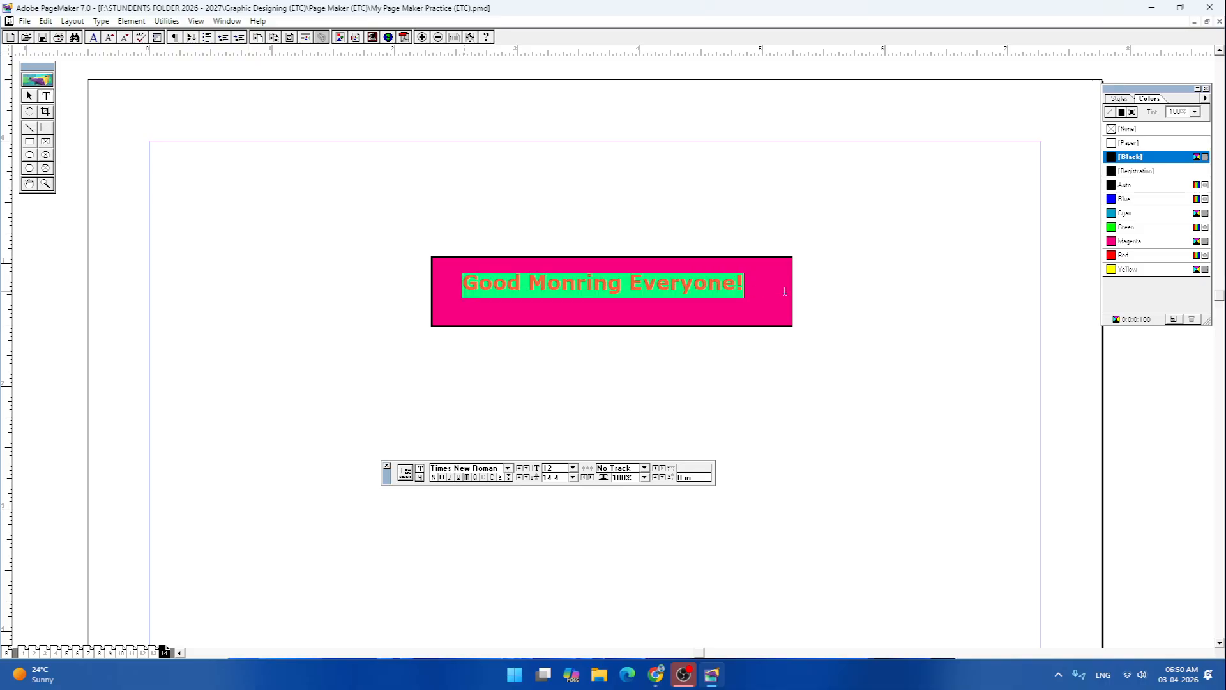
click(1125, 213)
click(1118, 227)
click(855, 300)
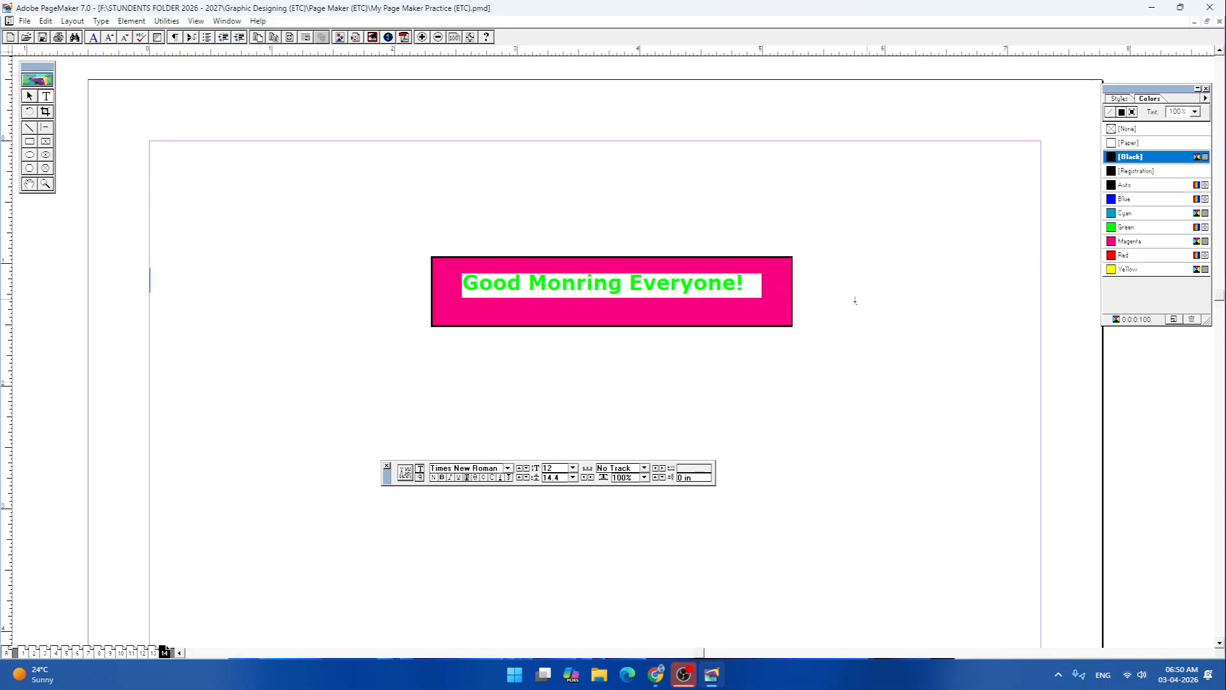
- Shift the greeting text block slightly right and down to center it within the magenta rectangle
click(30, 96)
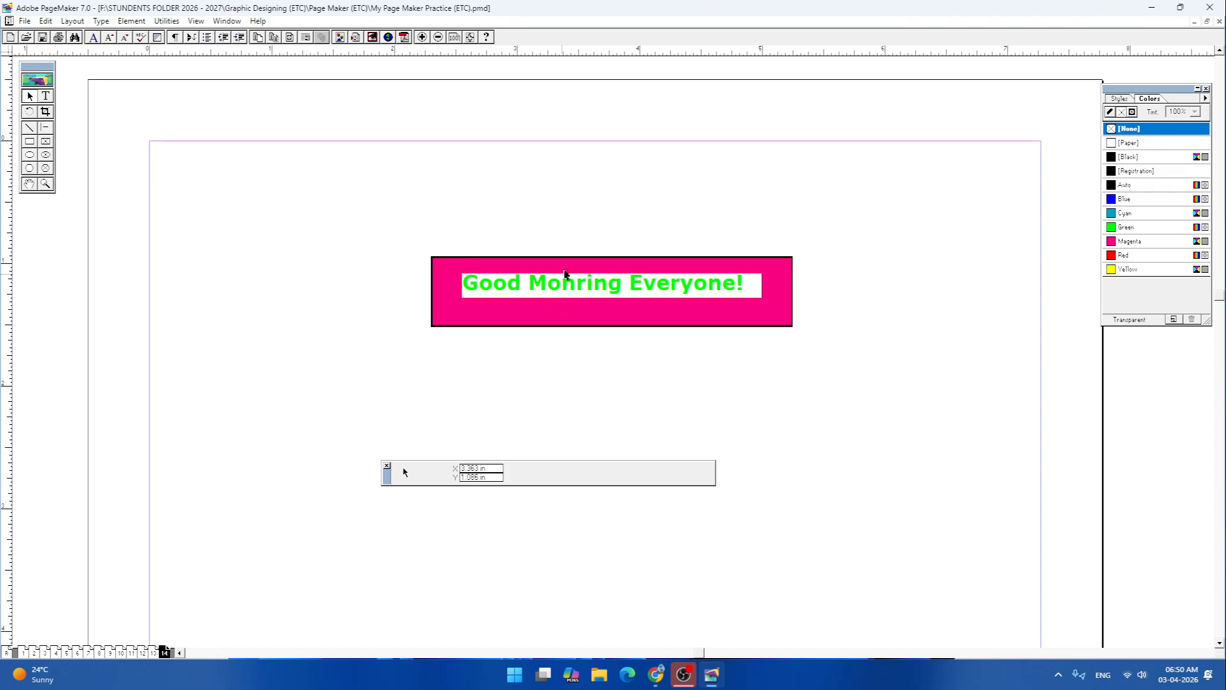
click(565, 291)
drag(565, 289, 571, 291)
drag(575, 292, 576, 293)
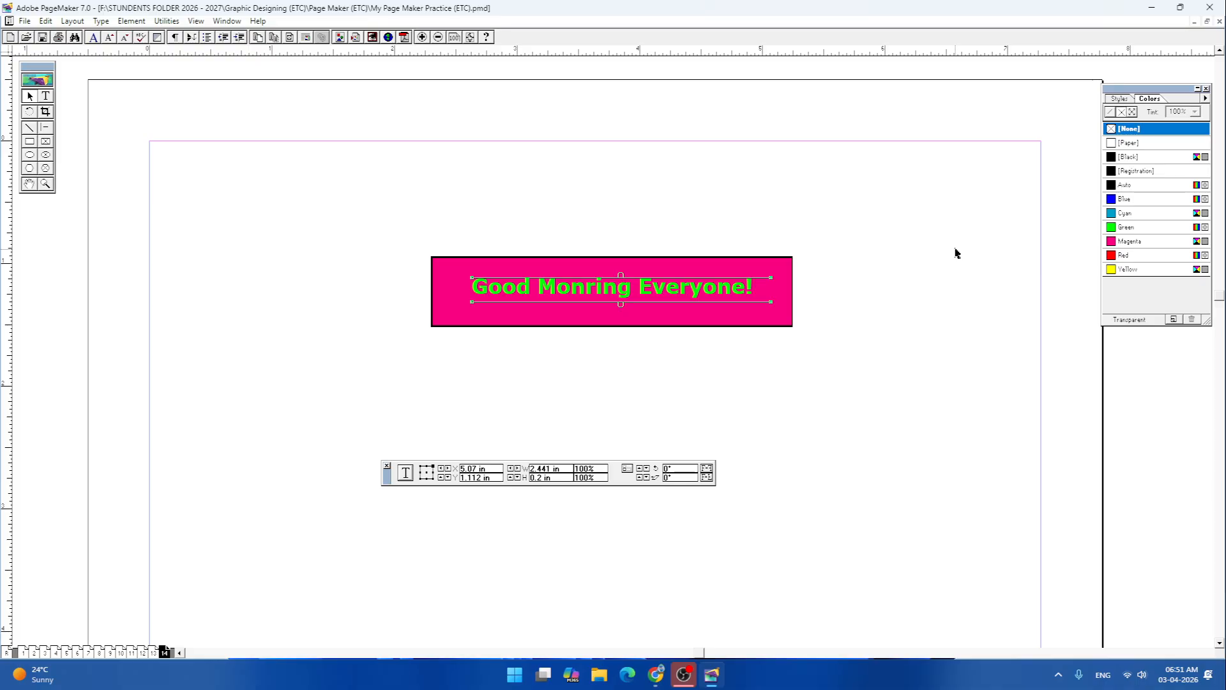
- Adjust the magenta rectangle's position behind the greeting to about X 5.238 in and Y 0.951 in
key(ctrl+shift+[)
click(624, 262)
click(629, 294)
click(638, 261)
mouse_move(640, 263)
mouse_down()
mouse_move(618, 167)
mouse_move(639, 279)
mouse_up()
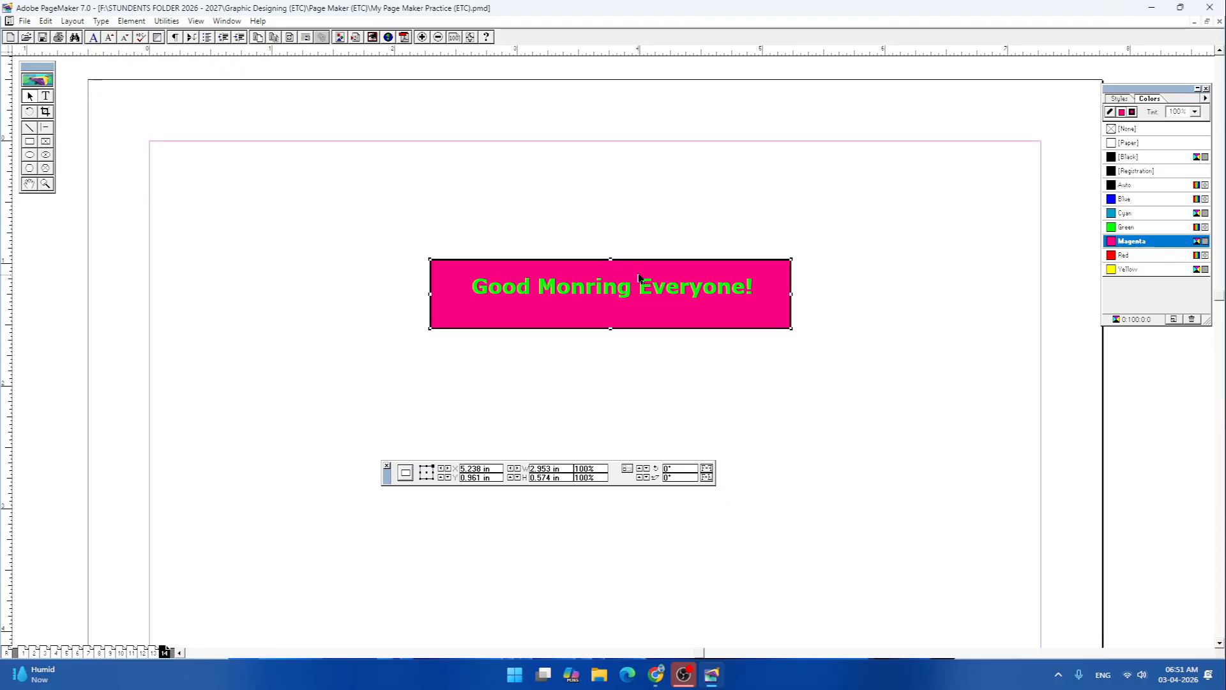
key(Up)
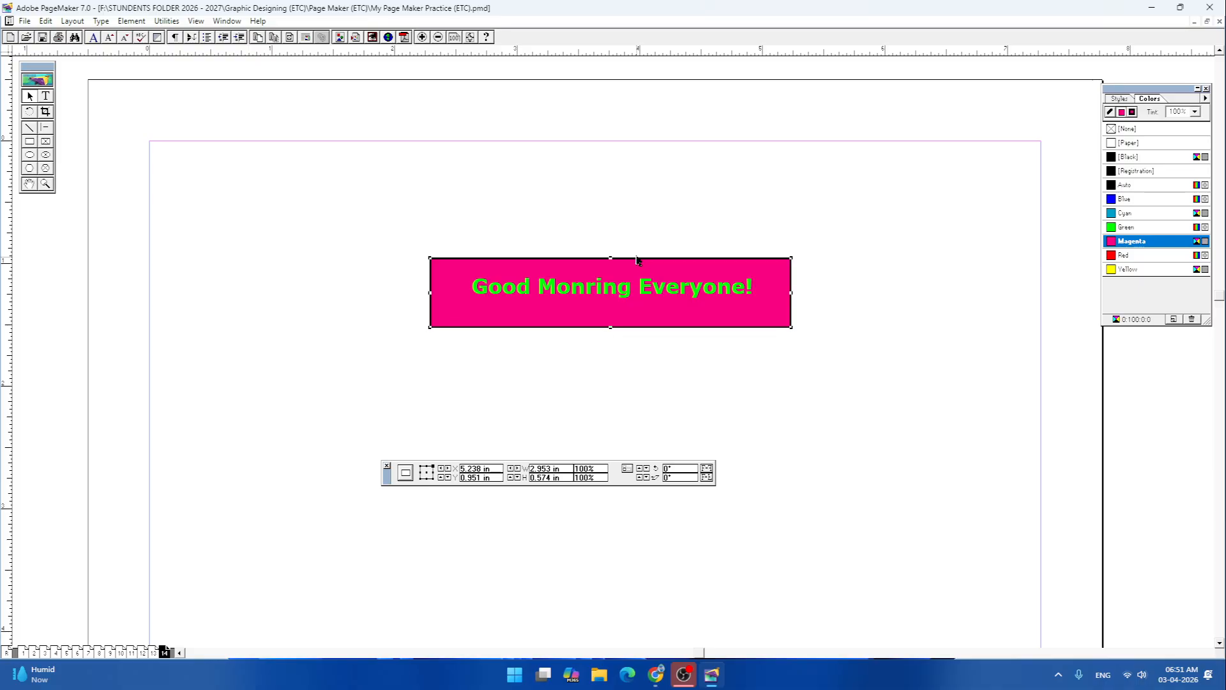
- Select the greeting and the magenta rectangle together and move both up to just below the page's top margin
click(635, 301)
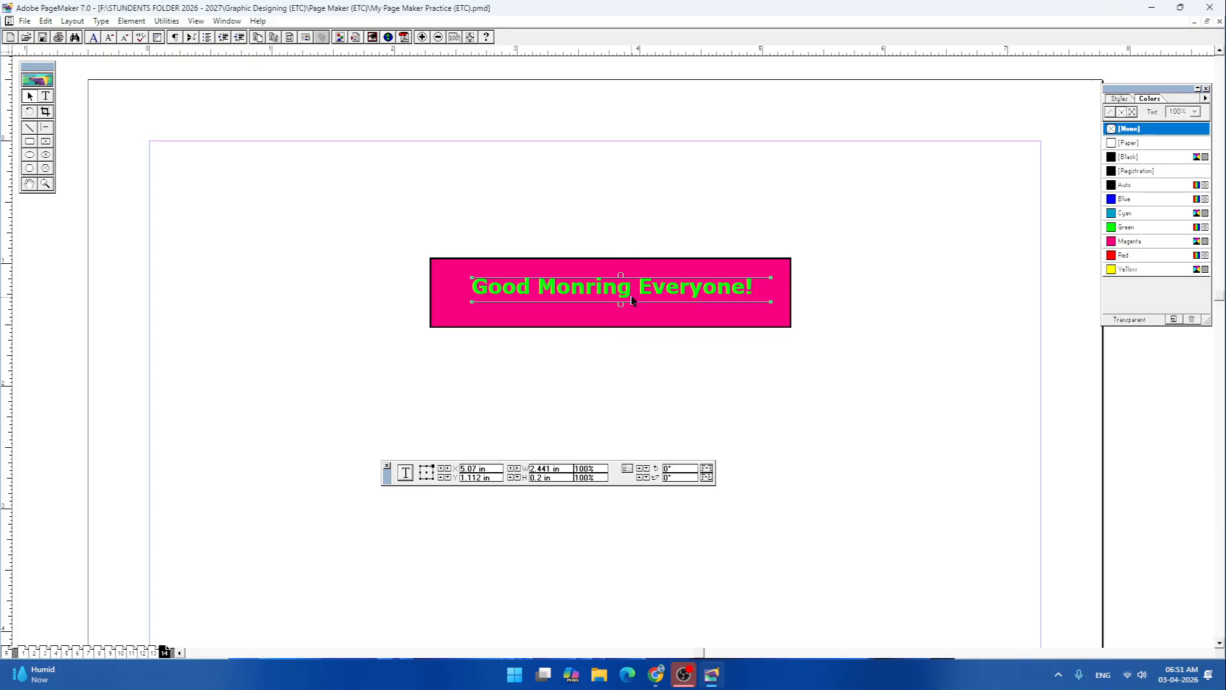
click(646, 269)
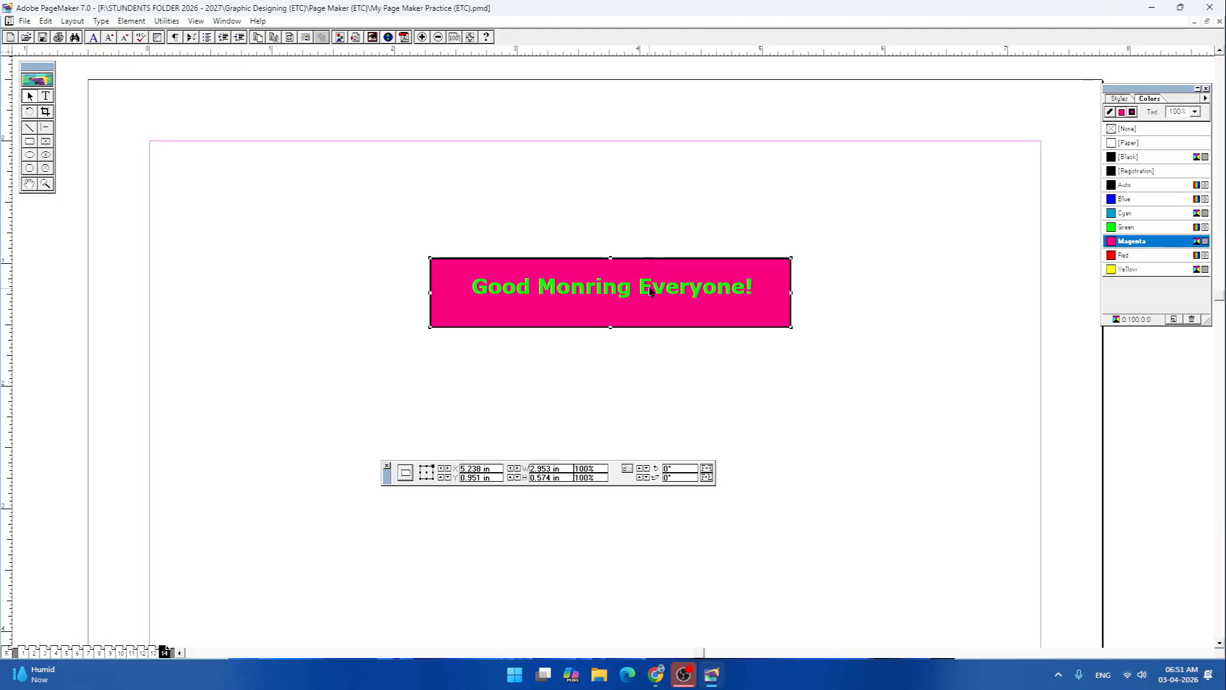
click(859, 351)
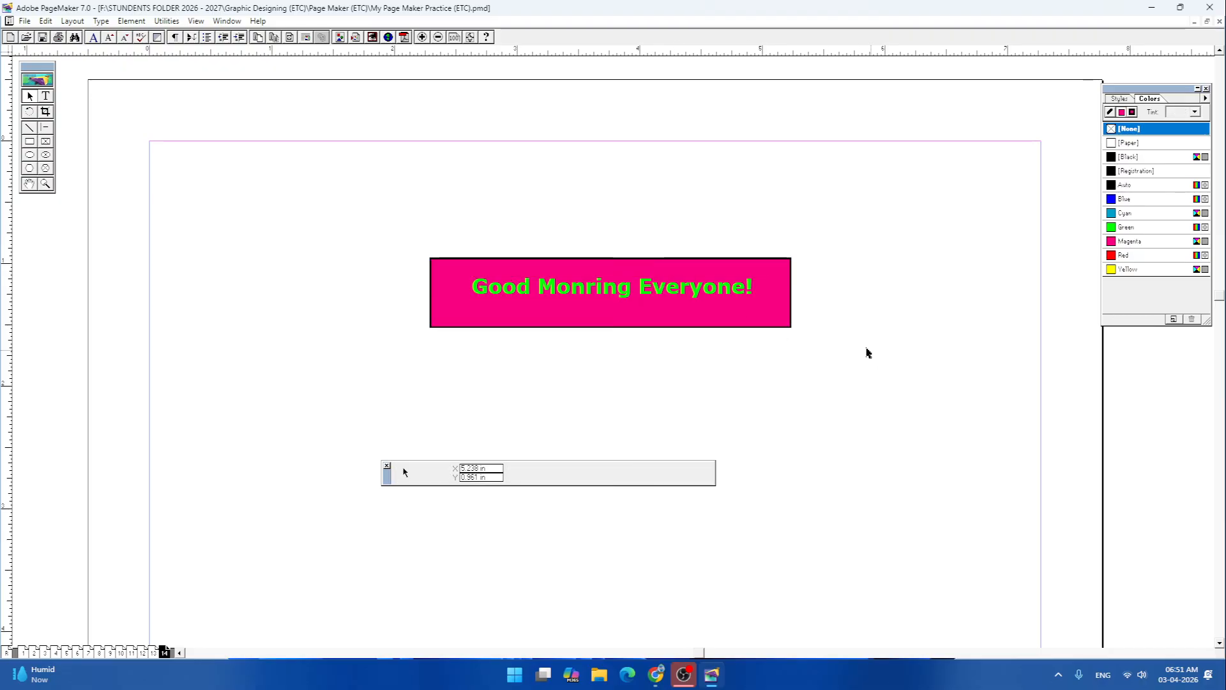
click(644, 300)
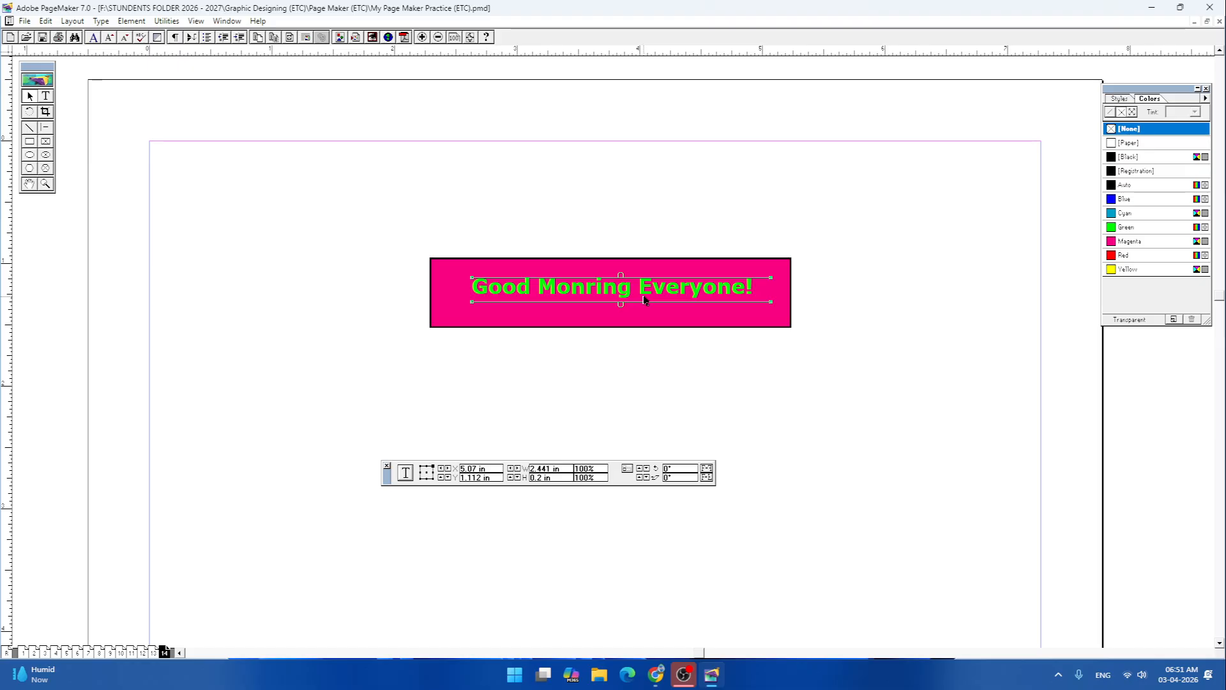
shift+click(642, 268)
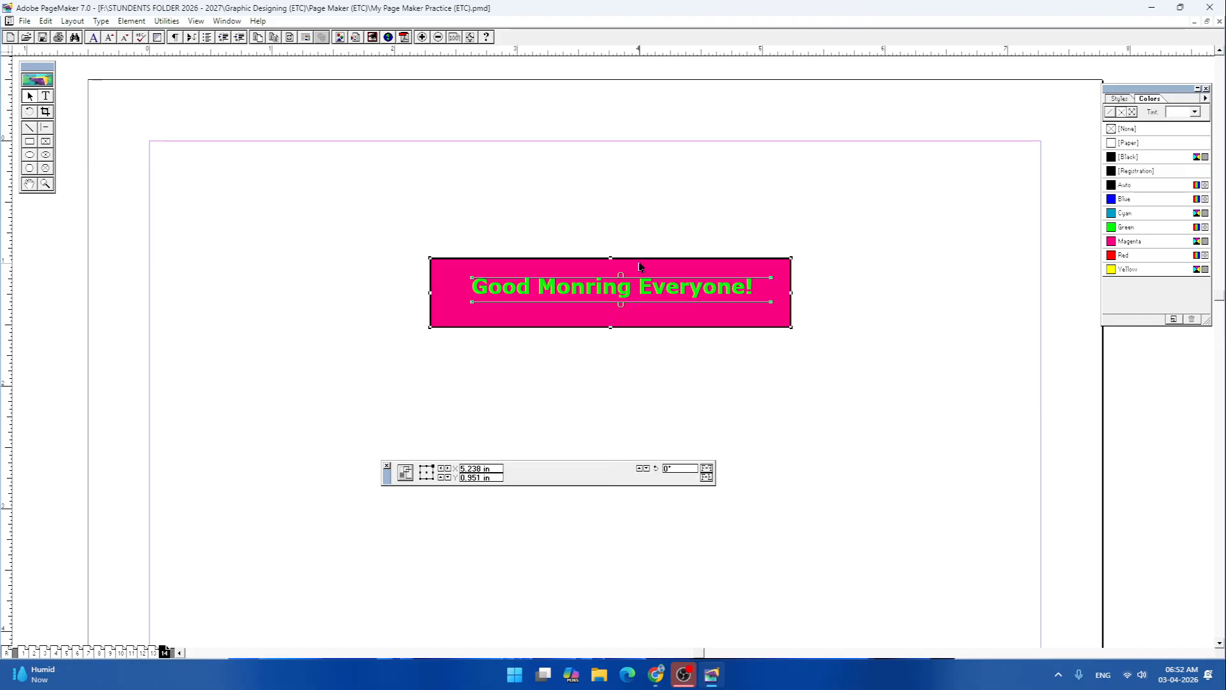
drag(651, 276, 631, 172)
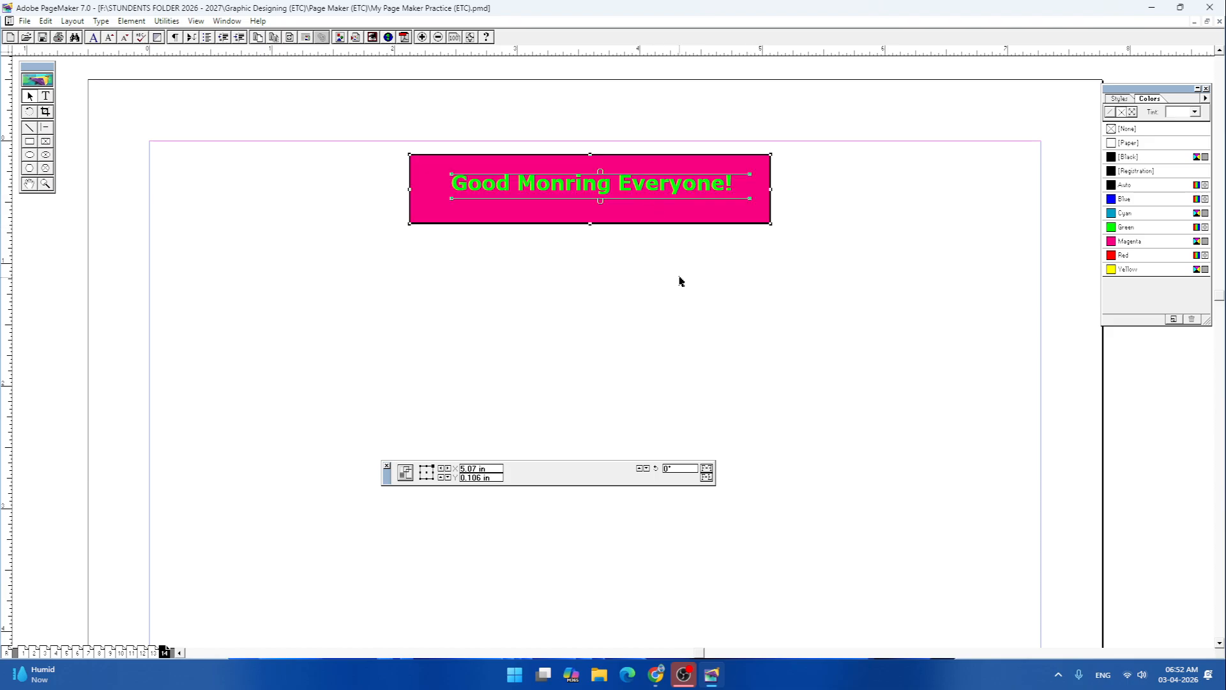
click(46, 96)
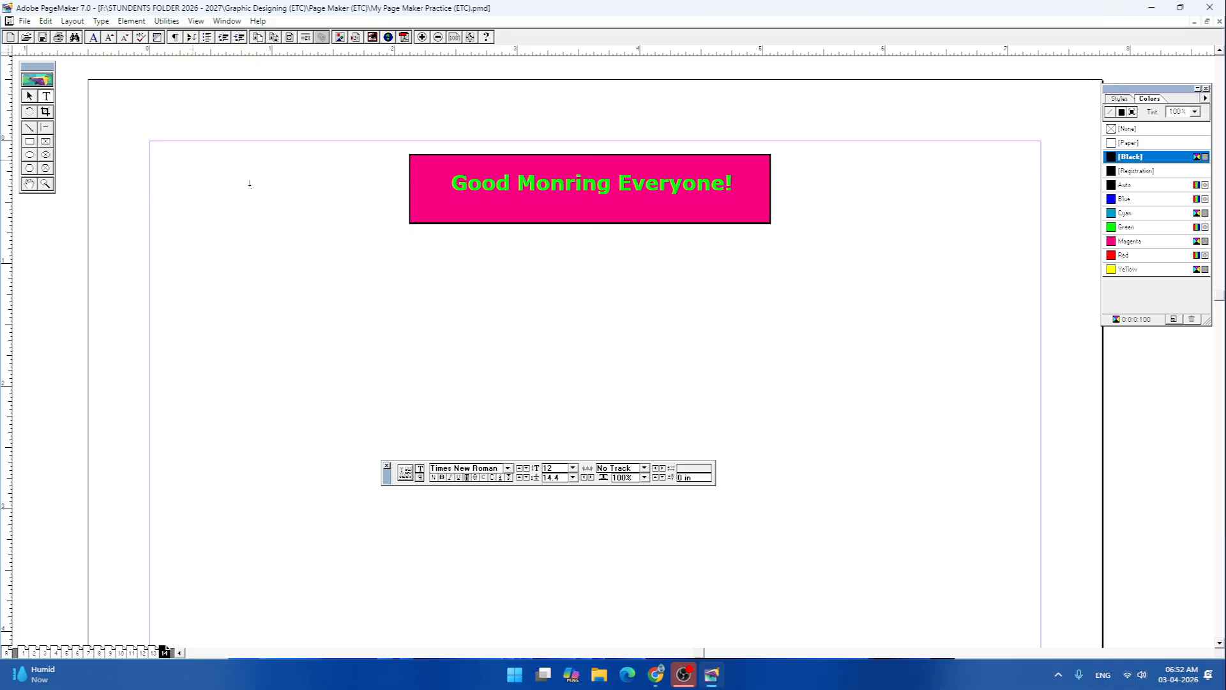
drag(215, 385, 910, 274)
key(ctrl+shift+p)
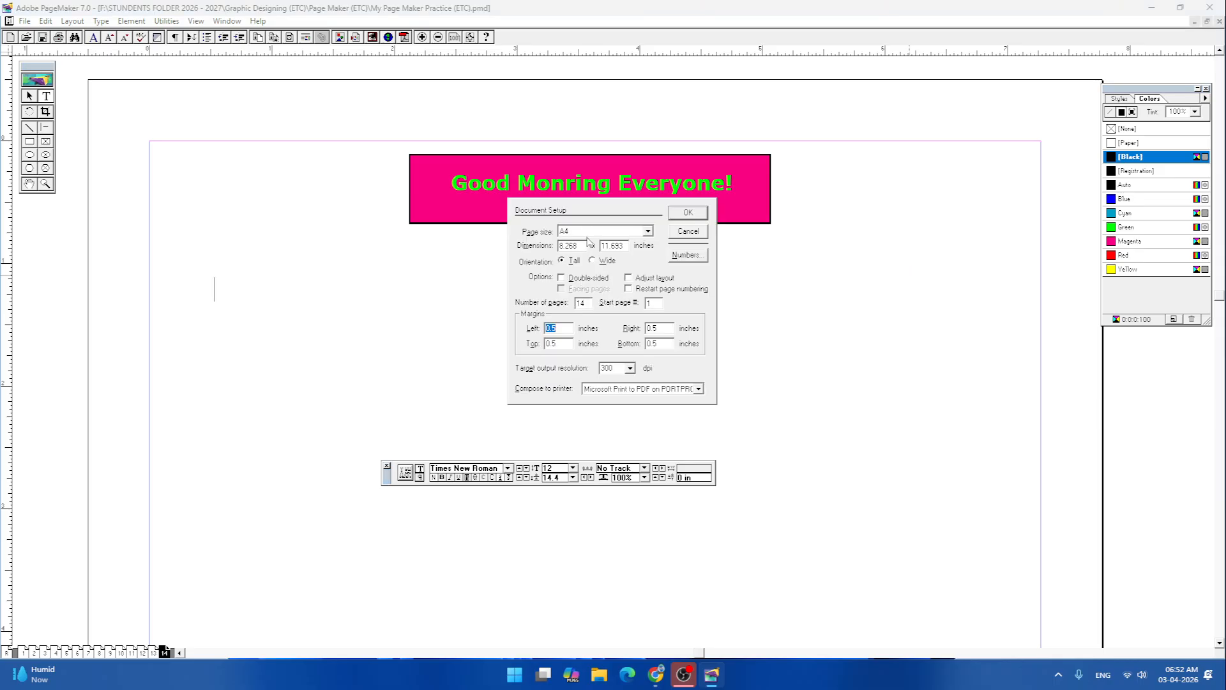
click(677, 234)
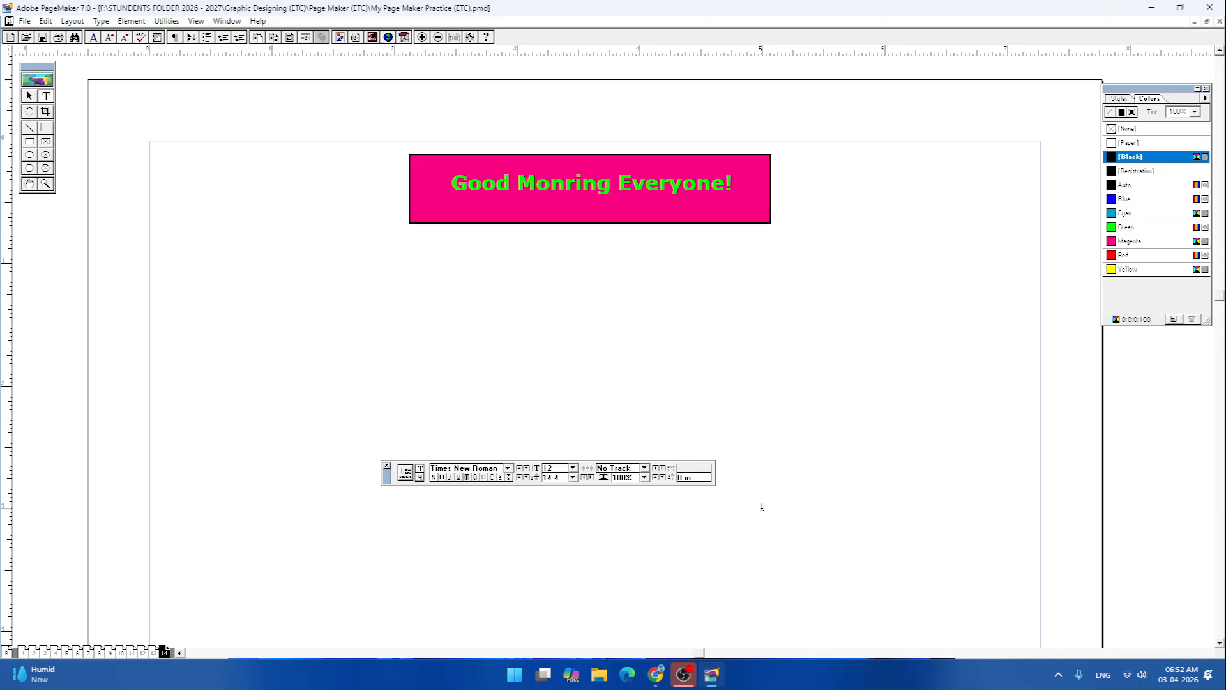
key(ctrl+alt+p)
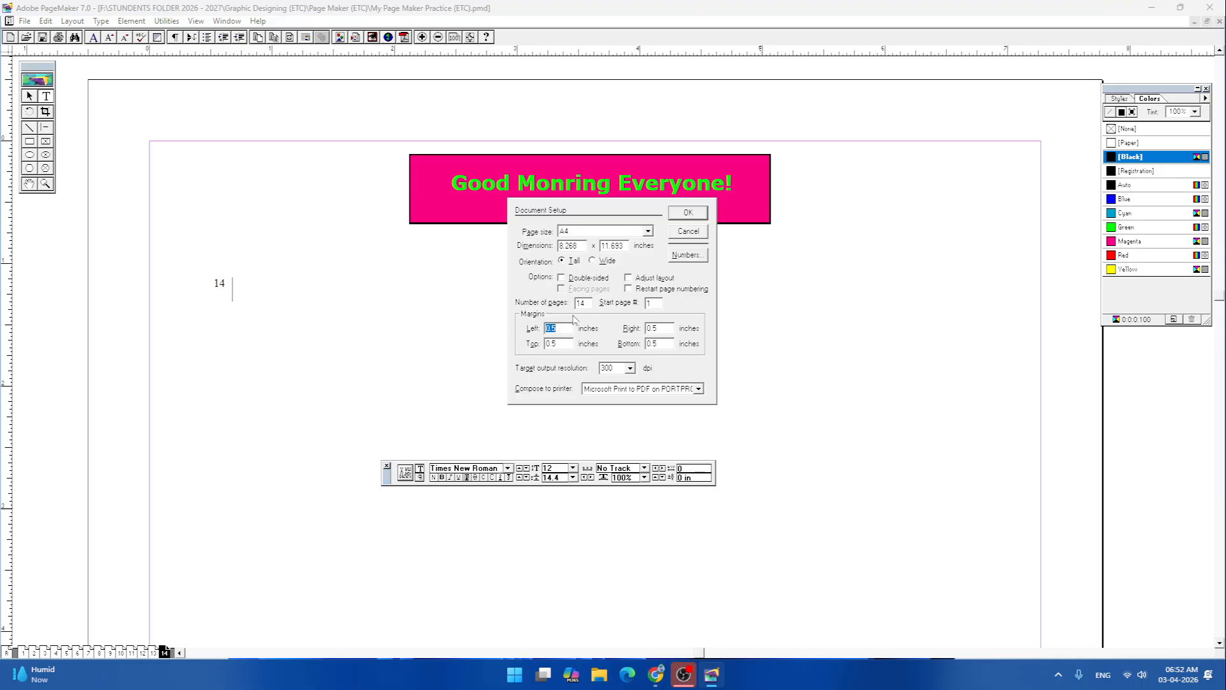
click(699, 232)
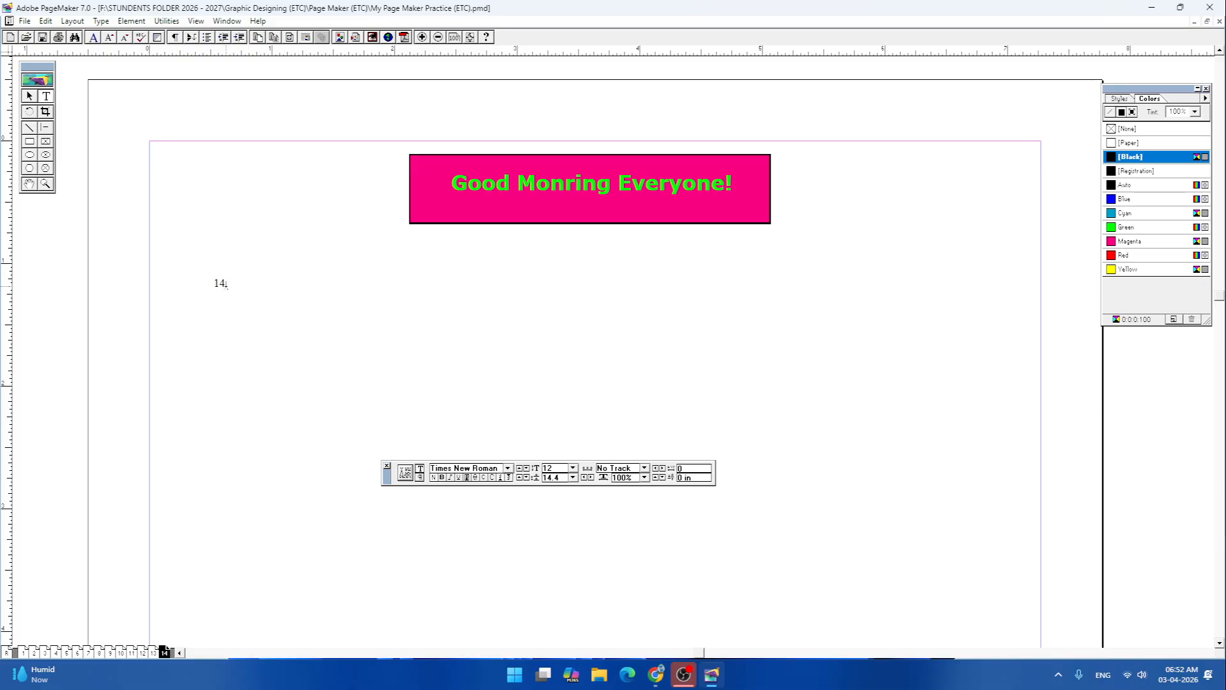
click(30, 96)
click(222, 284)
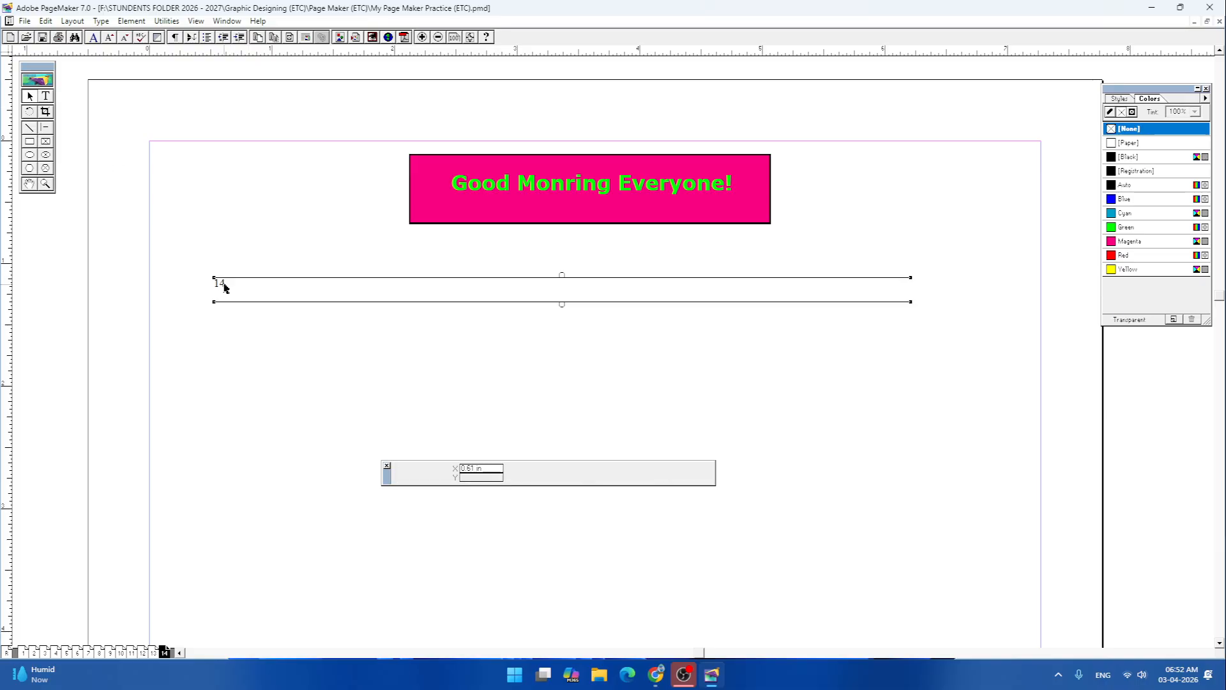
key(Delete)
- Create a wide text block below the greeting banner reading "A quick brown fox jumps over the sleeping lazy dog."
click(46, 96)
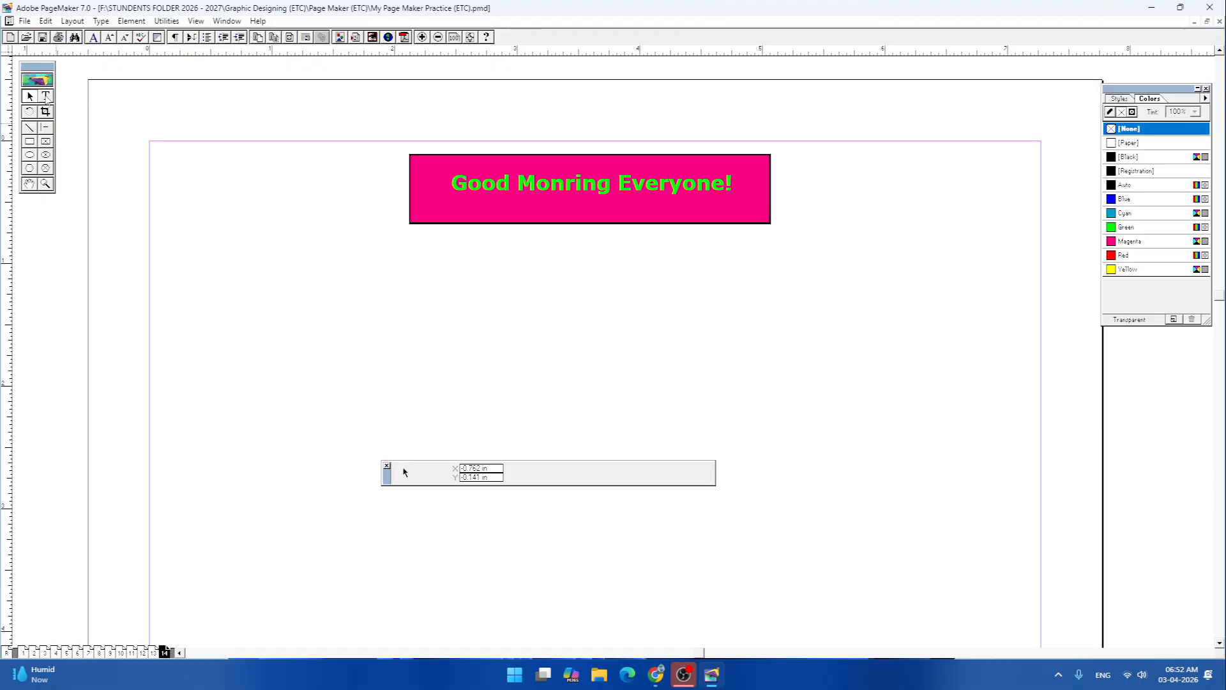
drag(222, 419, 900, 261)
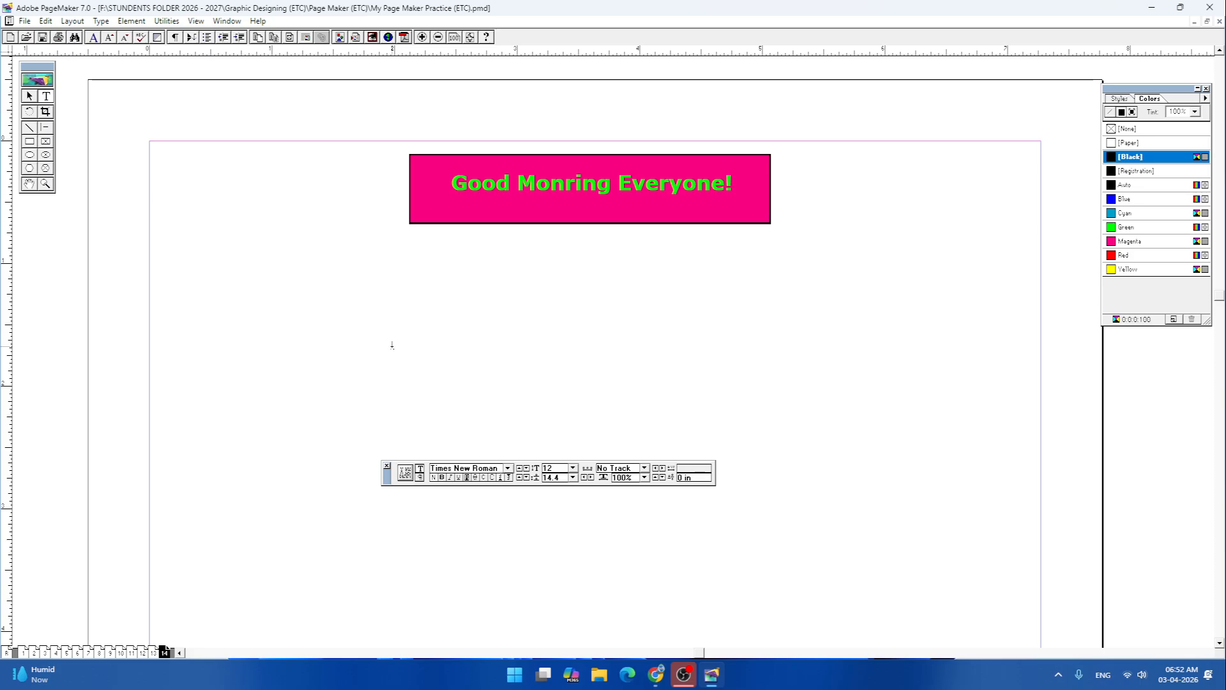
text(A Qu)
key(BackSpace)
key(BackSpace)
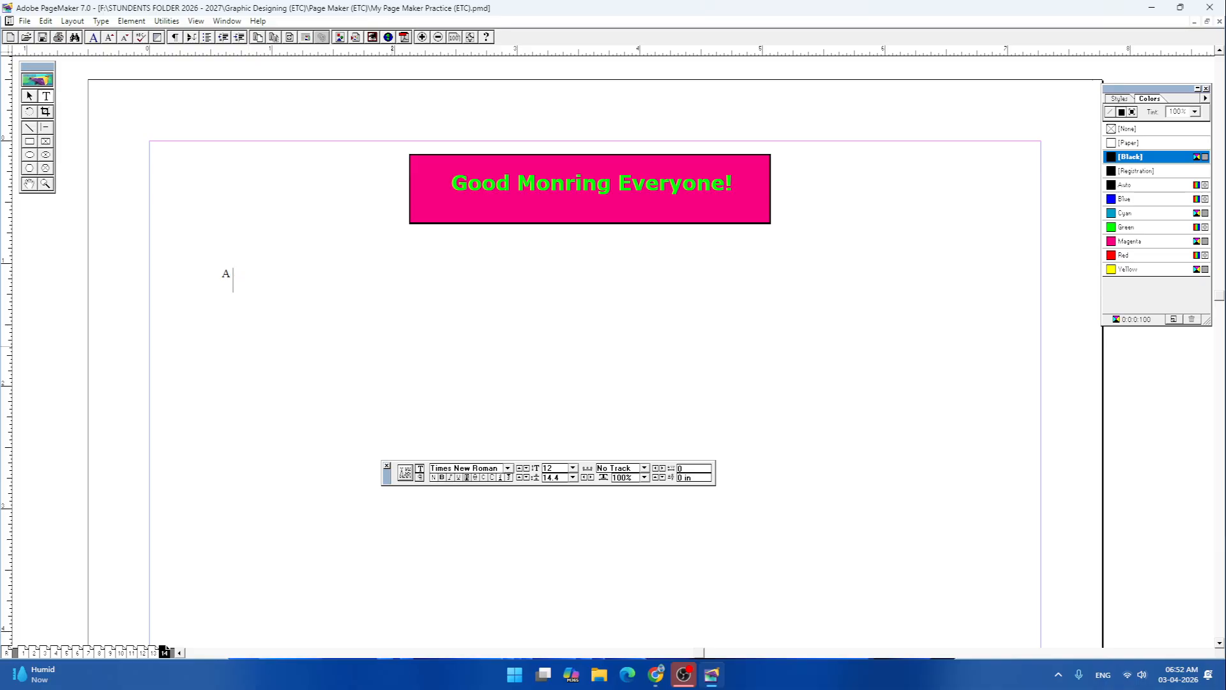
text(quick brown fox jump)
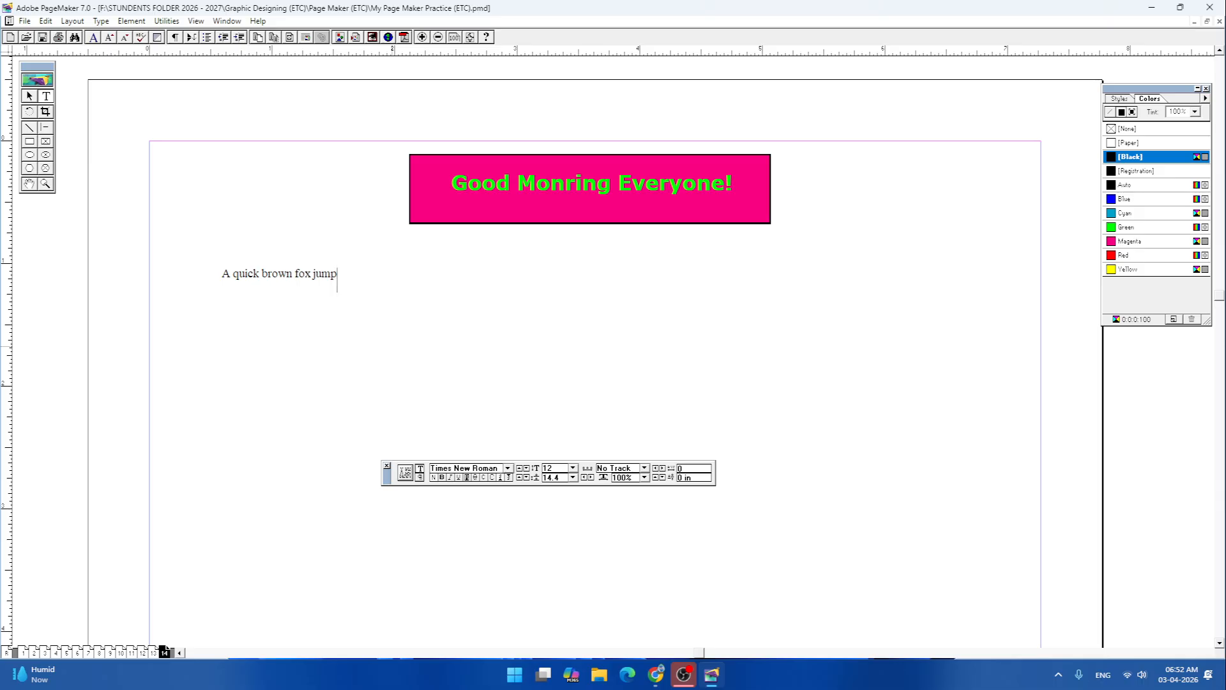
text(s over the sleeping l)
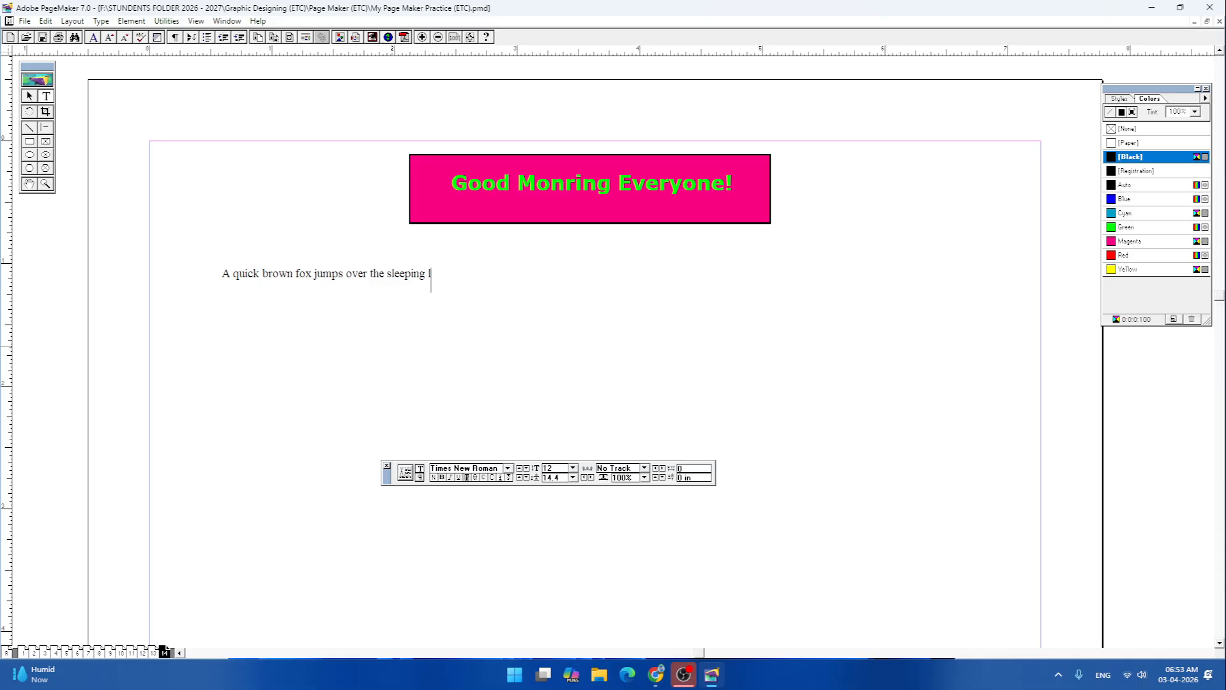
text(azy dog.)
- Copy the fox sentence and paste it repeatedly after itself to build a paragraph of about seven lines
key(ctrl+a)
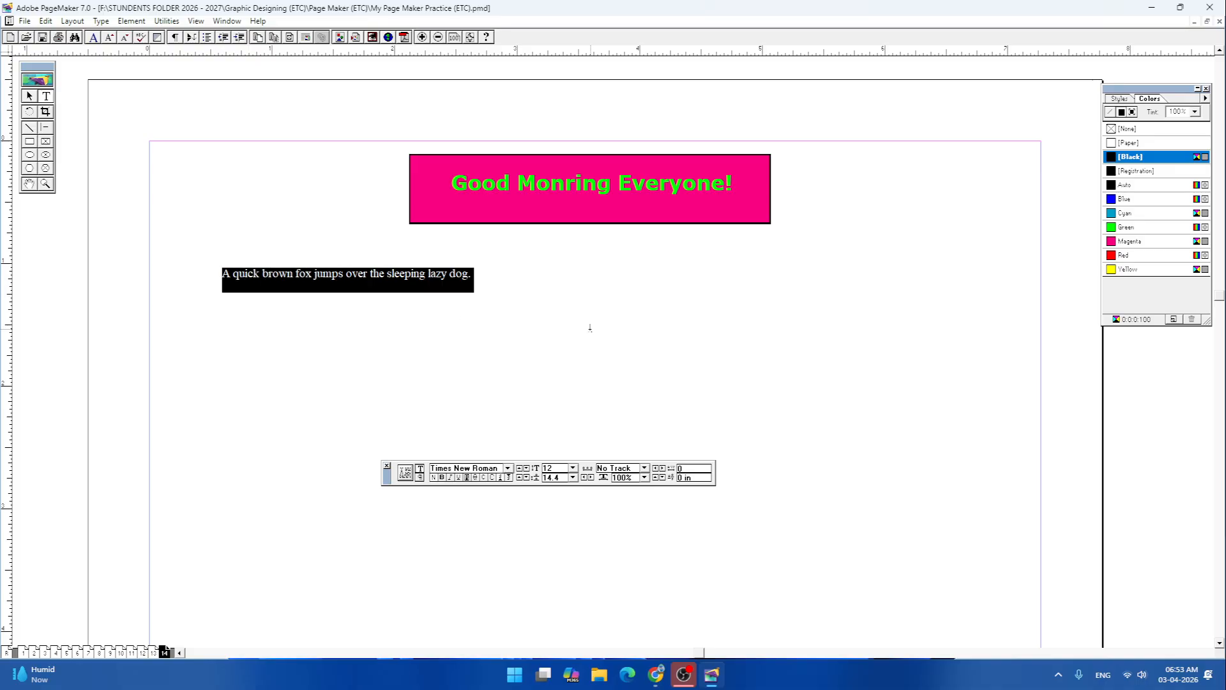
click(476, 273)
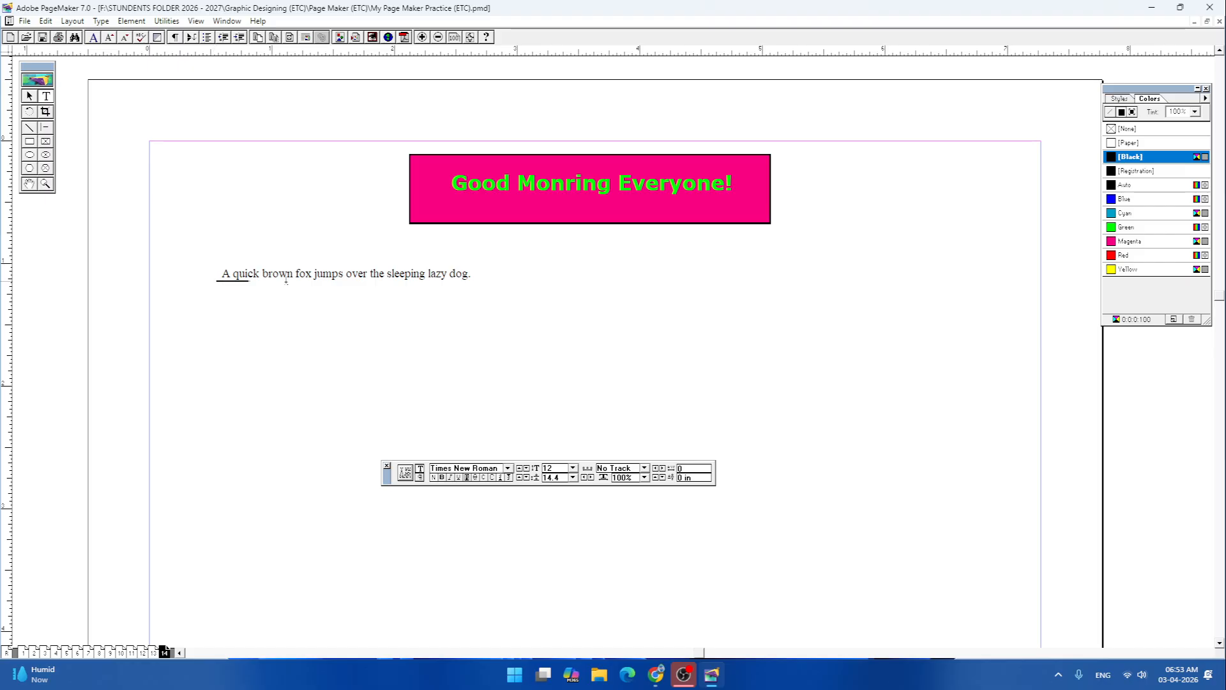
drag(222, 274, 477, 276)
key(ctrl+c)
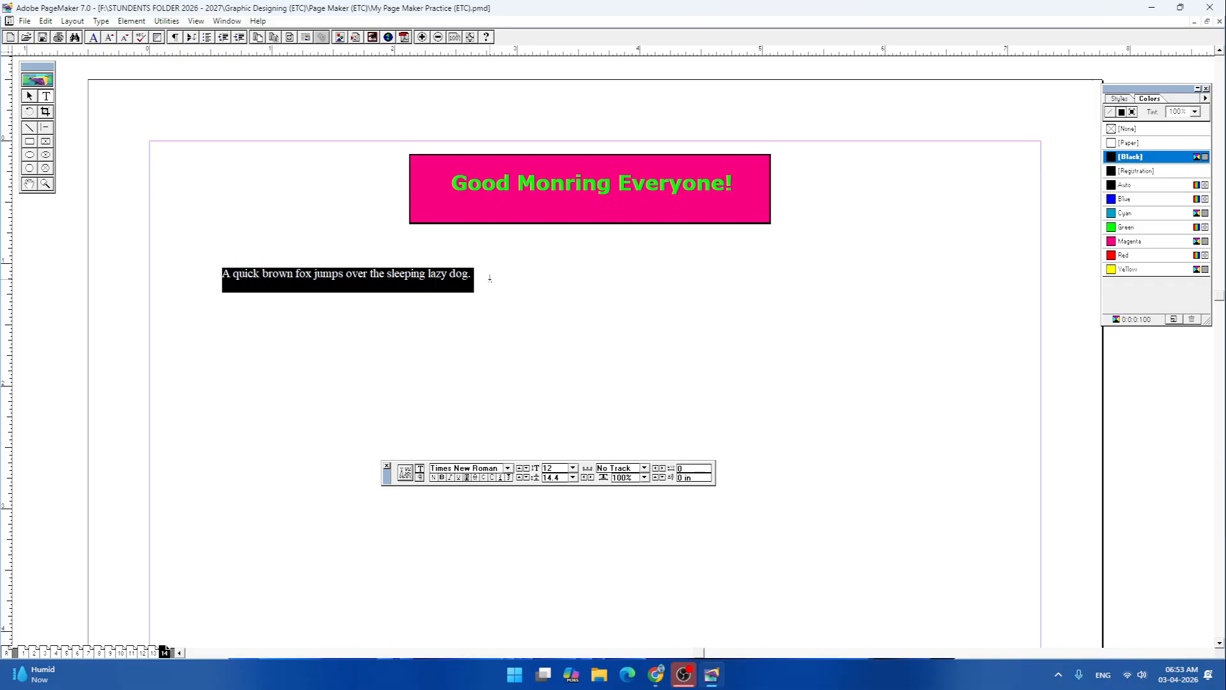
click(477, 286)
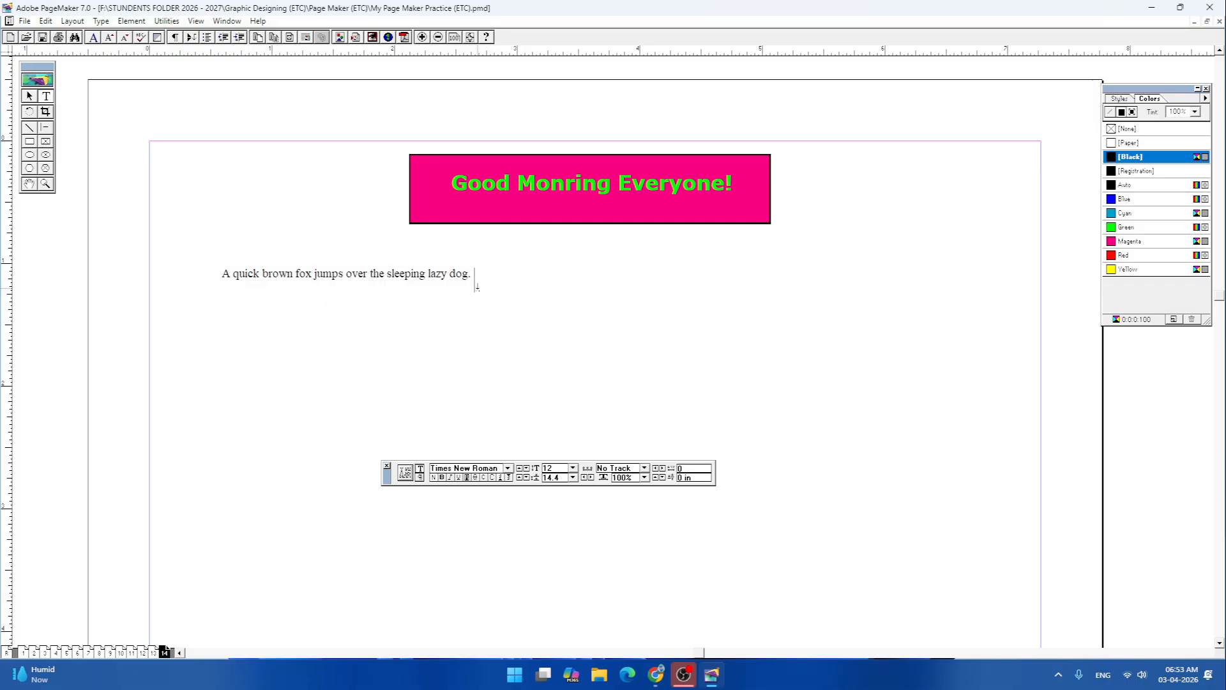
key(ctrl+v)
key(ctrl+v)
key(ctrl+v)
key(ctrl+v)
key(ctrl+v)
key(ctrl+v)
key(ctrl+v)
key(ctrl+v)
key(ctrl+v)
key(ctrl+v)
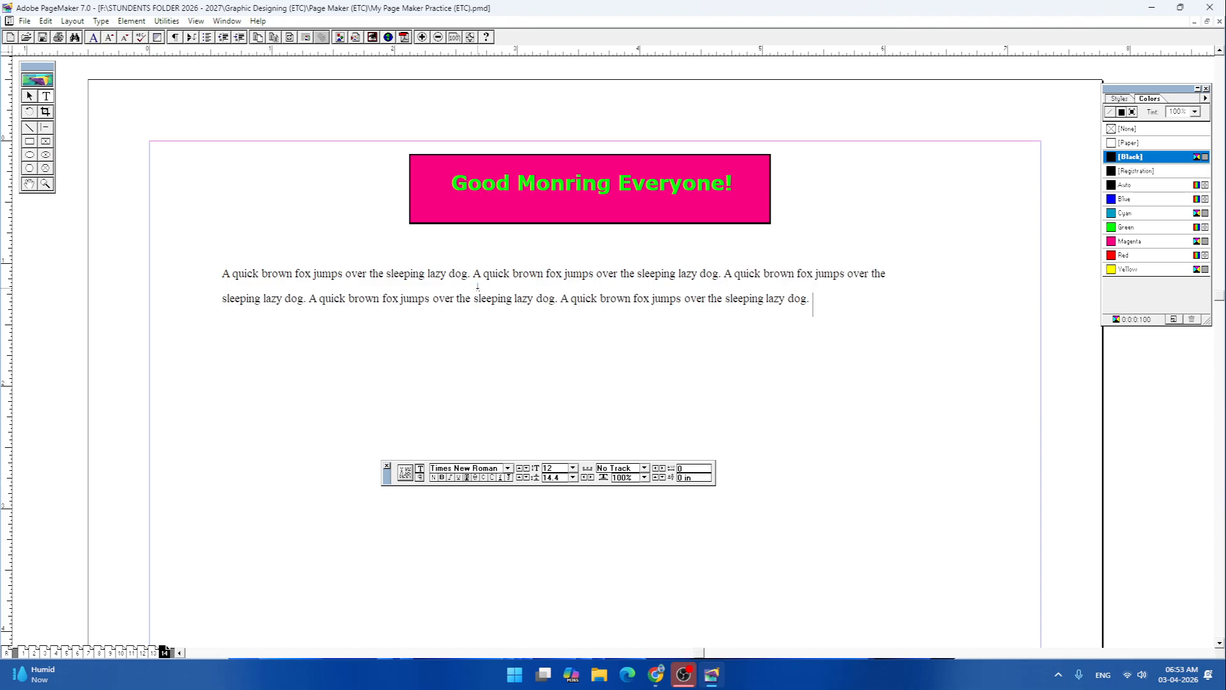
key(ctrl+v)
key(ctrl+v)
key(ctrl+v)
key(ctrl+v)
key(ctrl+v)
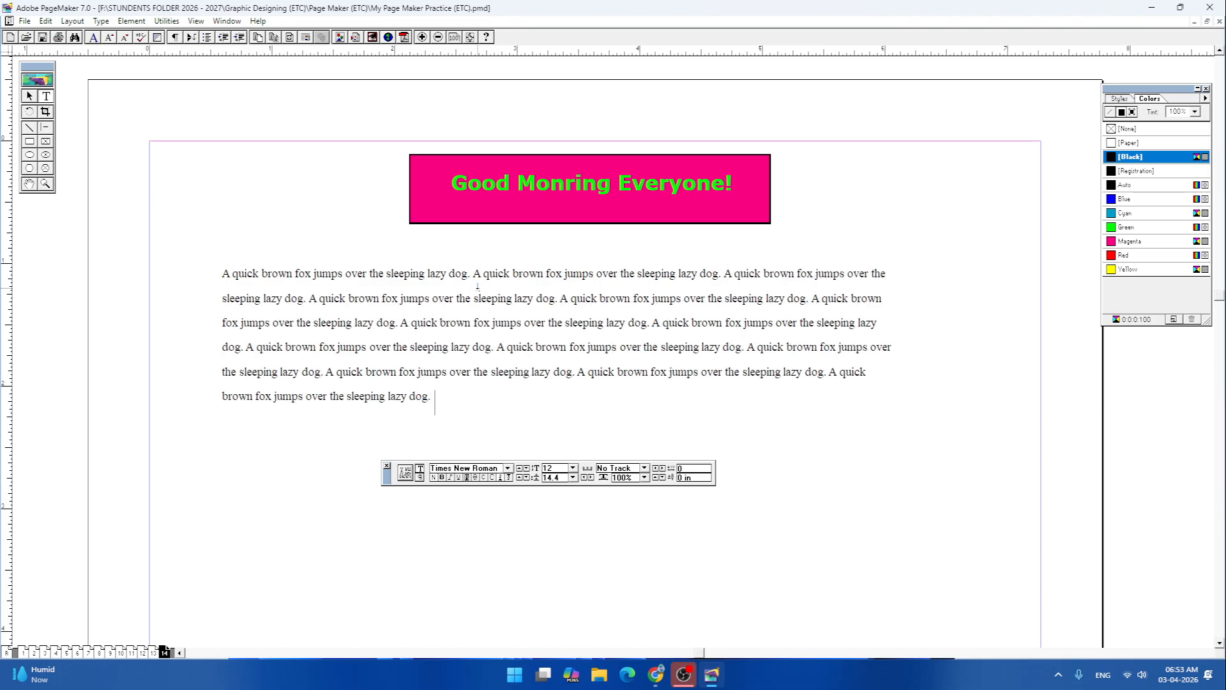
key(ctrl+v)
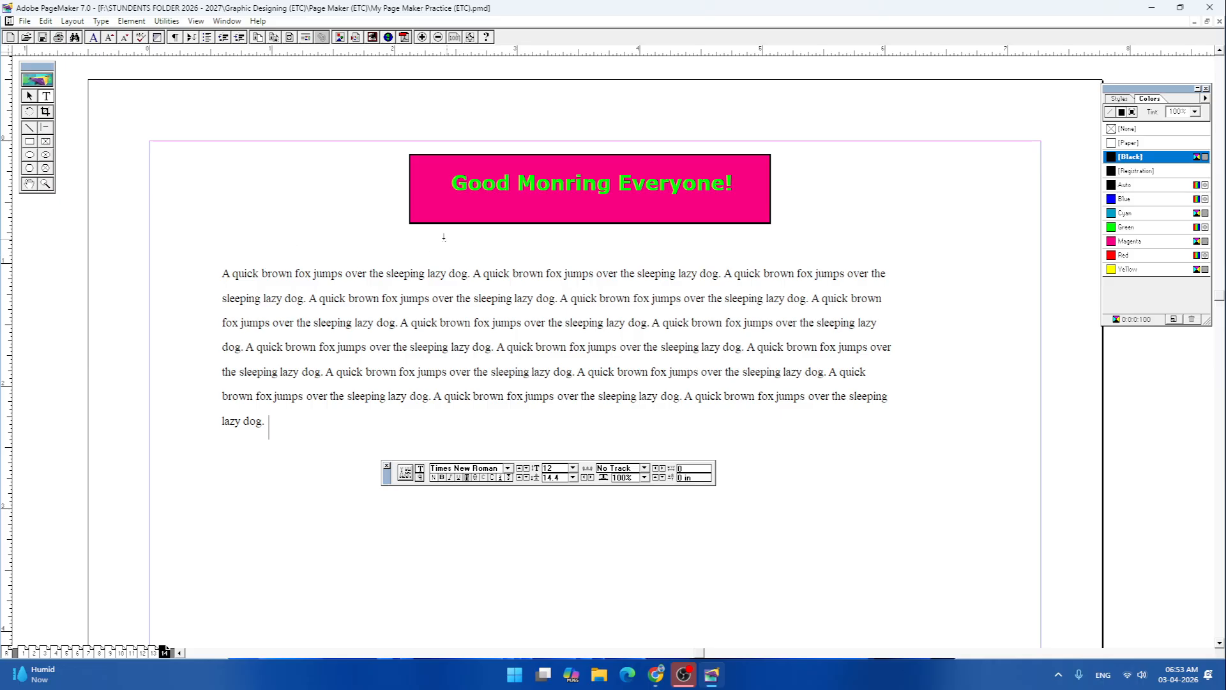
- Set the kerning of the fox paragraph's first line to 0.01 and at the insertion point after its last word to 0.02
drag(617, 183, 743, 192)
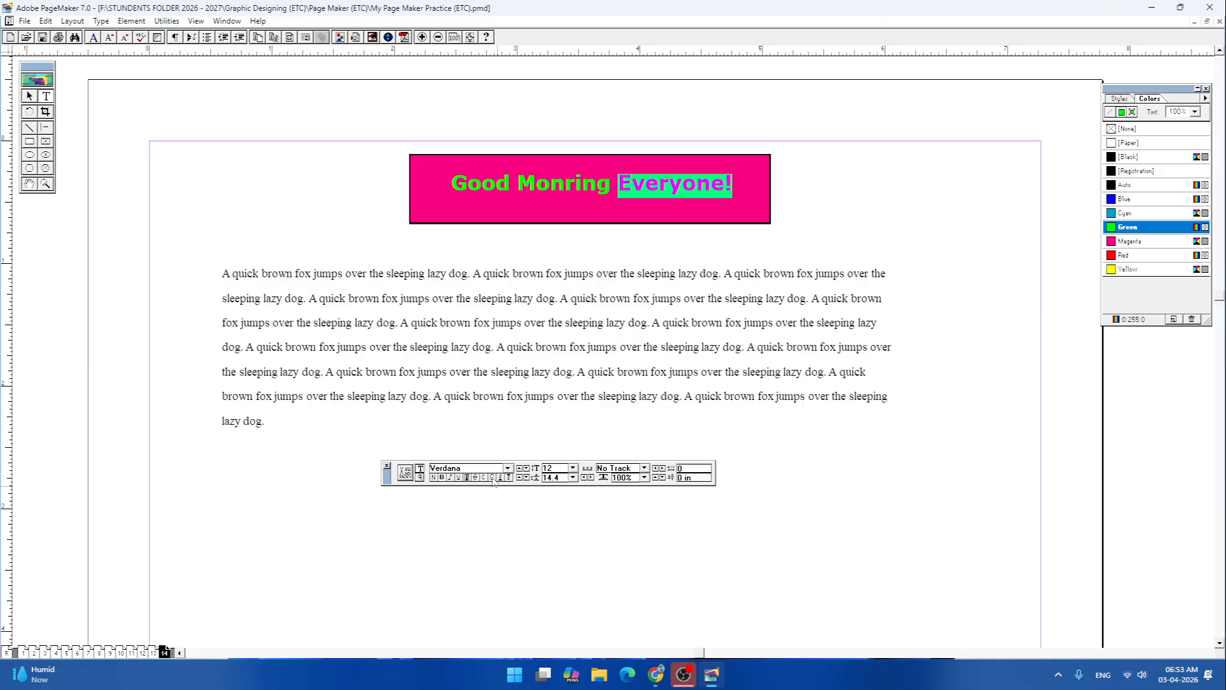
click(685, 235)
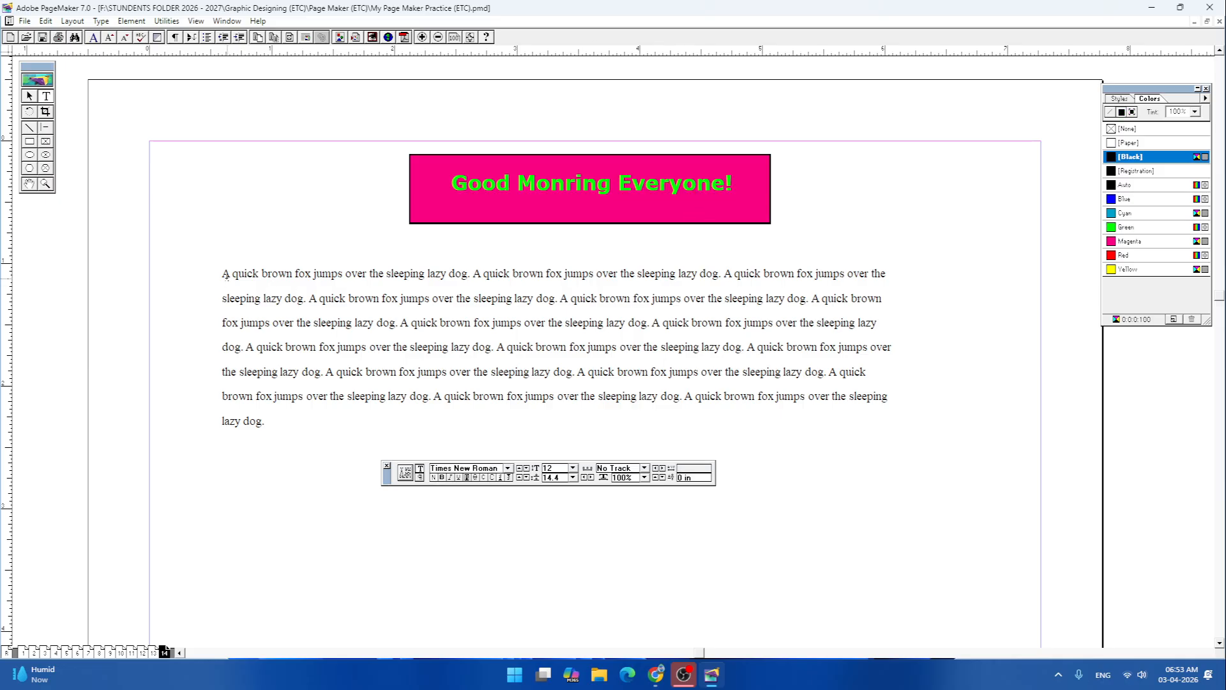
click(223, 275)
key(shift+End)
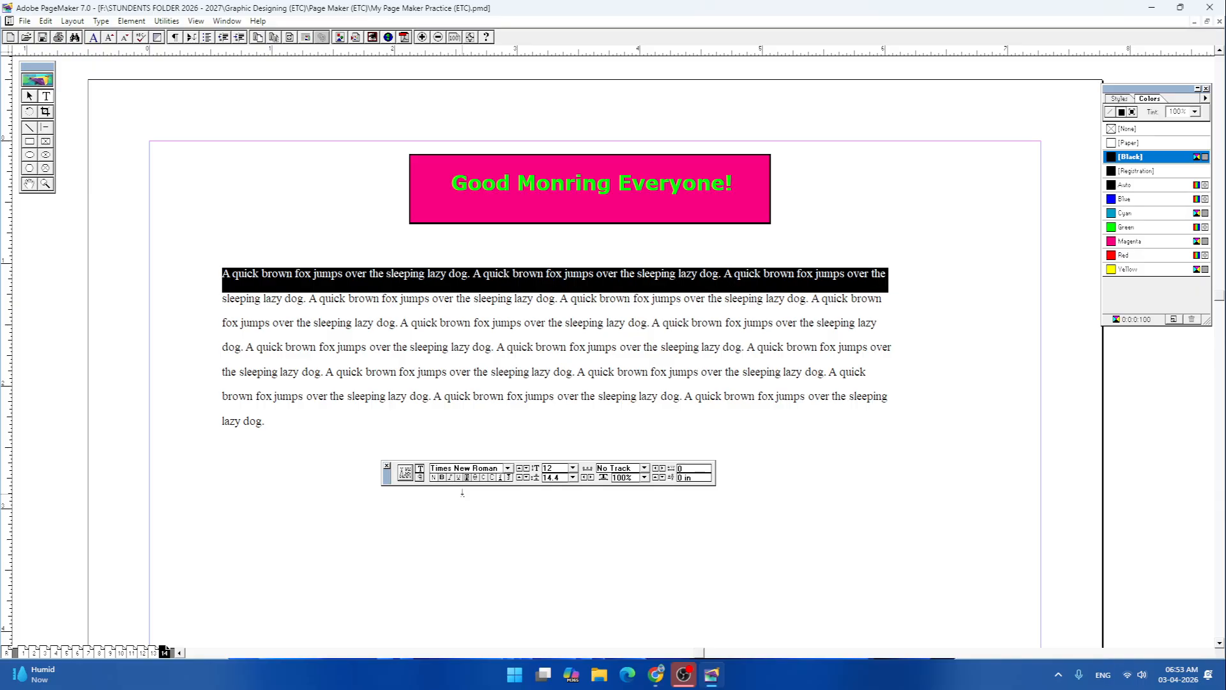
key(ctrl+alt+Right)
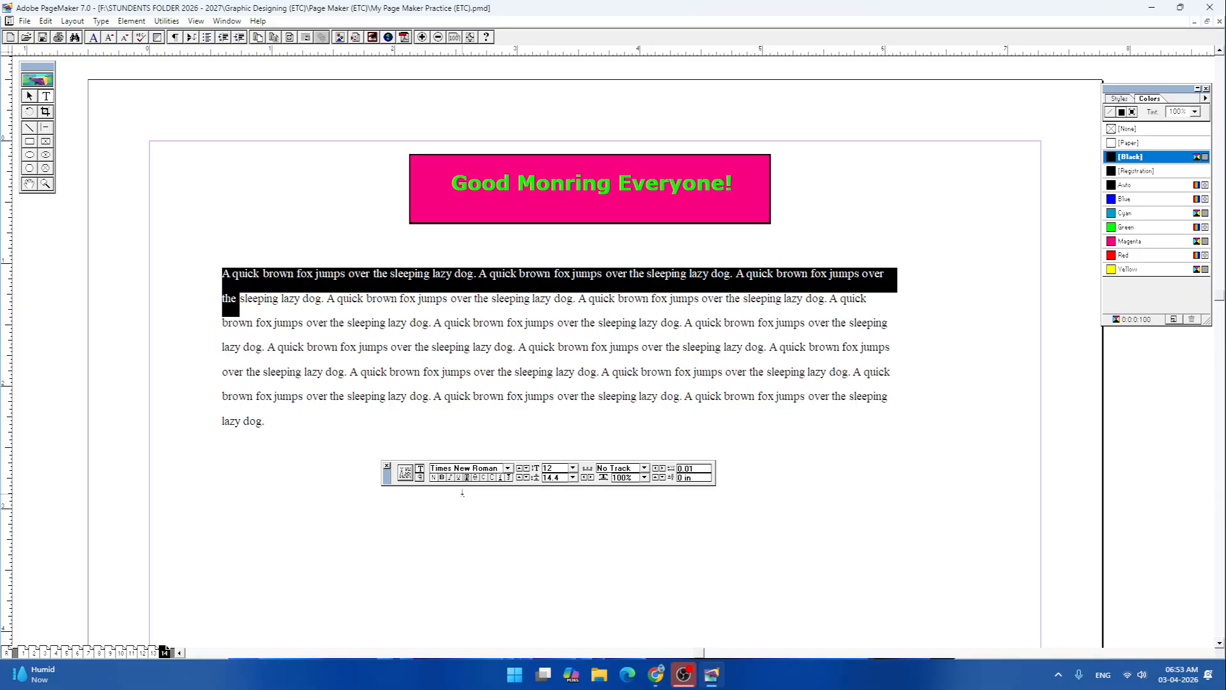
click(475, 445)
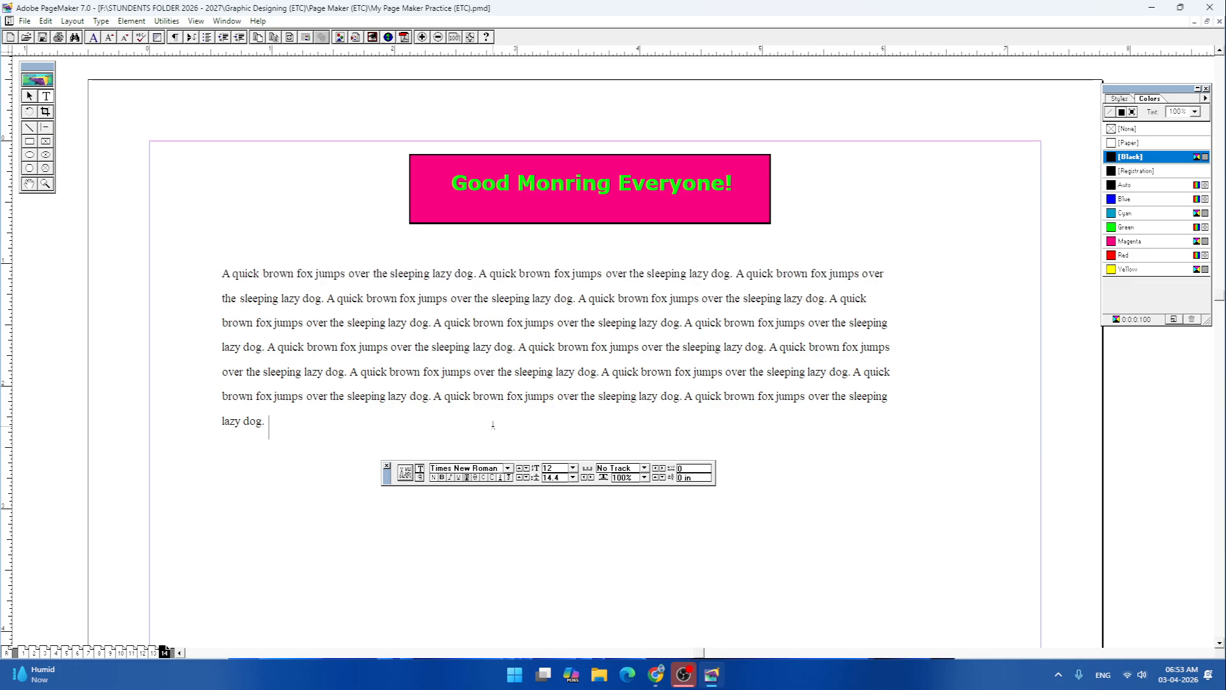
key(ctrl+alt+Right)
key(ctrl+alt+Right)
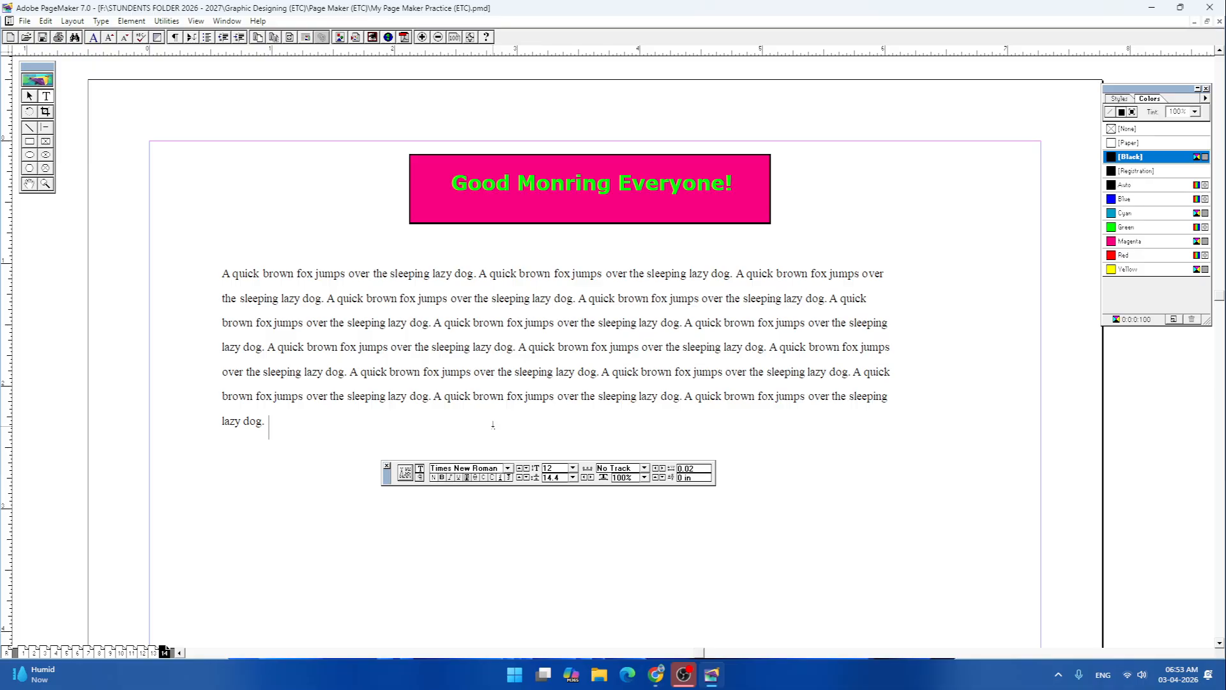
- Try strikethrough on the middle part of the fox paragraph's first line and restore the normal style
key(super+plus)
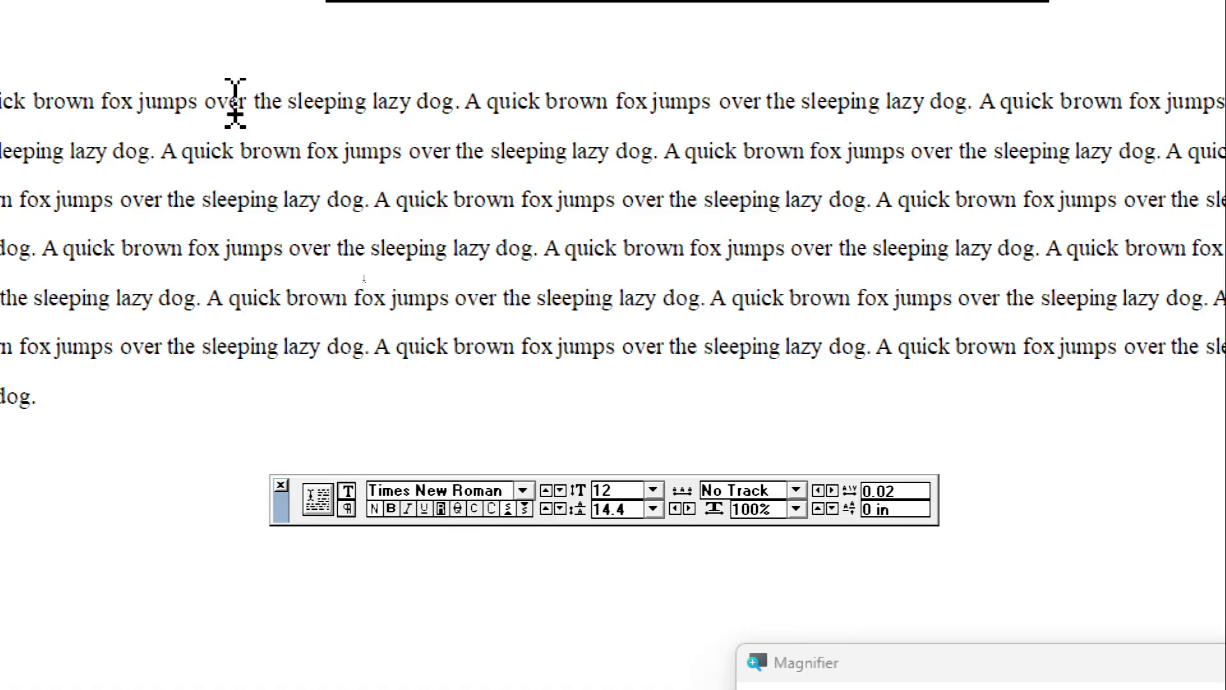
drag(238, 103, 999, 132)
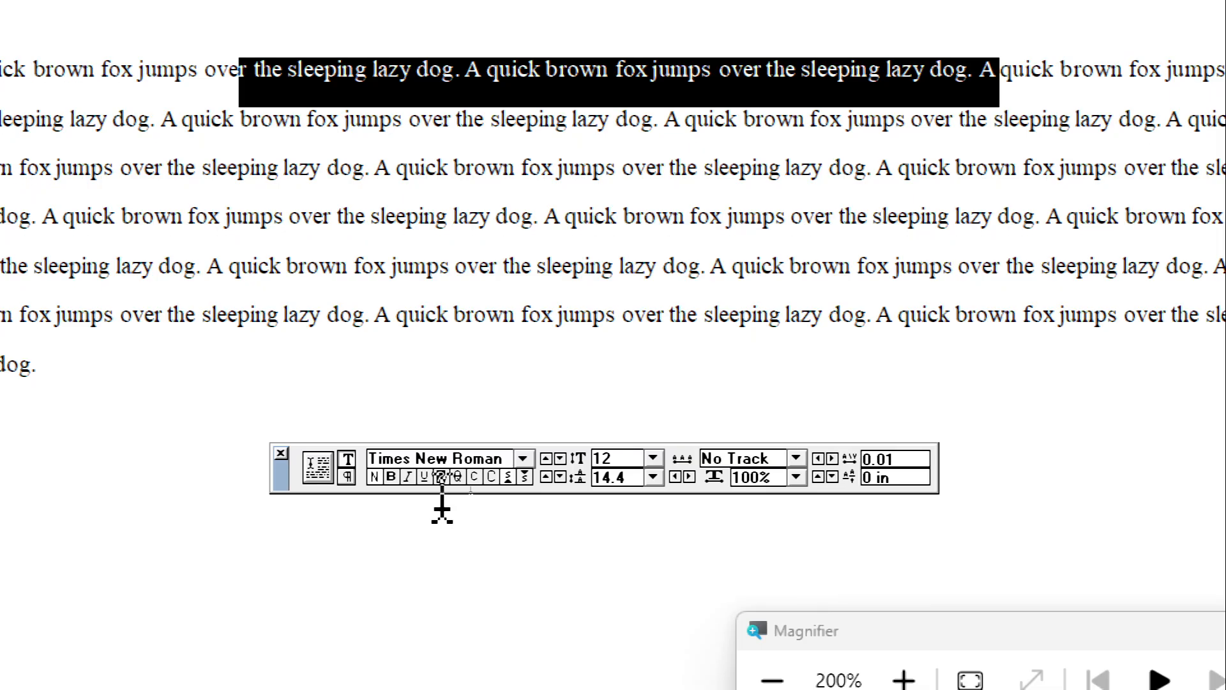
click(456, 478)
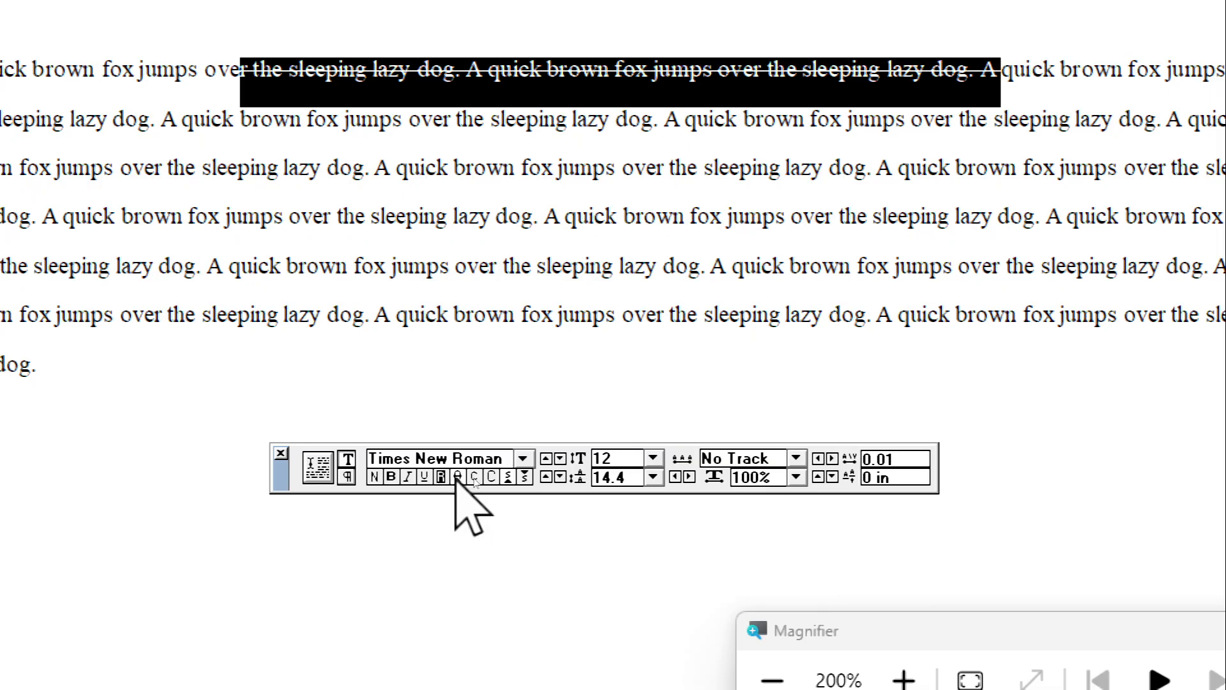
click(456, 478)
click(456, 478)
click(374, 477)
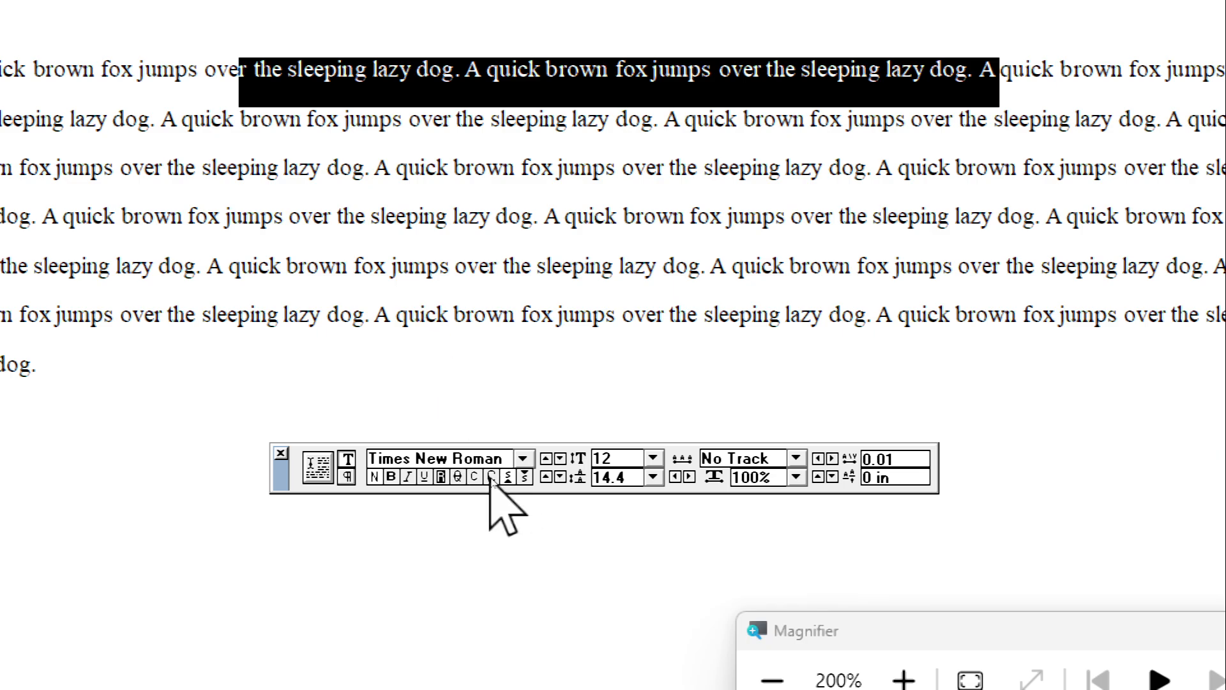
- Try all caps and small caps on the selected part of the first line, and switch them off again
click(492, 478)
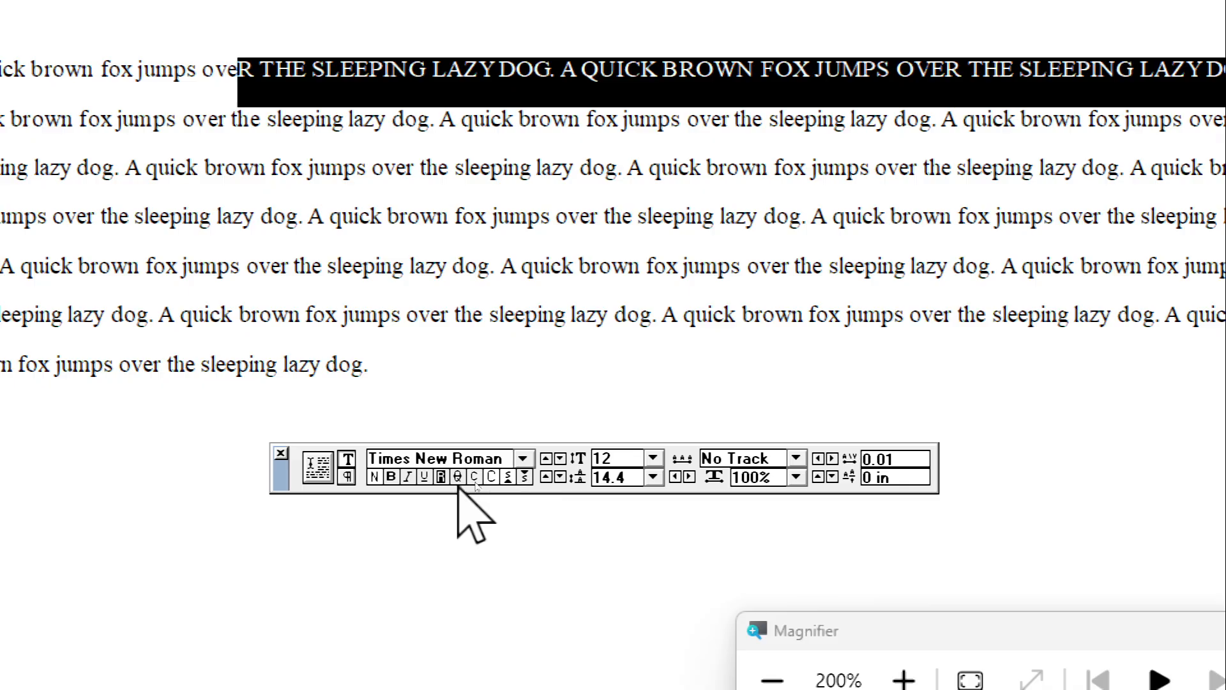
click(472, 479)
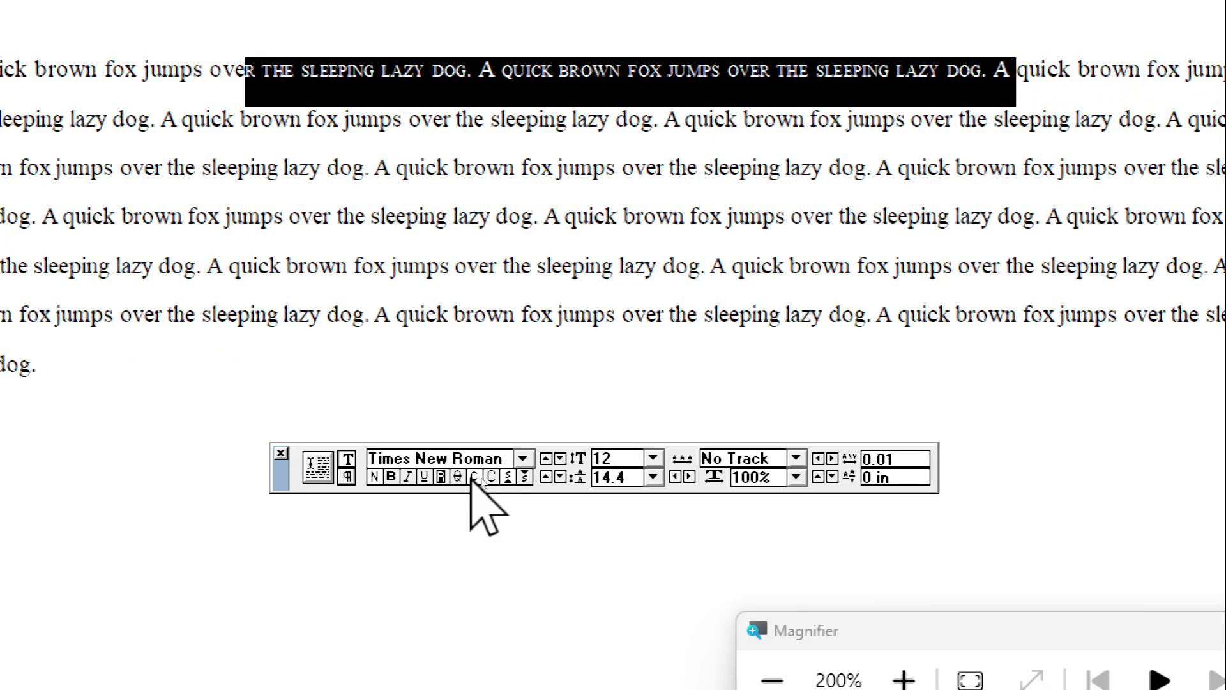
click(473, 479)
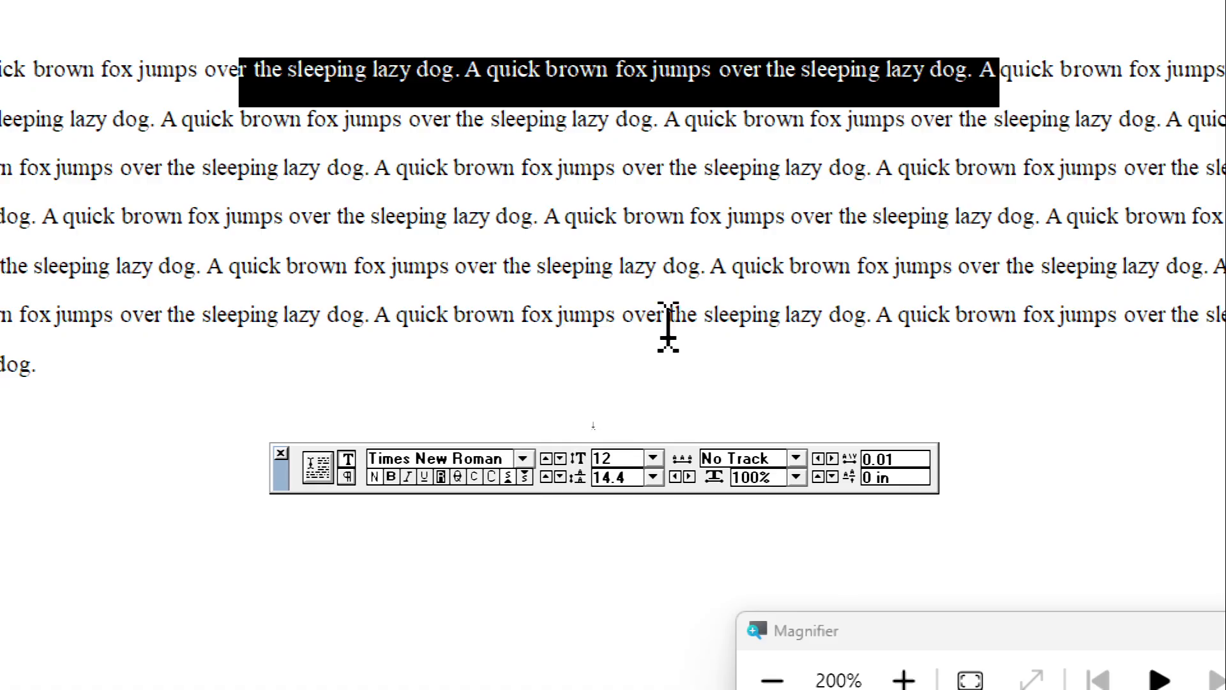
click(694, 366)
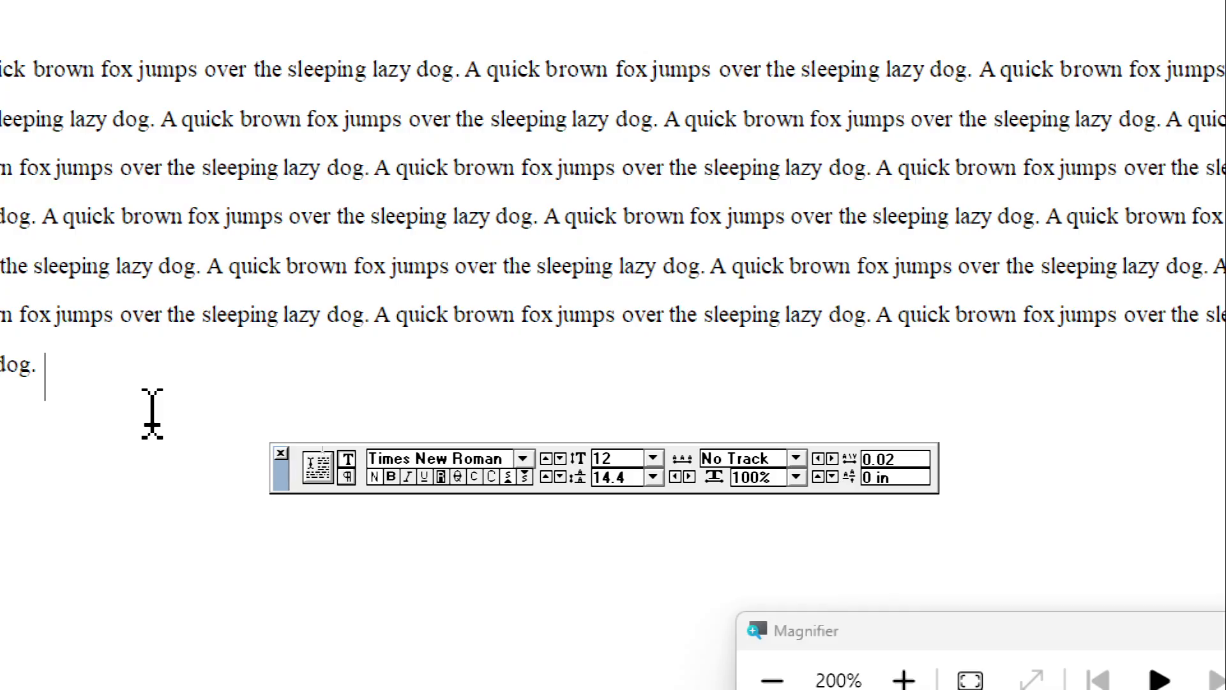
- Add the formula "(a + b ) = a2 + b2 + 2ab" on a new line below the fox paragraph
key(super+minus)
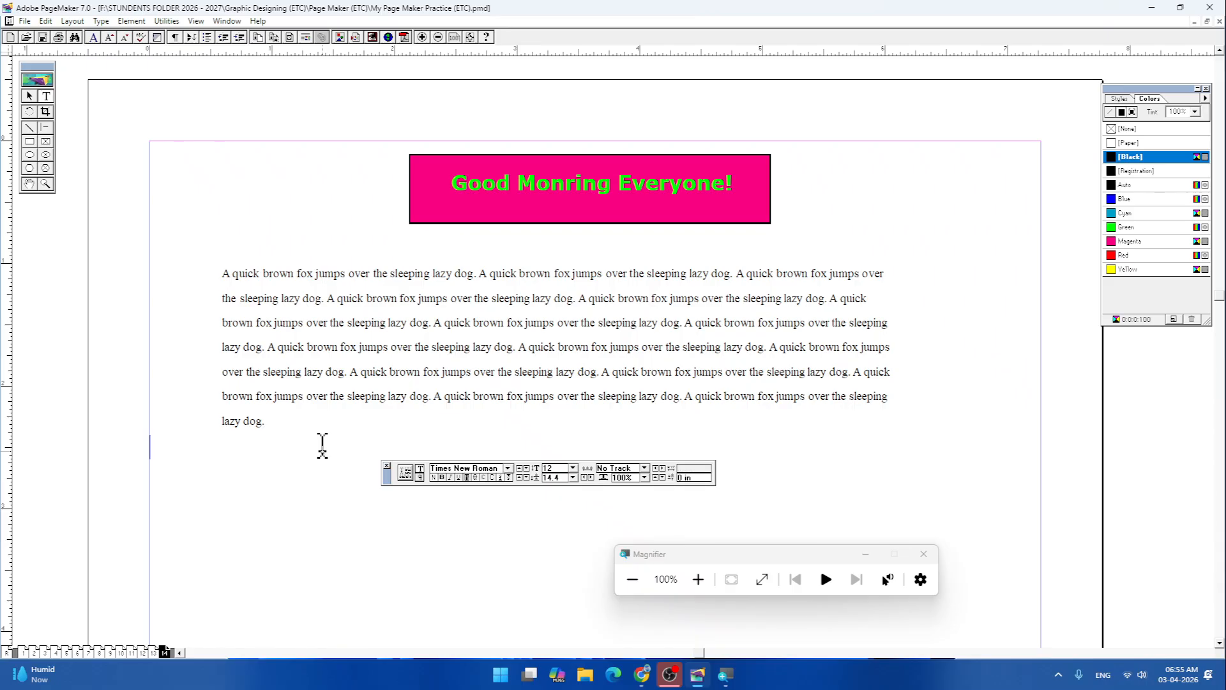
click(315, 429)
key(Return)
text(a)
text(()
key(BackSpace)
text(+)
key(BackSpace)
key(BackSpace)
text(+ b)
key(Left)
key(Left)
key(Left)
text(()
key(End)
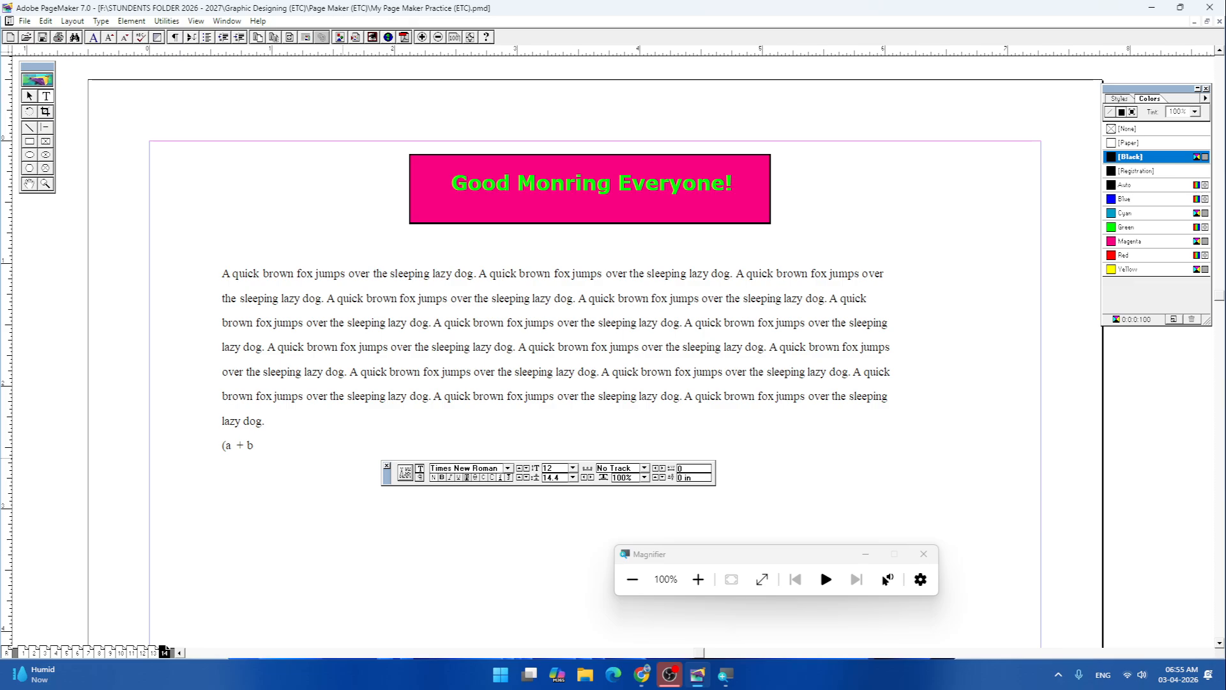
text() = a2)
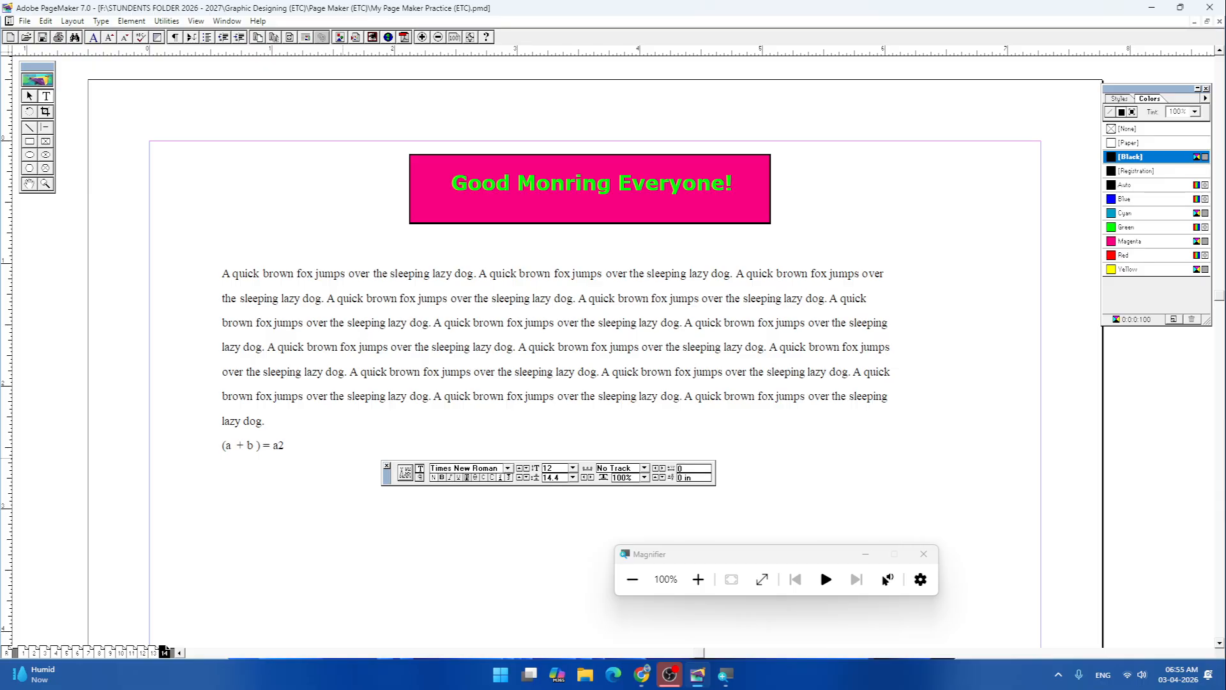
text( + b2 + 2ab)
- Enlarge the page view around the formula and move the Control palette directly beneath the formula
key(ctrl+3)
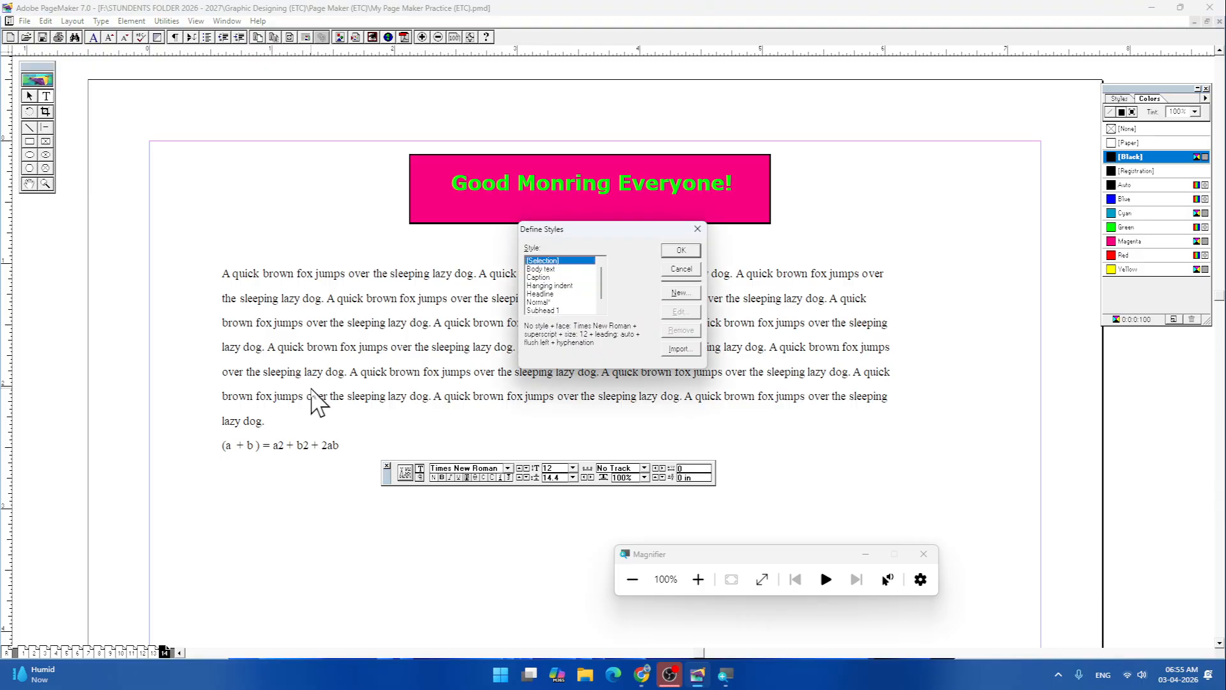
key(Escape)
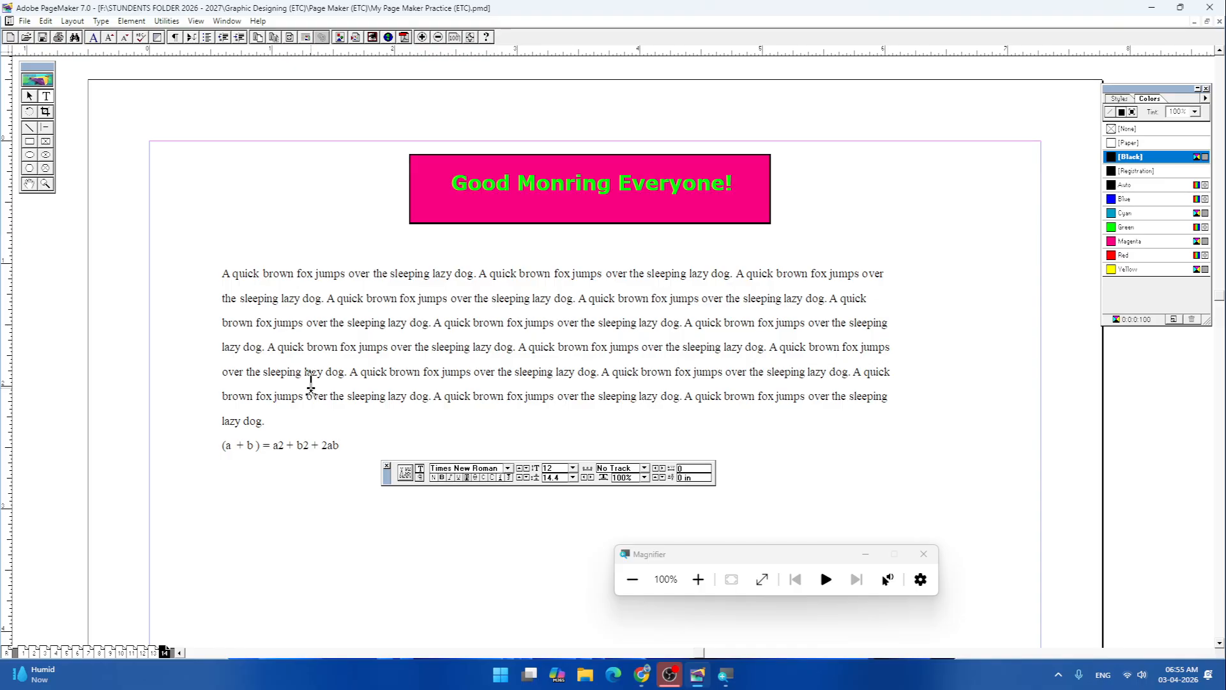
key(ctrl+2)
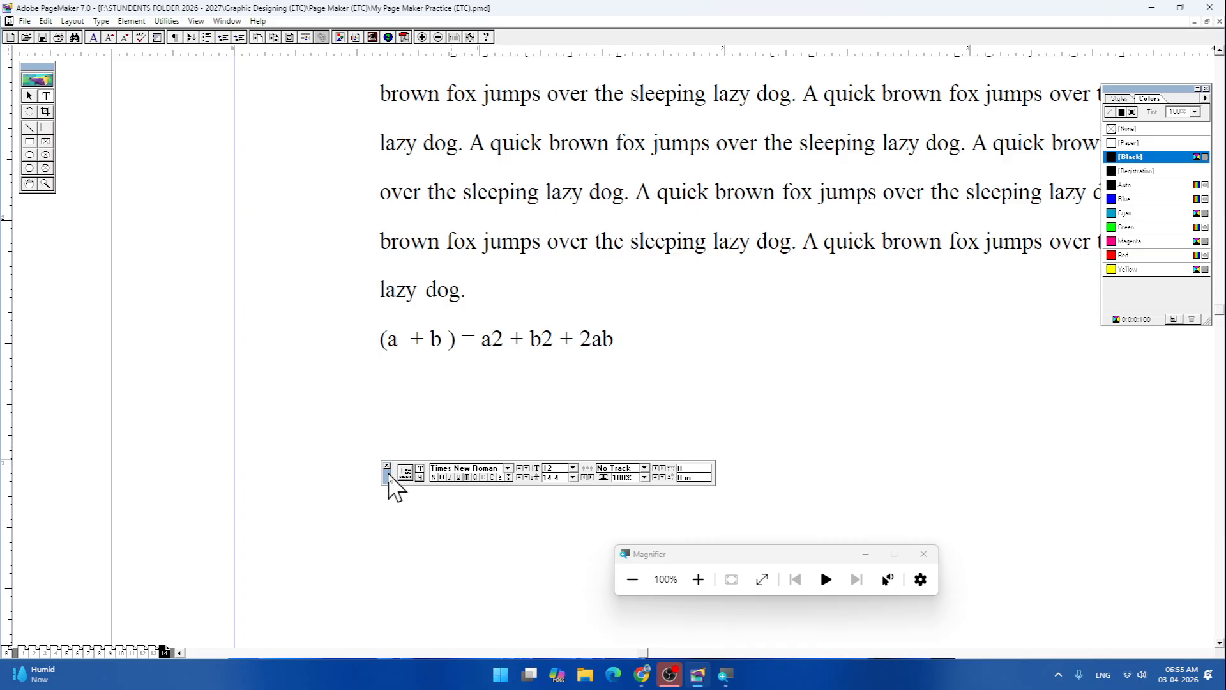
drag(384, 474, 365, 405)
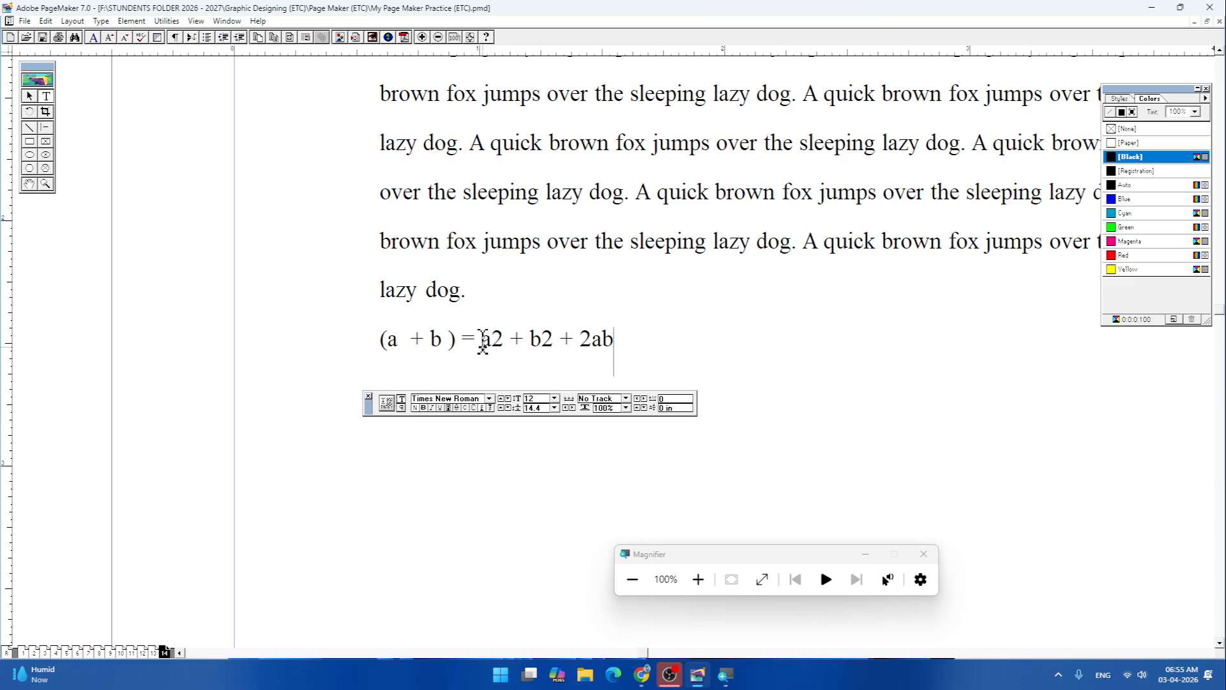
- Try subscript and superscript on the 2 after "a" in the formula, removing each effect again
drag(491, 338, 504, 340)
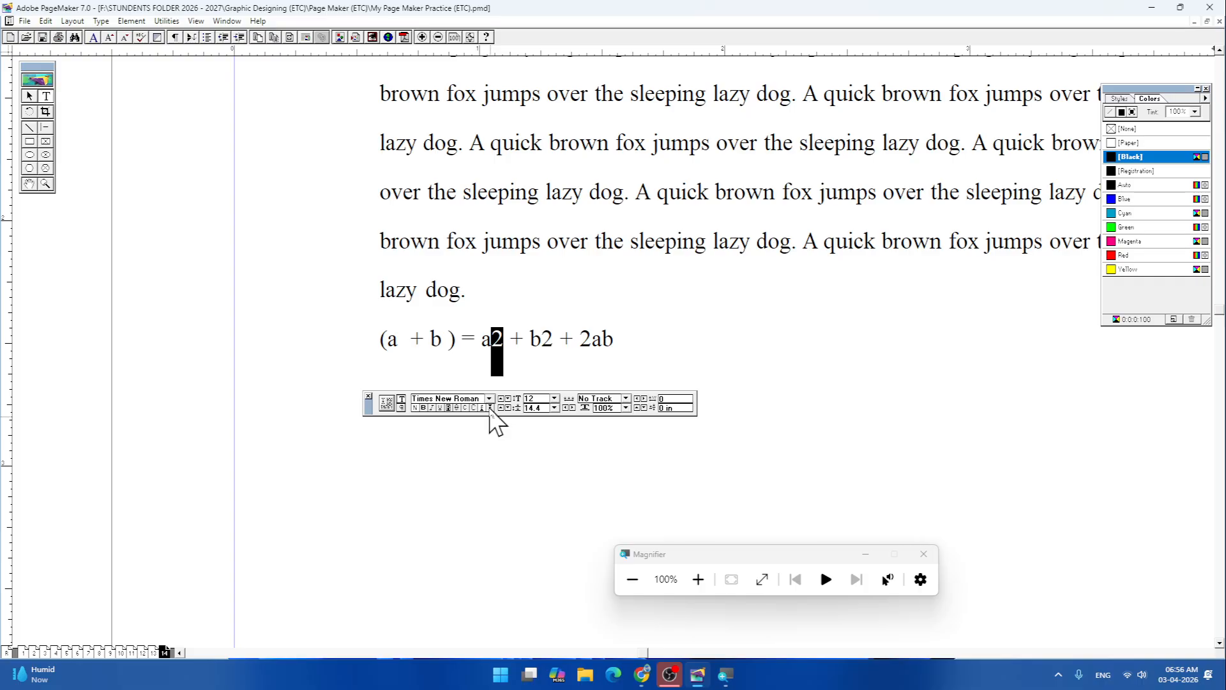
key(super+plus)
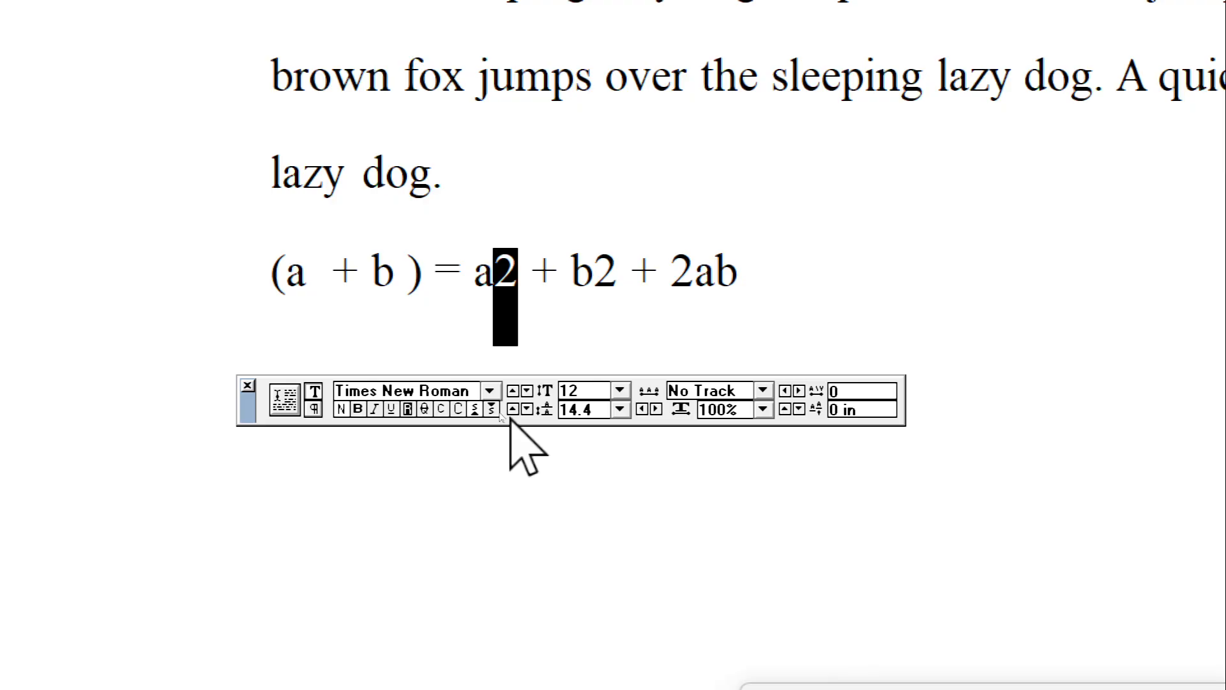
click(494, 410)
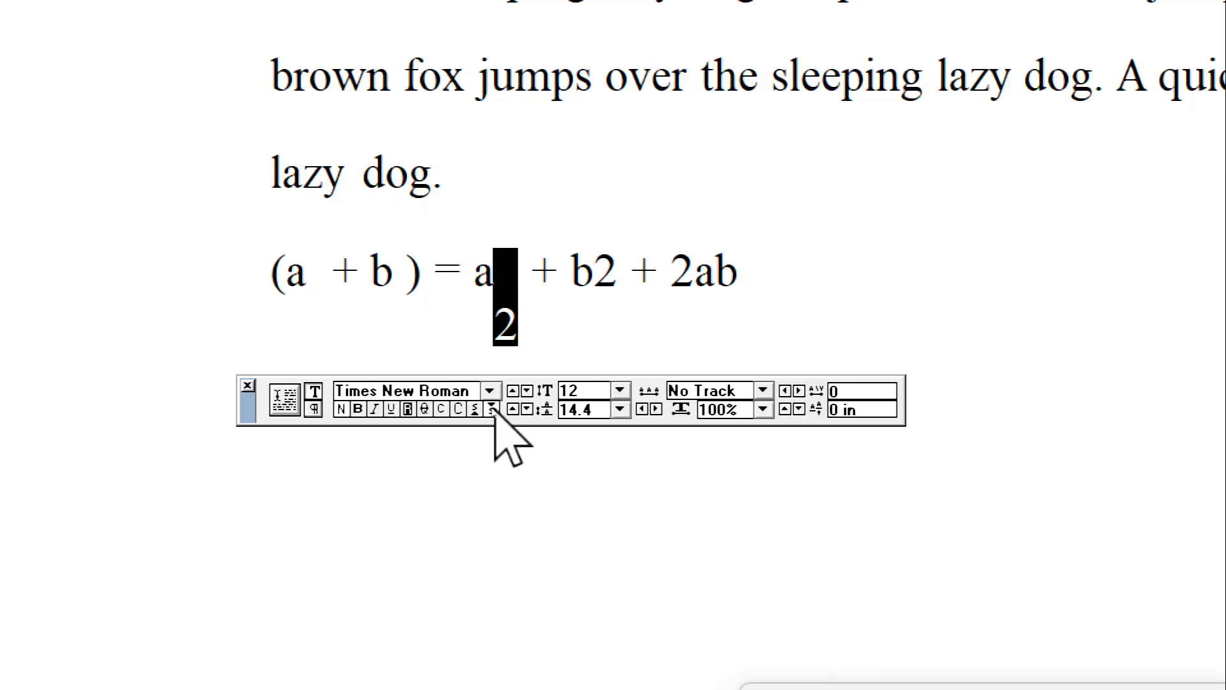
click(494, 409)
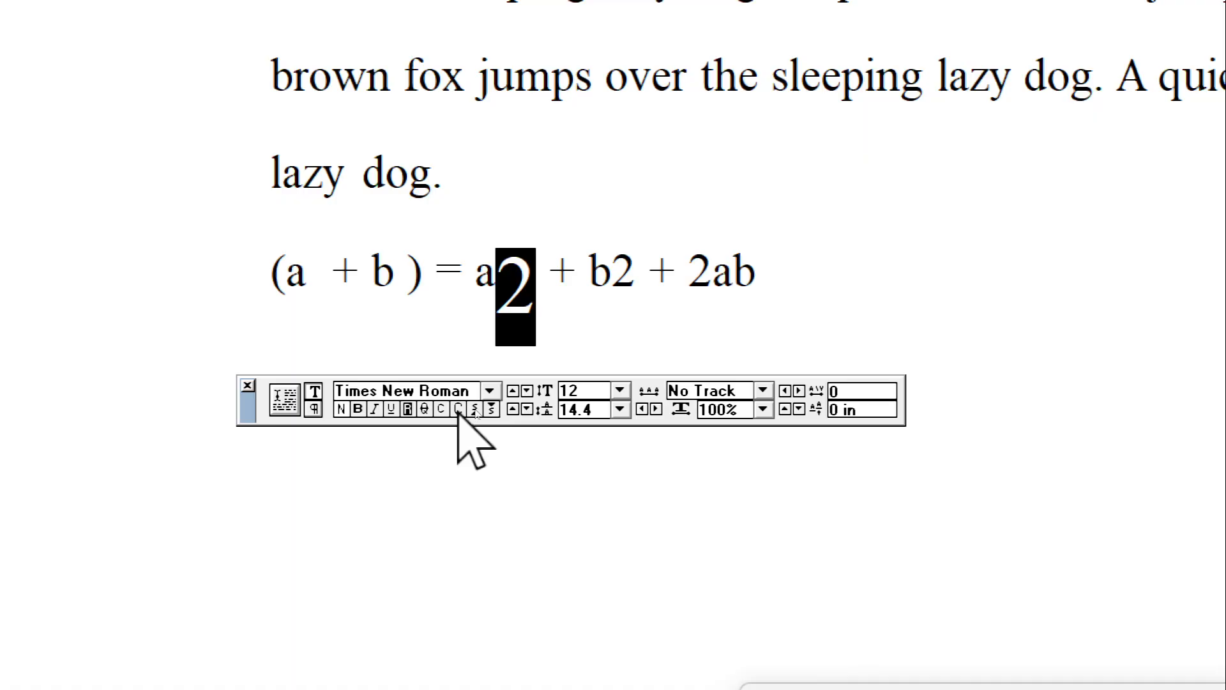
click(473, 408)
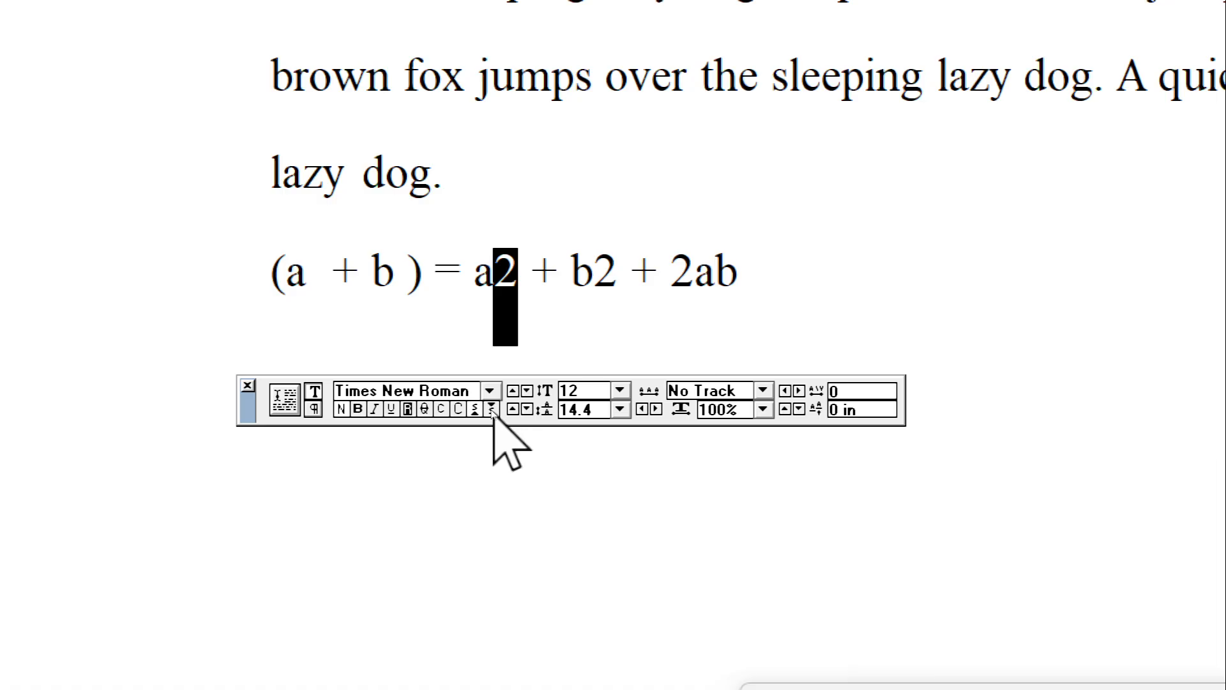
click(492, 409)
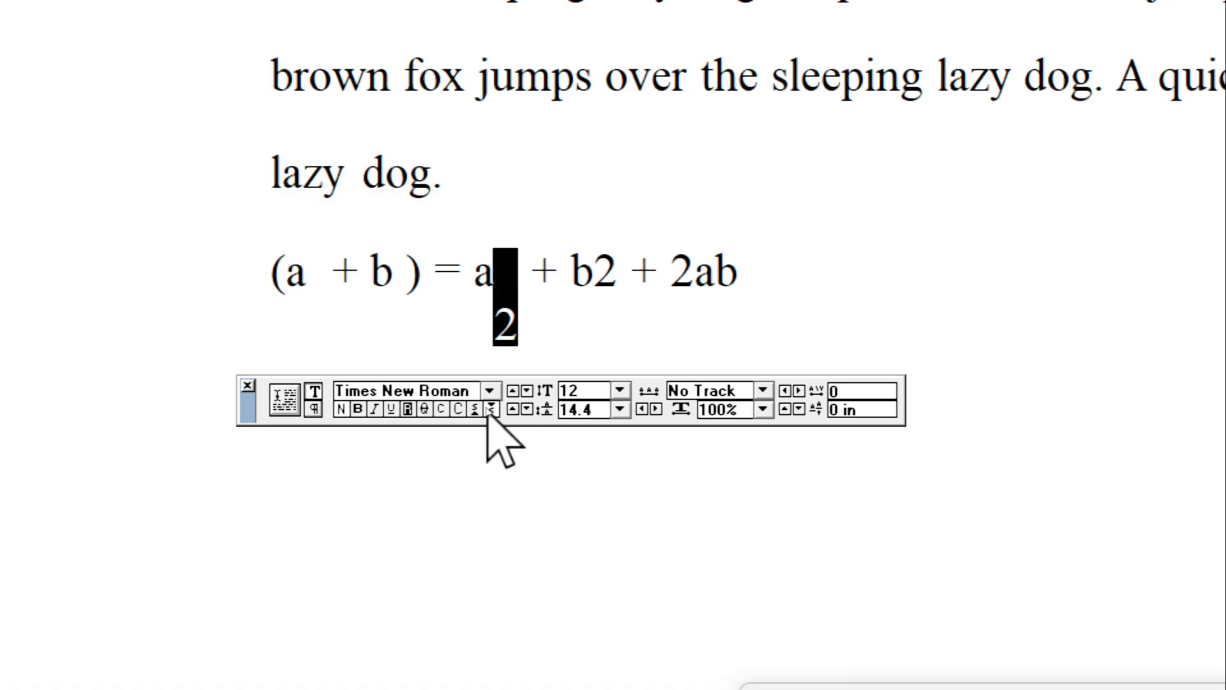
click(473, 409)
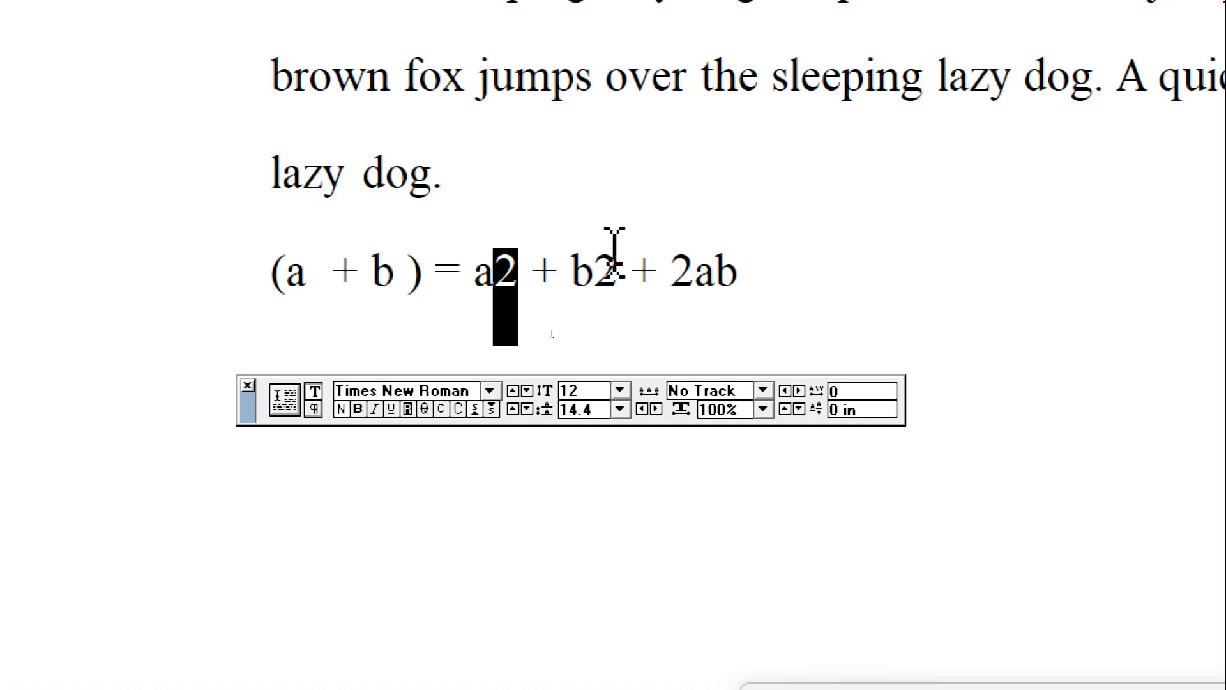
- Reselect the 2 in "a2" and toggle subscript and superscript on and off once more
click(616, 268)
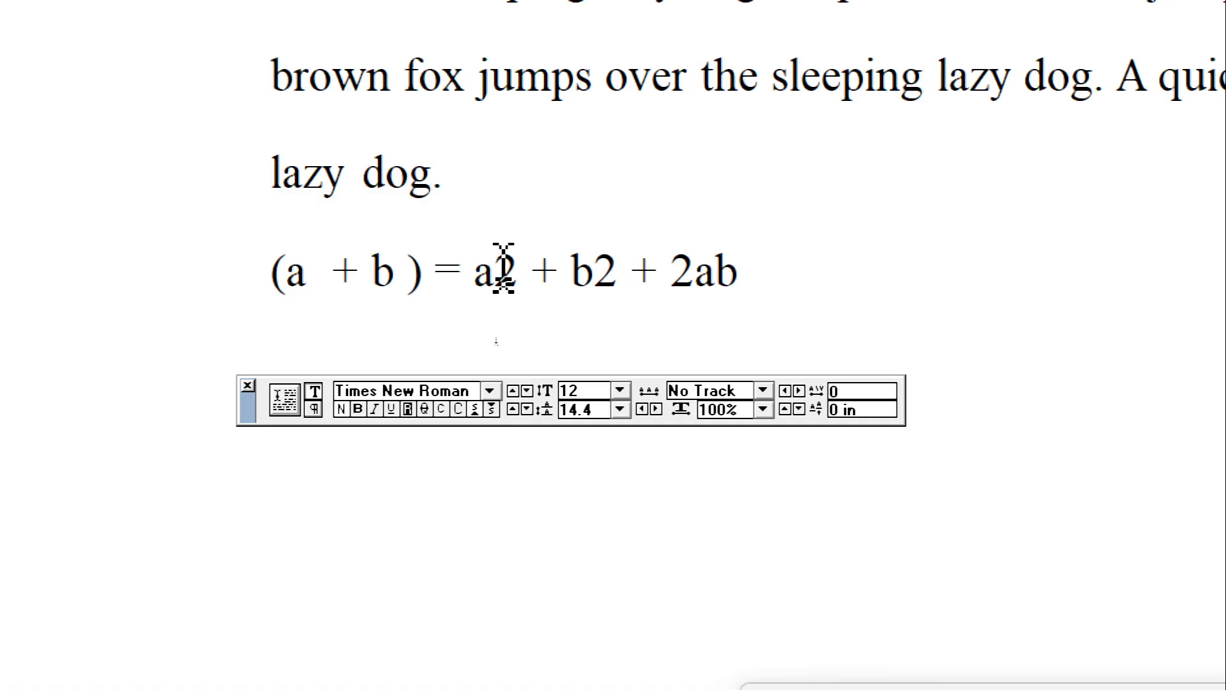
drag(498, 274, 508, 290)
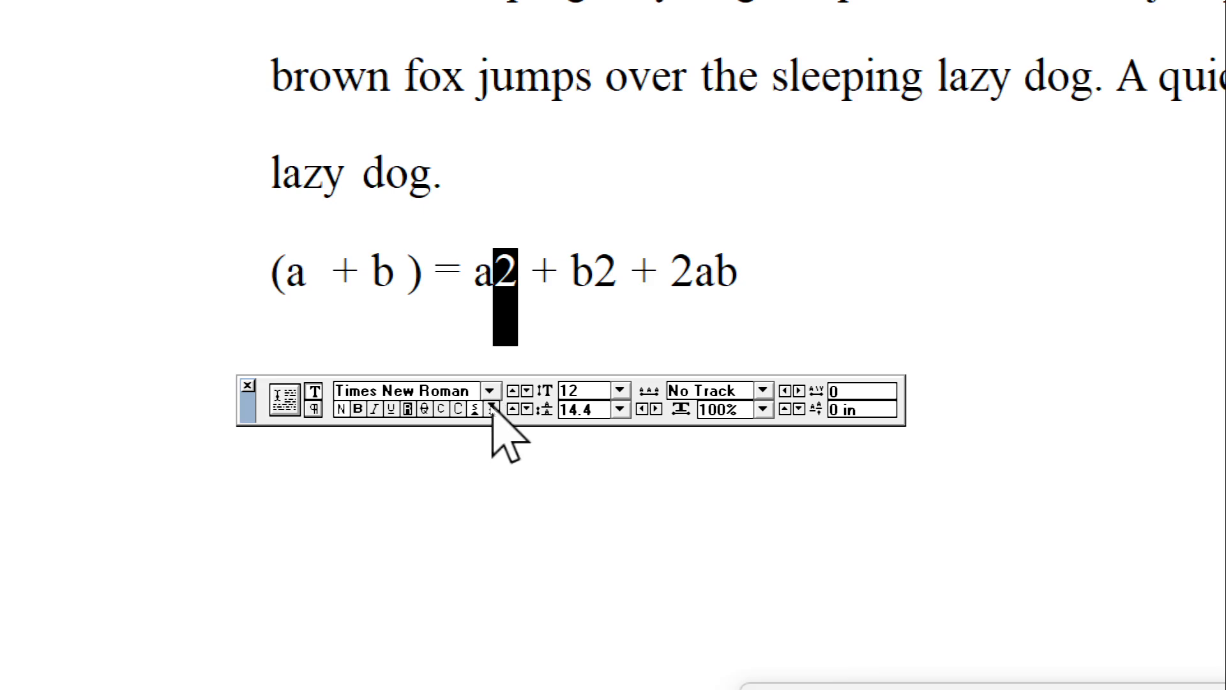
click(491, 409)
click(491, 409)
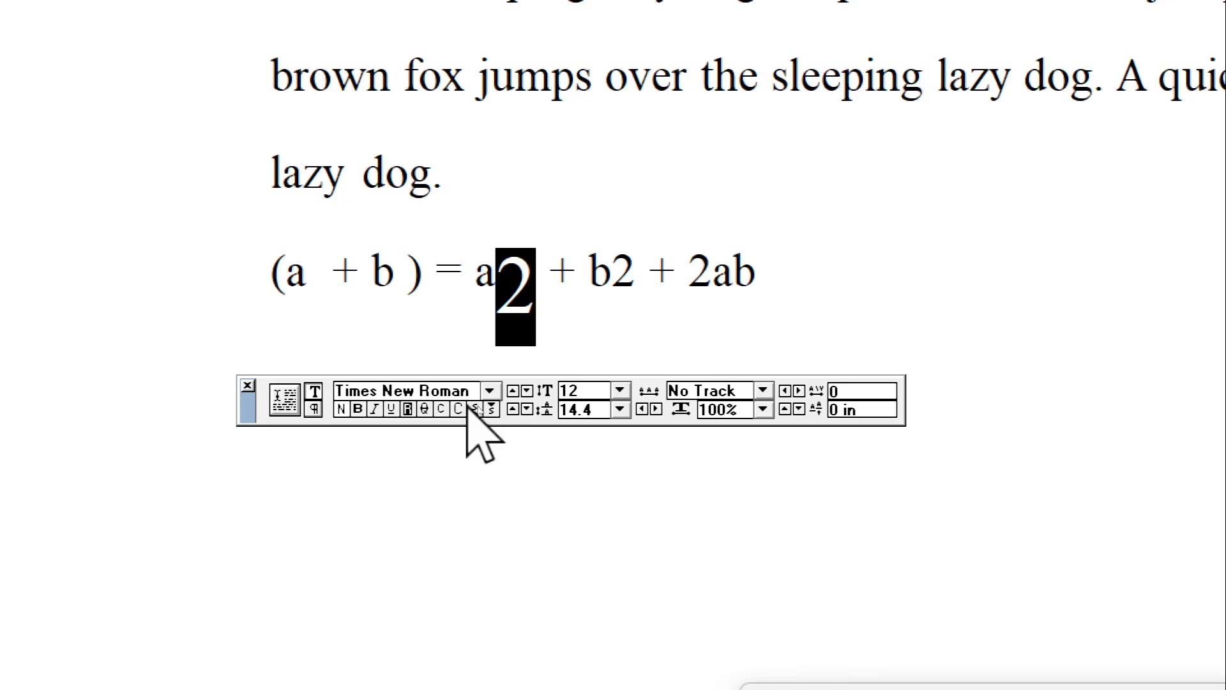
click(470, 408)
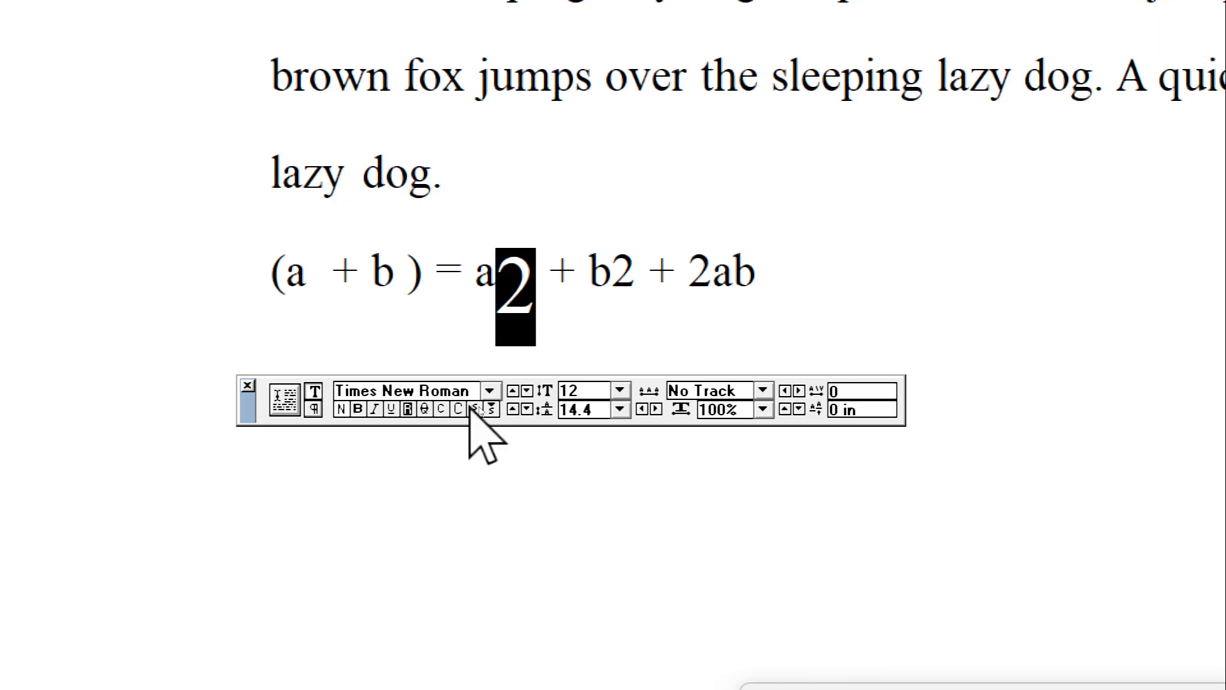
click(470, 408)
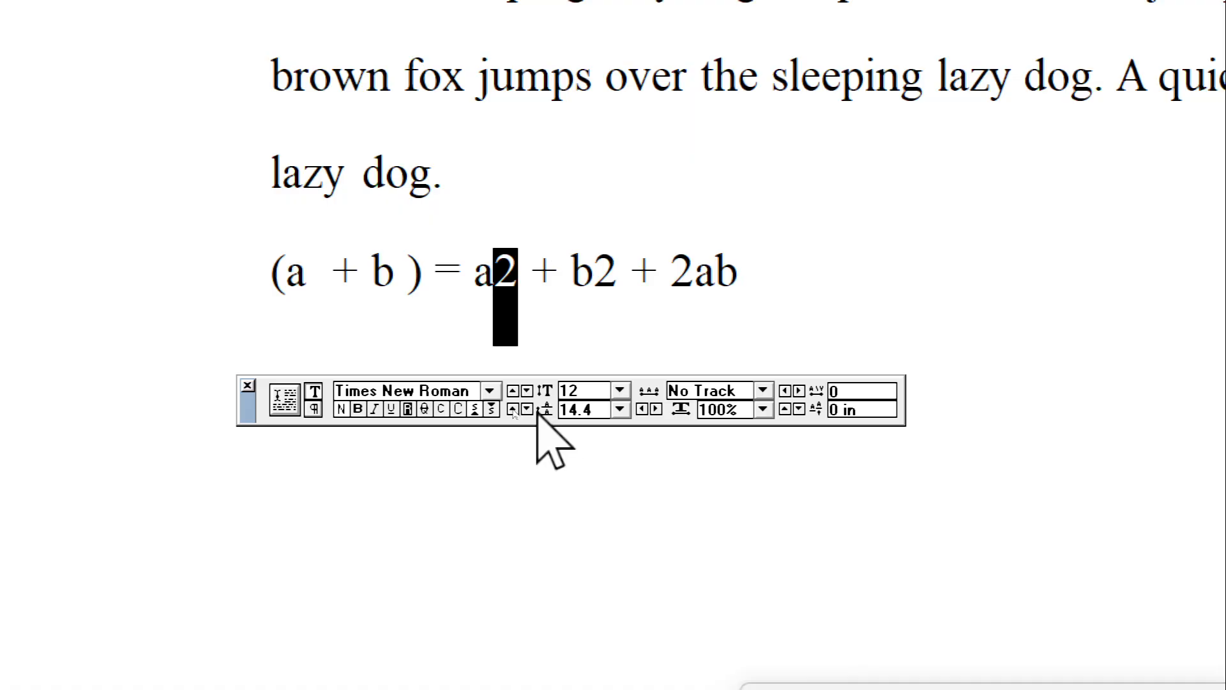
- Select the 2 in "b2" of the formula and toggle superscript and subscript on and off repeatedly
click(592, 305)
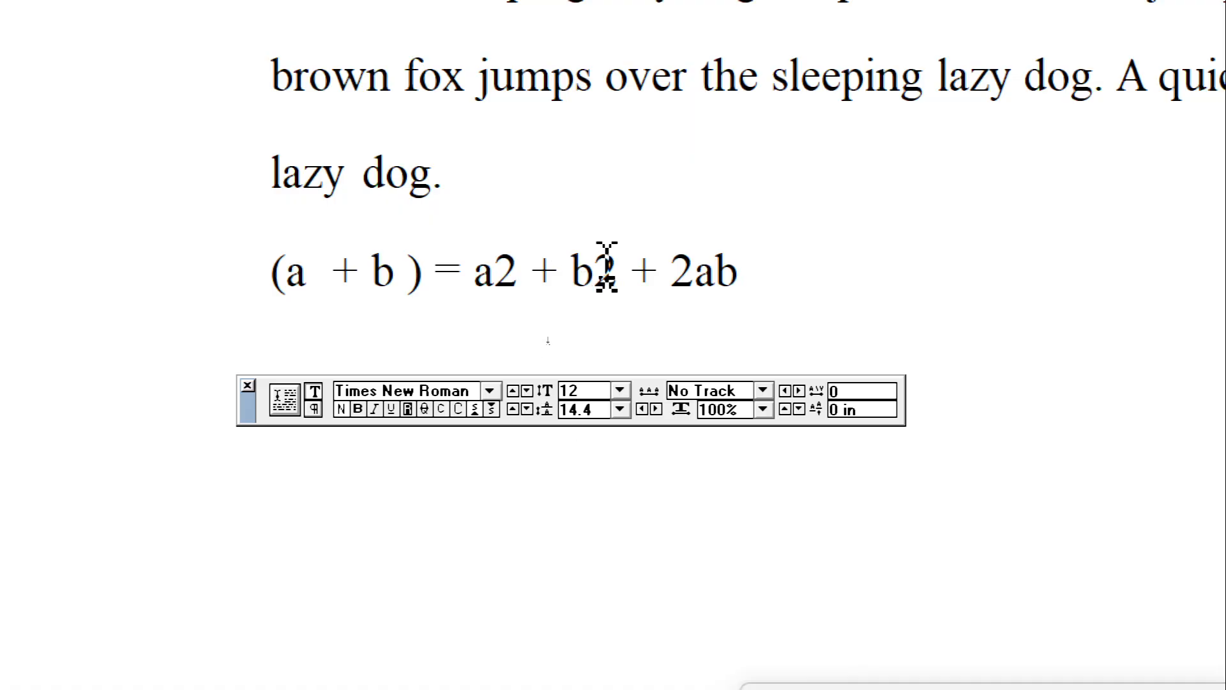
drag(594, 267, 618, 267)
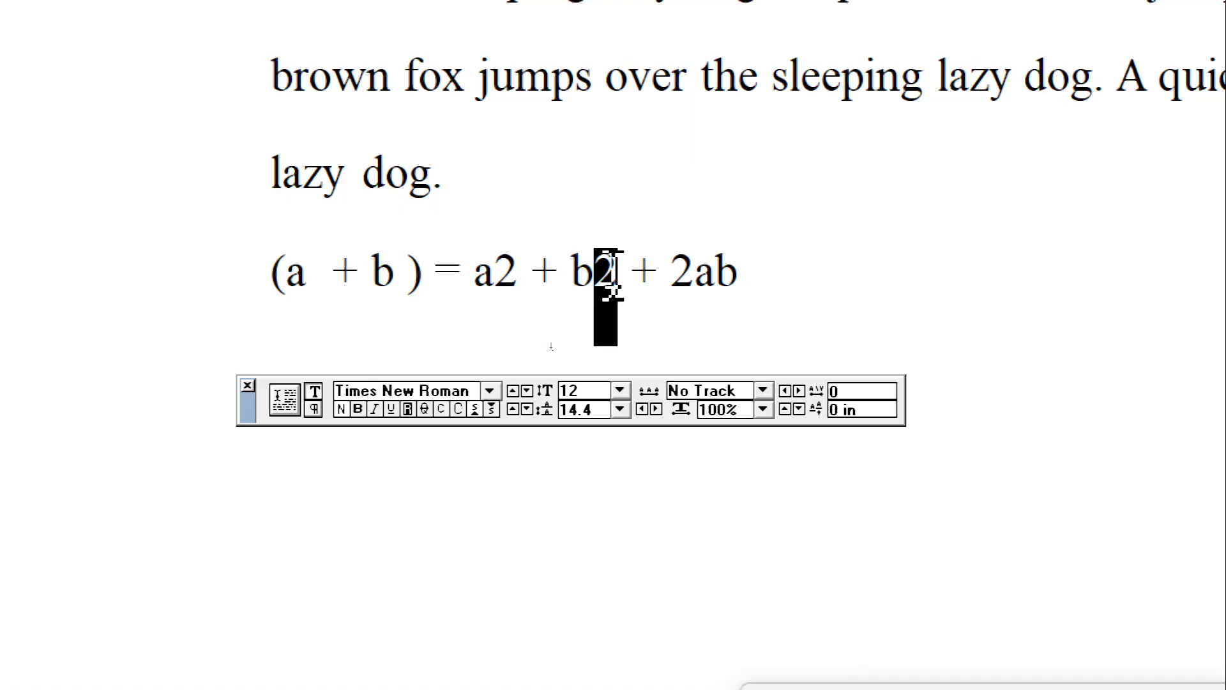
click(475, 410)
click(475, 413)
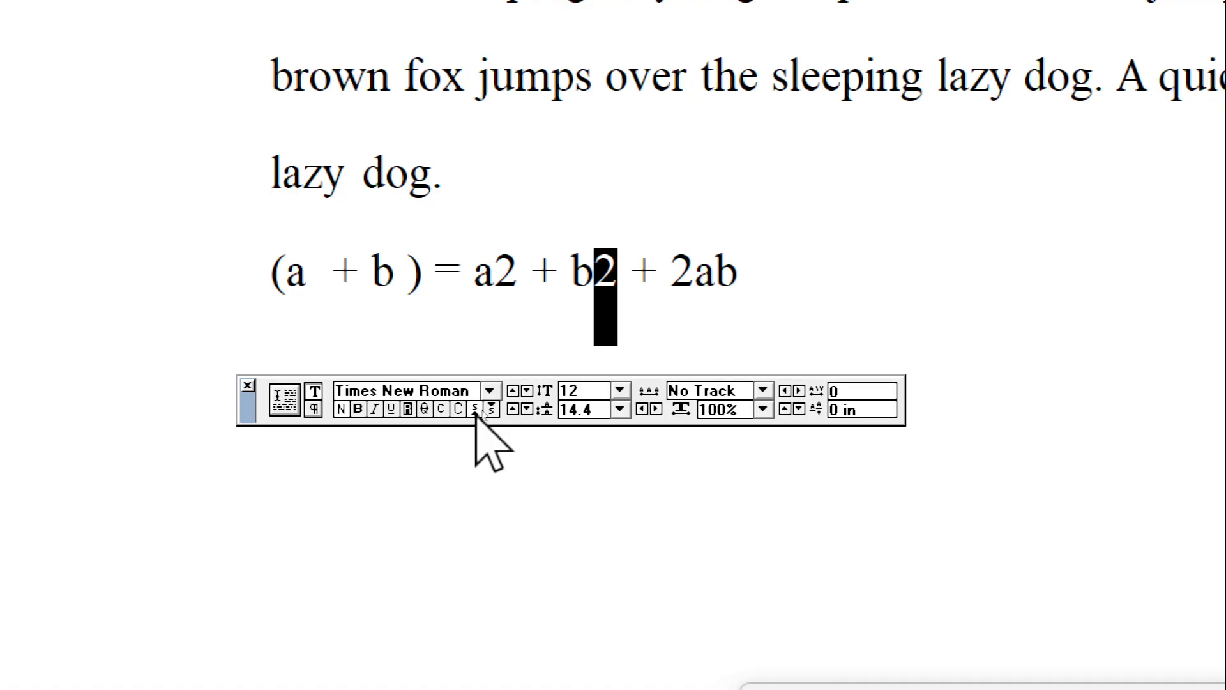
click(492, 412)
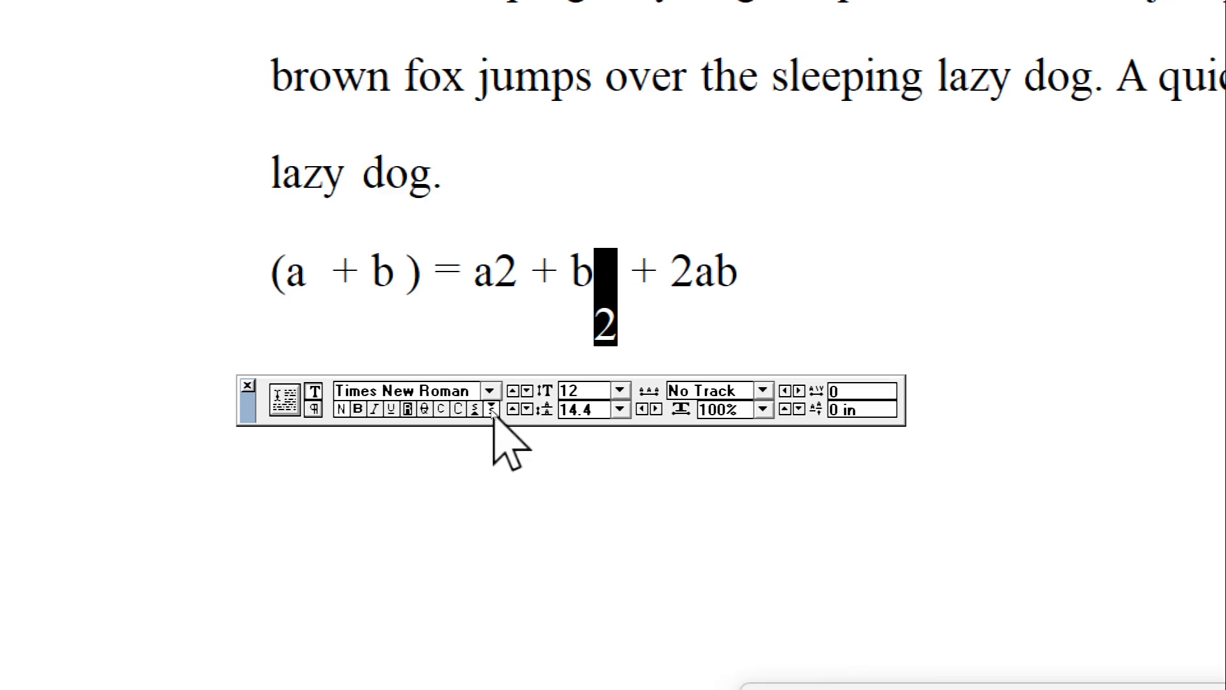
click(492, 411)
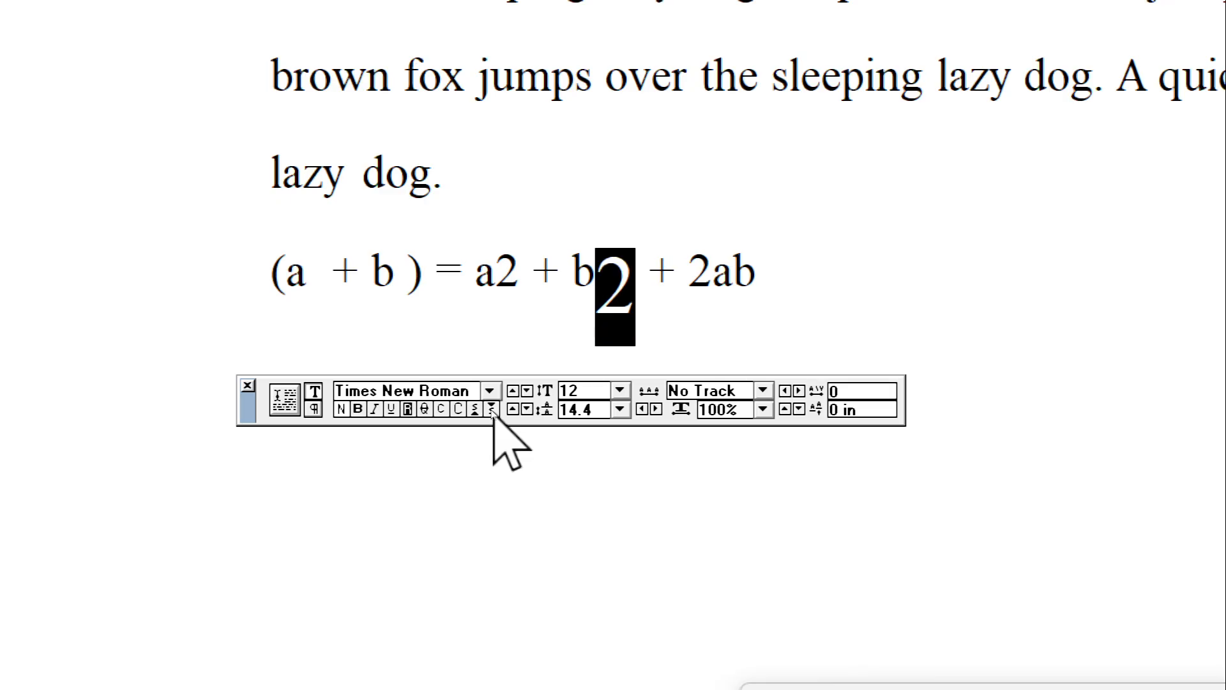
click(492, 411)
click(492, 412)
click(492, 412)
click(493, 411)
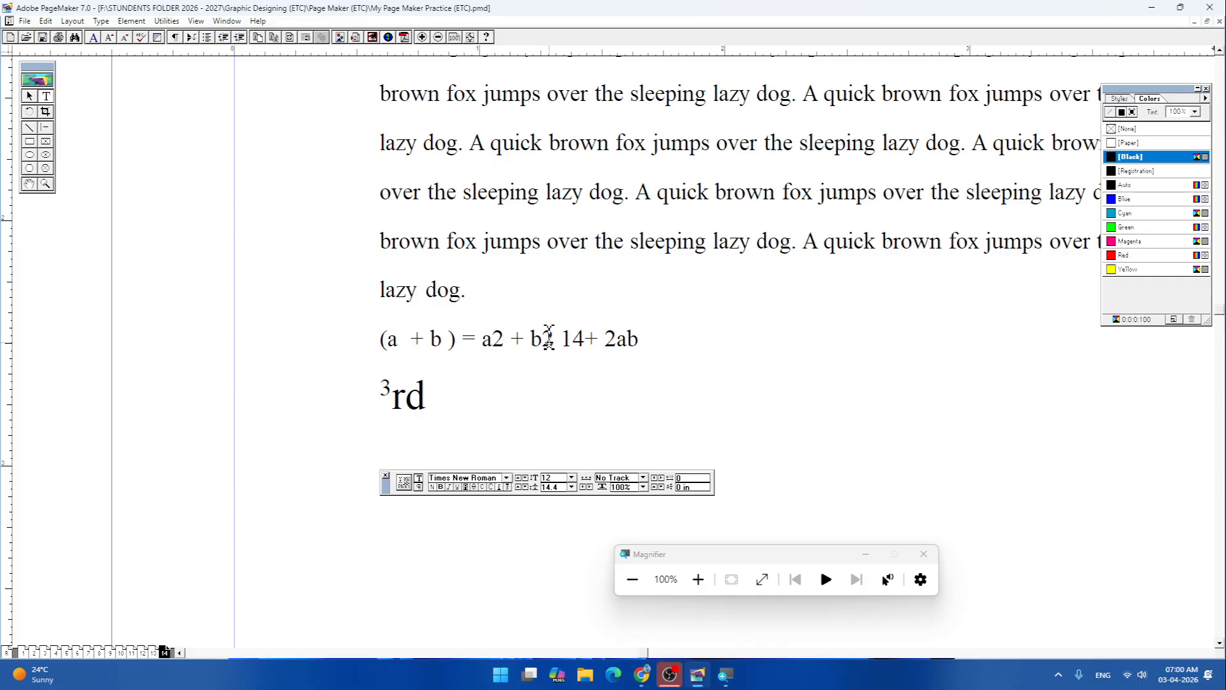
- Reselect the 2 after "b" in the formula and toggle its superscript formatting twice
drag(542, 340, 557, 342)
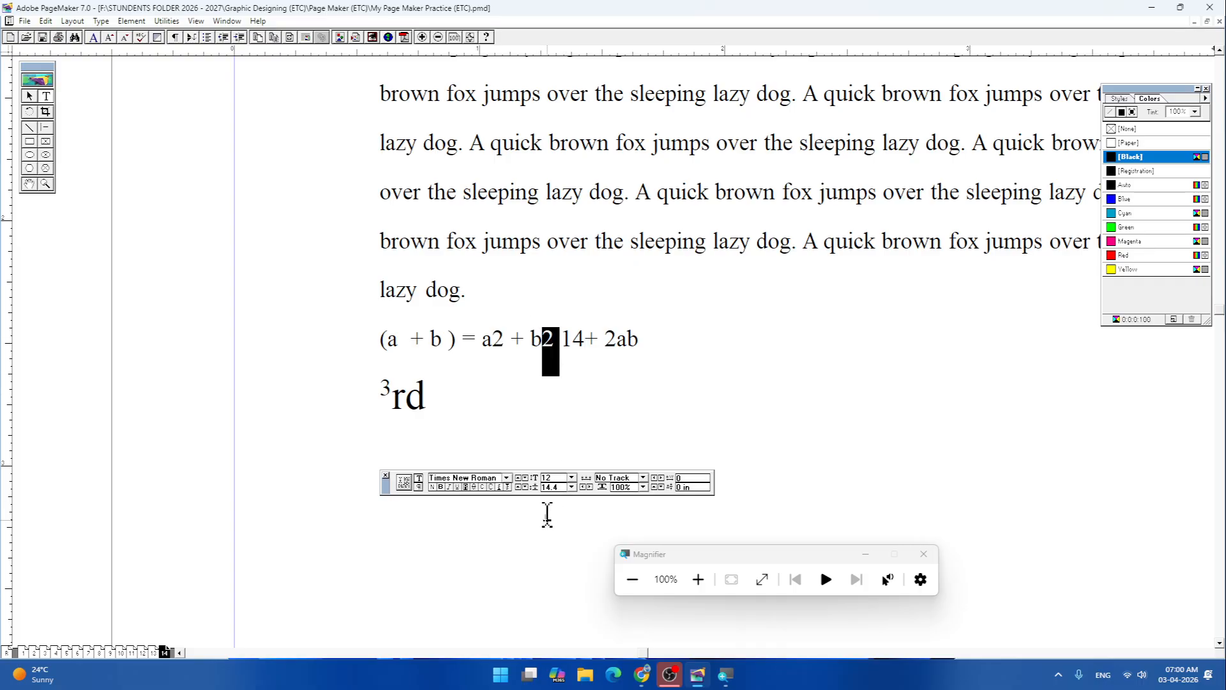
click(499, 488)
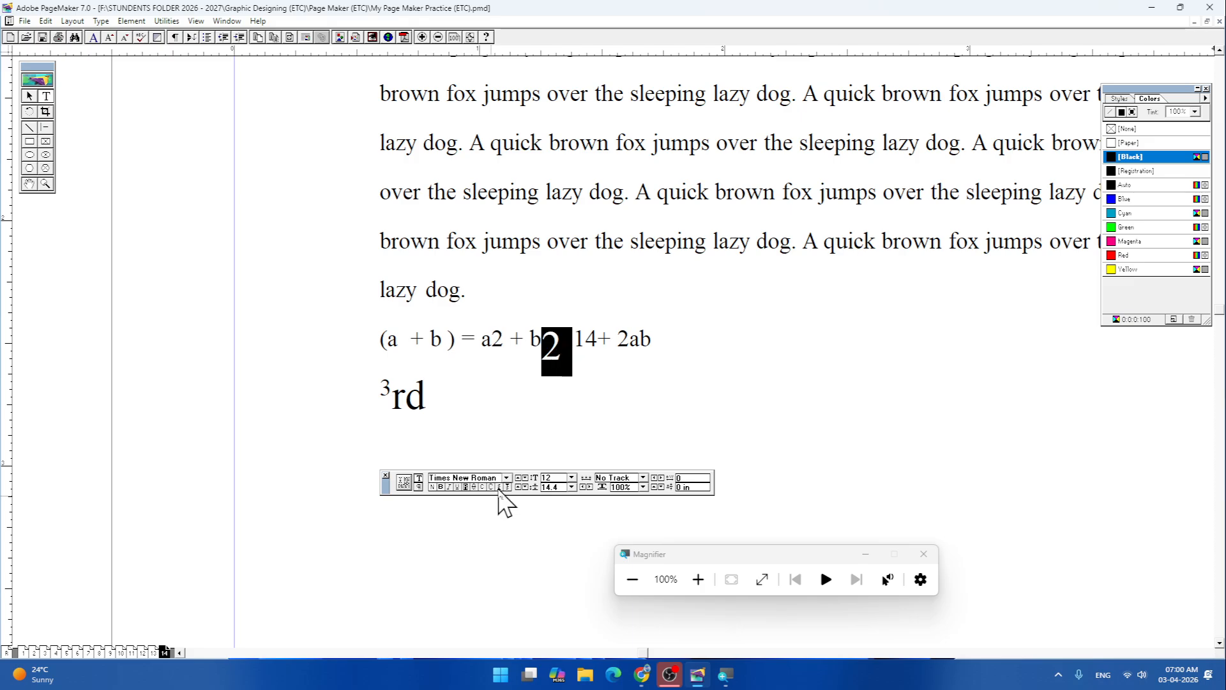
click(499, 488)
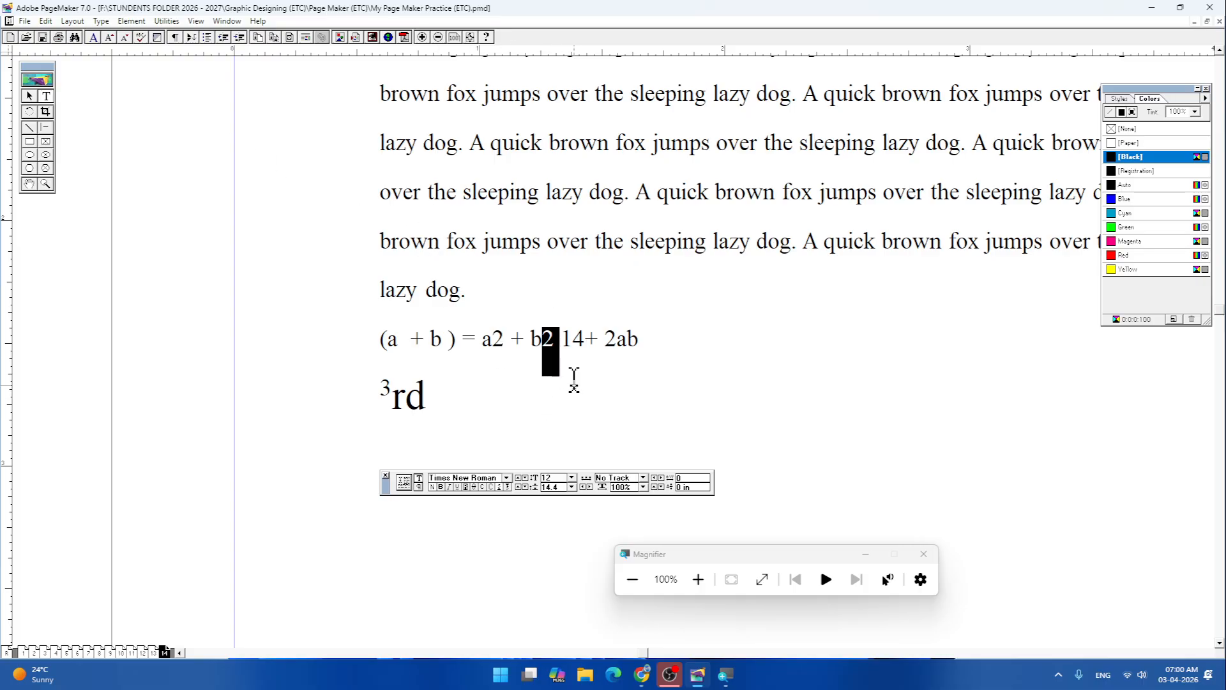
- Check the Position options for the selected 2 in Character Specifications, with the dialog moved clear of the formula
key(ctrl+t)
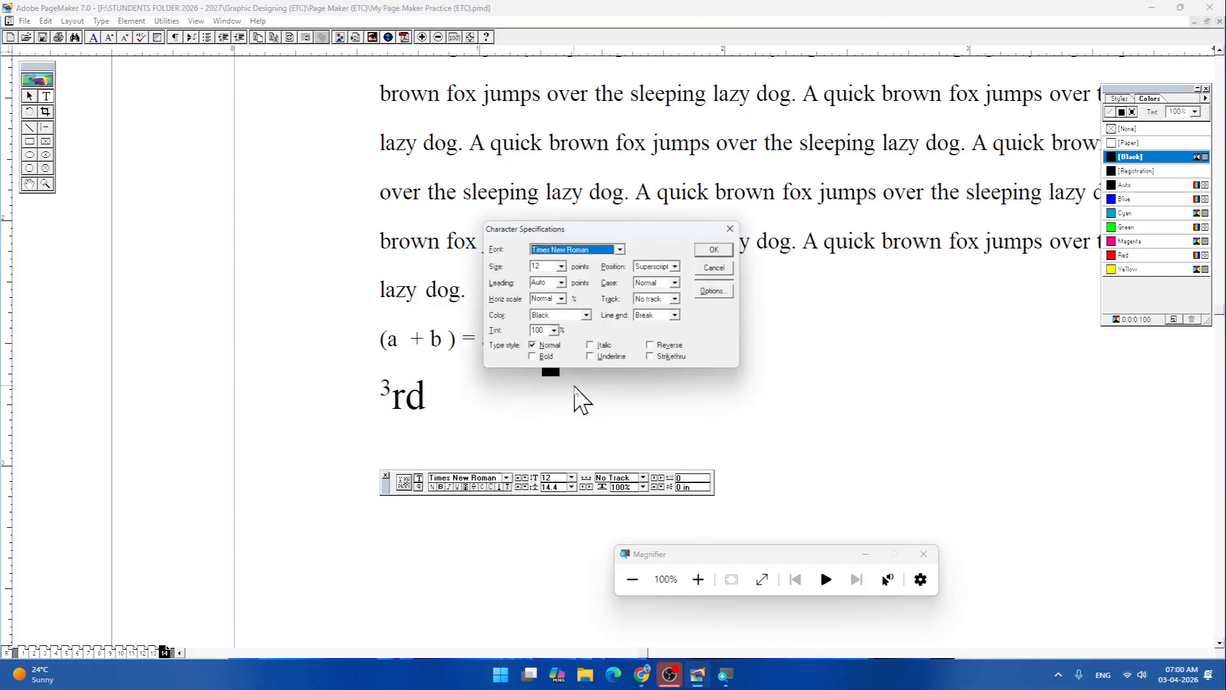
drag(667, 226, 863, 285)
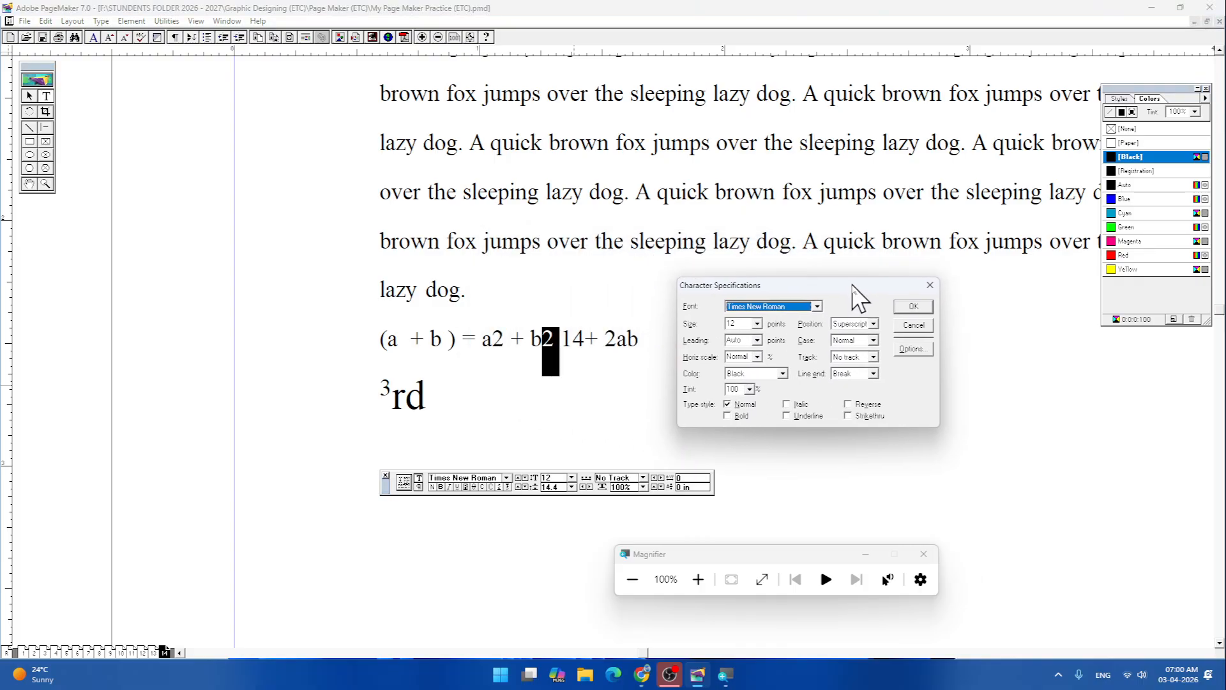
click(873, 324)
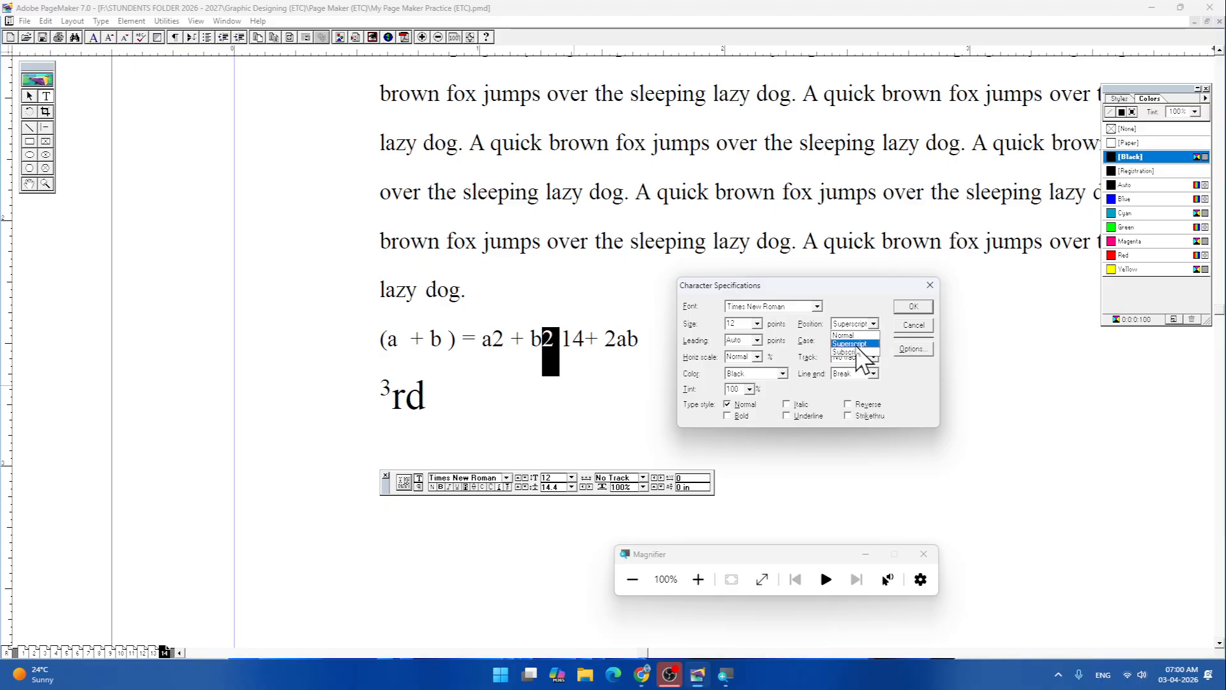
click(853, 344)
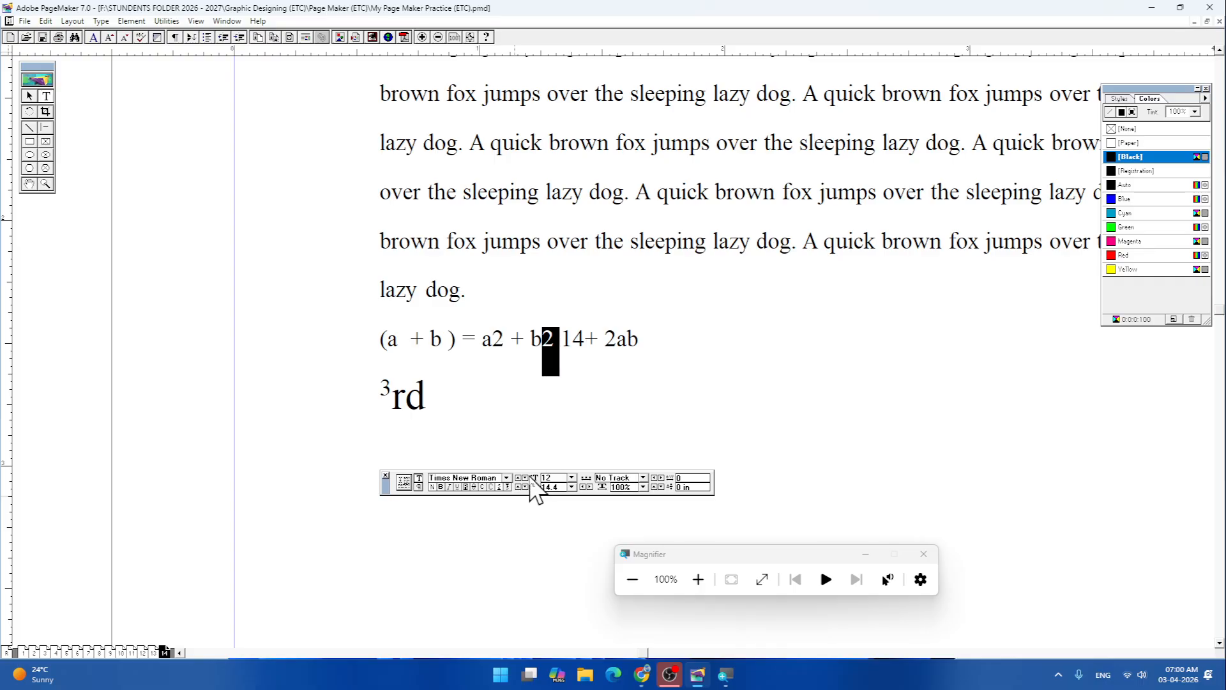
click(604, 383)
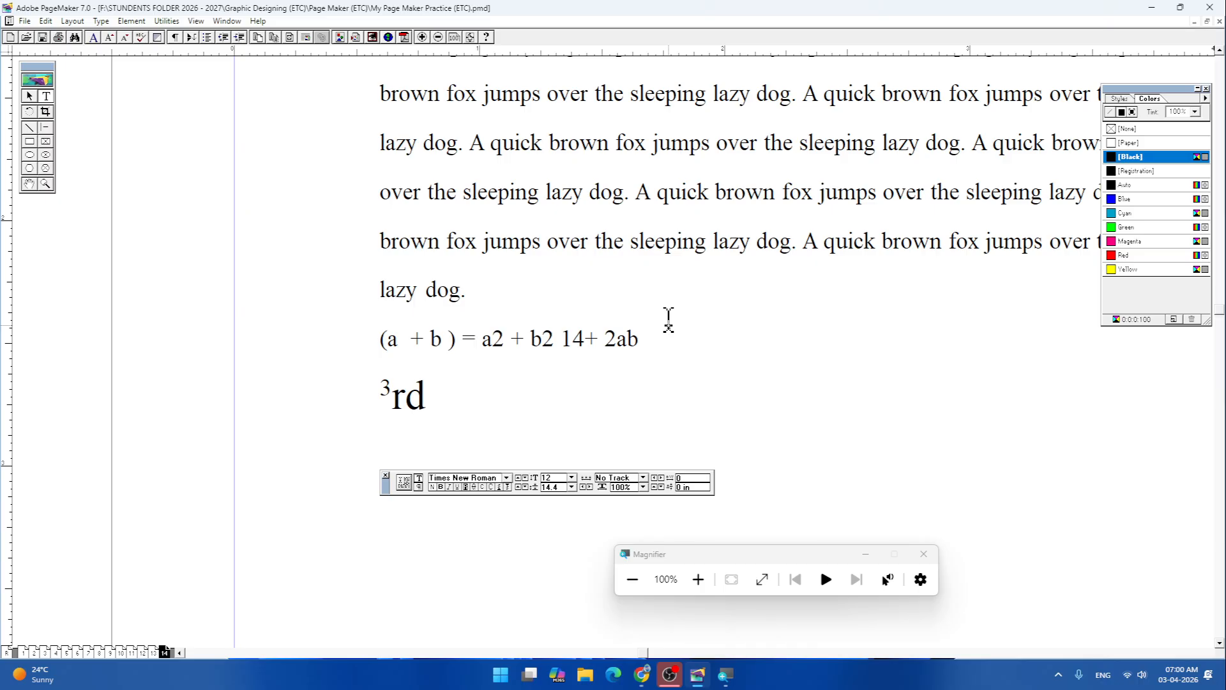
- Select the whole fox paragraph and reduce its font size in 0.1-point steps to 11 points
key(ctrl+minus)
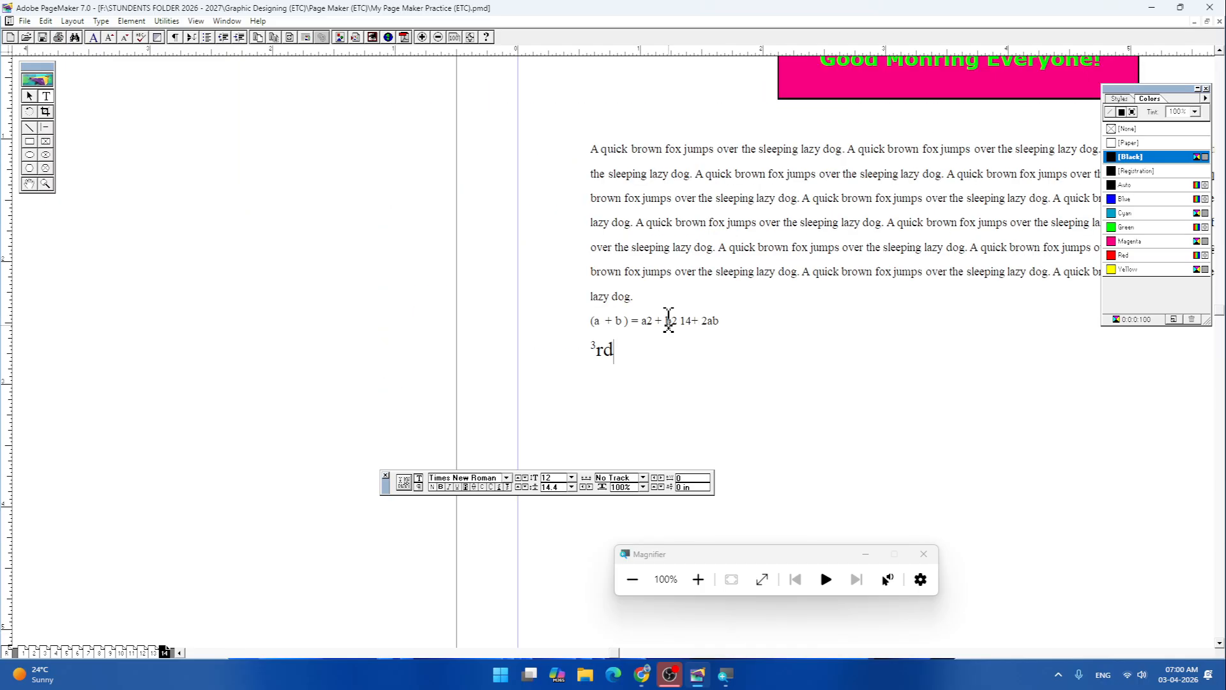
drag(739, 364, 402, 393)
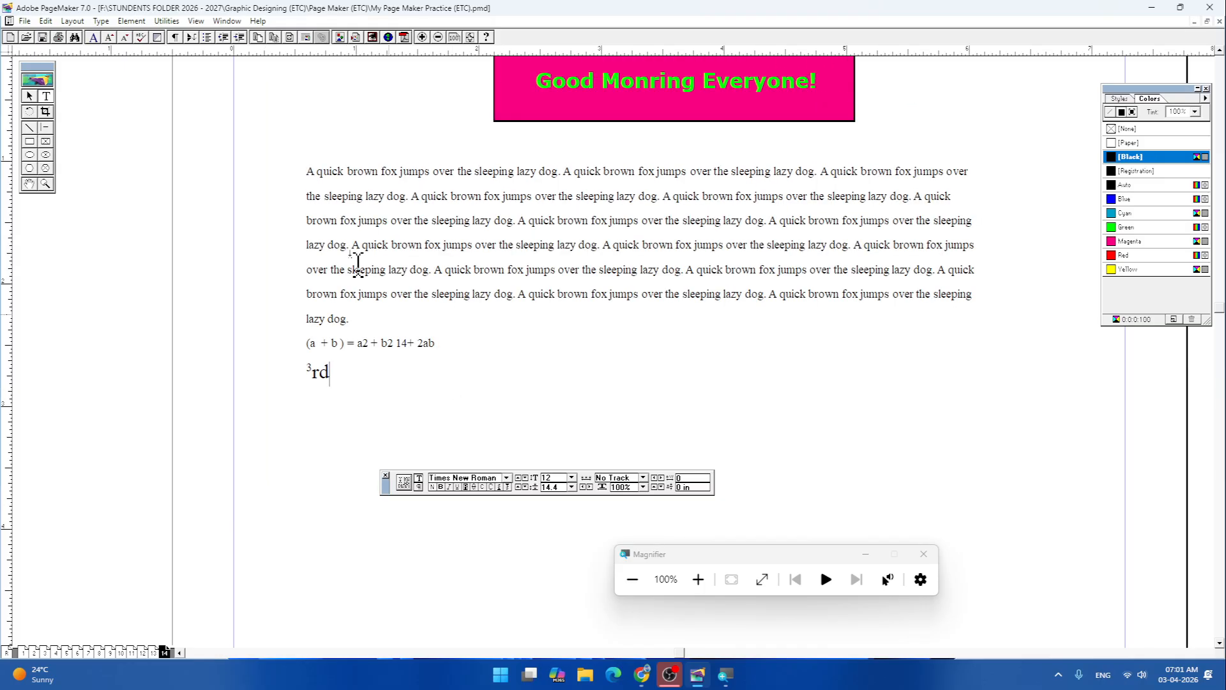
drag(307, 178, 588, 315)
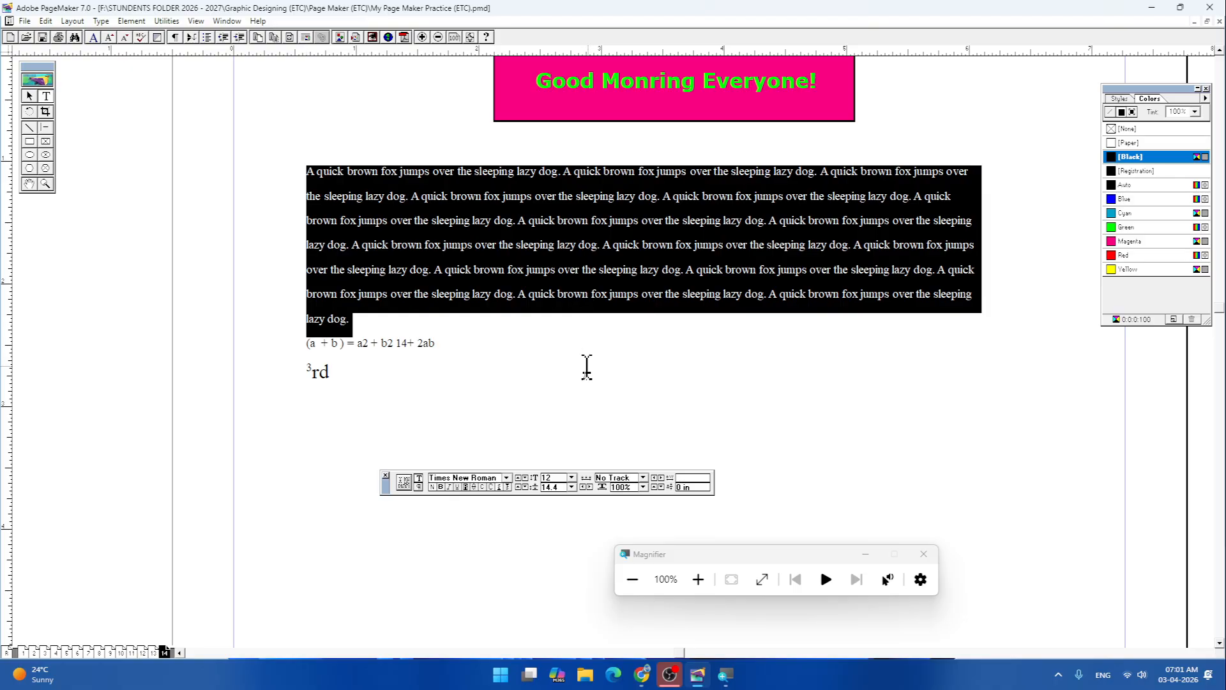
click(525, 480)
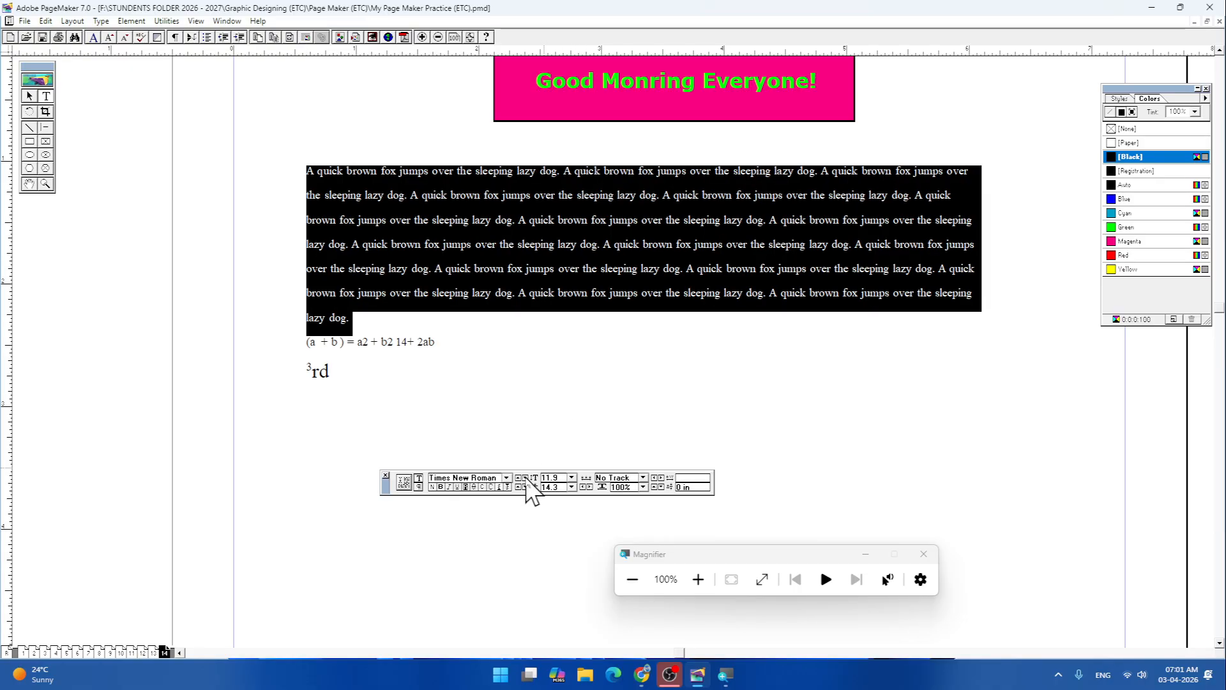
click(526, 482)
click(525, 481)
click(525, 481)
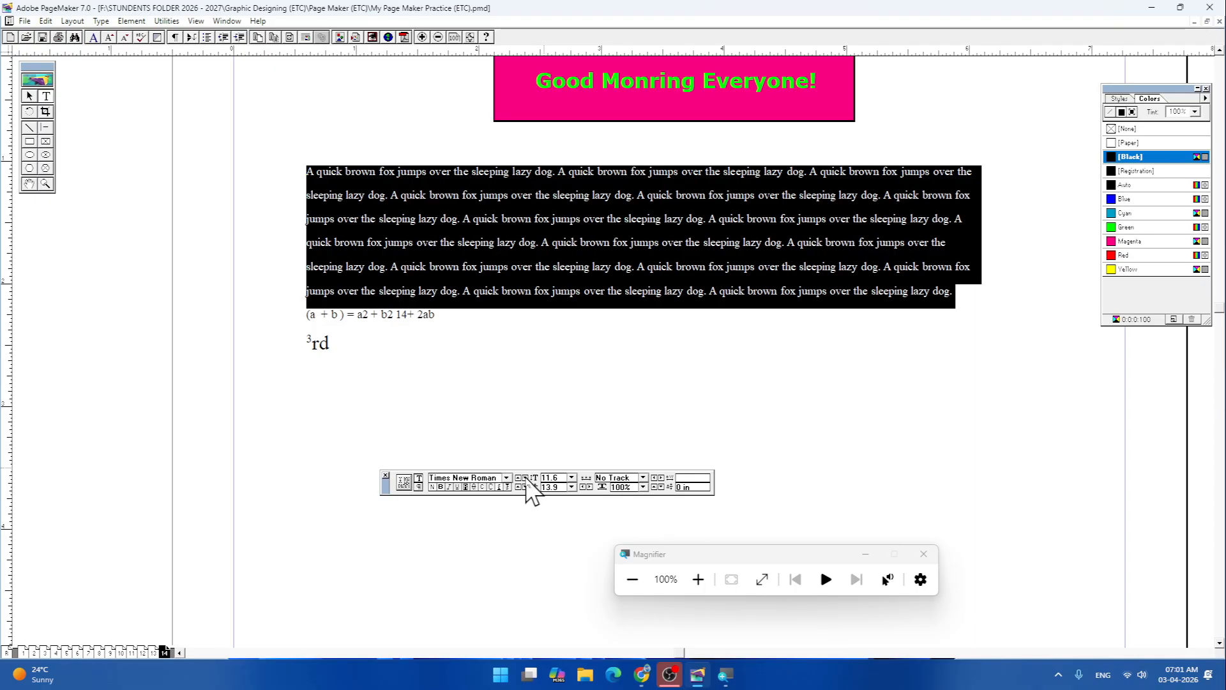
click(525, 481)
click(525, 481)
click(525, 481)
click(525, 481)
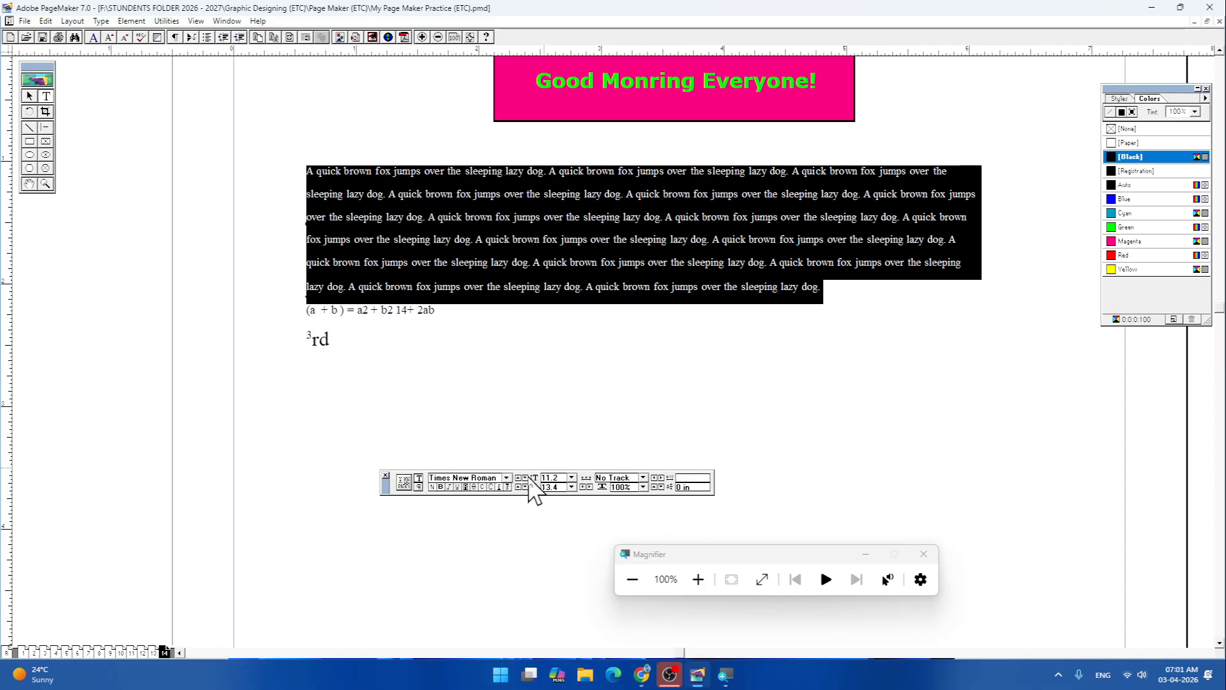
click(525, 481)
click(525, 481)
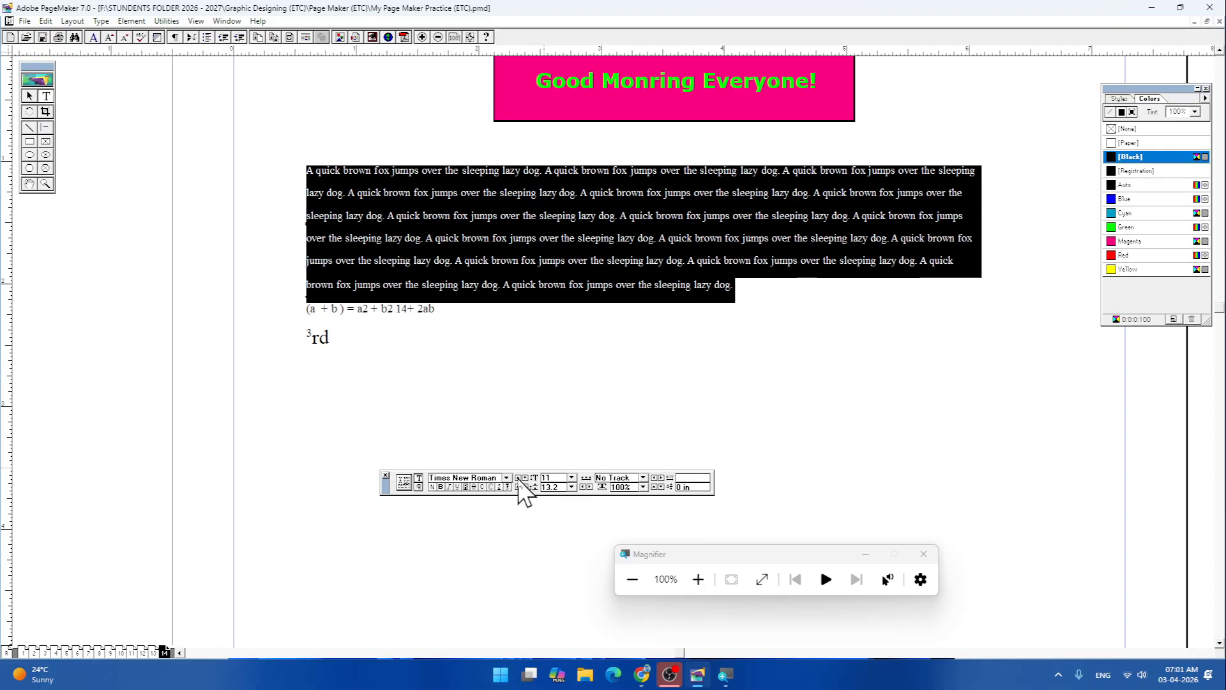
- Increase the fox paragraph's font size in 0.1-point steps to 11.4 points
click(520, 482)
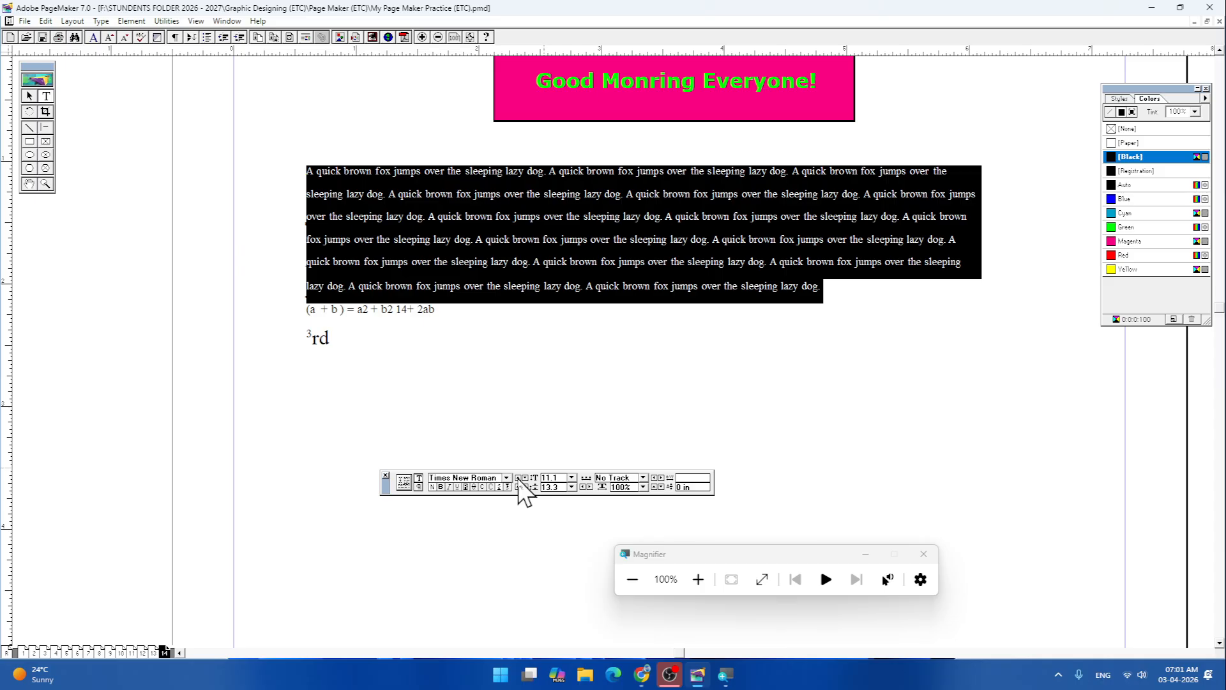
click(520, 482)
click(520, 482)
click(520, 483)
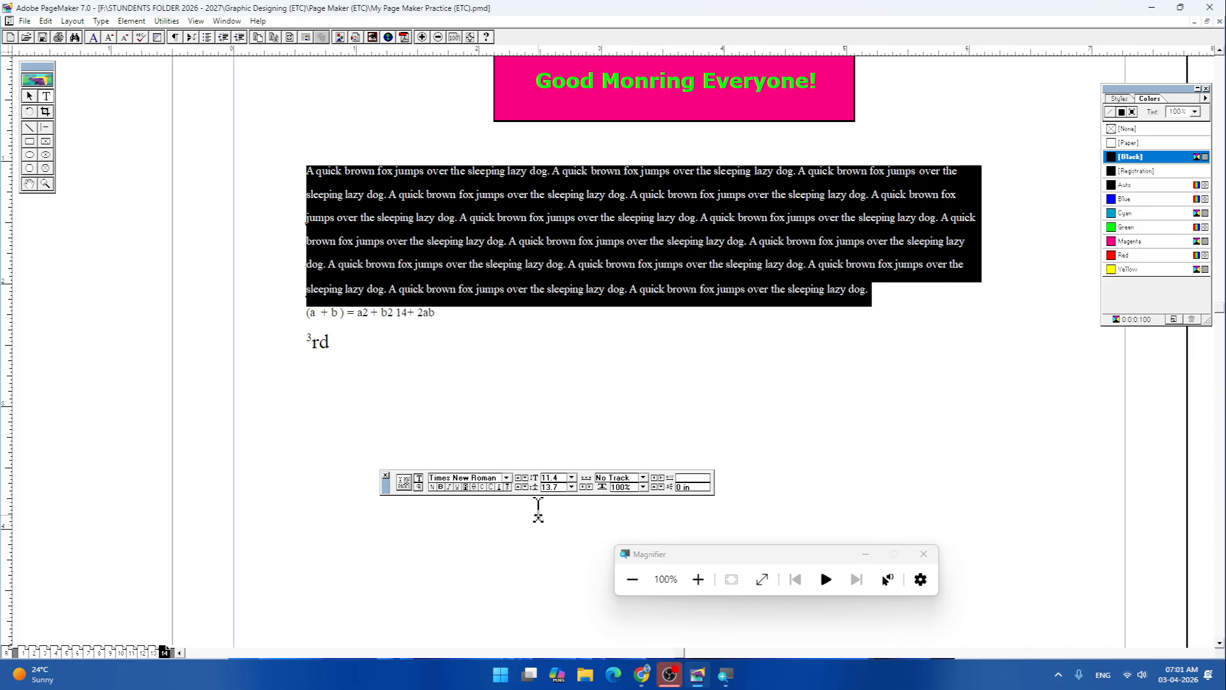
- Try the preset font sizes 12, 30 and 24 points on the fox paragraph
click(571, 477)
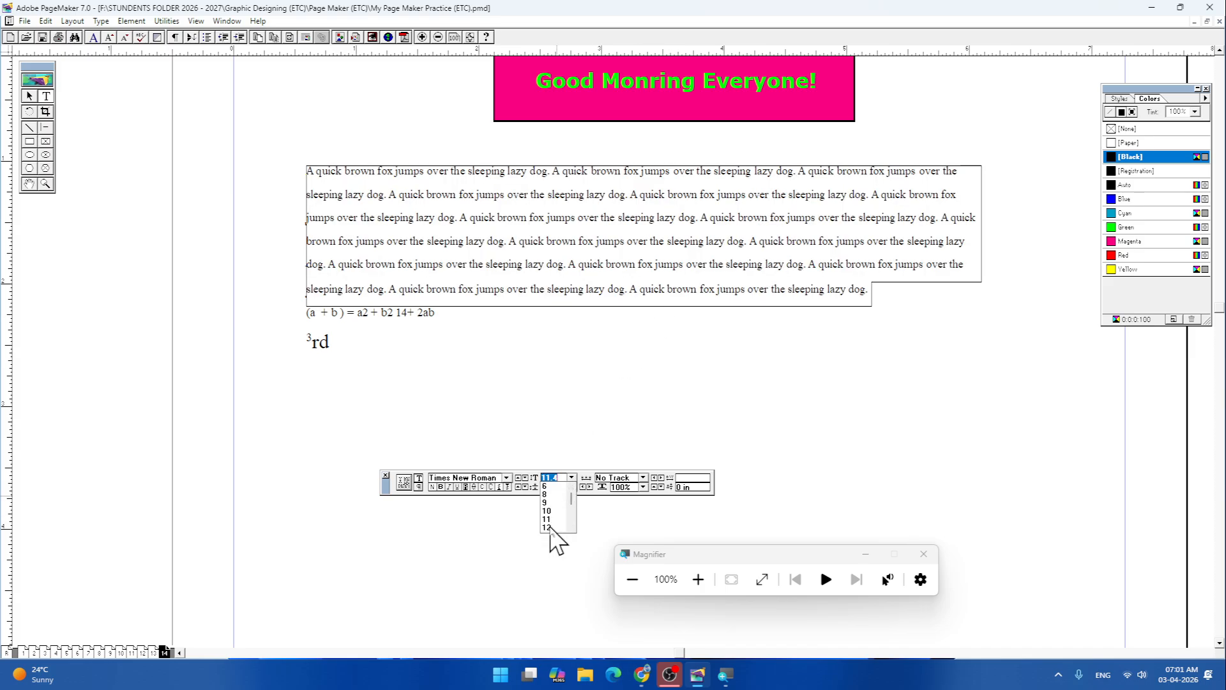
click(555, 539)
click(572, 478)
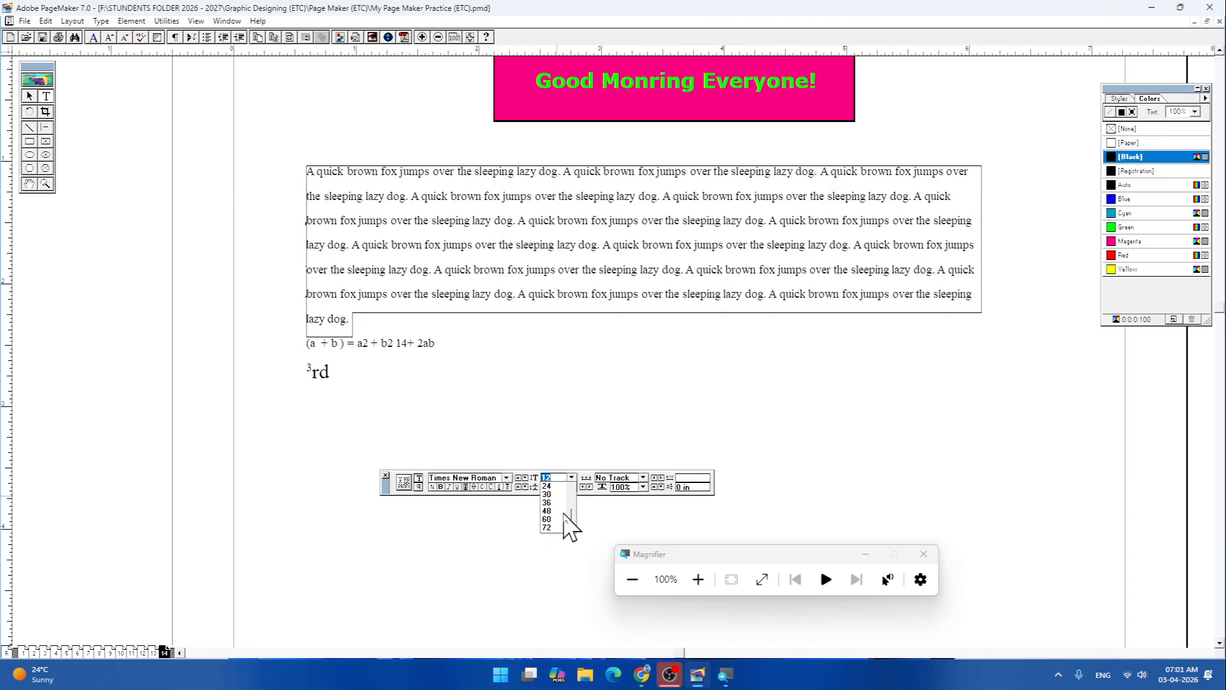
click(548, 494)
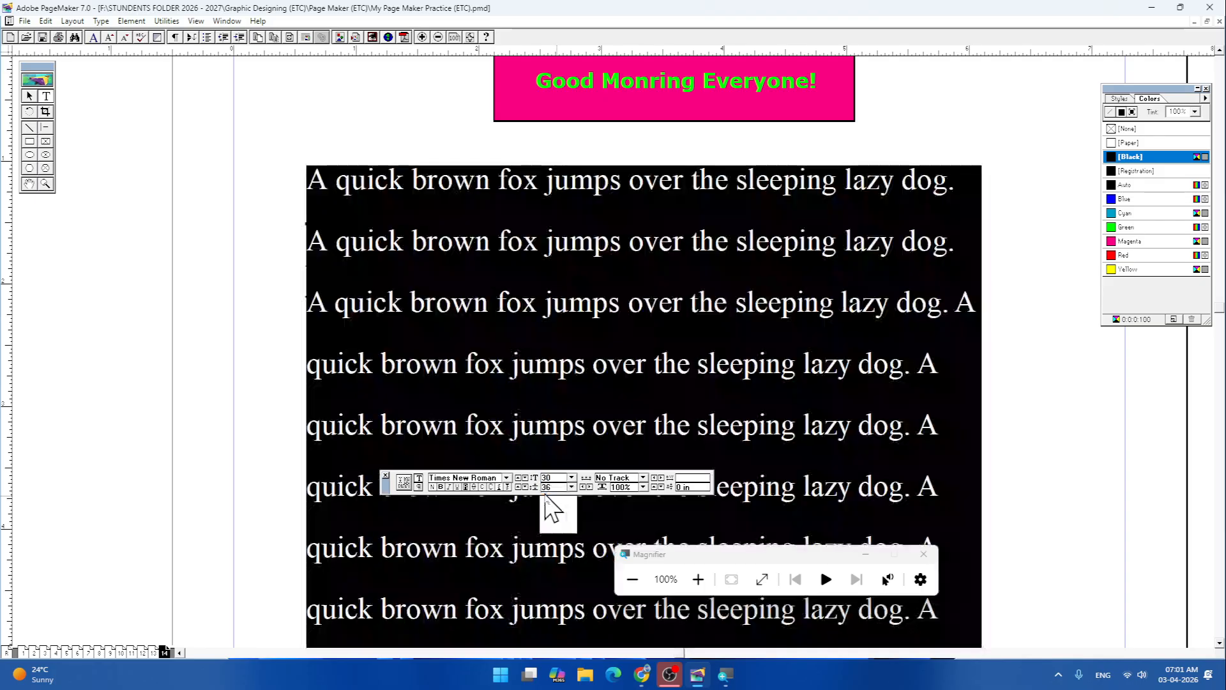
click(572, 477)
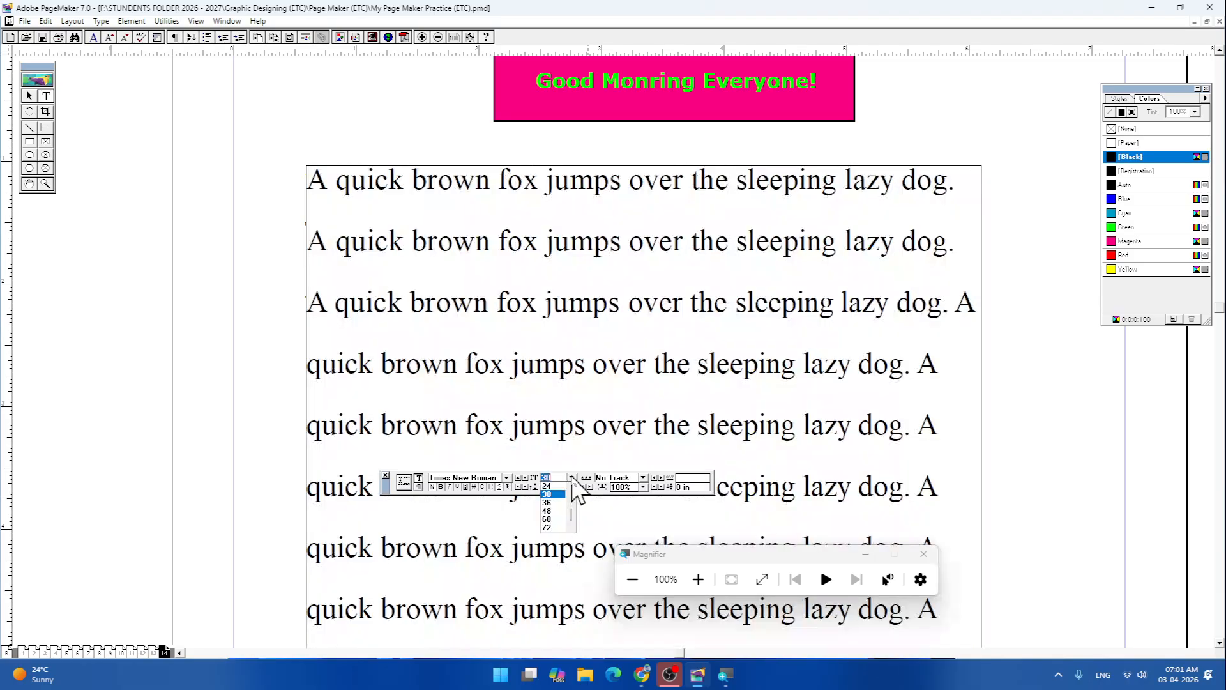
click(547, 486)
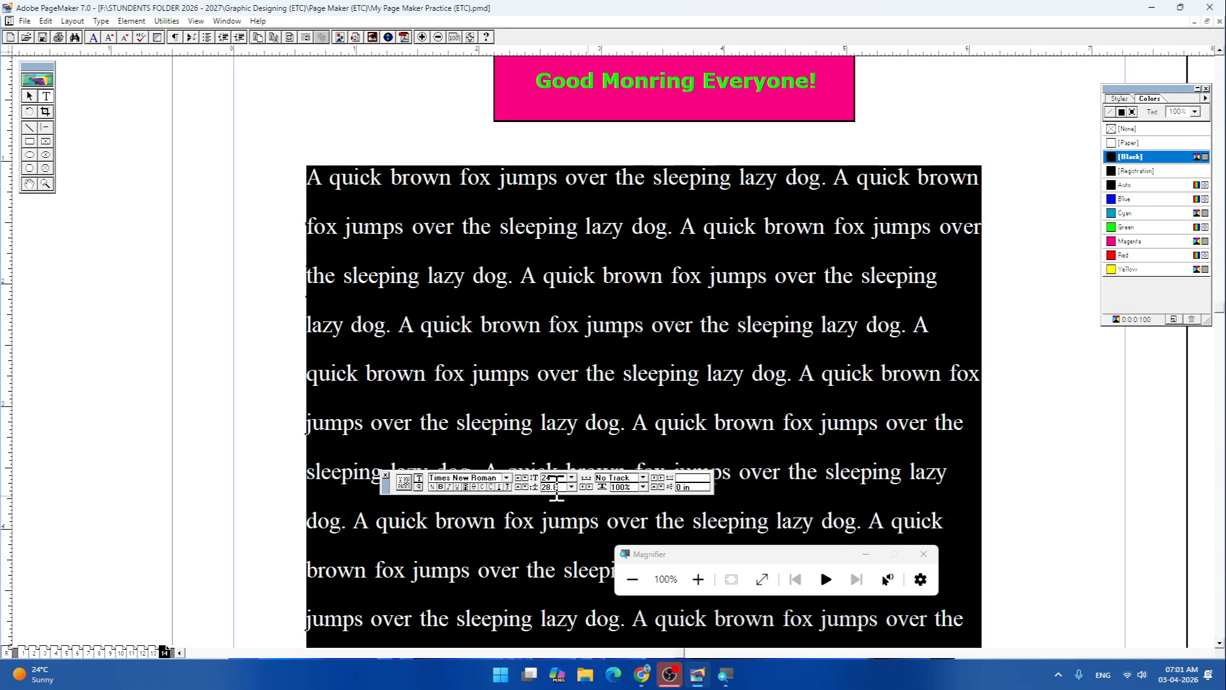
- Set the fox paragraph's font size to 14 points
click(571, 478)
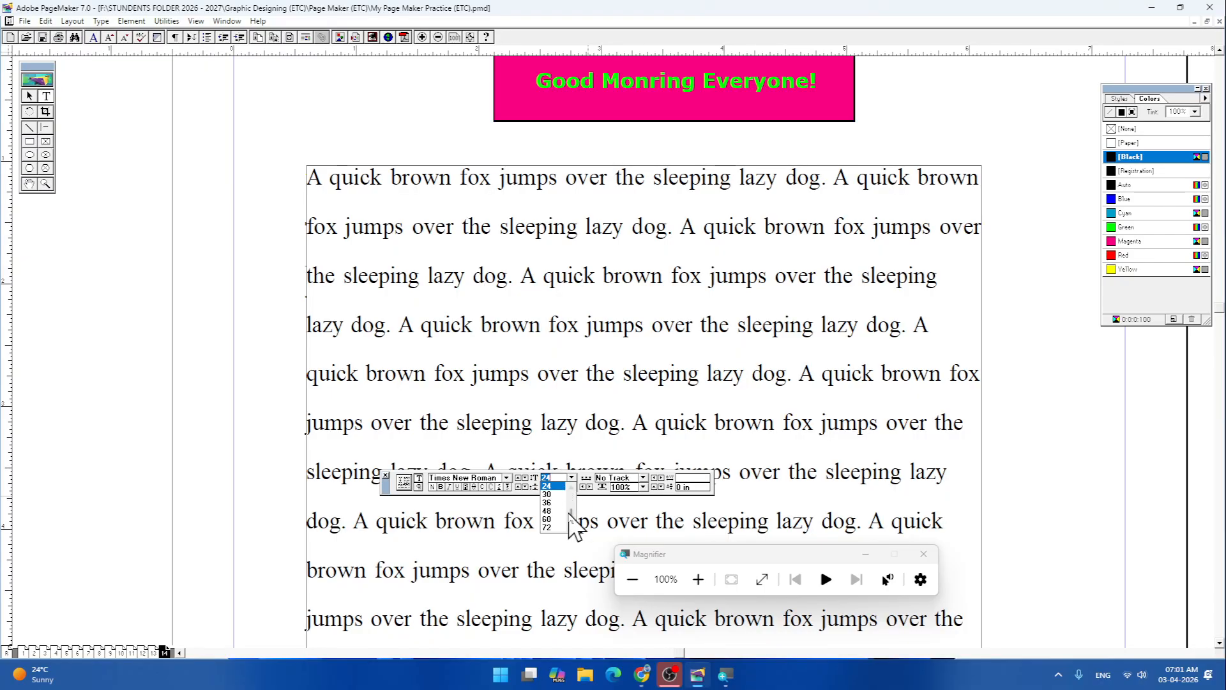
scroll(571, 511, up, 2)
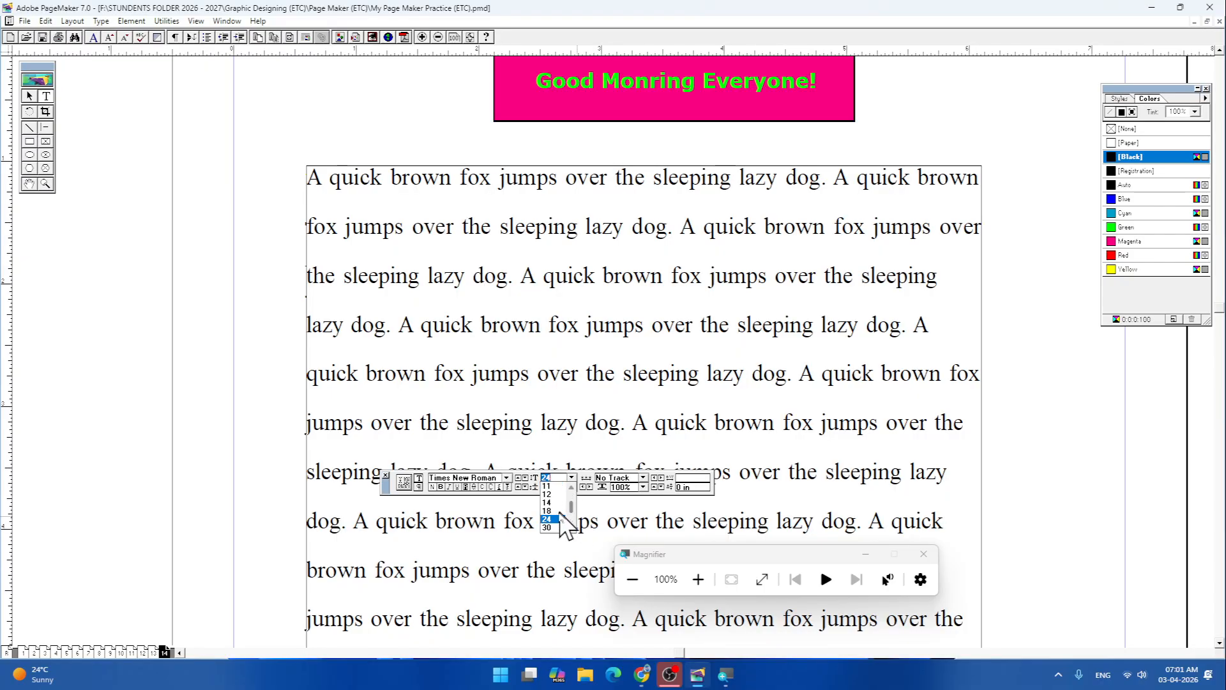
click(547, 502)
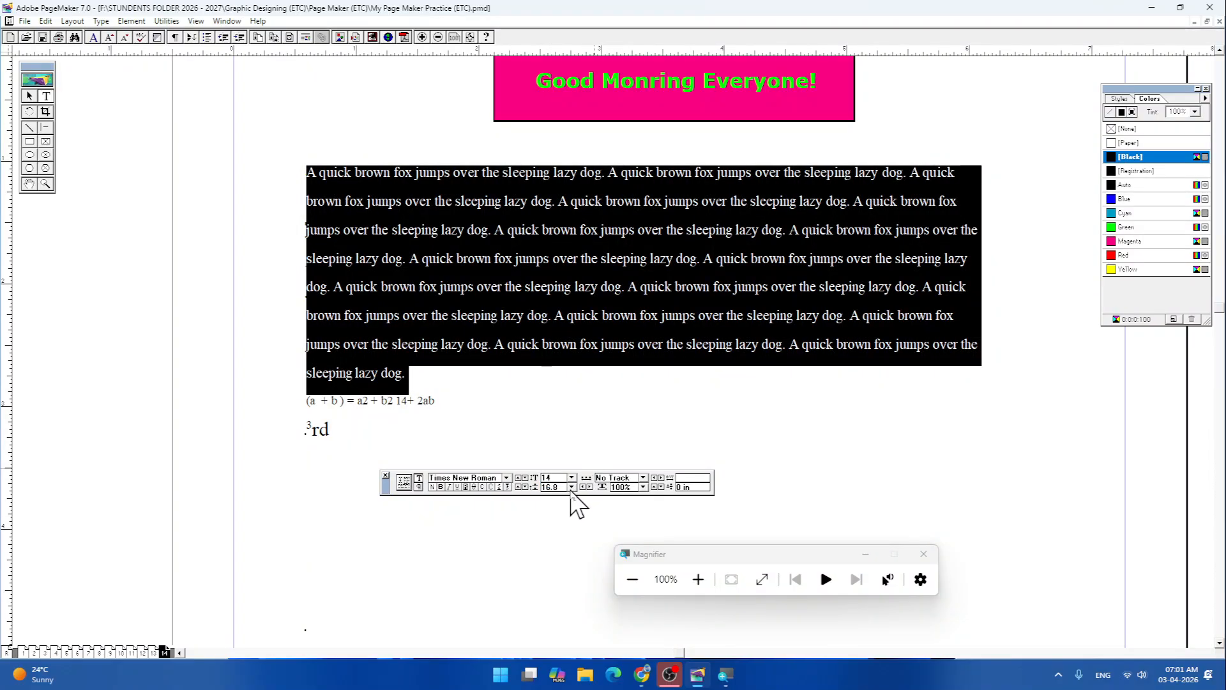
- Set the fox paragraph's leading to 14.5 points
click(571, 487)
click(572, 487)
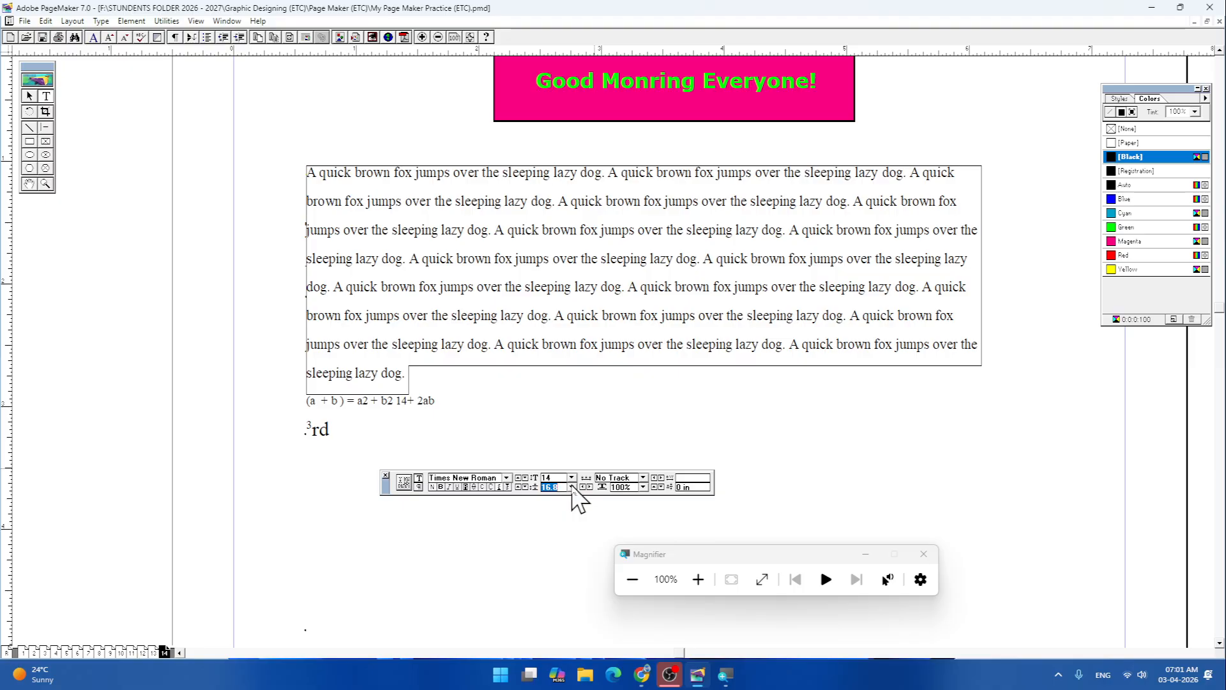
click(572, 488)
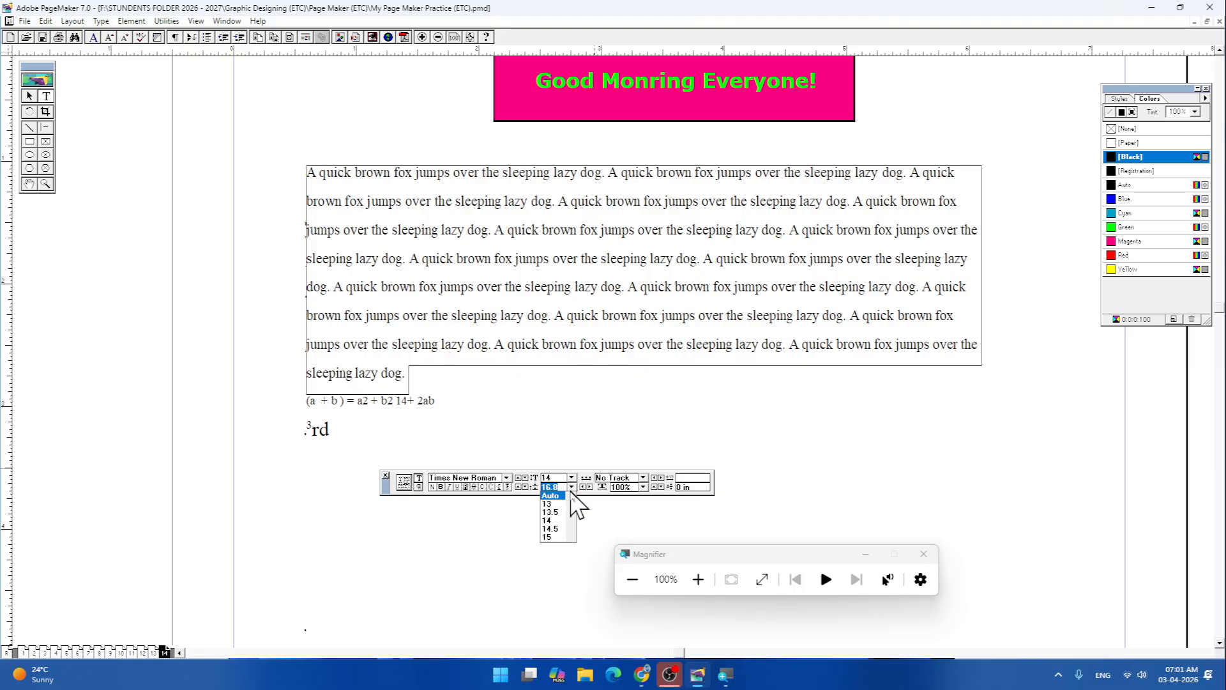
click(549, 516)
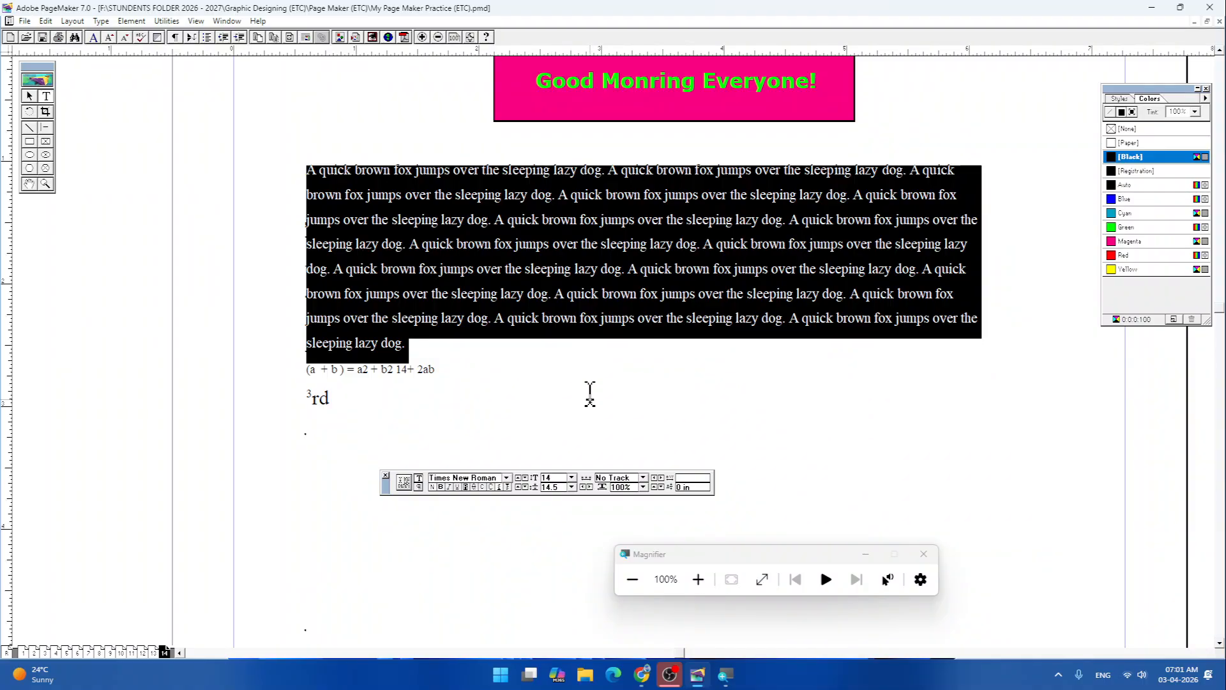
- Reselect the whole fox paragraph and set its leading to 15.5 points
click(497, 360)
drag(308, 179, 416, 347)
click(573, 488)
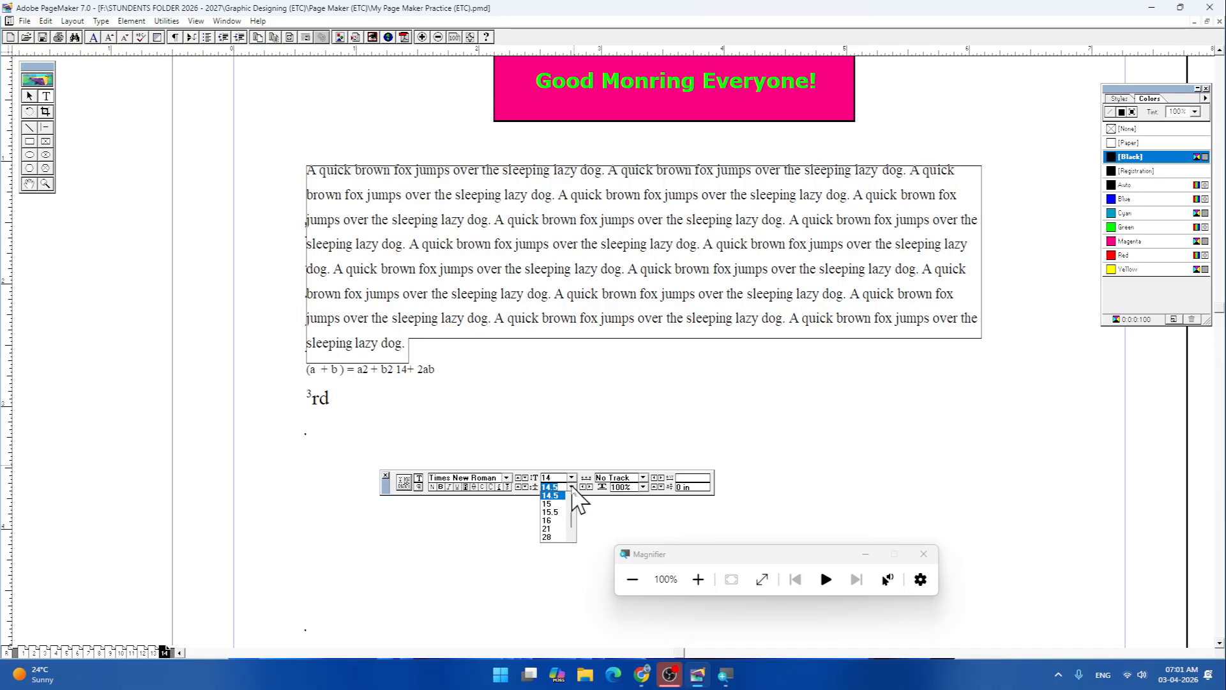
click(549, 512)
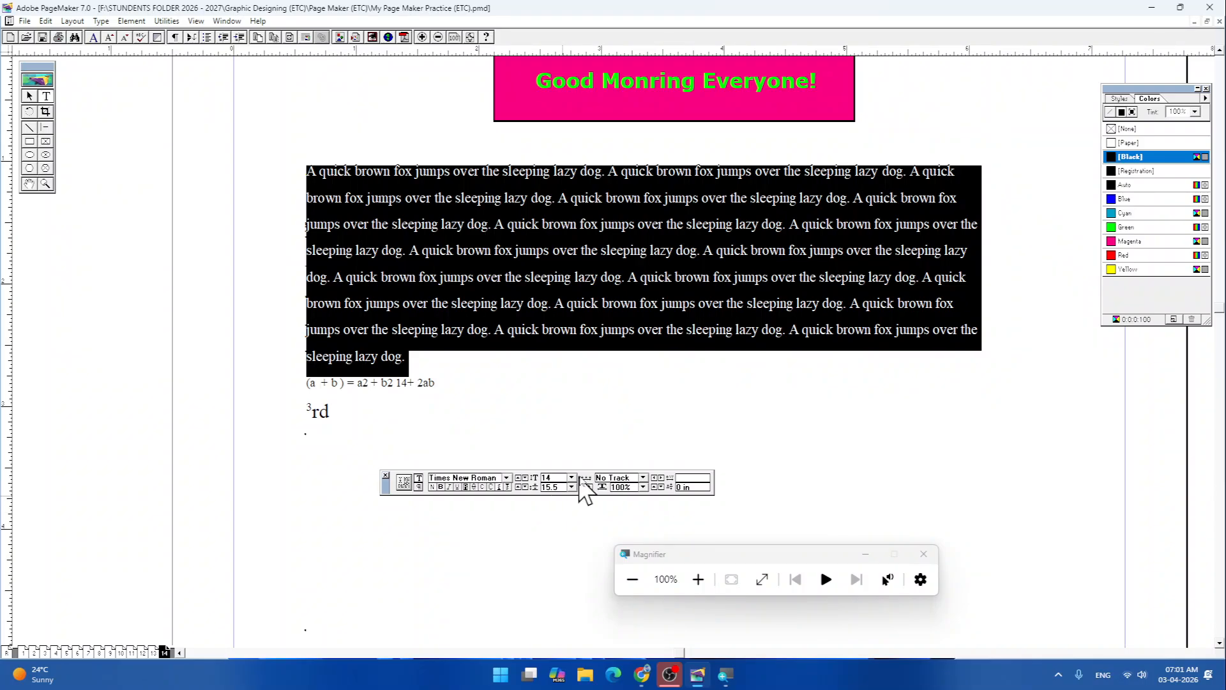
- Open the preset leading values for the fox paragraph
click(572, 487)
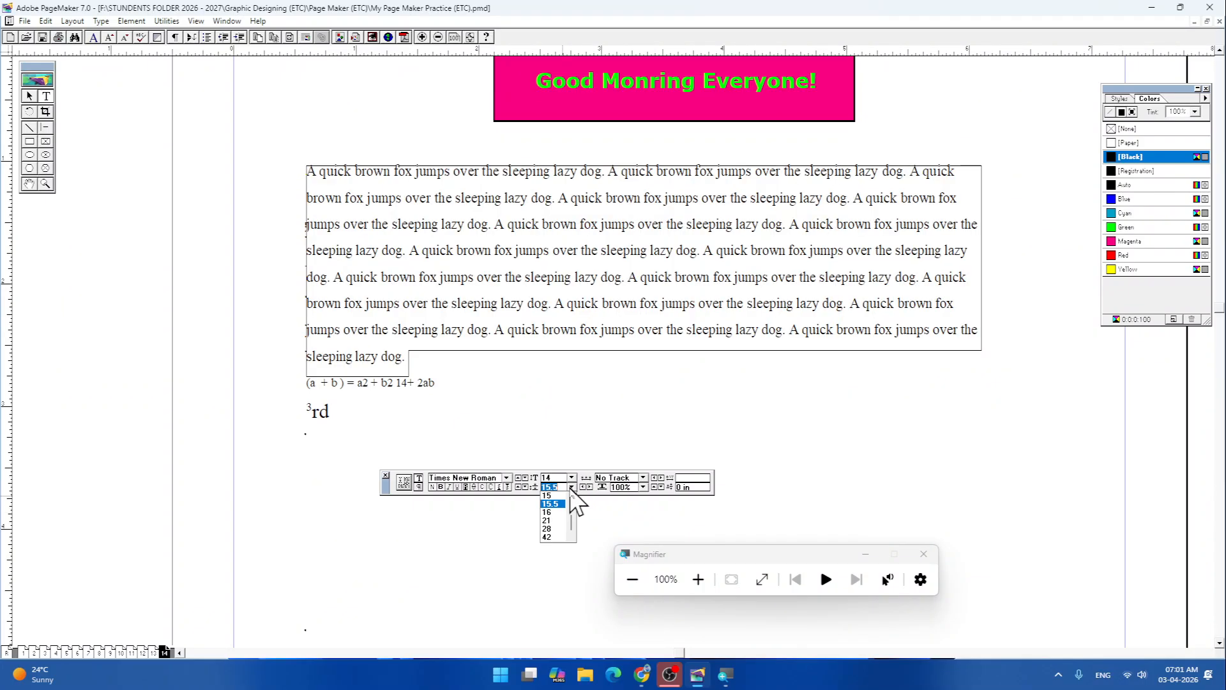
- Try a leading of 28 on the quick brown fox paragraph, and set it to 15 instead
click(550, 520)
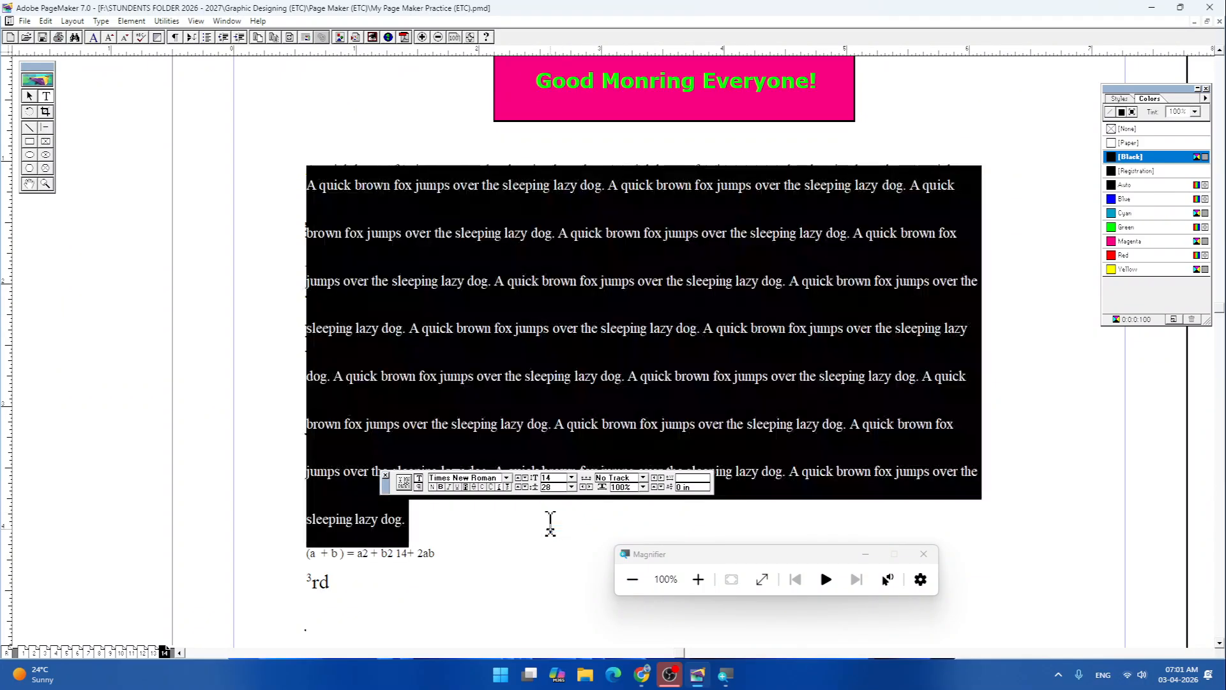
click(572, 487)
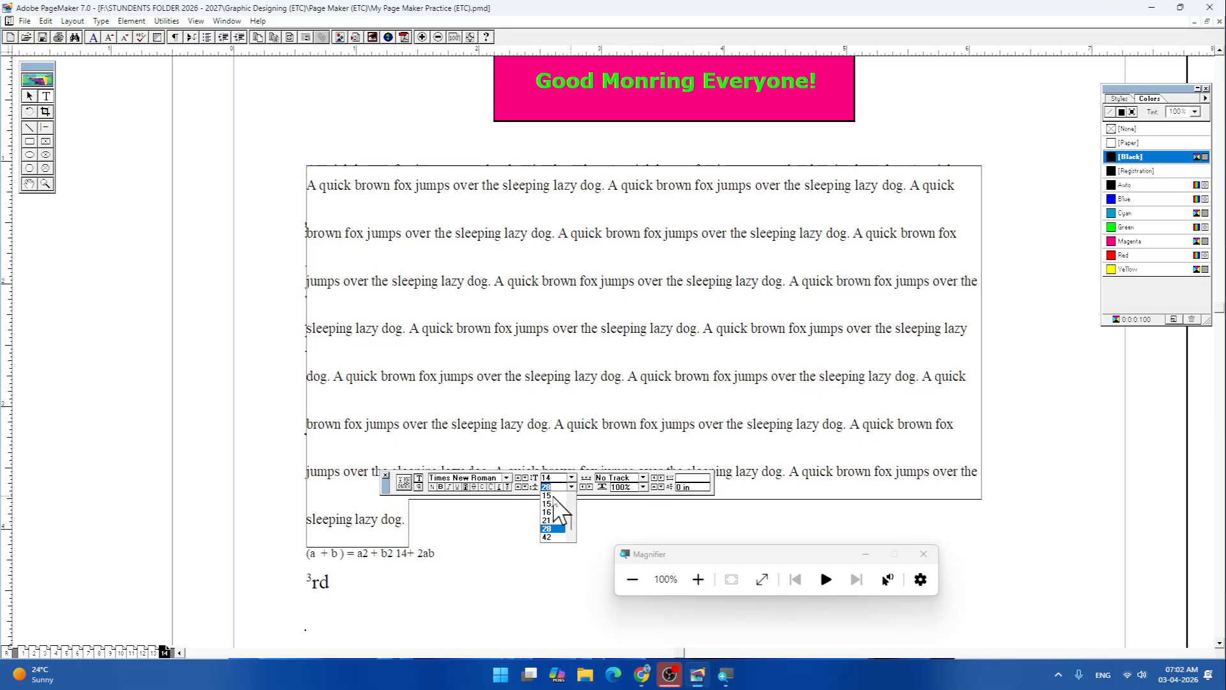
click(555, 504)
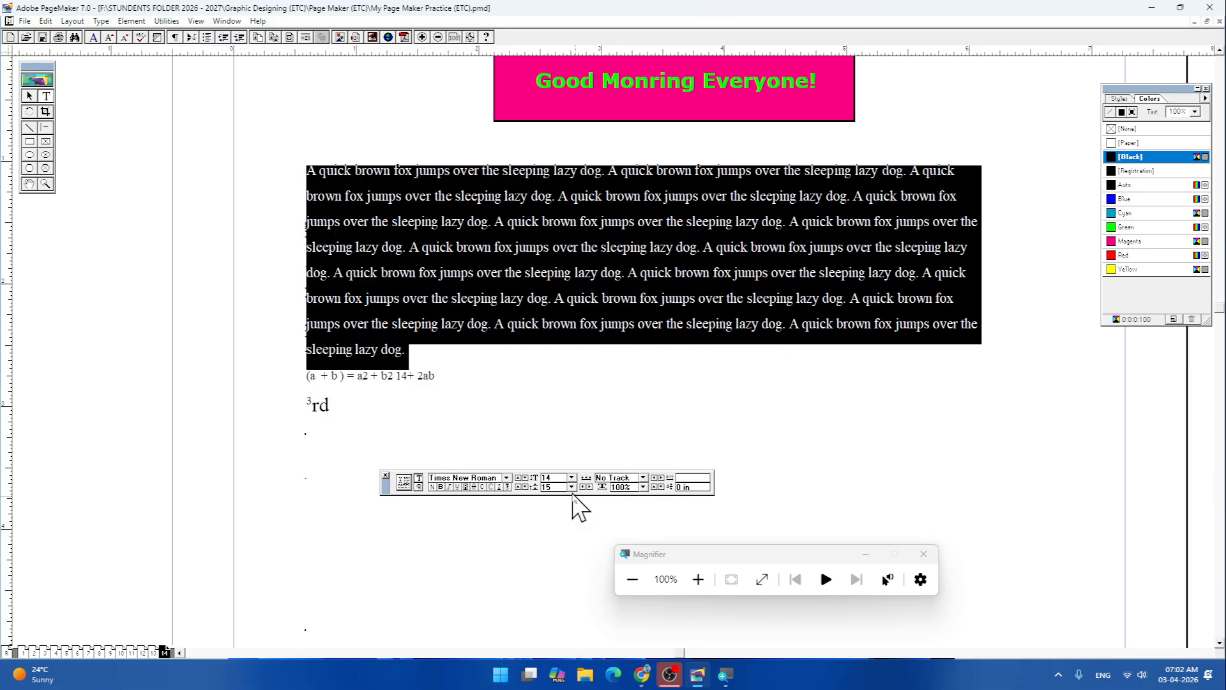
- Apply Very Loose, Loose and Normal tracking in turn to the quick brown fox paragraph
click(643, 478)
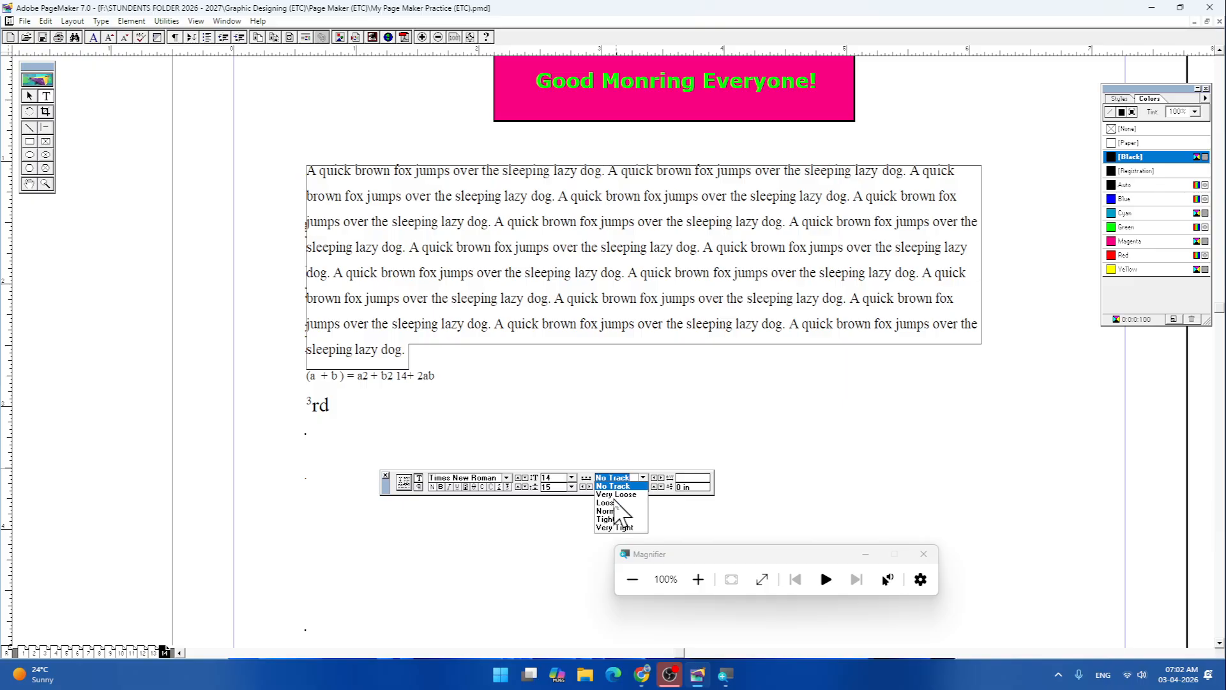
click(616, 494)
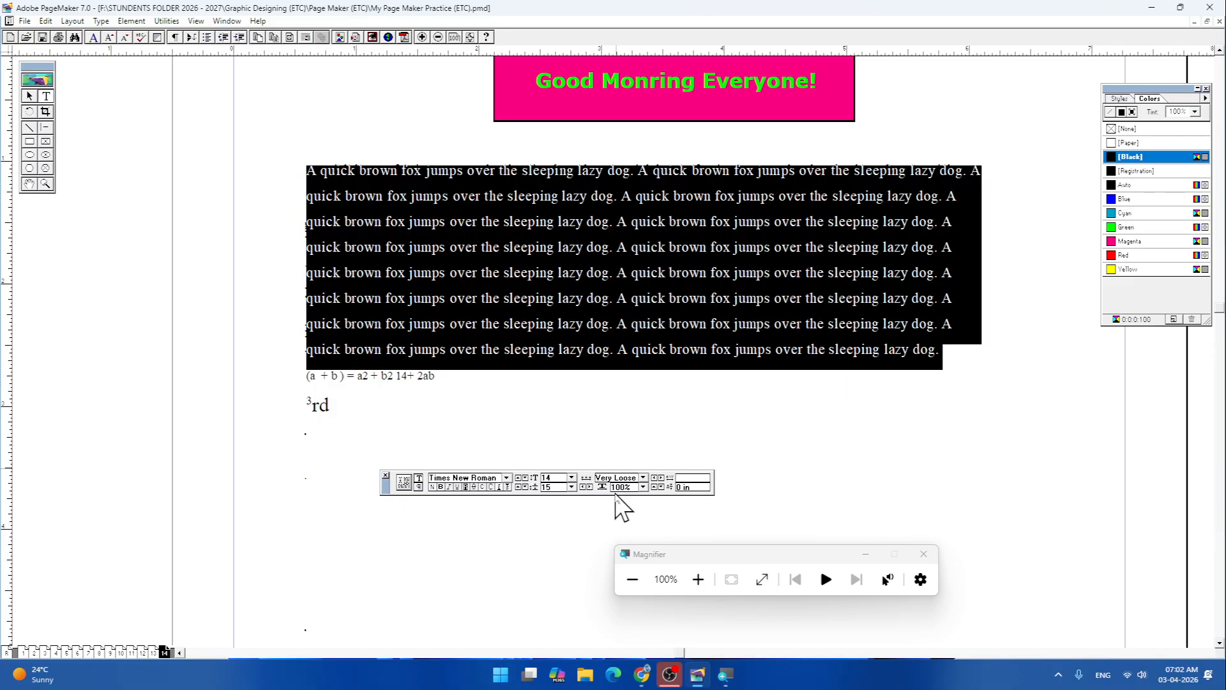
click(643, 478)
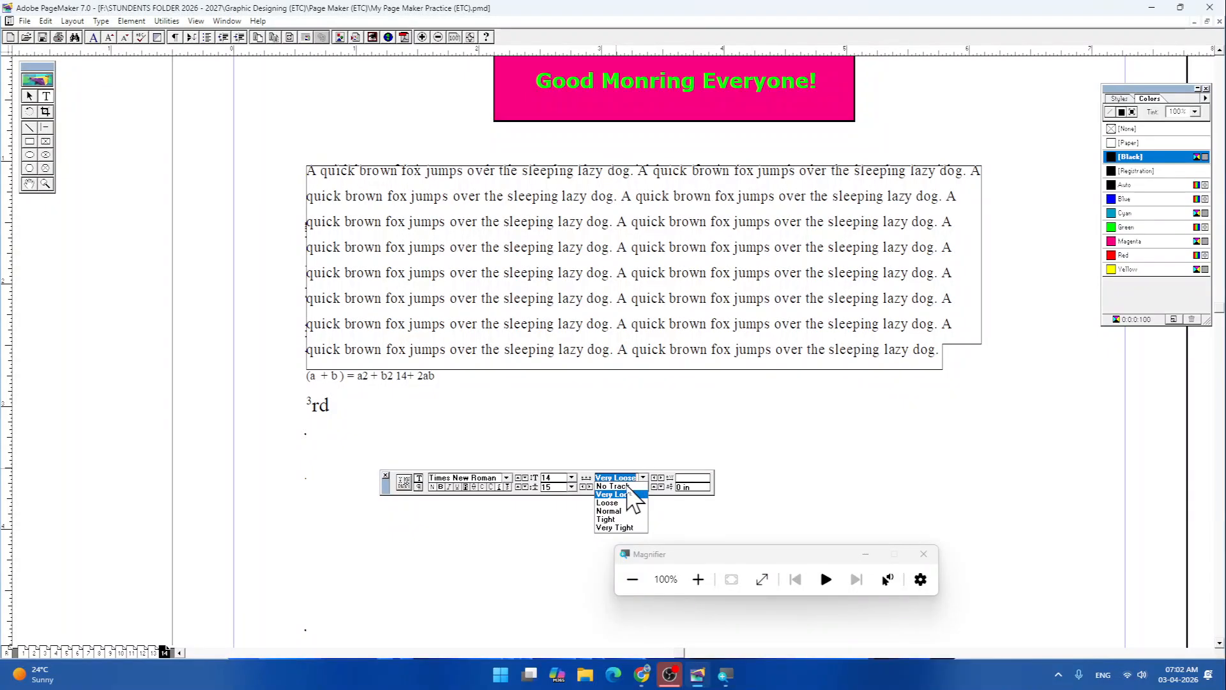
click(610, 502)
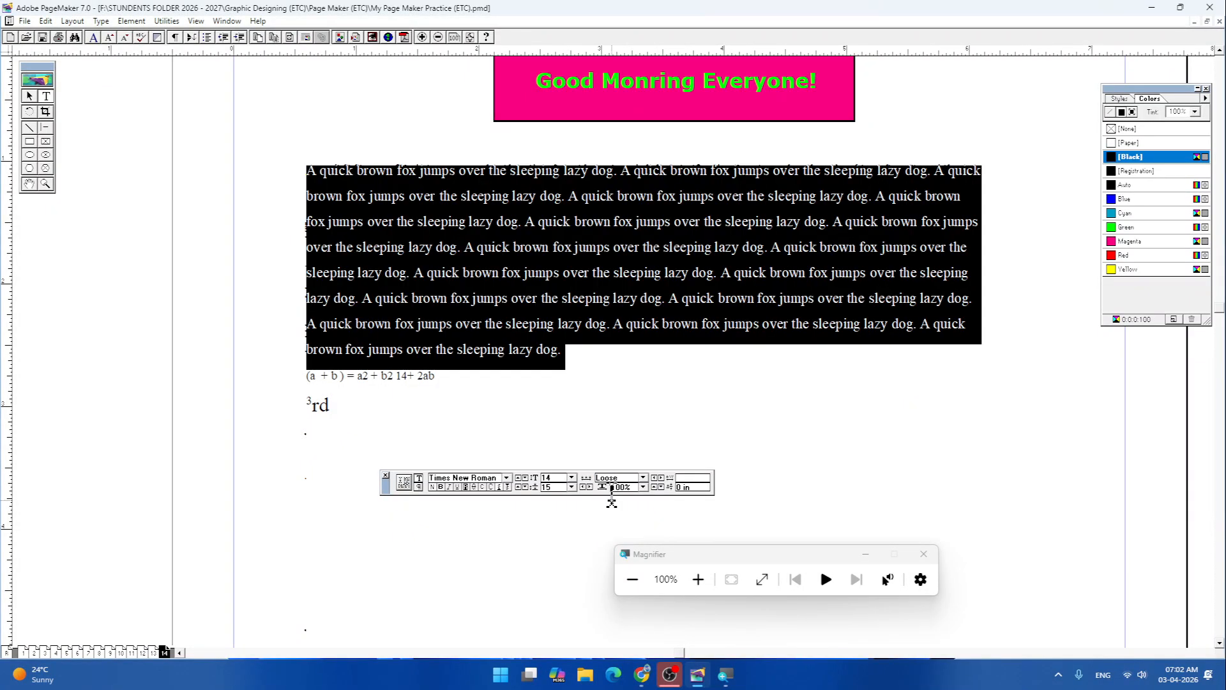
click(643, 478)
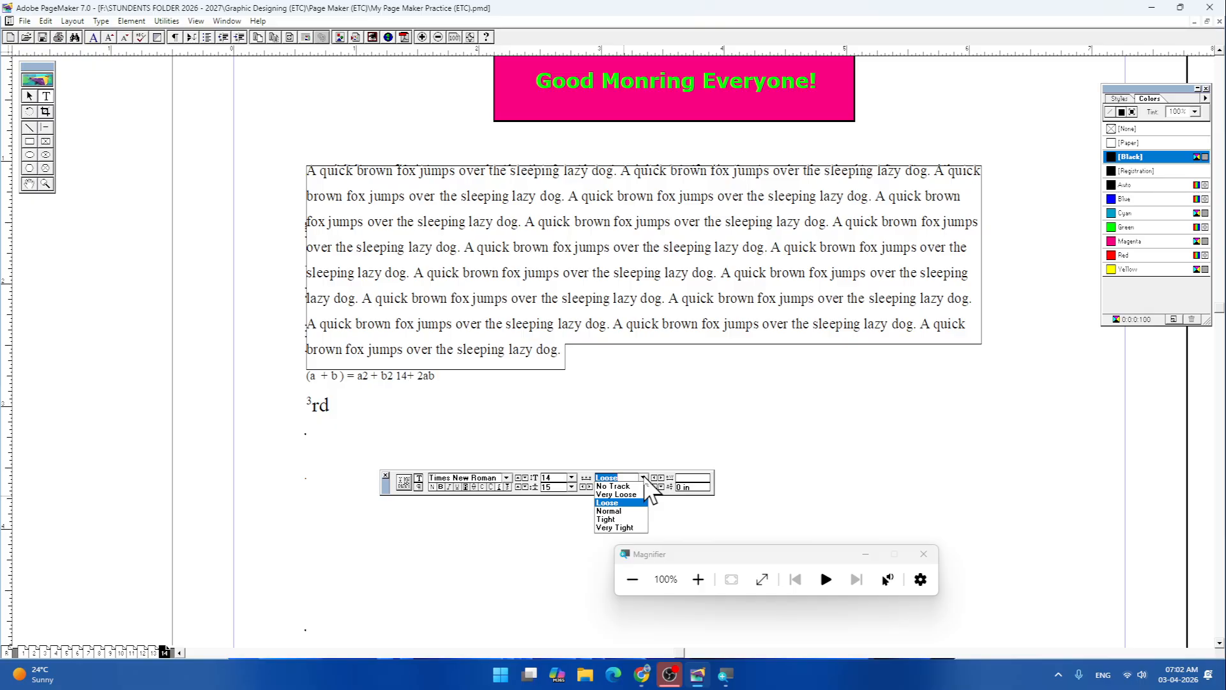
click(609, 511)
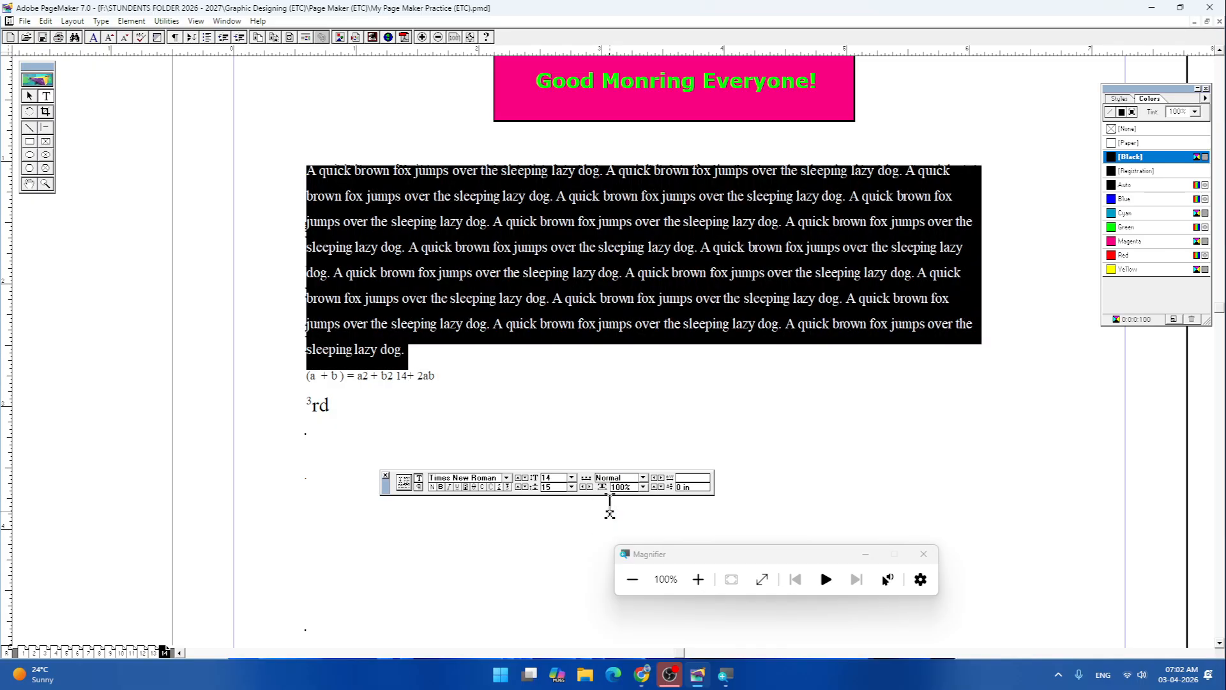
- Try Tight and Very Tight tracking on the fox paragraph, return it to Normal, and deselect the text
click(643, 479)
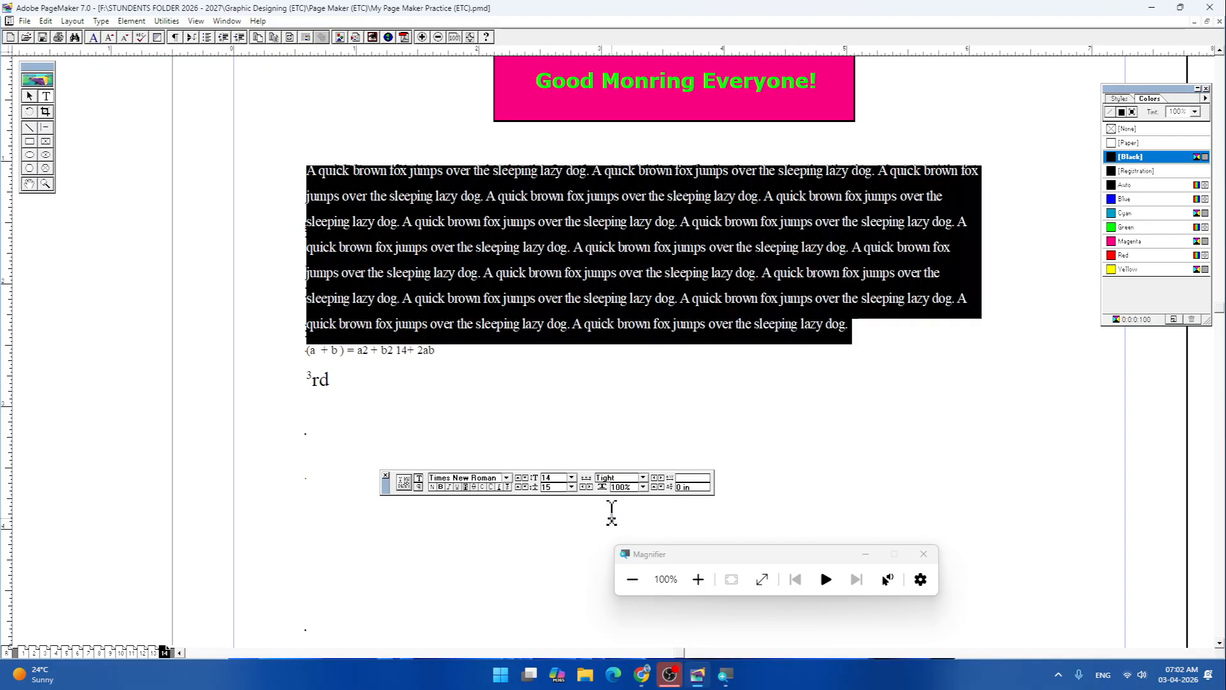
click(607, 519)
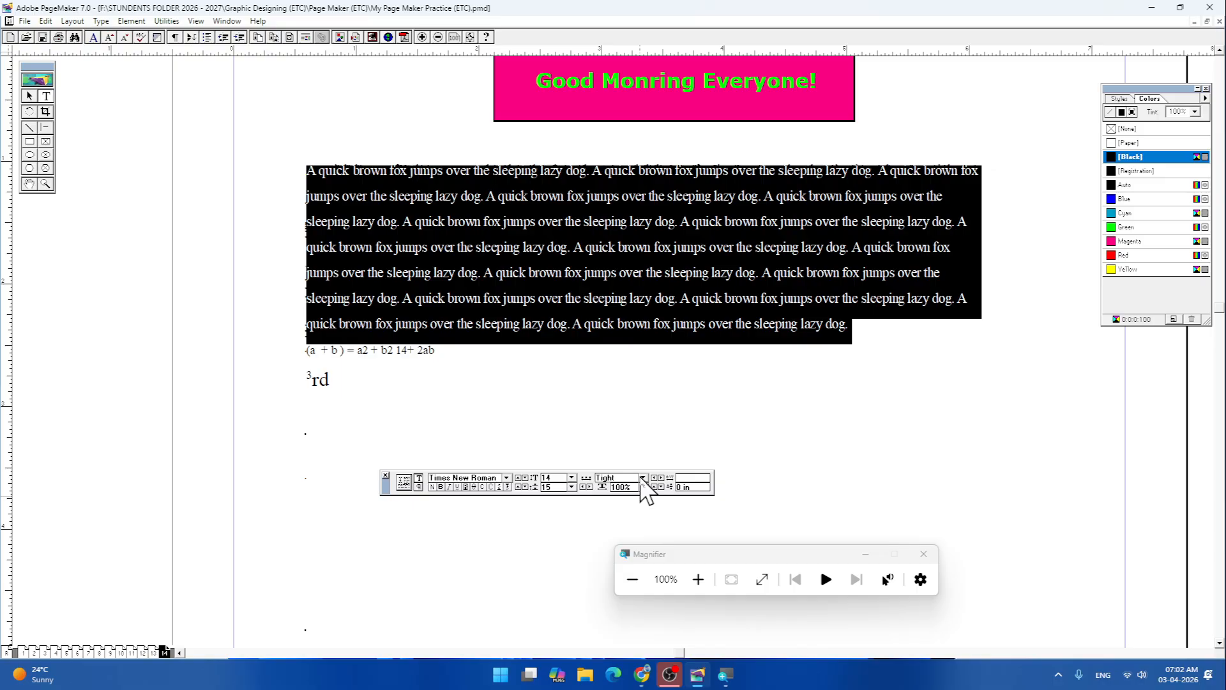
click(643, 478)
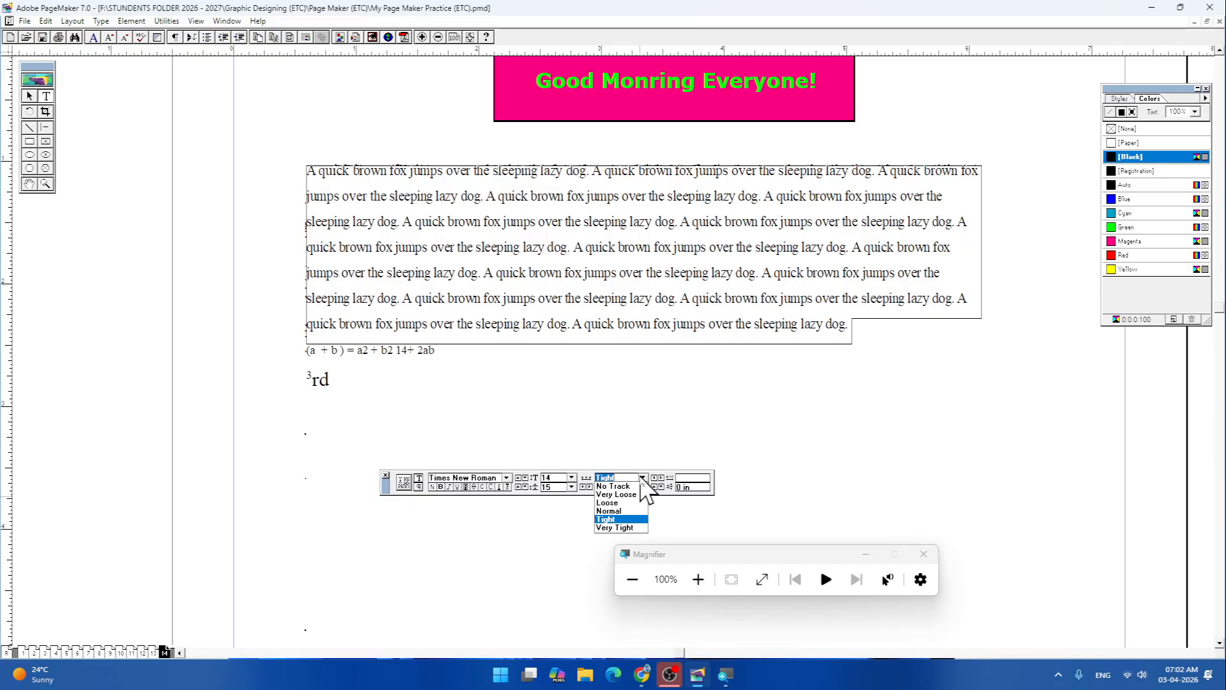
click(614, 528)
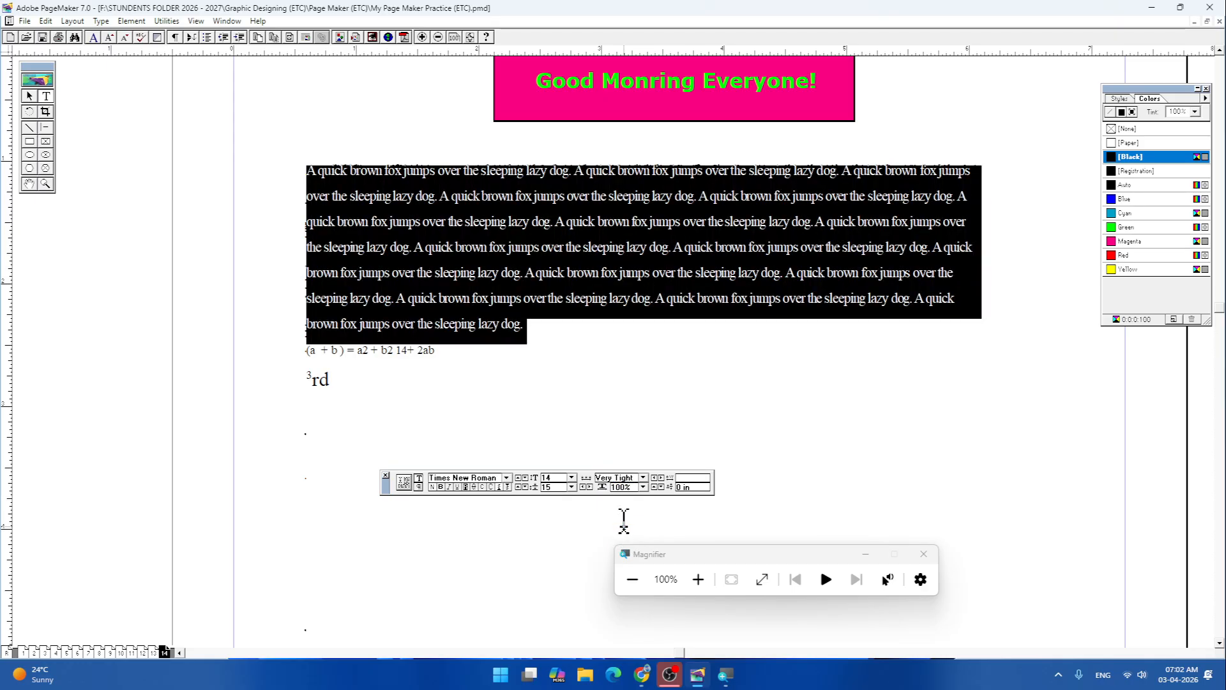
click(643, 479)
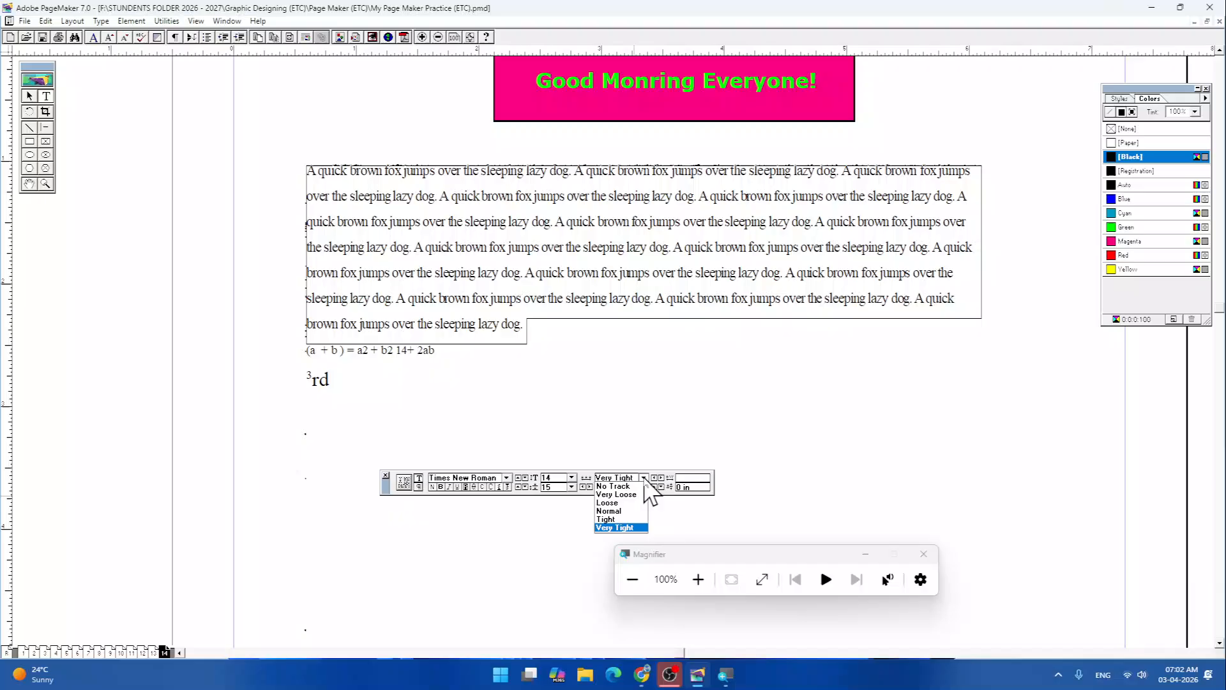
click(613, 511)
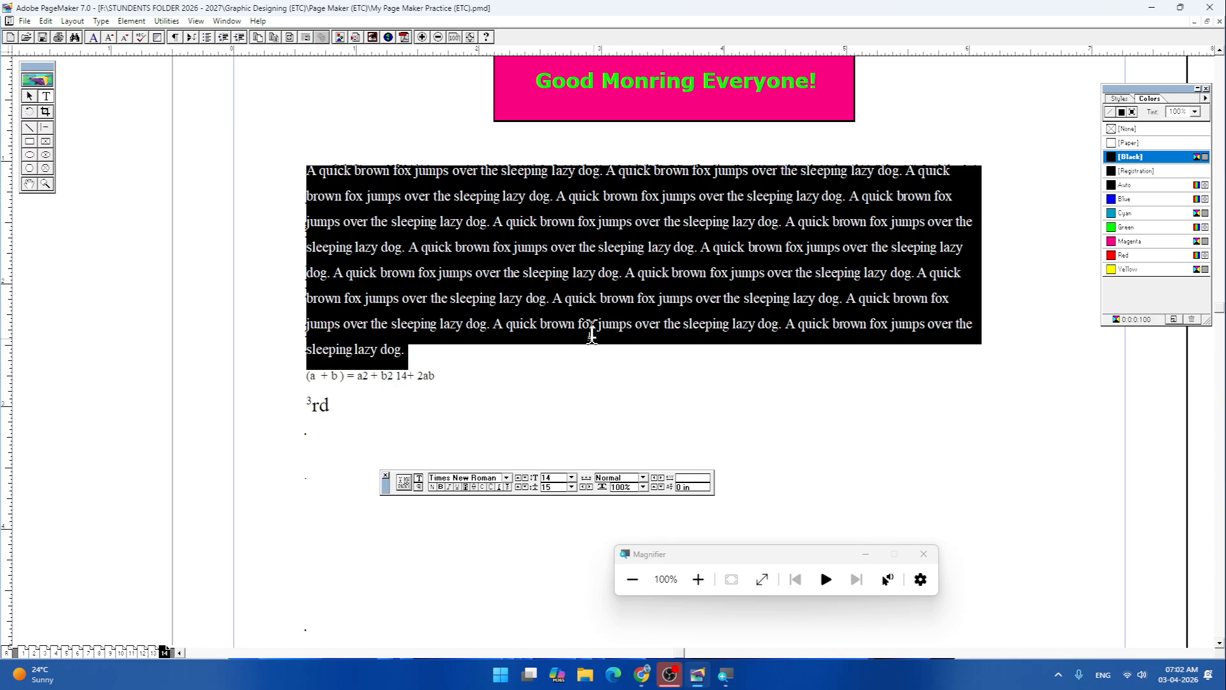
click(530, 352)
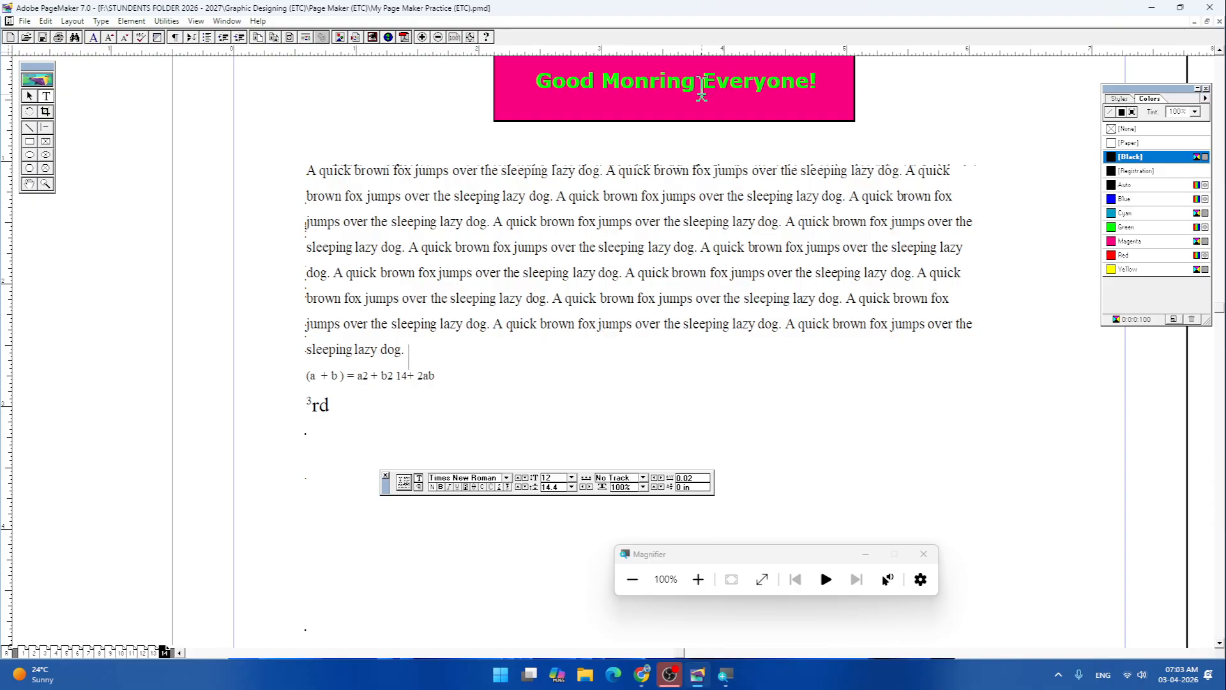
- Select the word "Everyone!" in the pink heading box and widen its kerning to 0.13
drag(702, 82, 817, 86)
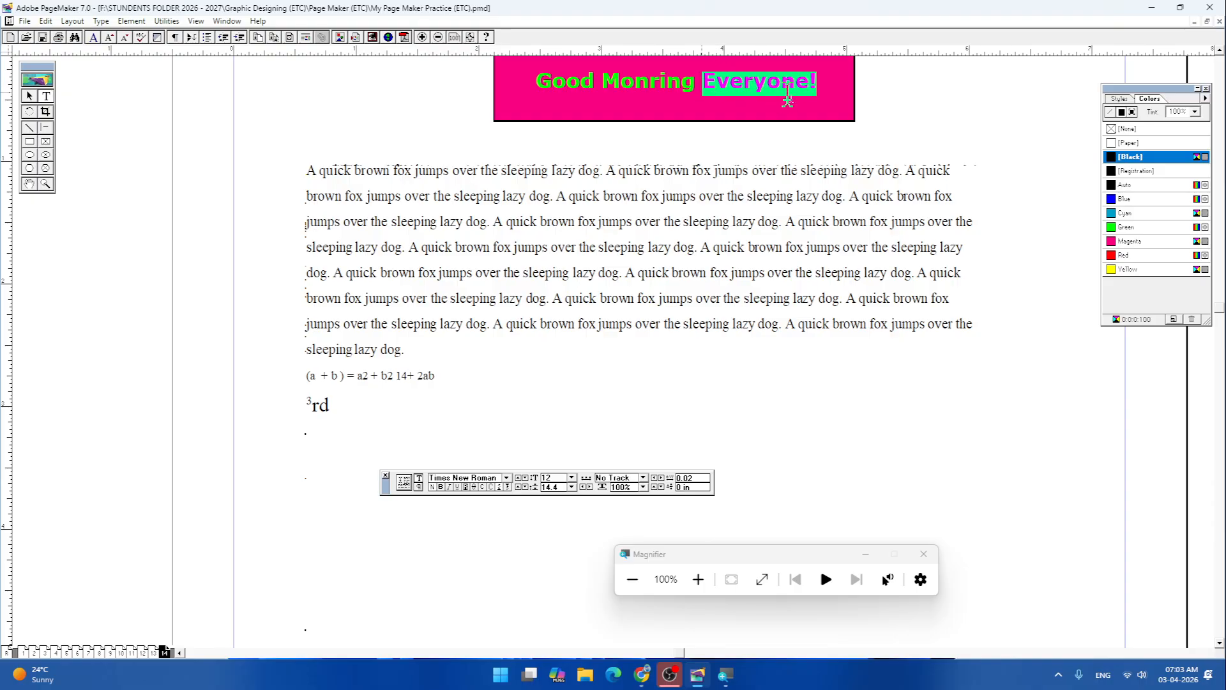
click(662, 480)
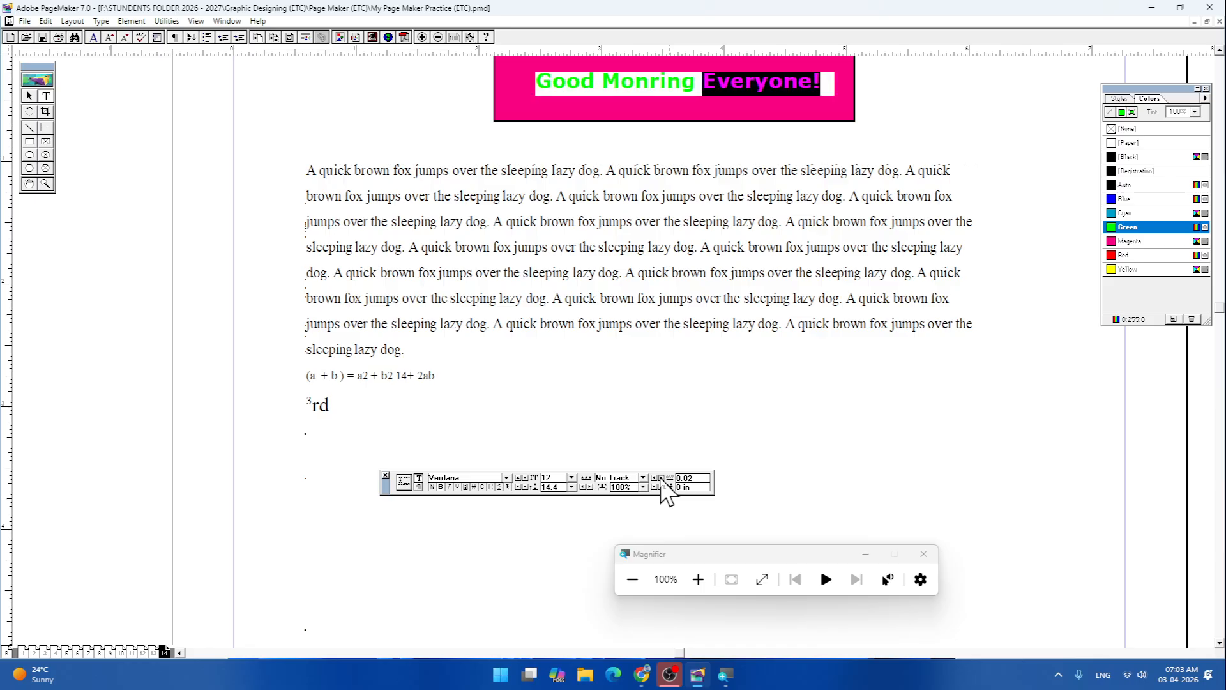
click(662, 480)
click(661, 482)
click(662, 480)
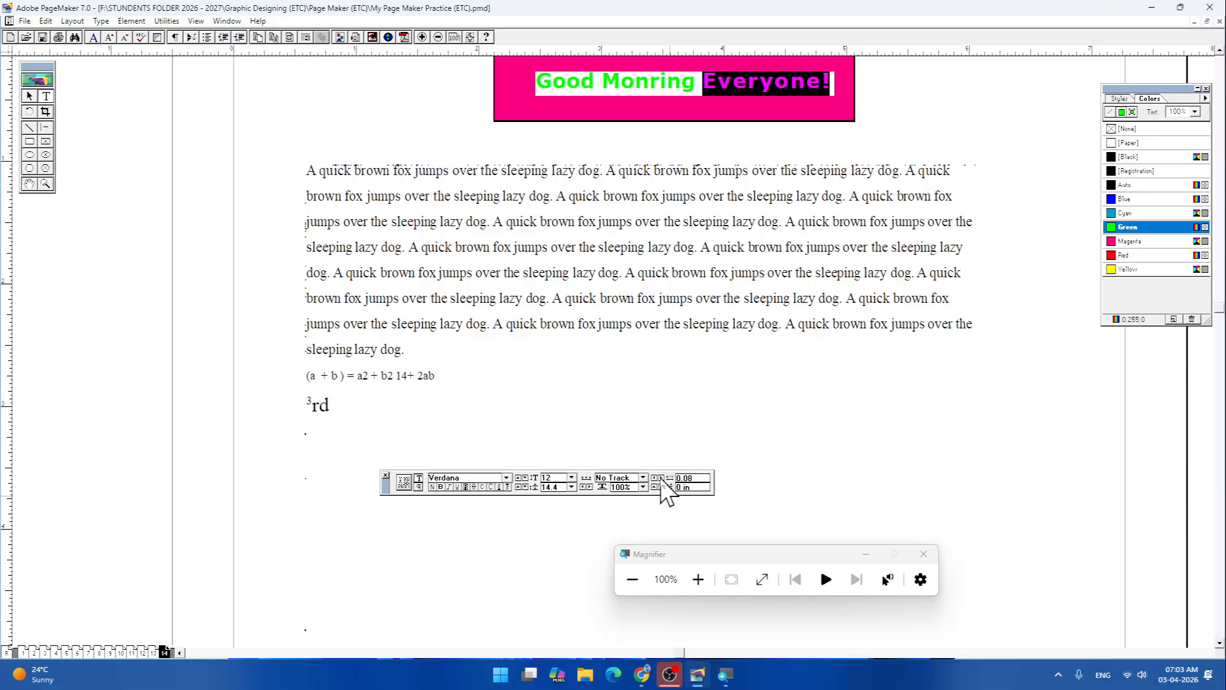
click(663, 481)
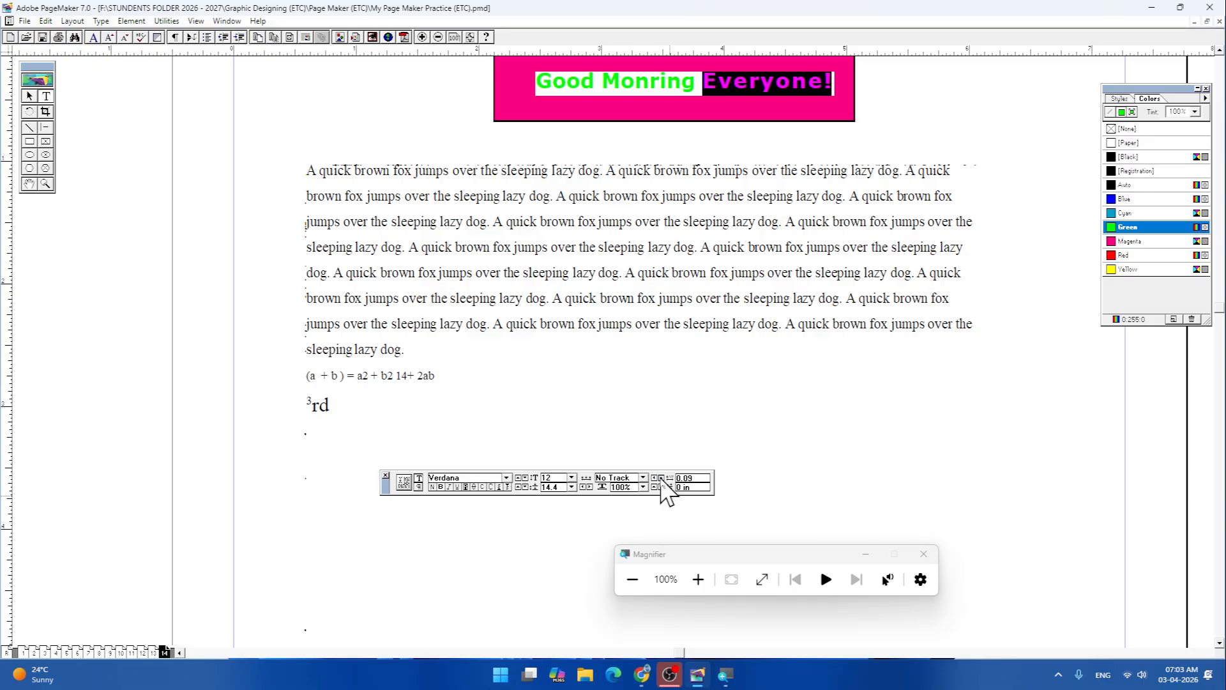
click(662, 480)
click(662, 481)
click(662, 480)
click(662, 481)
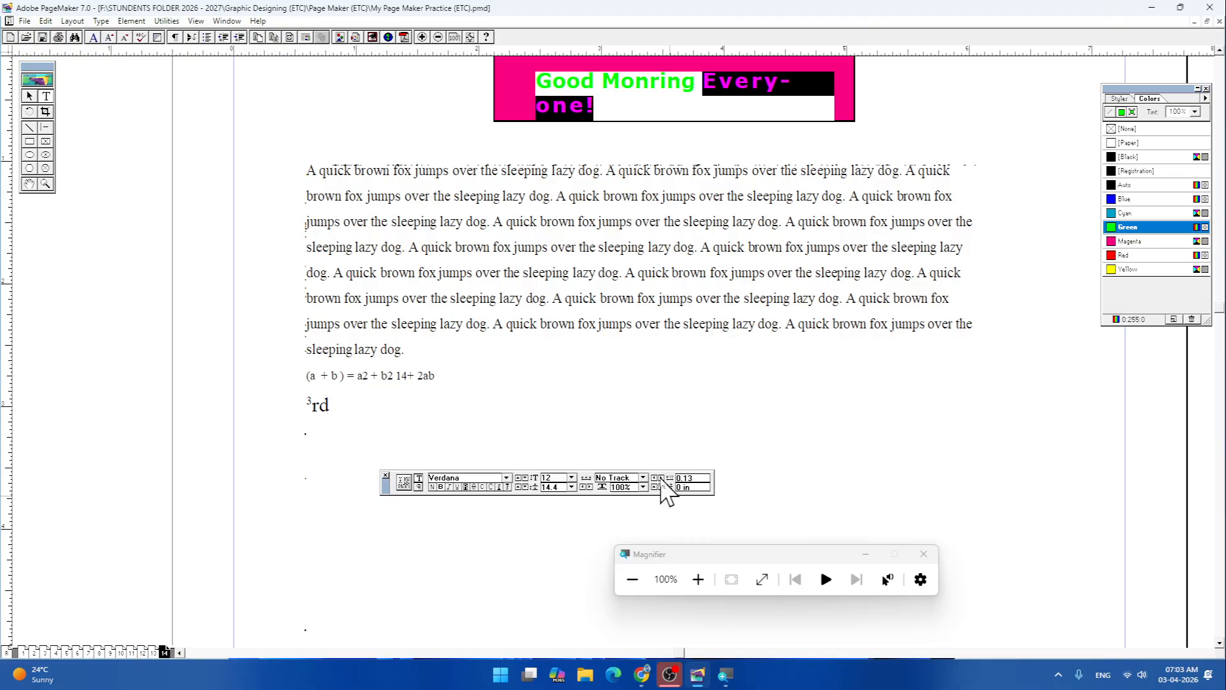
- Reduce the kerning of the word "Everyone!" to 0
click(655, 481)
click(654, 480)
click(654, 481)
click(654, 480)
click(654, 480)
click(654, 480)
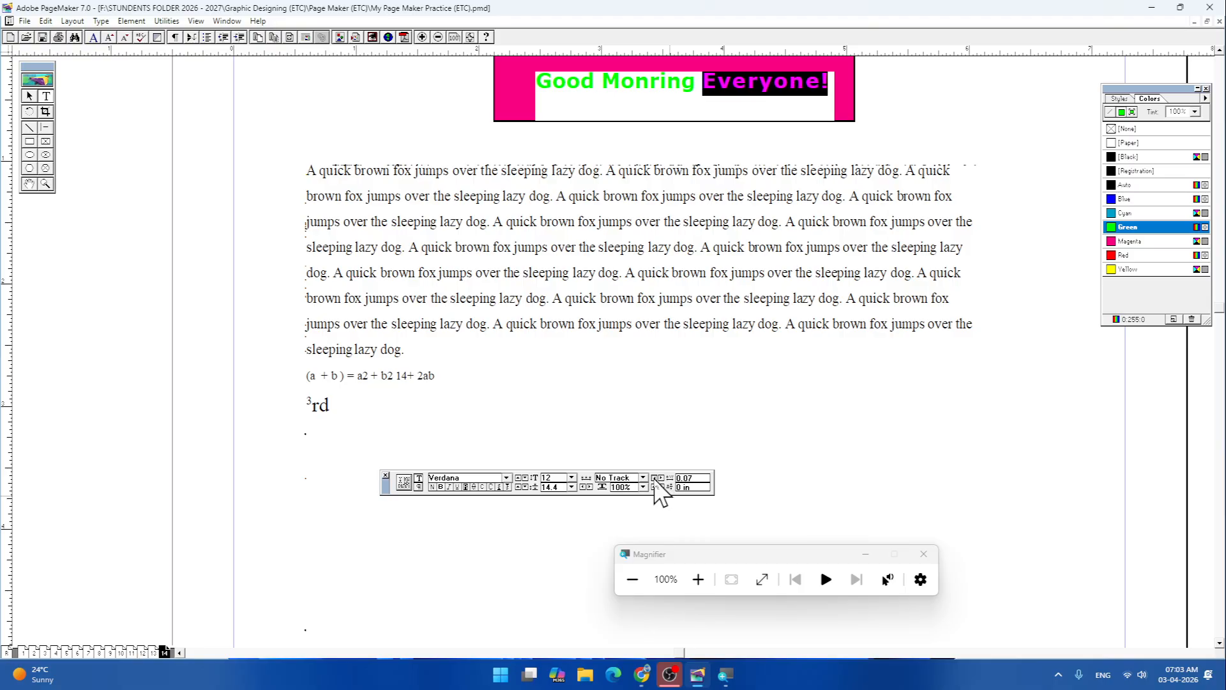
click(654, 480)
click(655, 480)
click(654, 481)
click(655, 480)
click(655, 480)
click(654, 480)
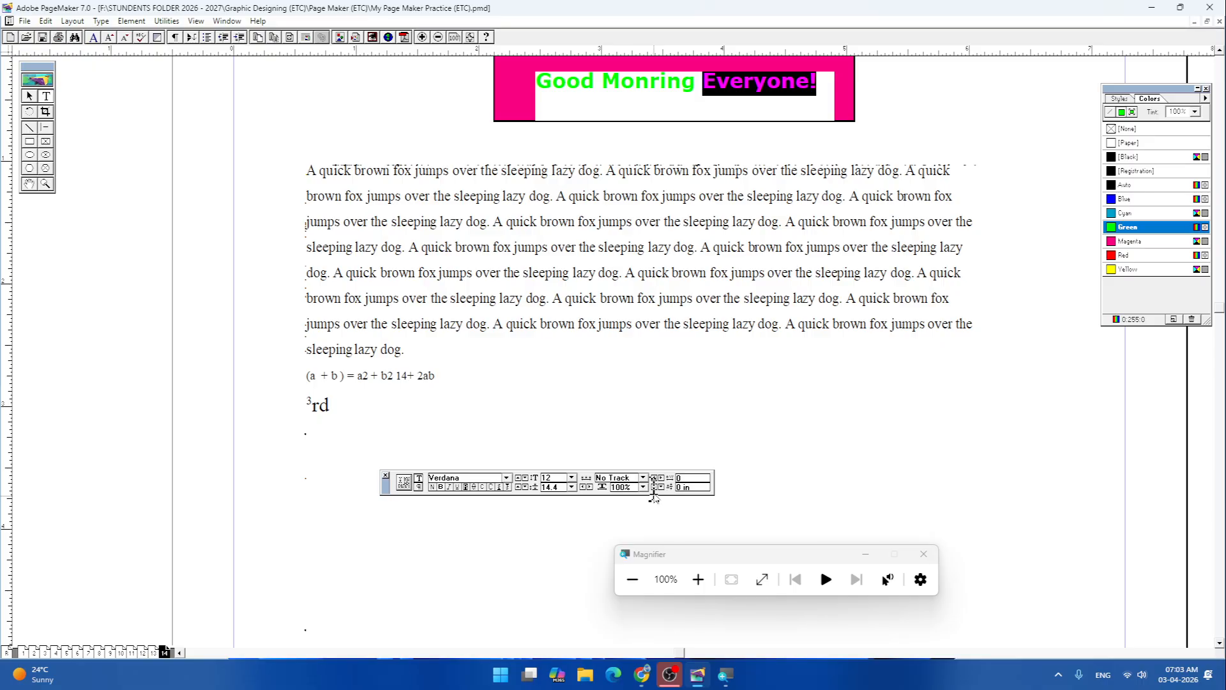
- Raise the word "Everyone!" above its line with a baseline shift of 0.07 in
click(655, 487)
click(654, 488)
click(655, 487)
click(655, 487)
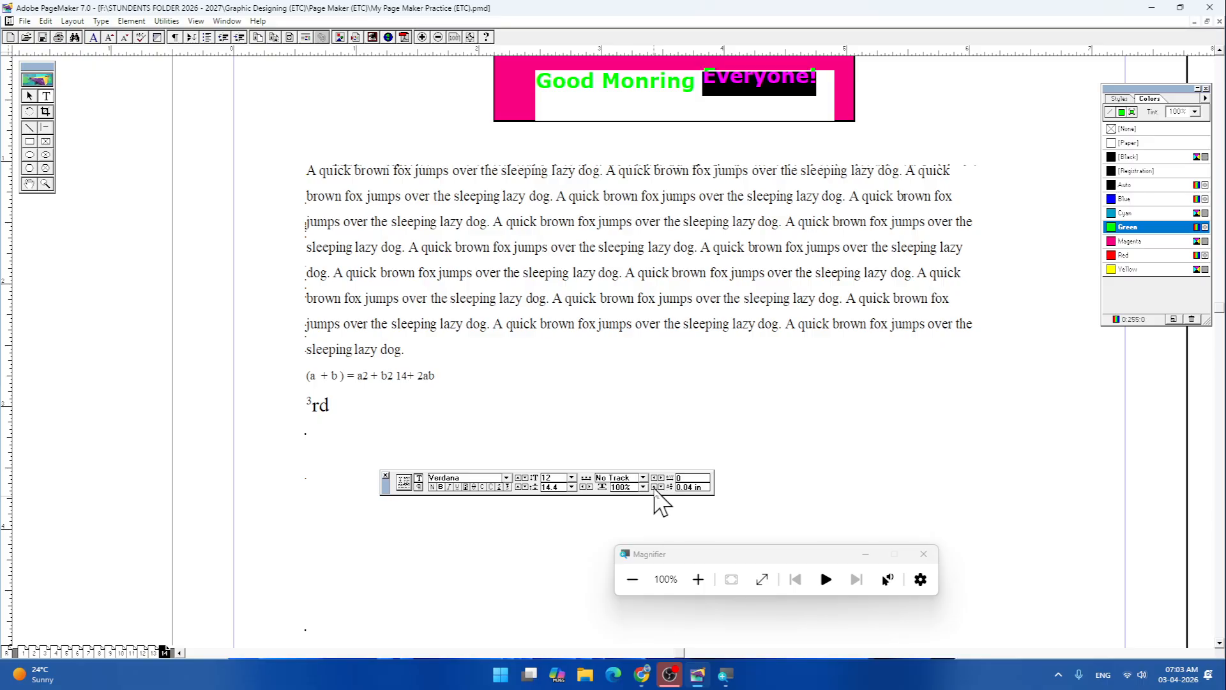
click(654, 487)
click(654, 487)
click(655, 487)
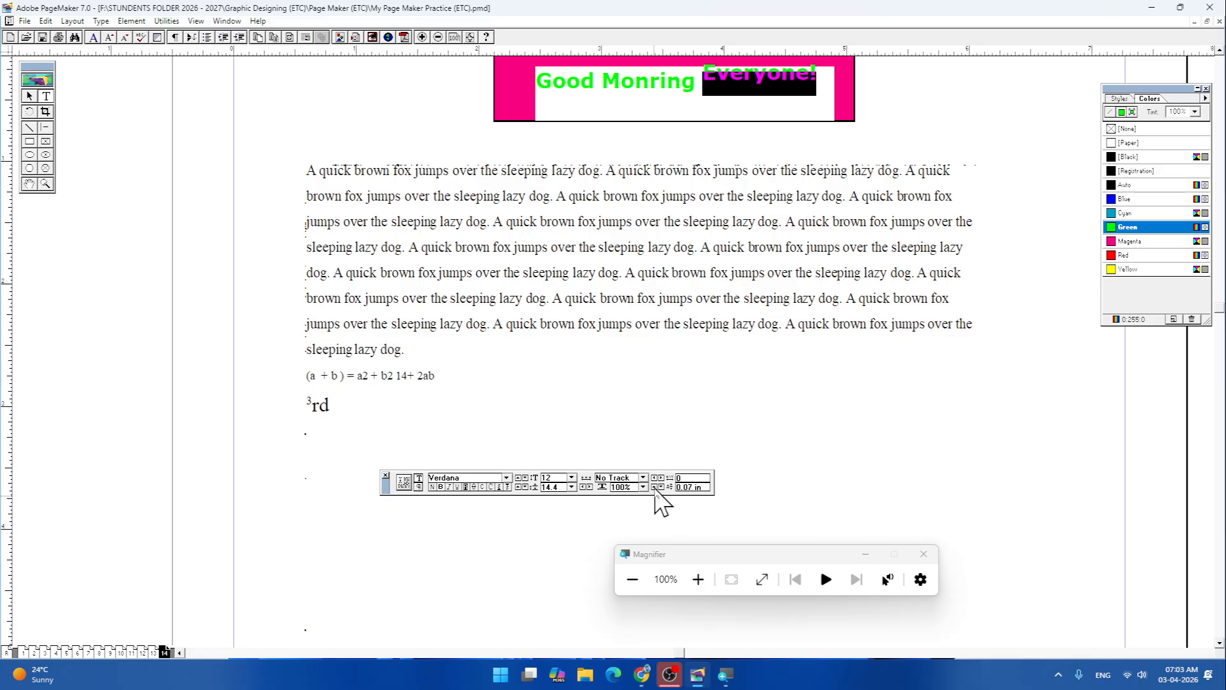
- Lower the word "Everyone!" back to the heading's baseline and deselect it
click(662, 488)
click(662, 488)
click(662, 488)
click(661, 488)
click(662, 488)
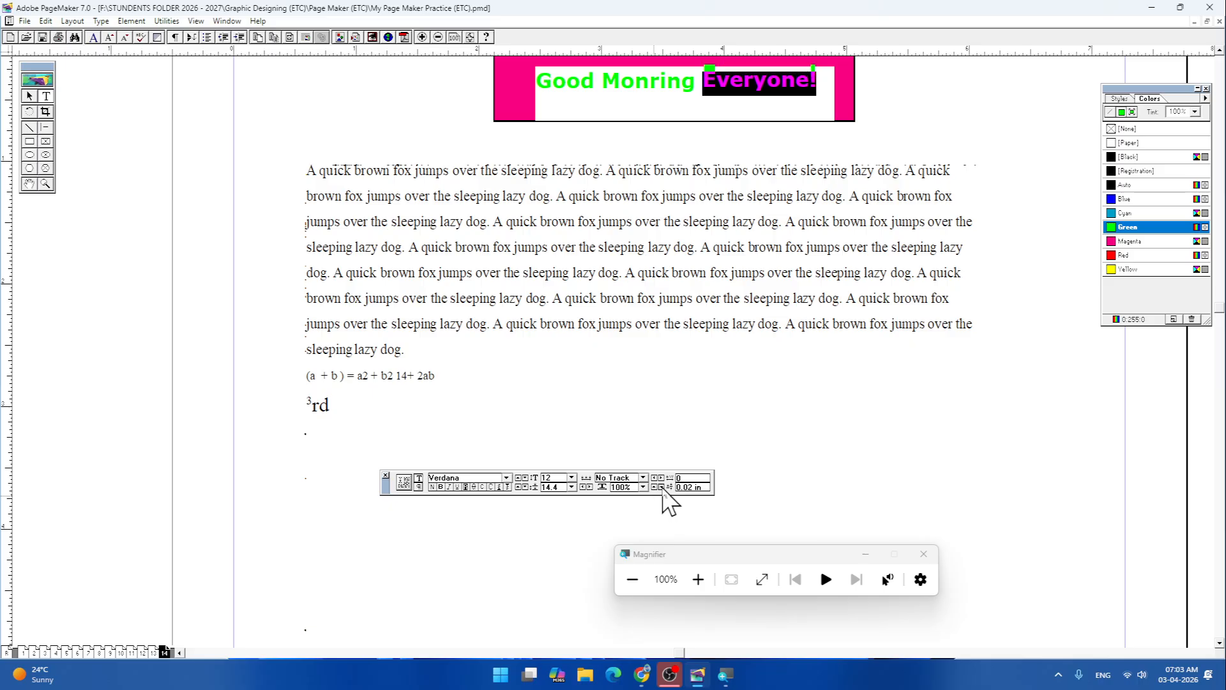
click(661, 488)
click(662, 487)
click(662, 488)
click(631, 427)
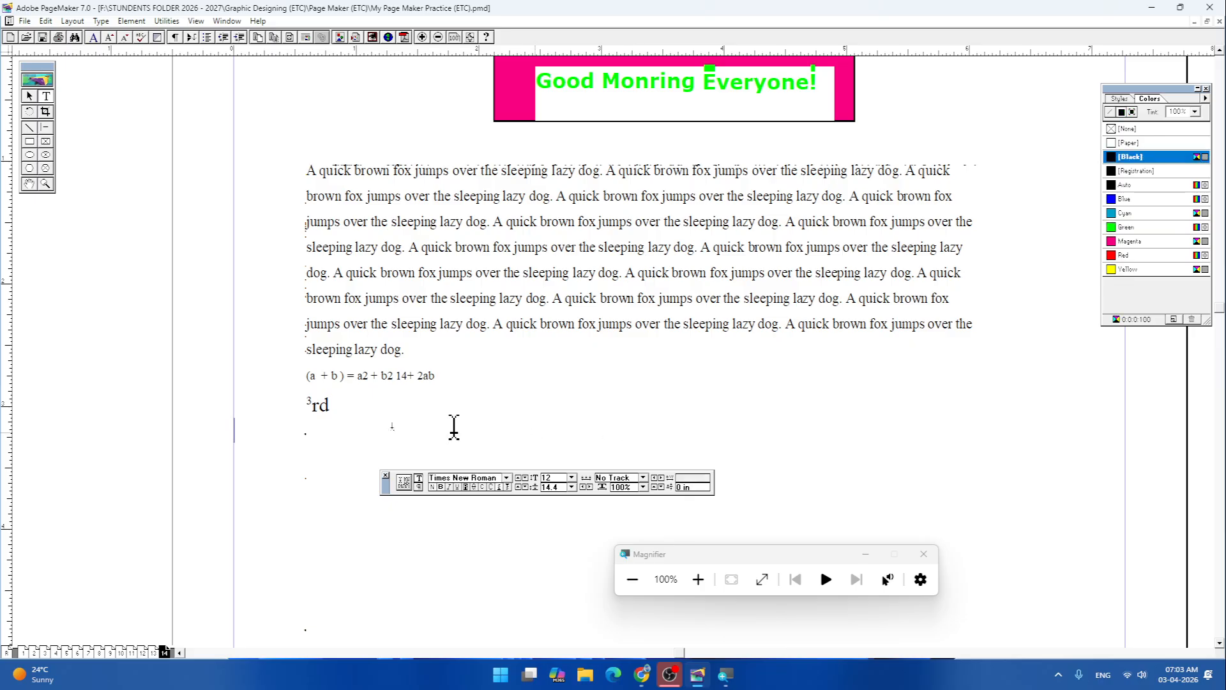
- Raise the 2 after "= a" in the formula with a baseline shift of 0.03 in, and deselect it
drag(361, 377, 370, 378)
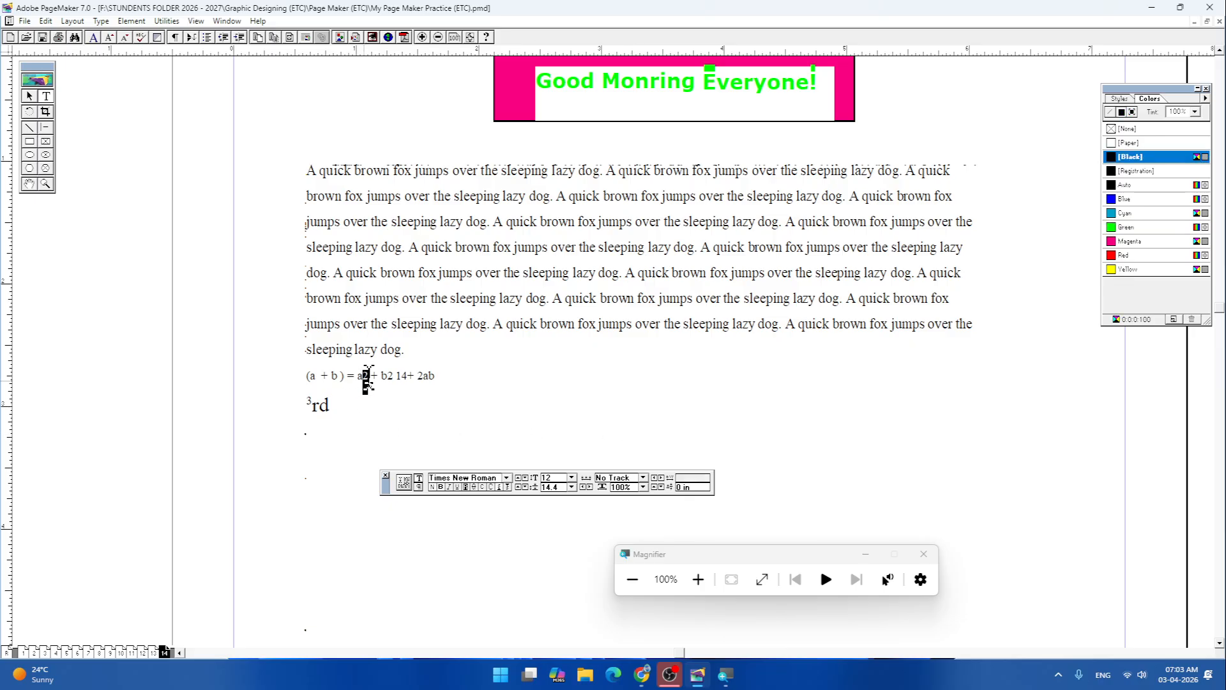
click(654, 488)
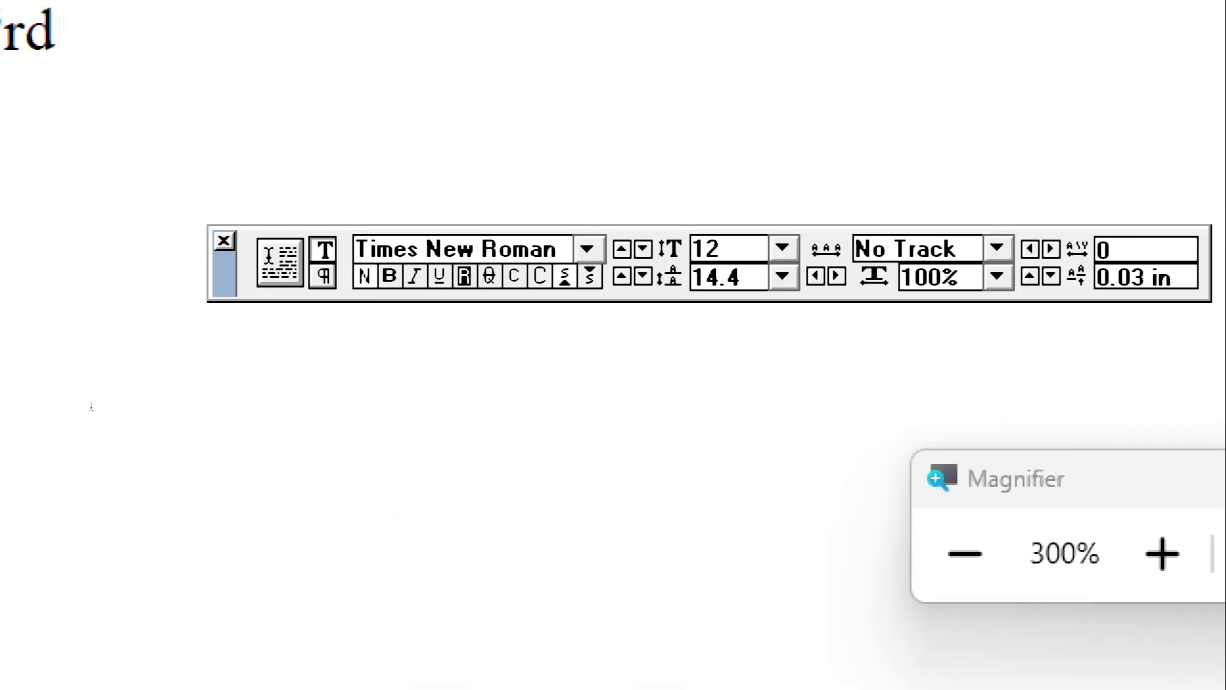
click(385, 135)
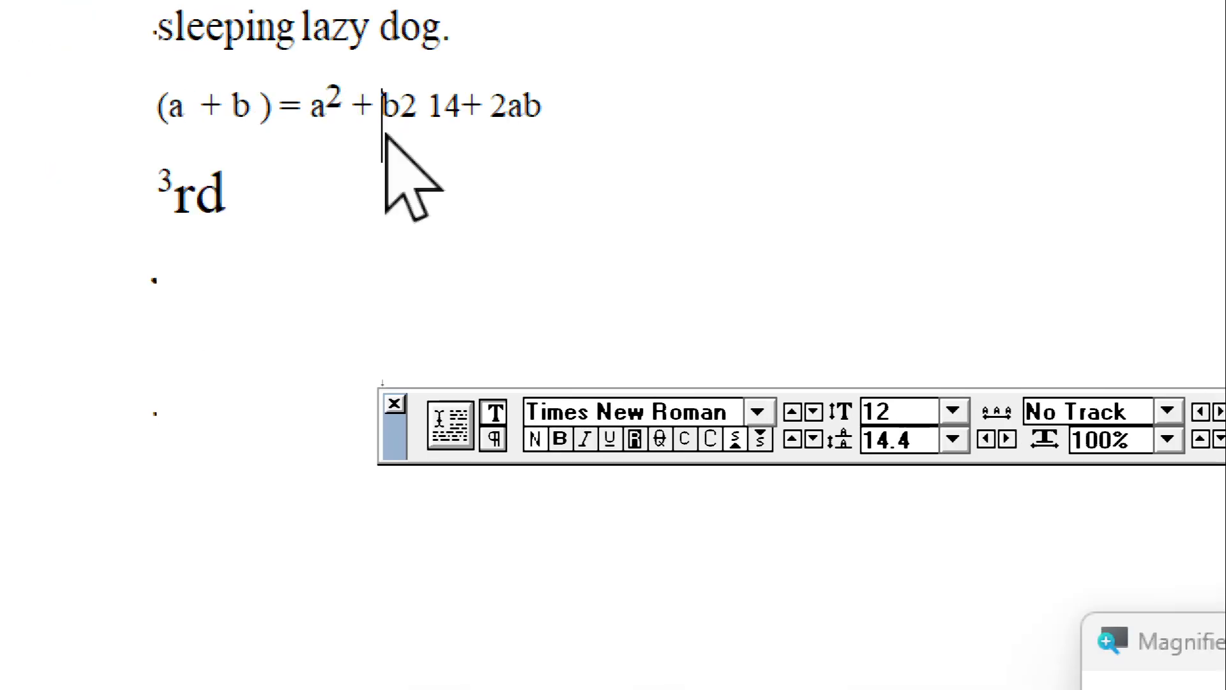
- Reselect the raised 2 in the formula, try a kerning of 0.02 on it, and return the kerning to 0
drag(325, 110, 344, 115)
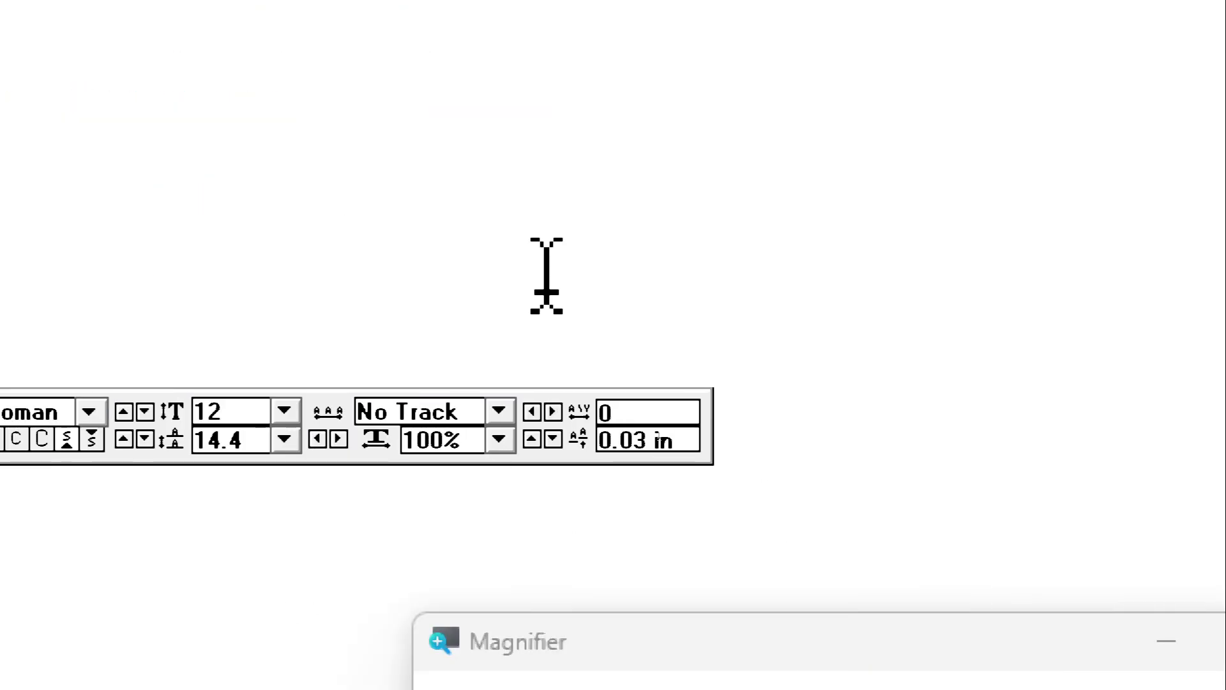
key(super+minus)
key(super+minus)
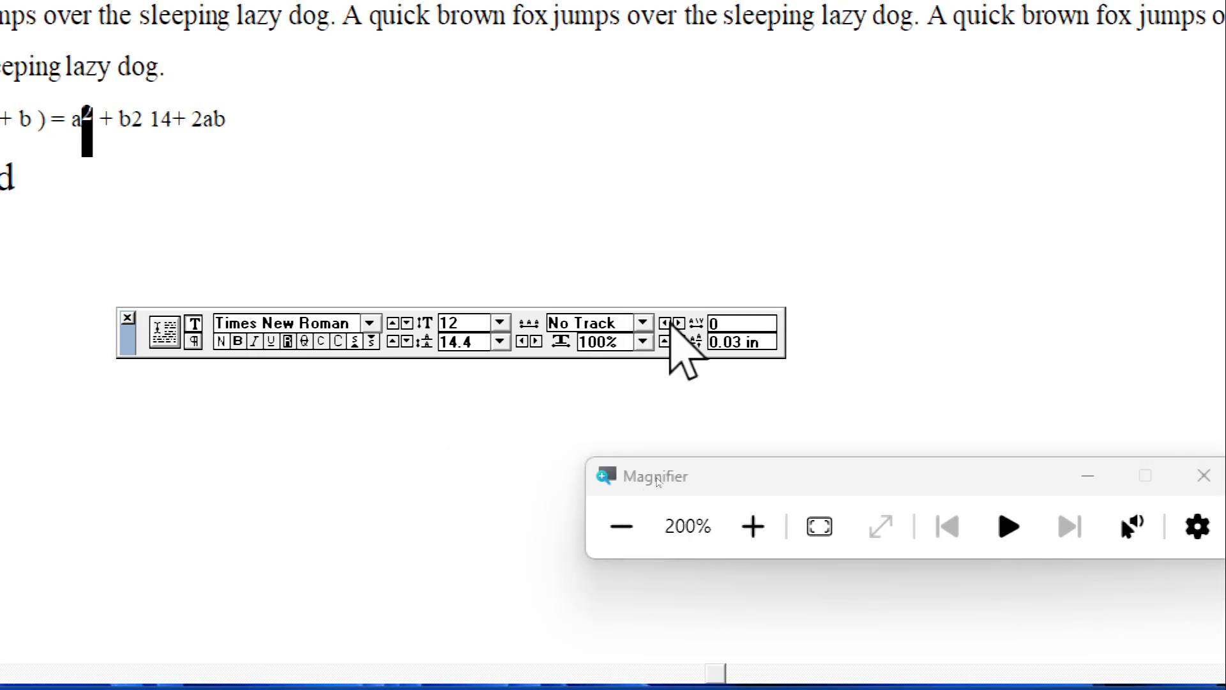
click(663, 342)
click(664, 342)
click(679, 323)
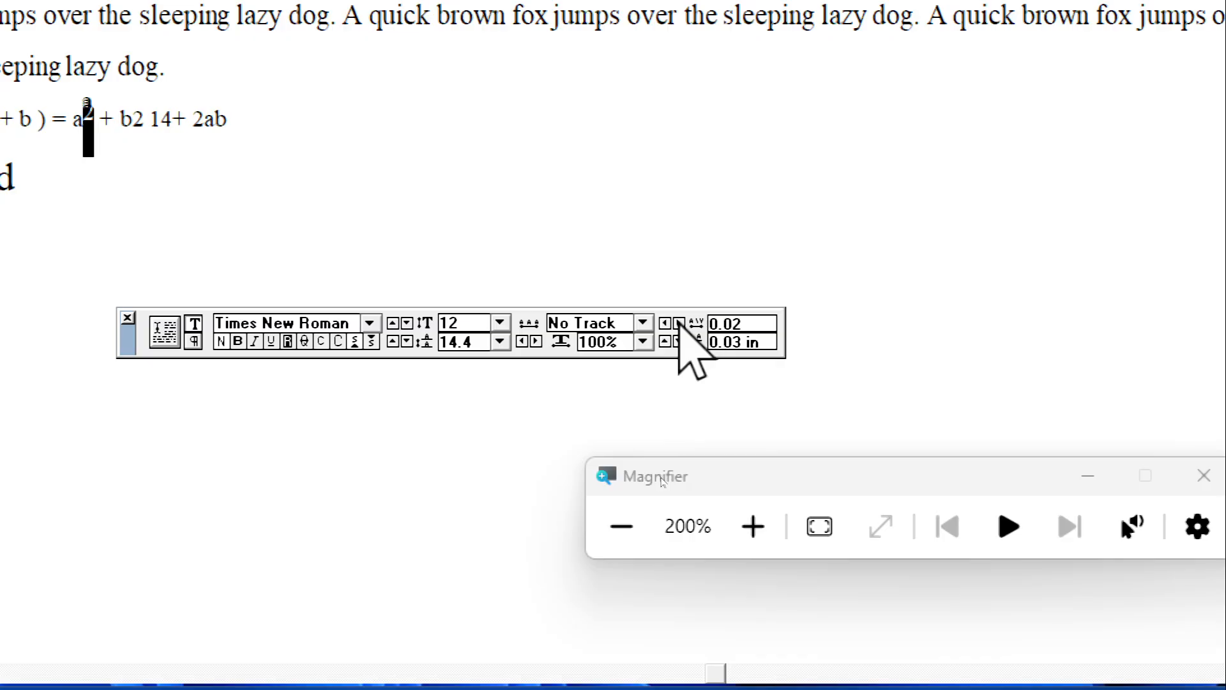
click(666, 323)
click(667, 323)
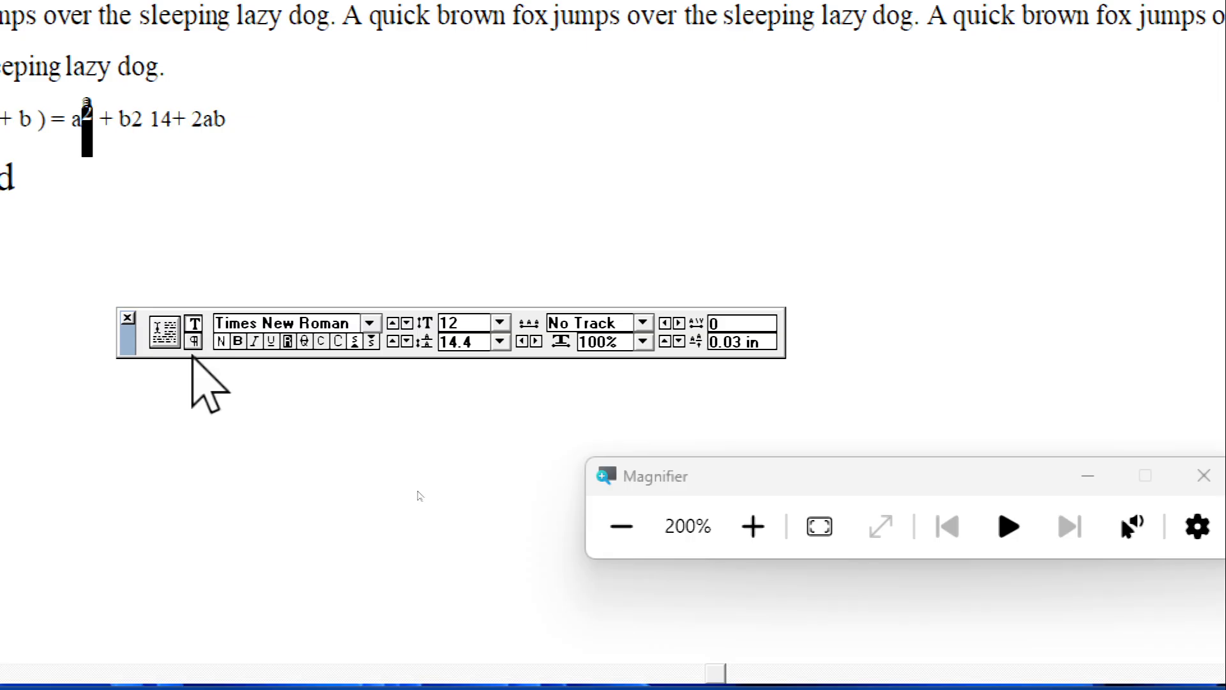
- Switch from character formatting to paragraph formatting options for the formula line
click(195, 343)
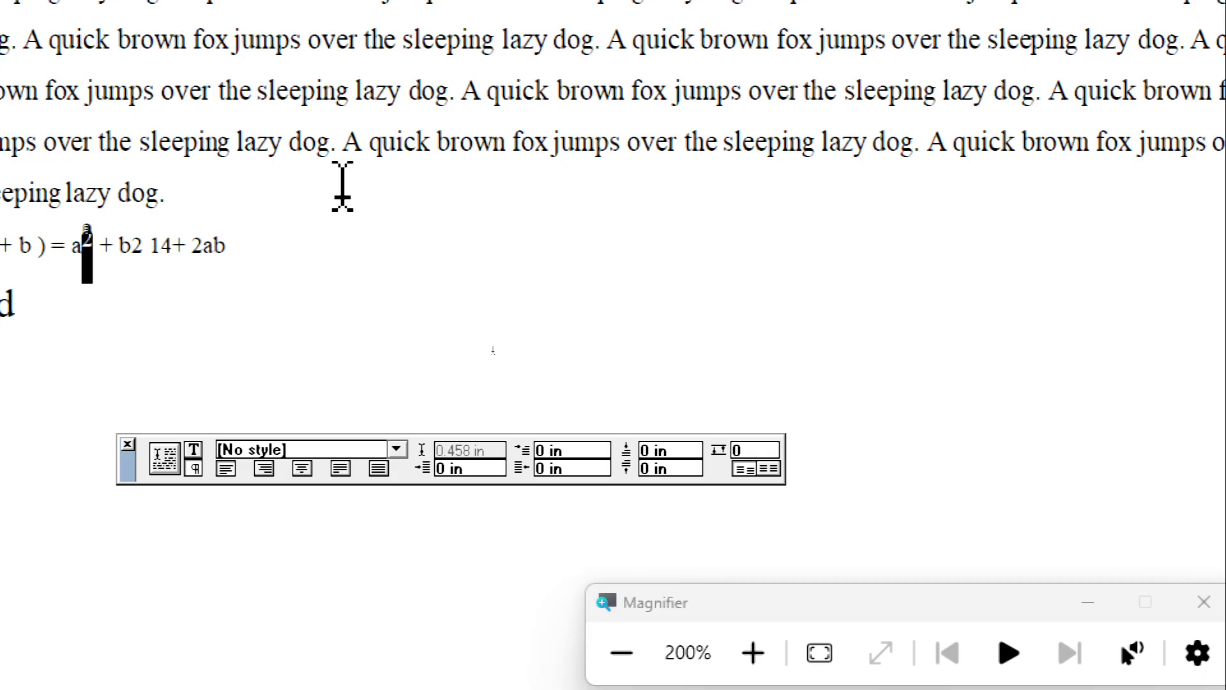
- Copy the "A quick brown fox" paragraph and paste the duplicate on a new line directly beneath it
key(super+minus)
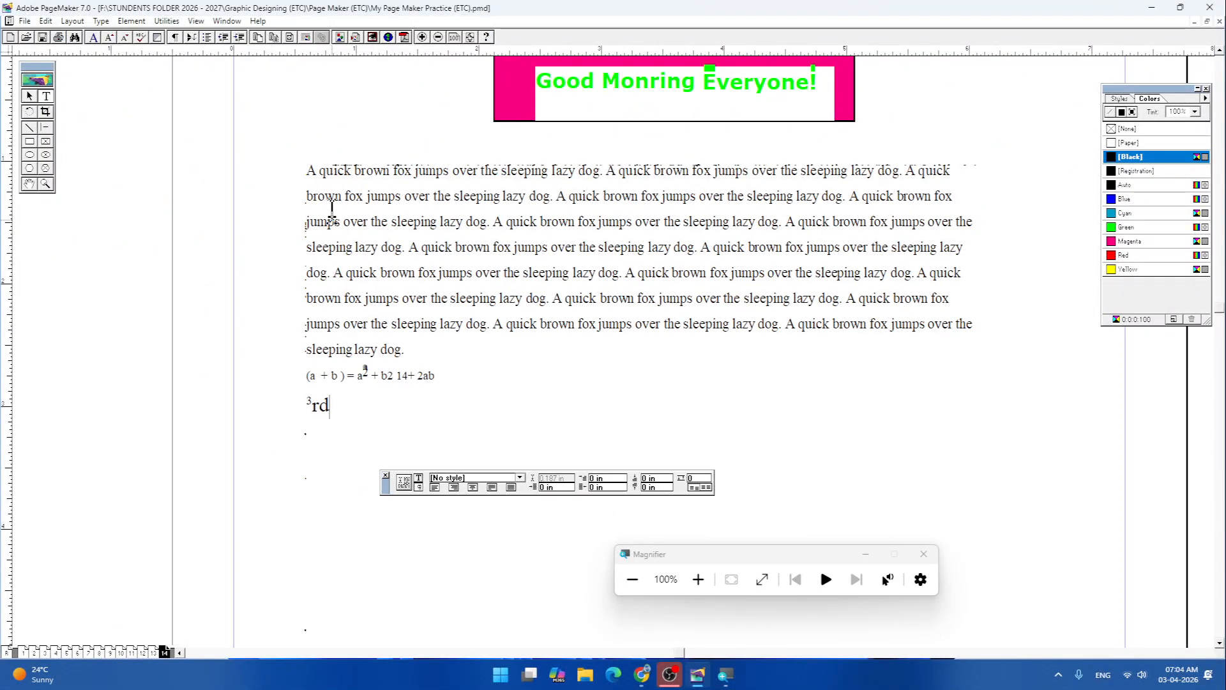
drag(307, 170, 459, 350)
key(ctrl+c)
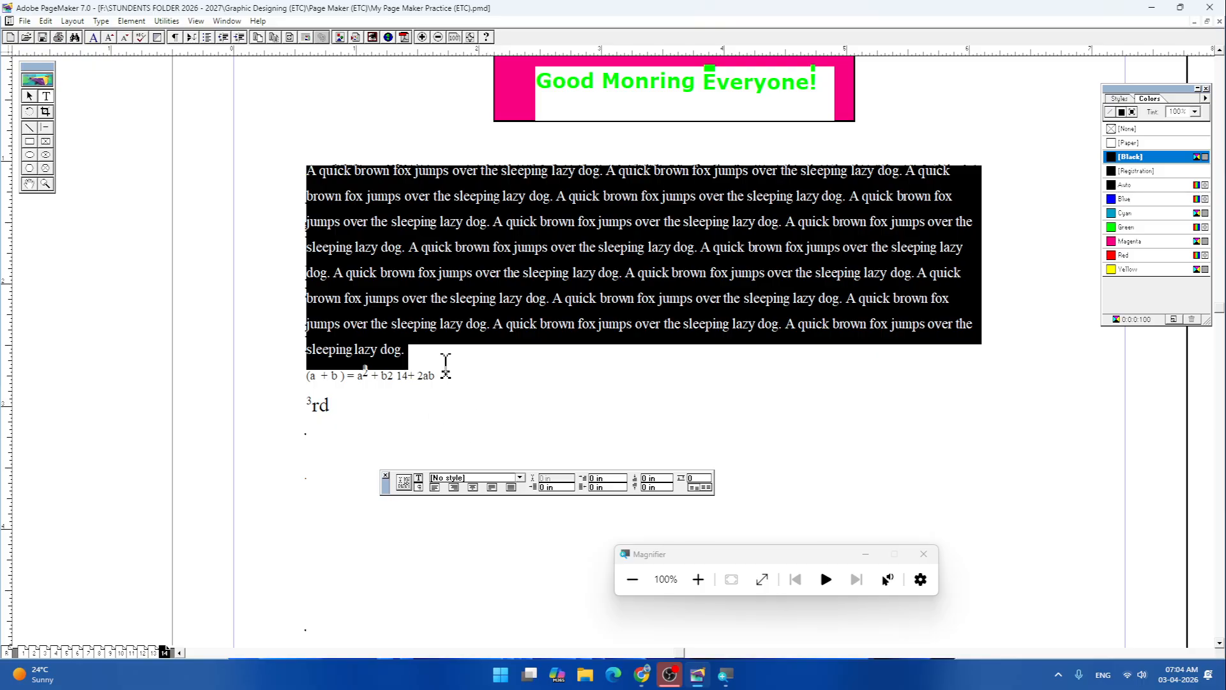
click(422, 359)
key(Return)
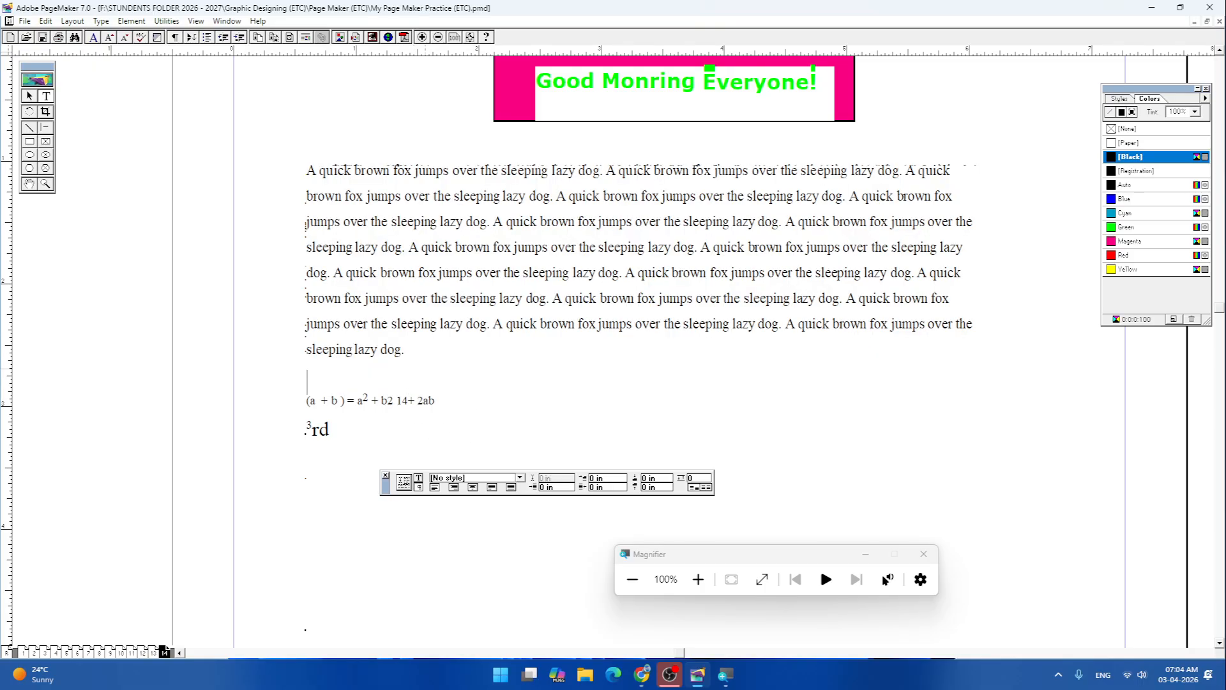
key(ctrl+v)
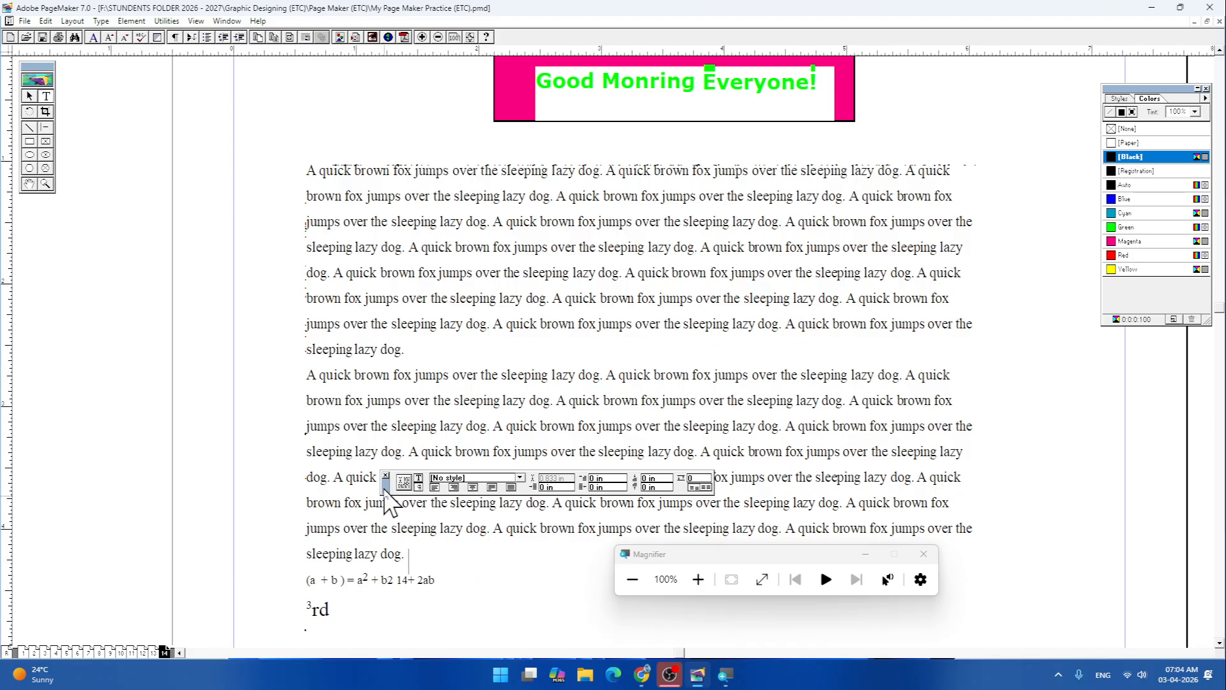
- Try right alignment on the duplicated fox paragraph and return it to left alignment
drag(443, 577, 465, 573)
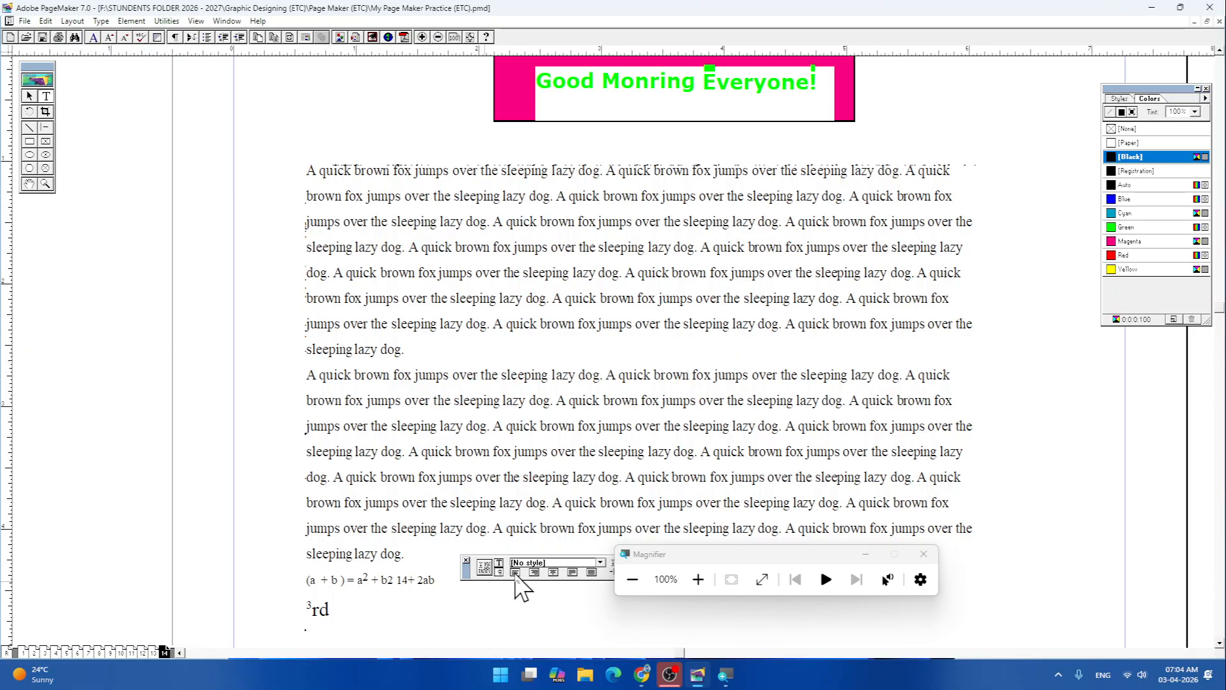
click(535, 572)
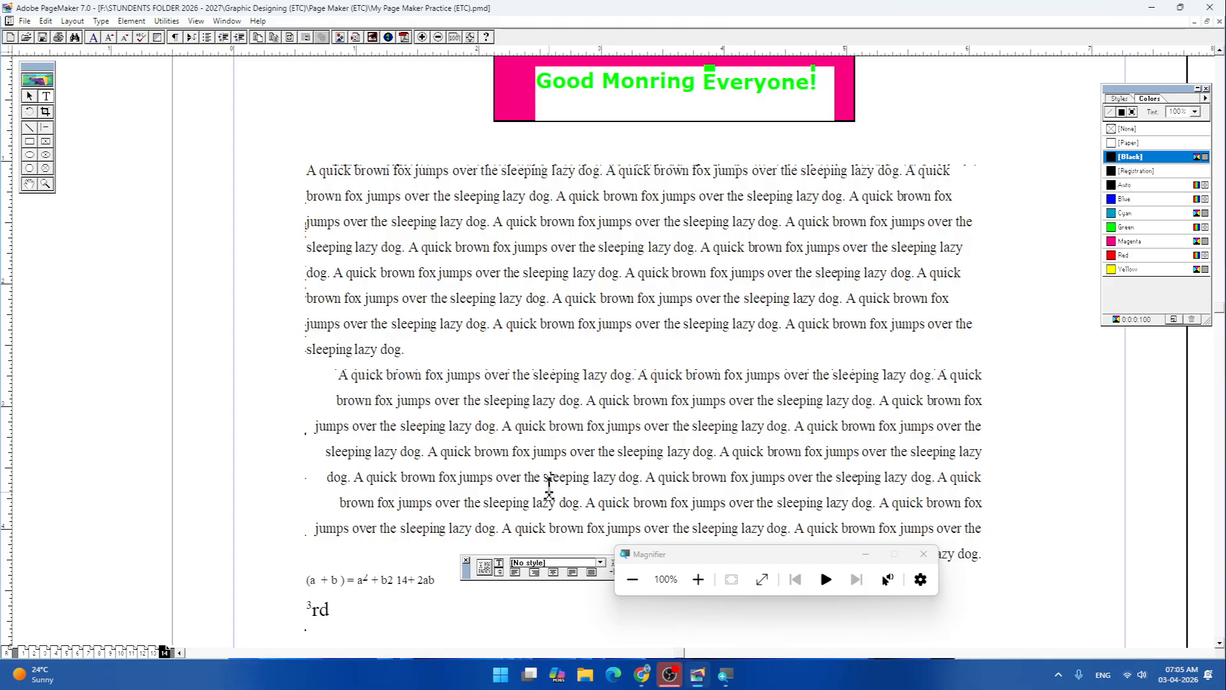
click(516, 572)
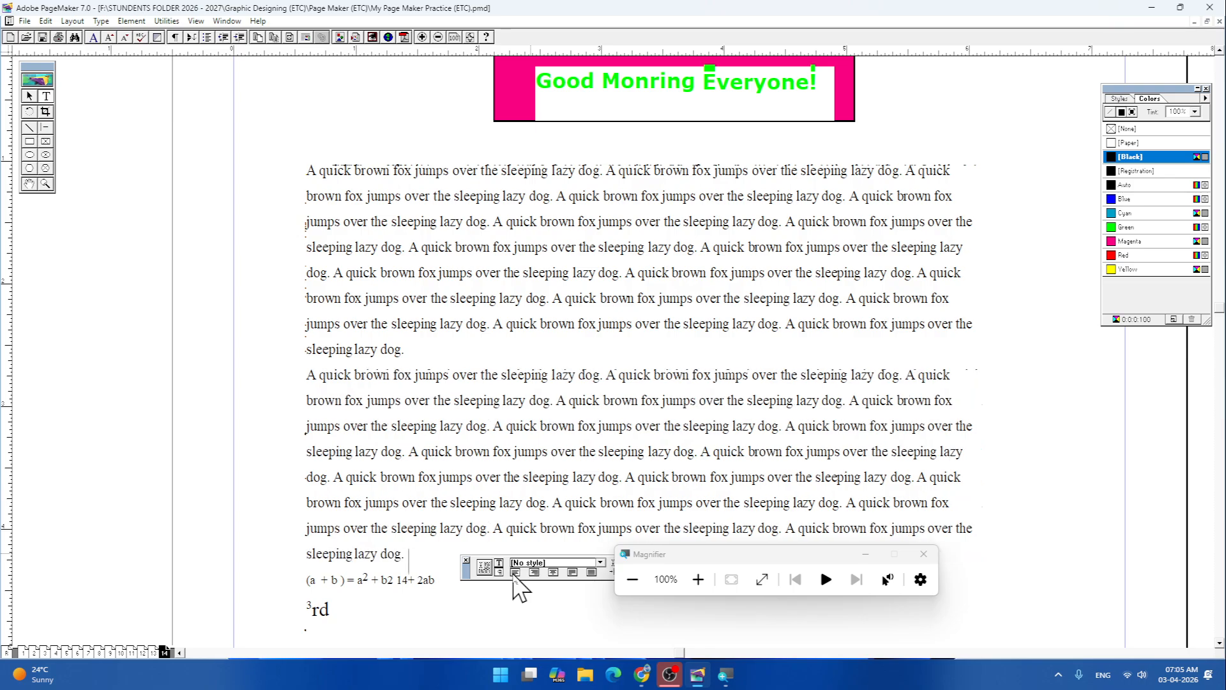
- Insert an empty line between the duplicated paragraph and the formula, and another one below the formula
click(445, 551)
key(Return)
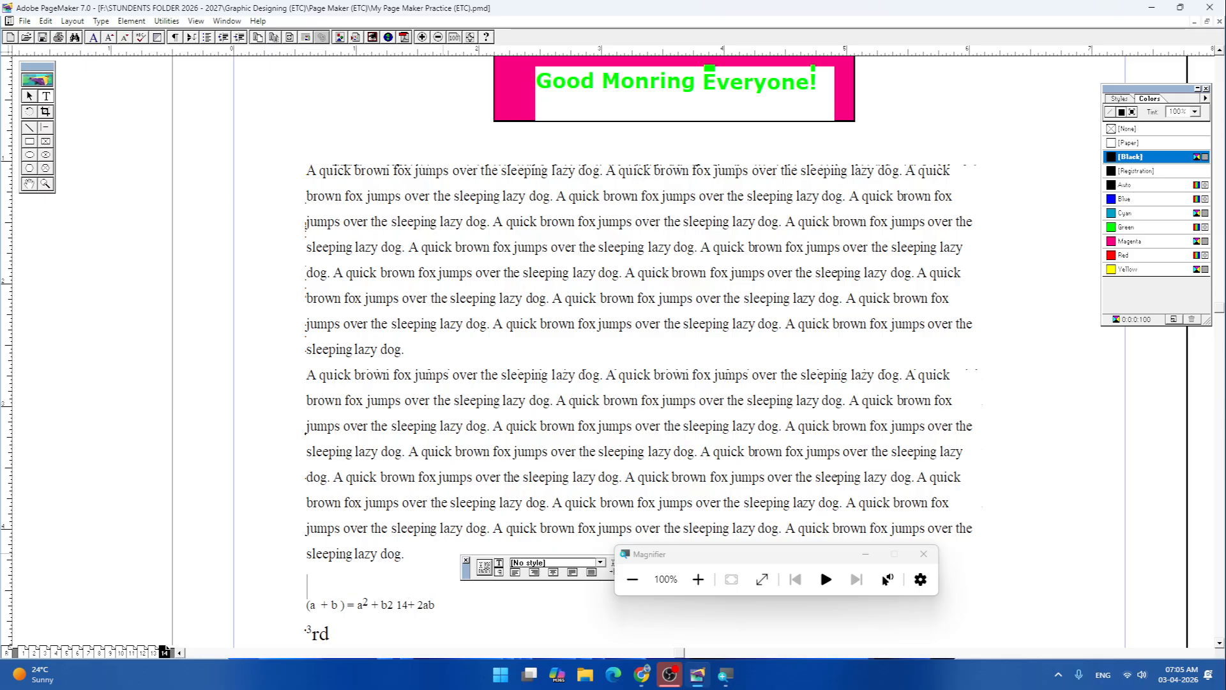
click(436, 604)
key(Return)
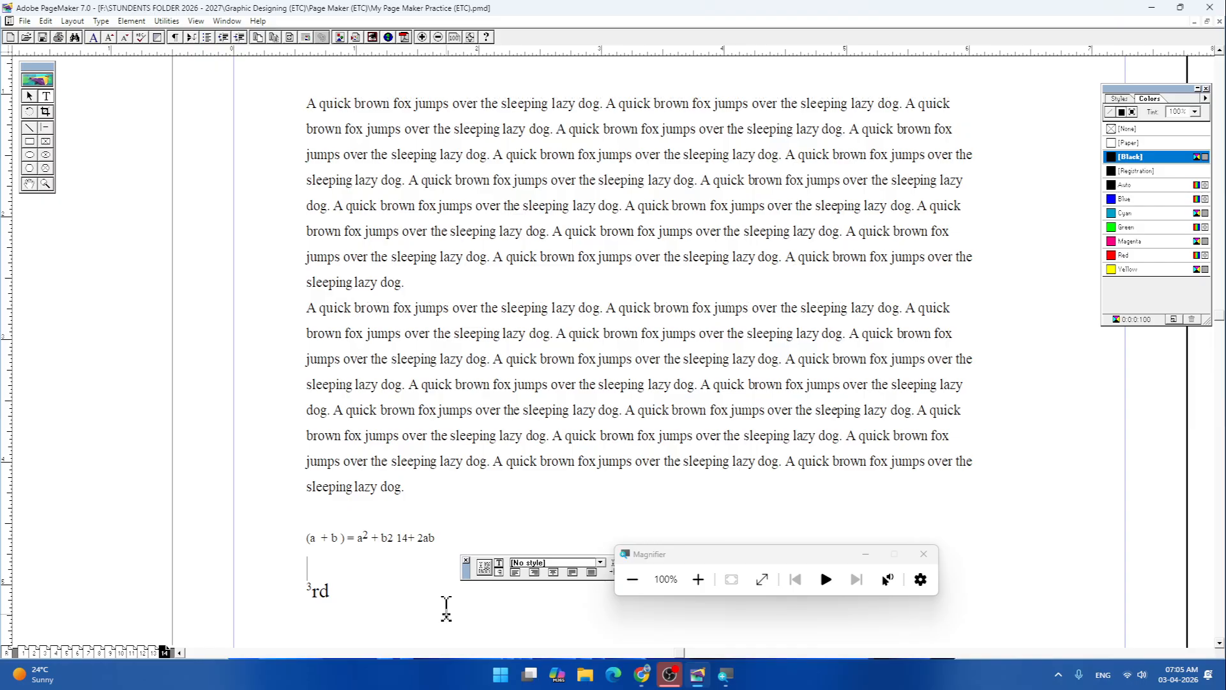
- Delete the "3rd" line and enter "The Cow" on the line below the formula
key(ctrl+2)
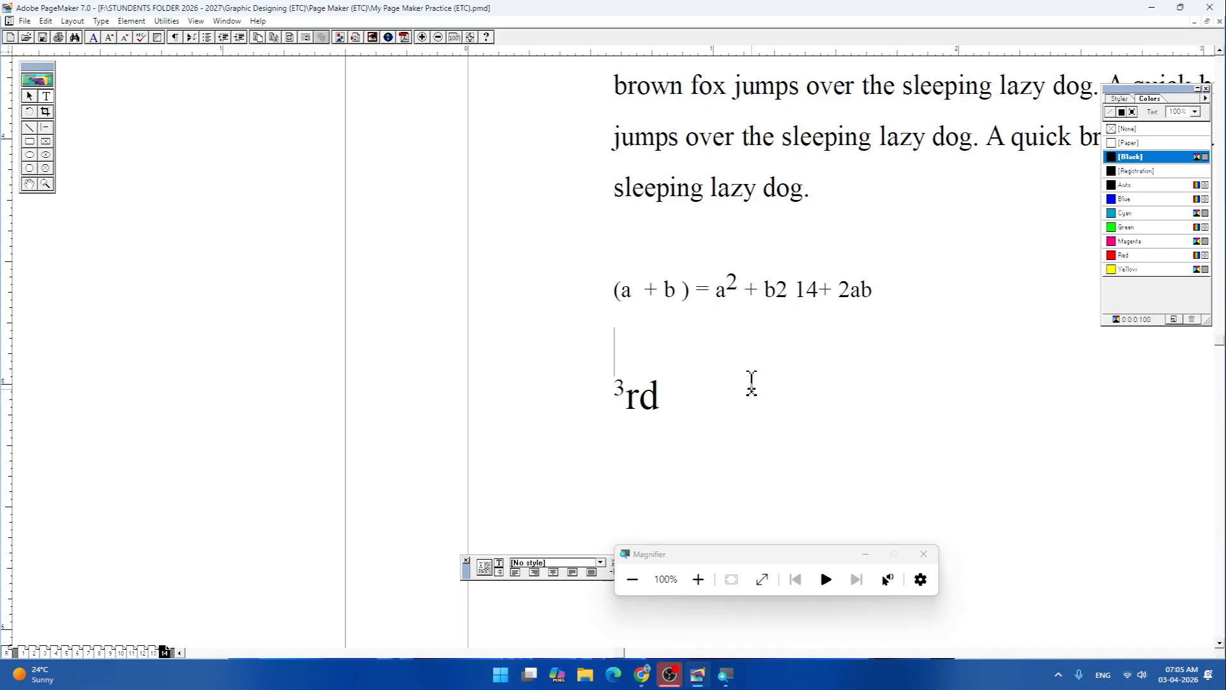
drag(667, 397, 572, 405)
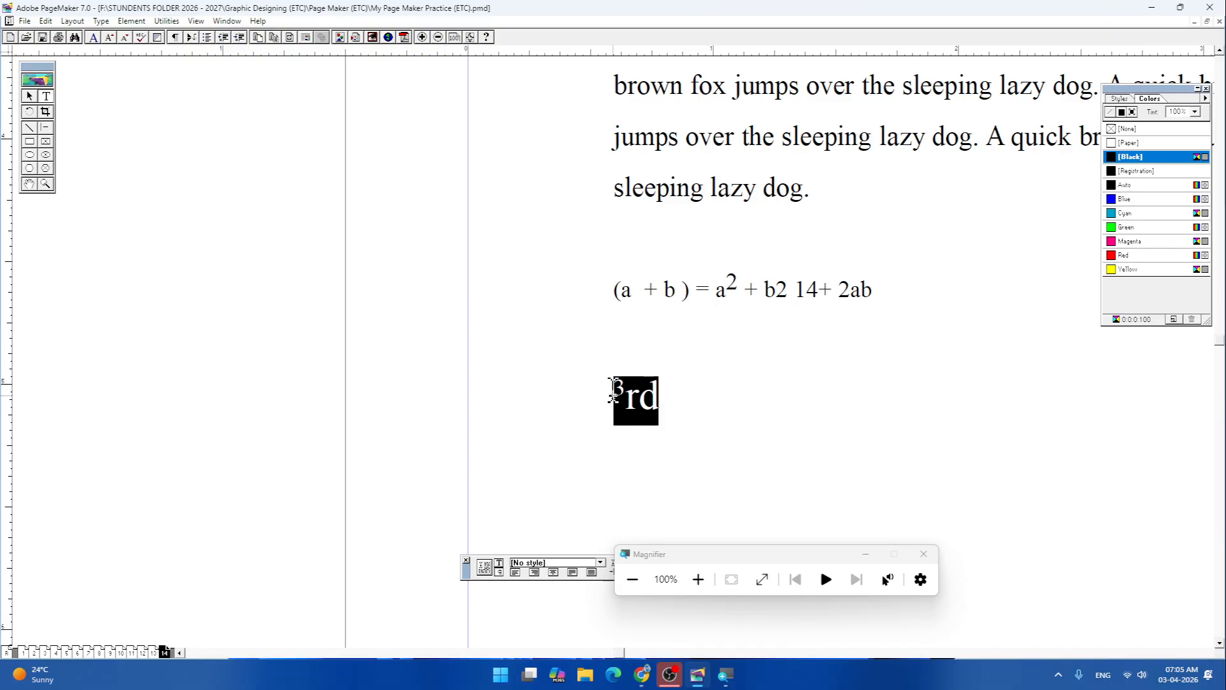
key(BackSpace)
key(BackSpace)
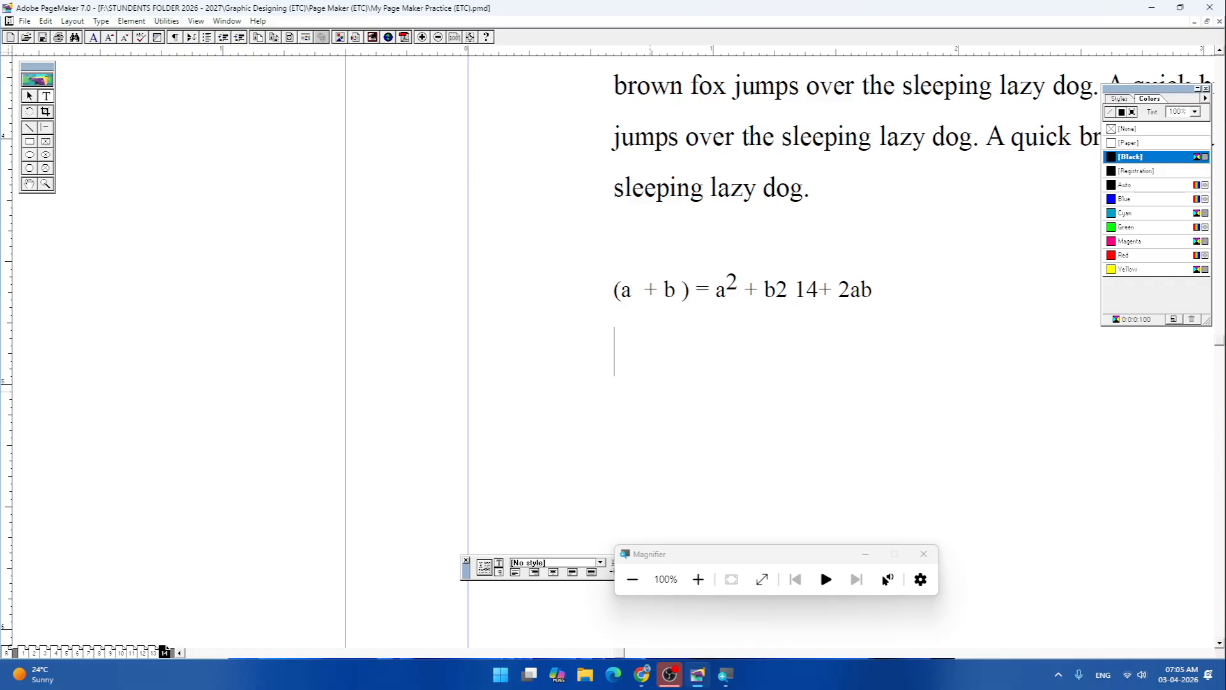
text(N)
text(The Wo)
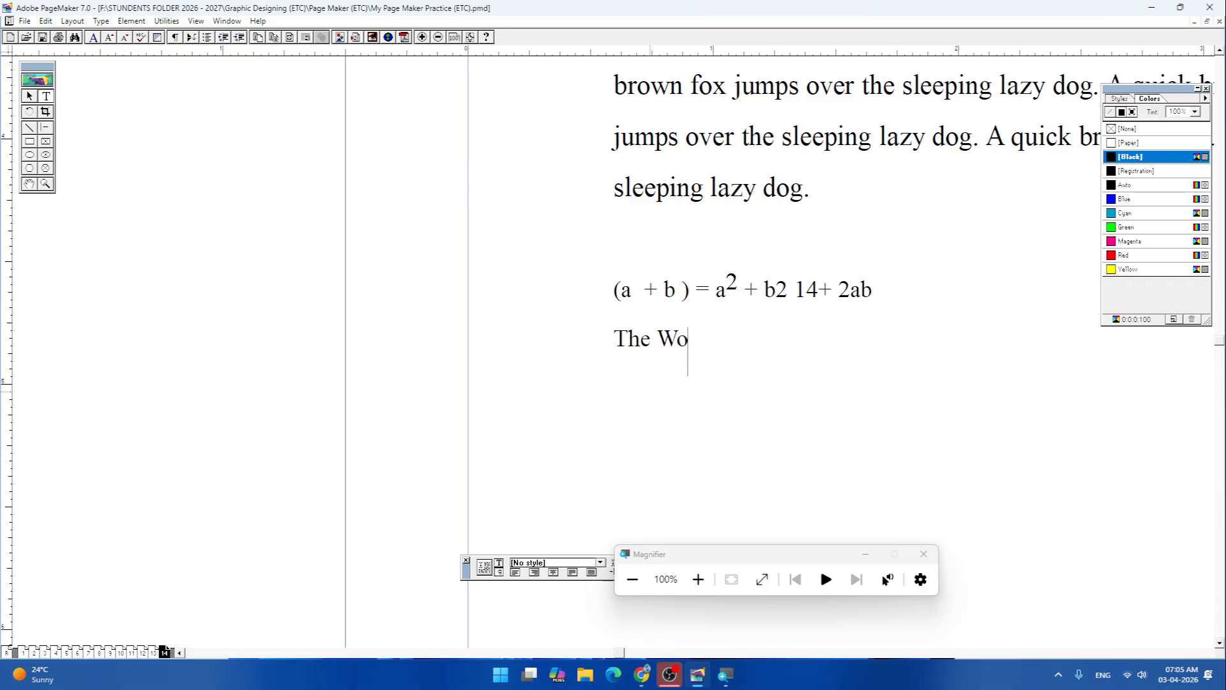
key(BackSpace)
key(BackSpace)
text(Cow)
- Select "The Cow" and center it, checking its position on the whole page
drag(614, 338, 703, 338)
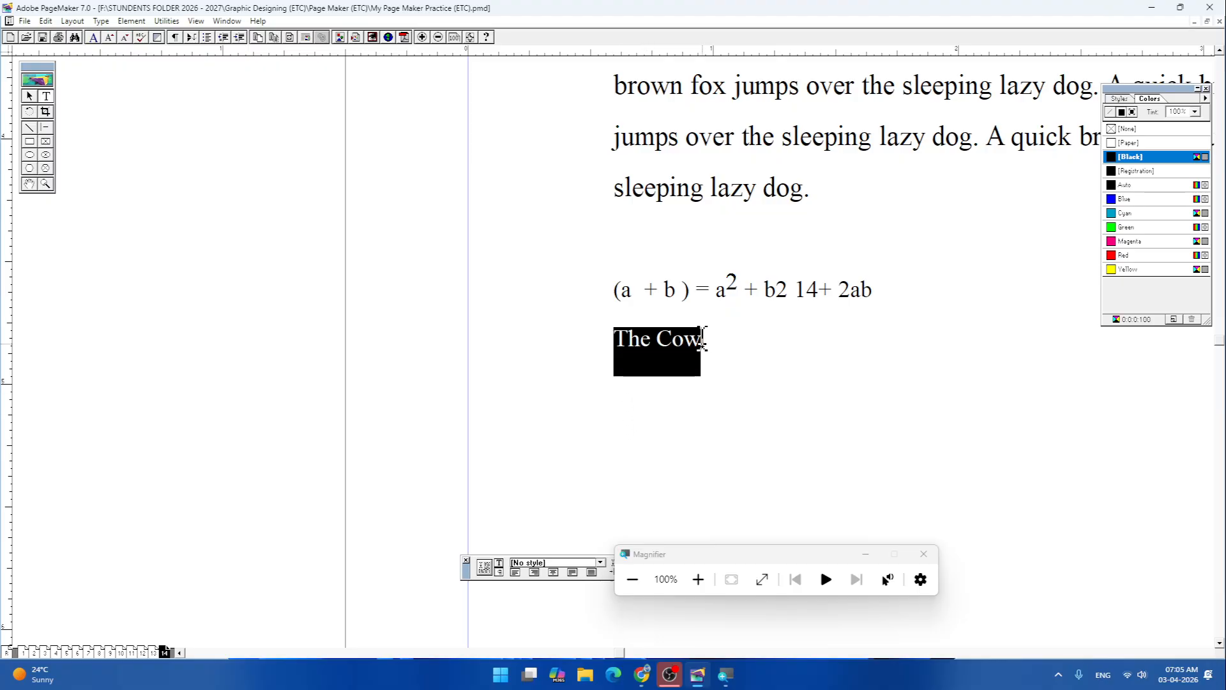
click(553, 574)
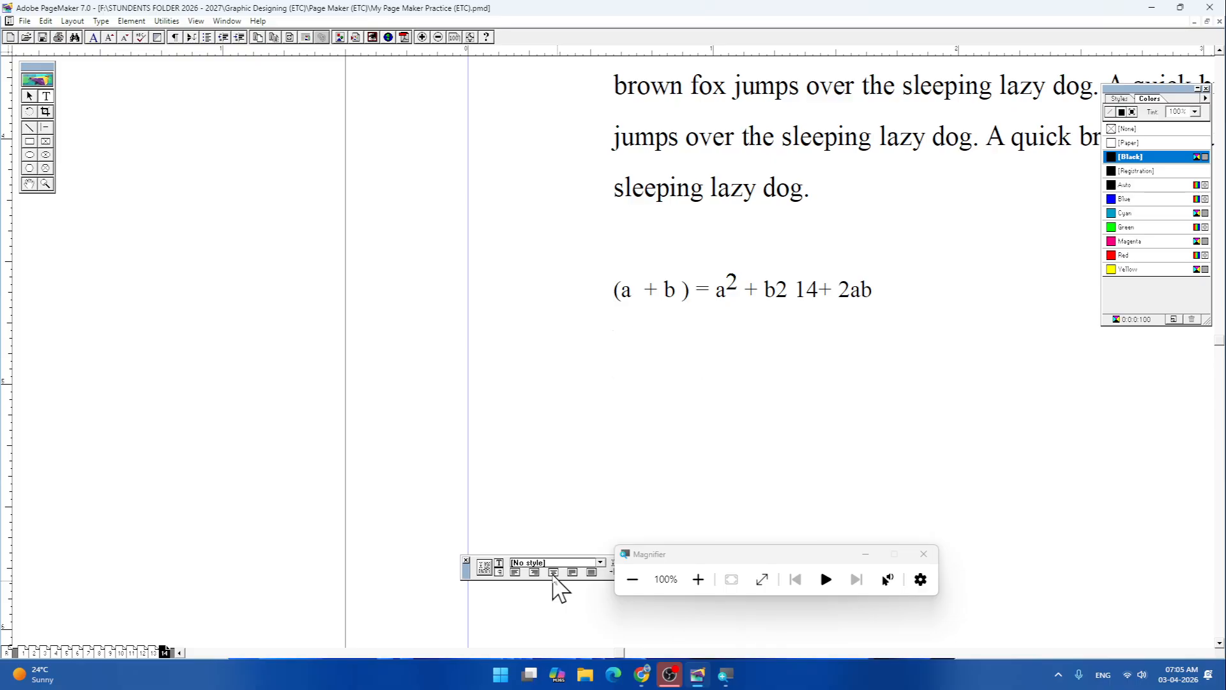
drag(939, 438, 630, 461)
drag(746, 441, 671, 437)
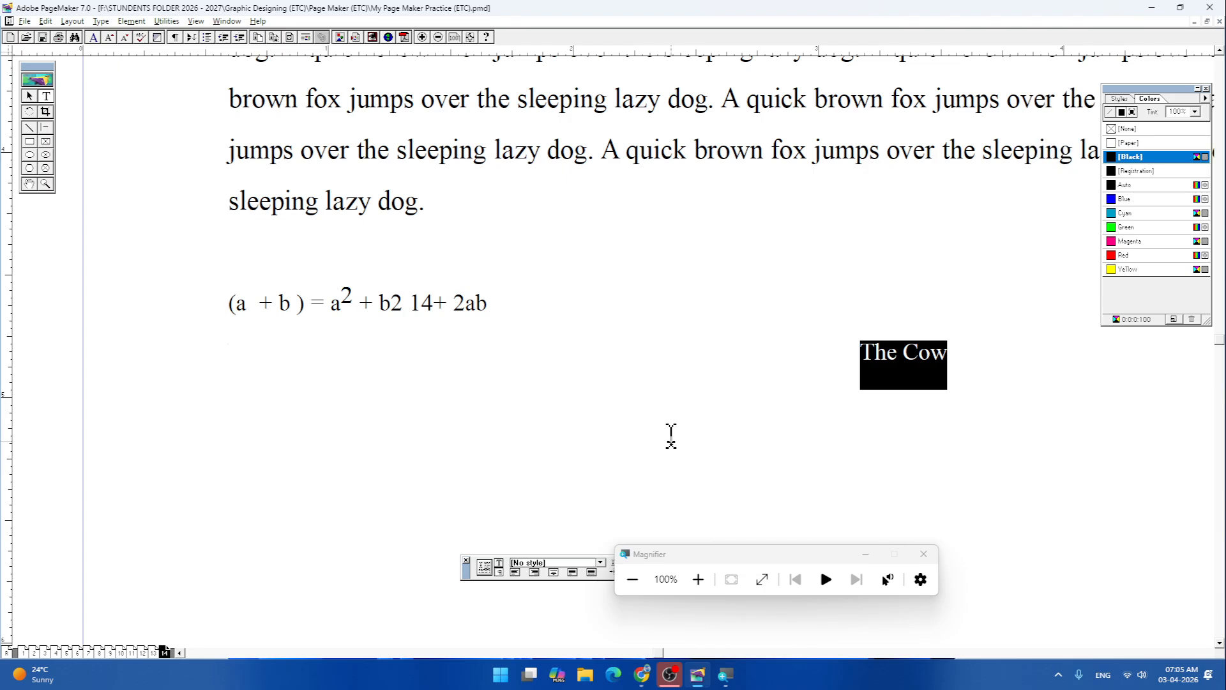
key(ctrl+0)
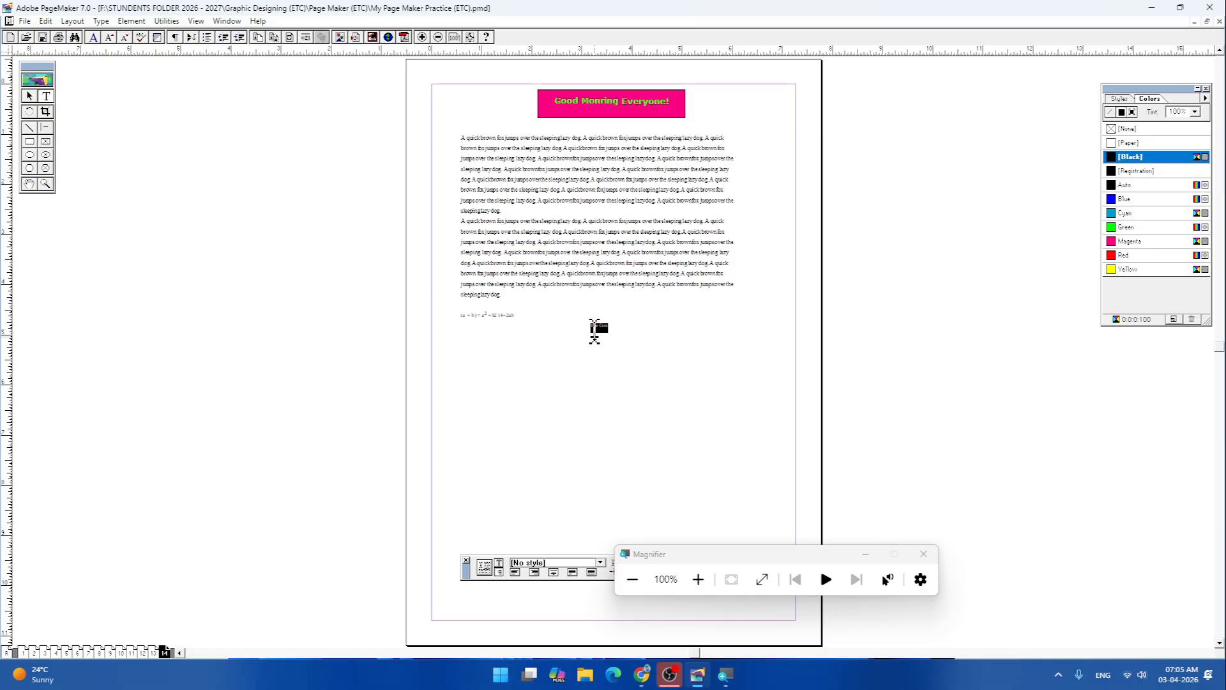
key(ctrl+2)
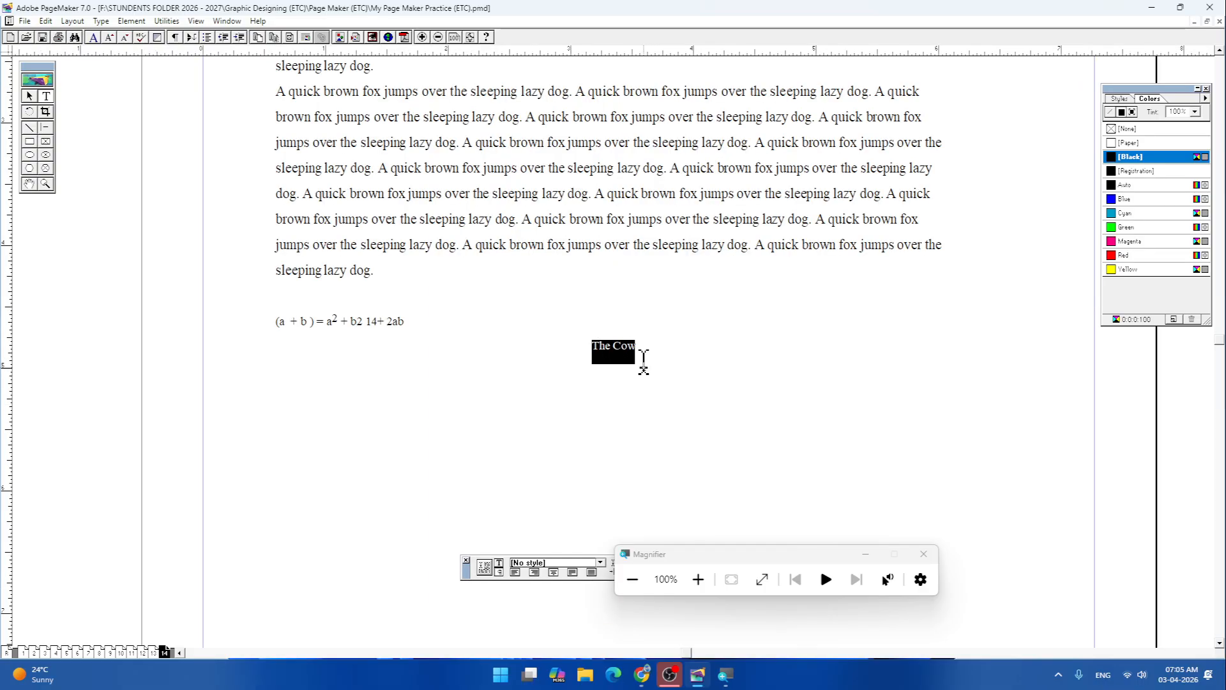
- Try left and justified alignment on "The Cow", and return it to centered alignment
click(515, 572)
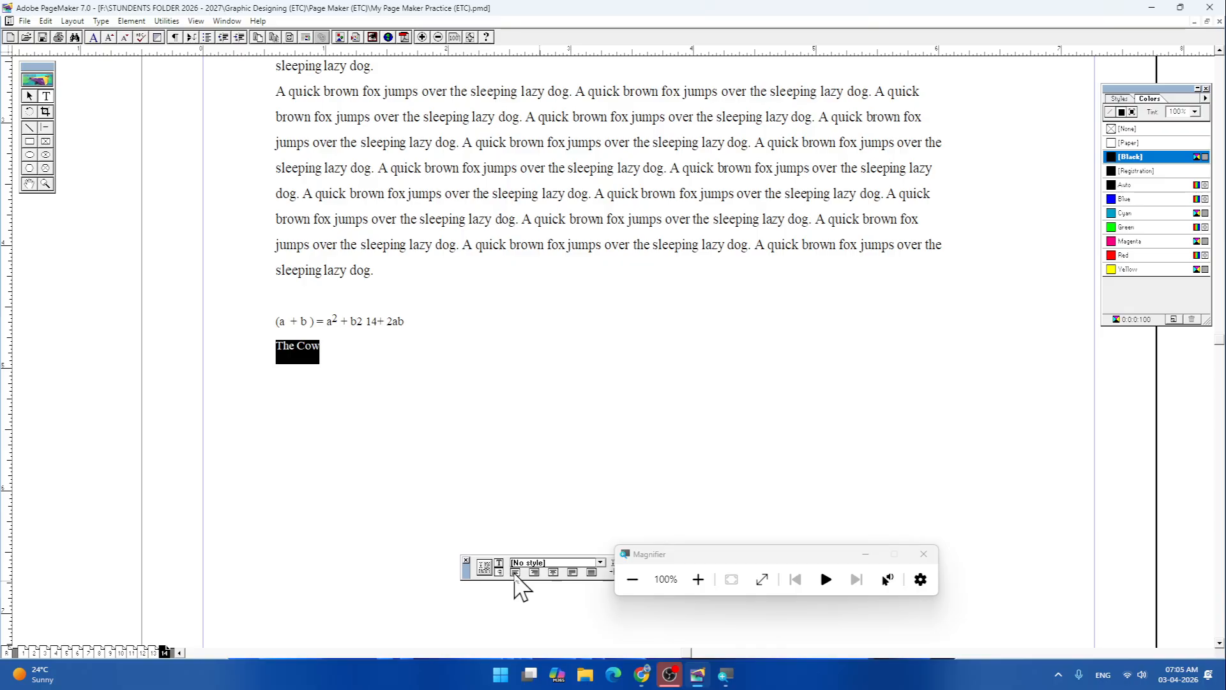
click(554, 573)
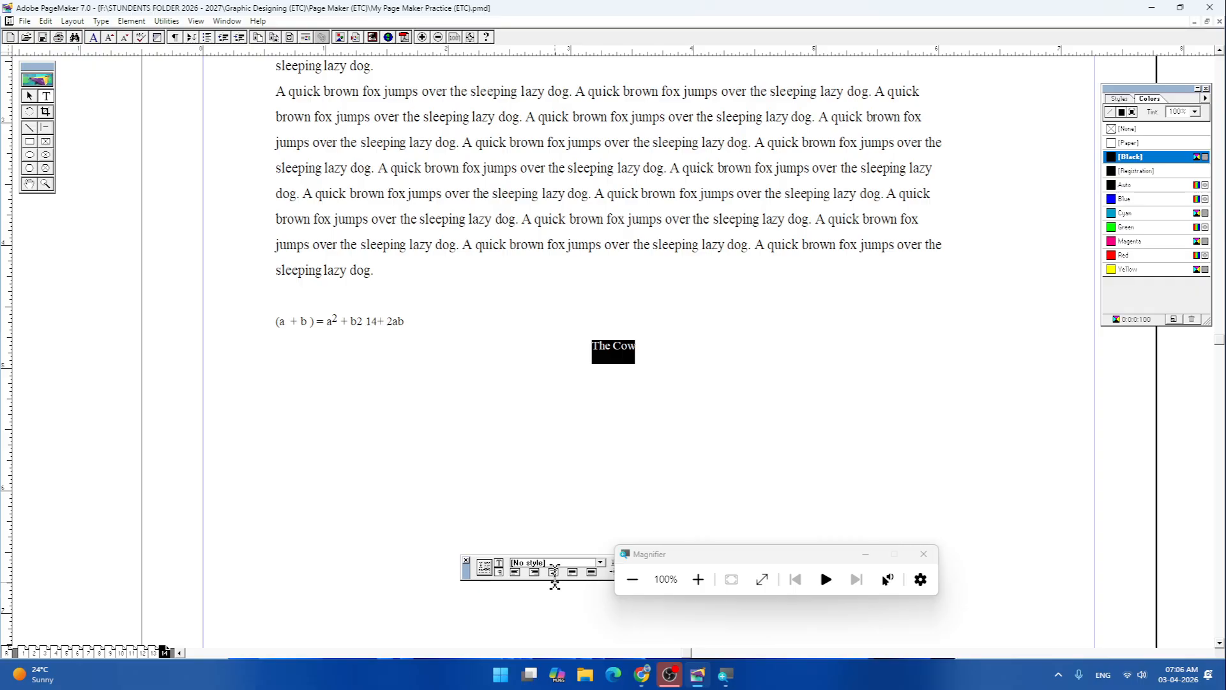
key(super+plus)
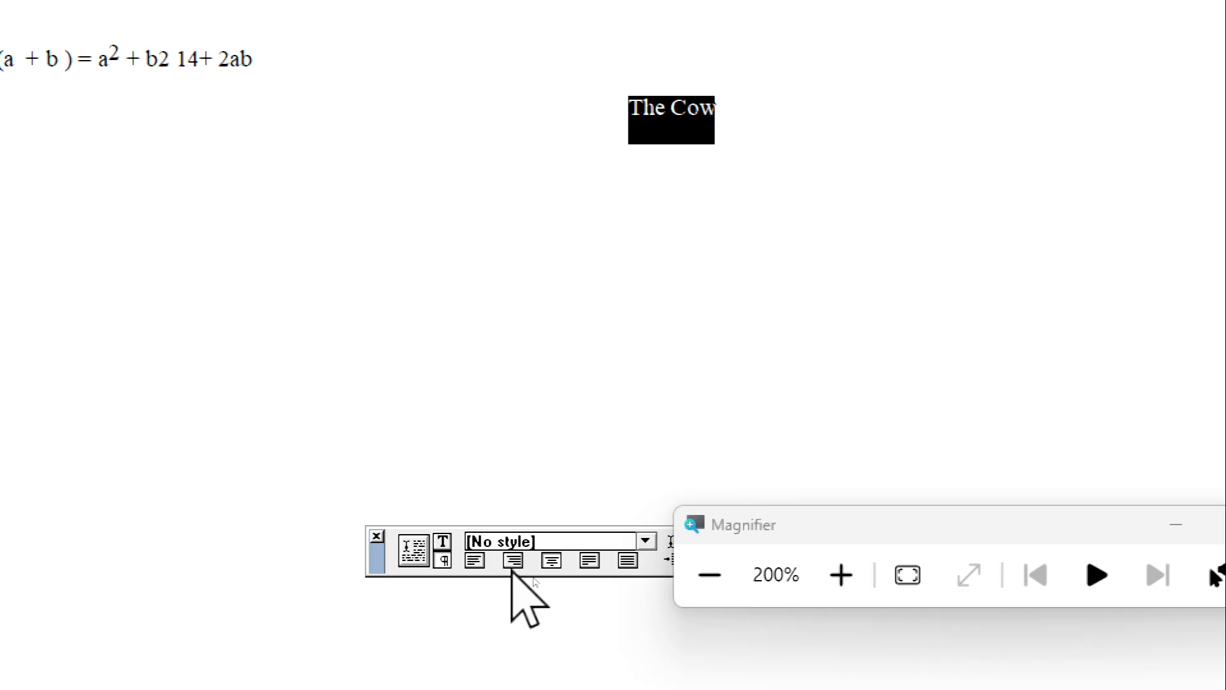
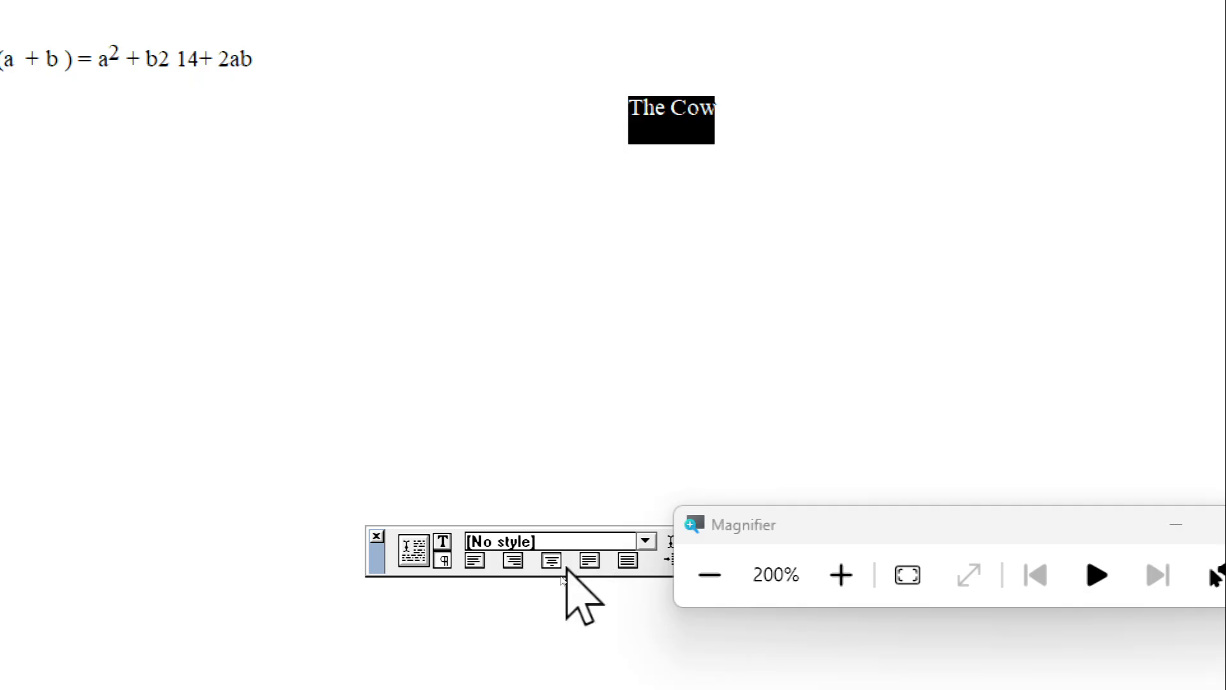
click(589, 560)
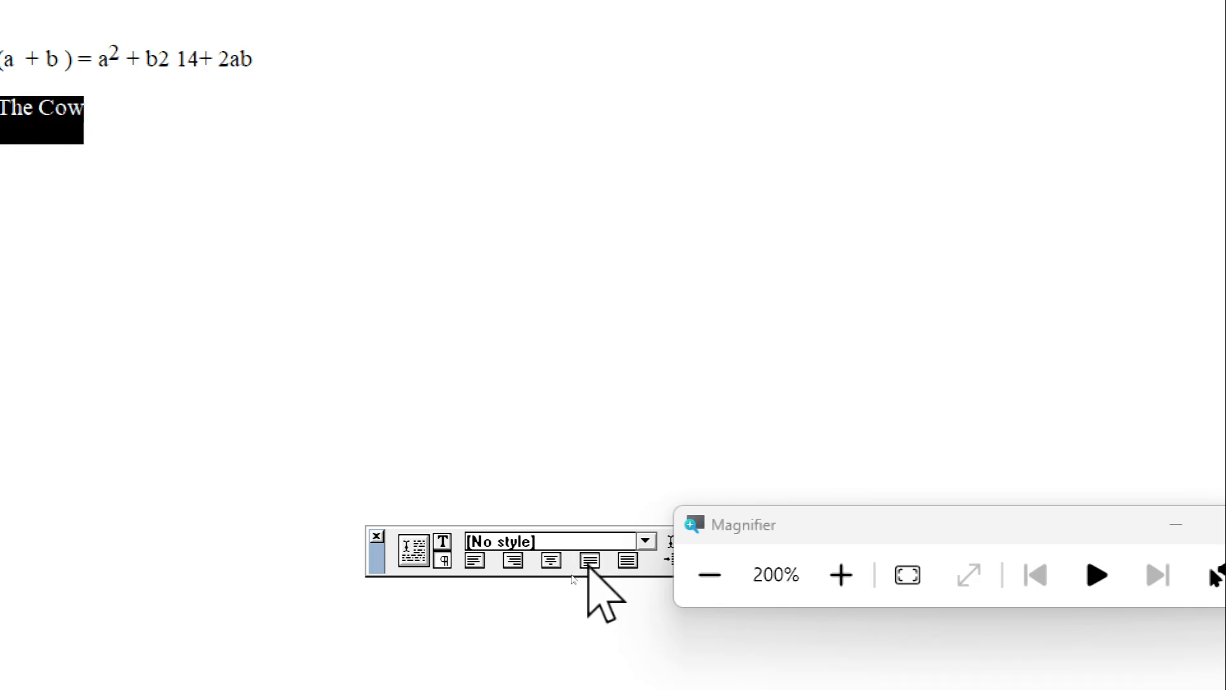
click(479, 559)
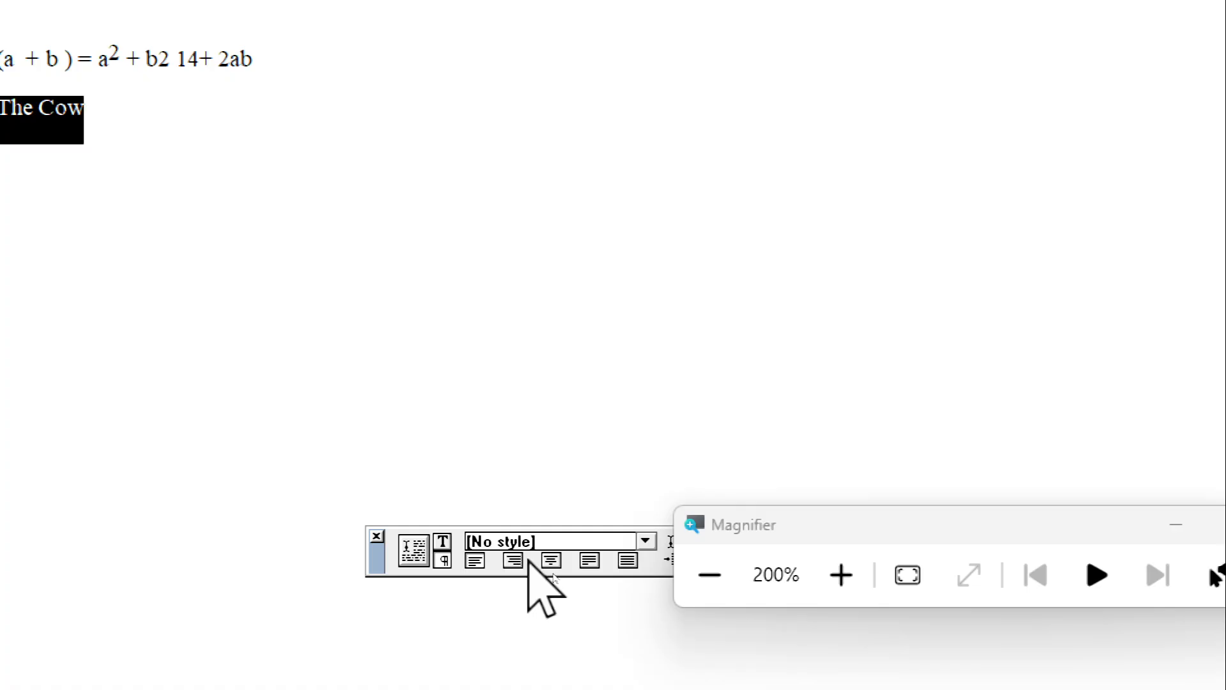
click(551, 560)
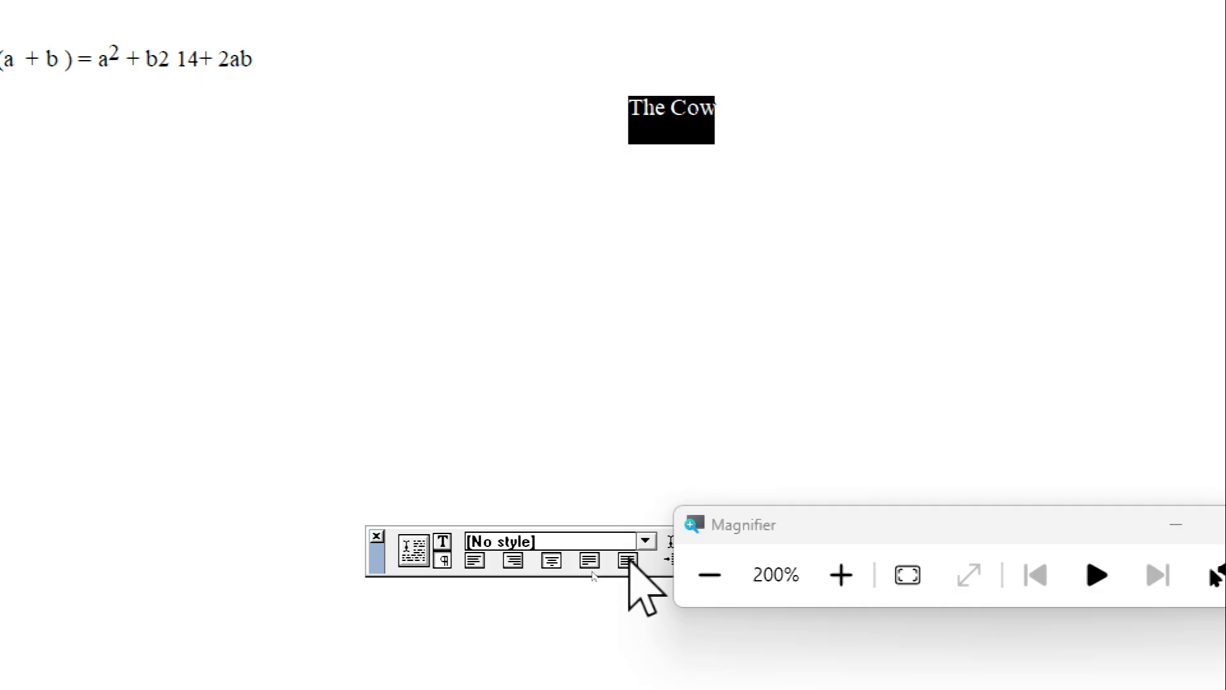
- Compare force-justified and justified alignment on the second fox paragraph, and return it to left alignment
key(super+minus)
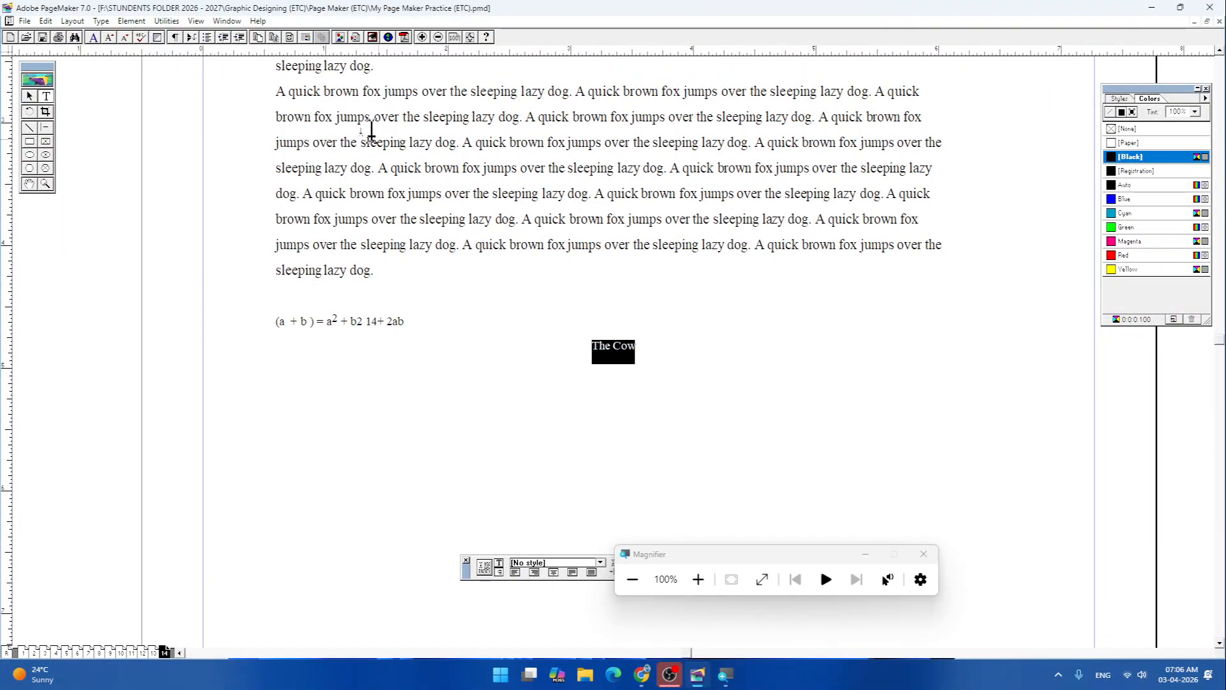
drag(286, 92, 378, 276)
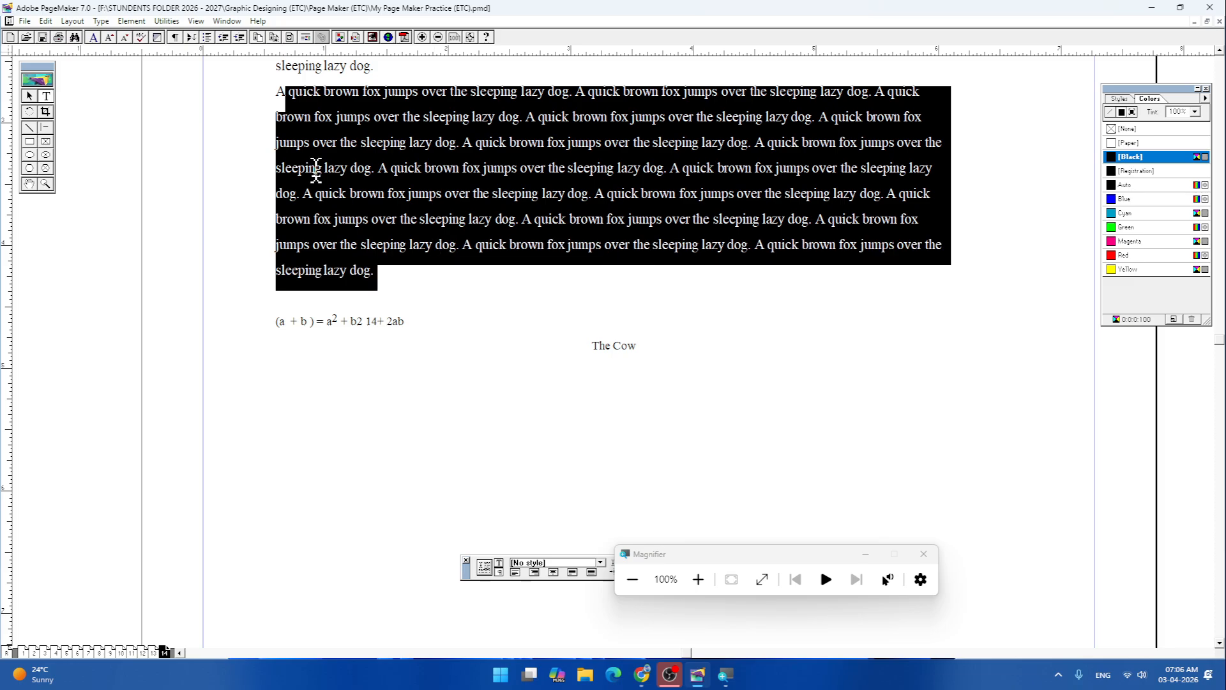
drag(274, 90, 432, 265)
click(592, 572)
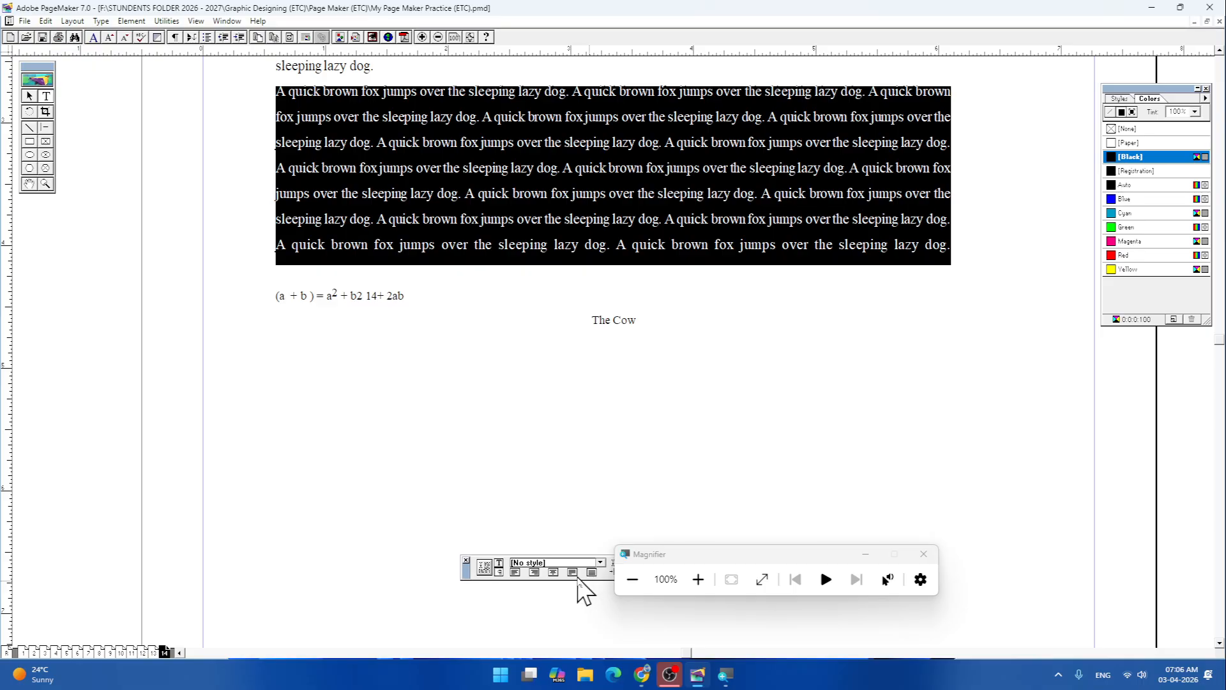
click(575, 575)
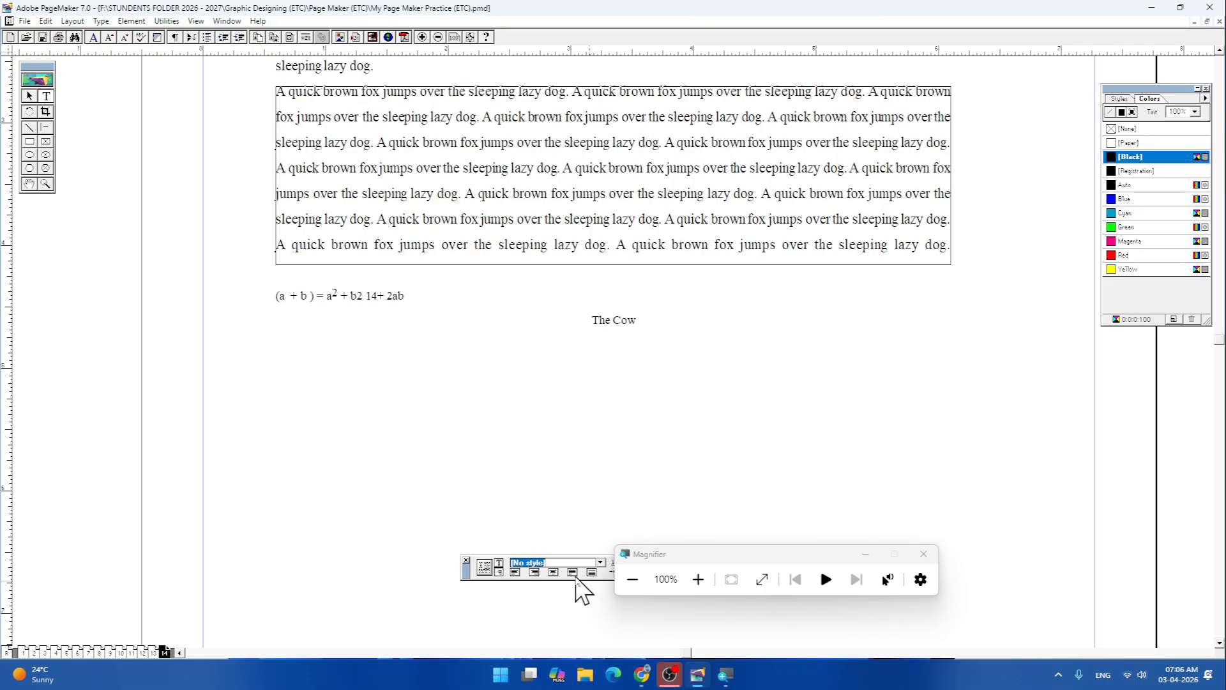
click(592, 572)
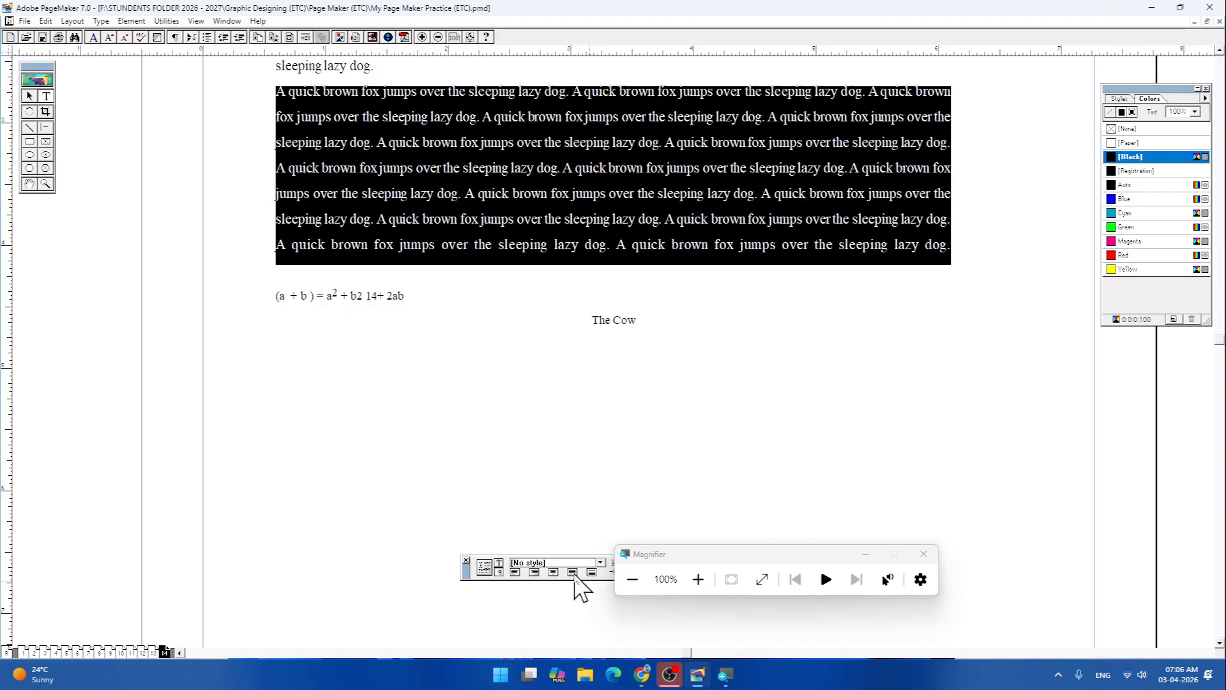
click(572, 573)
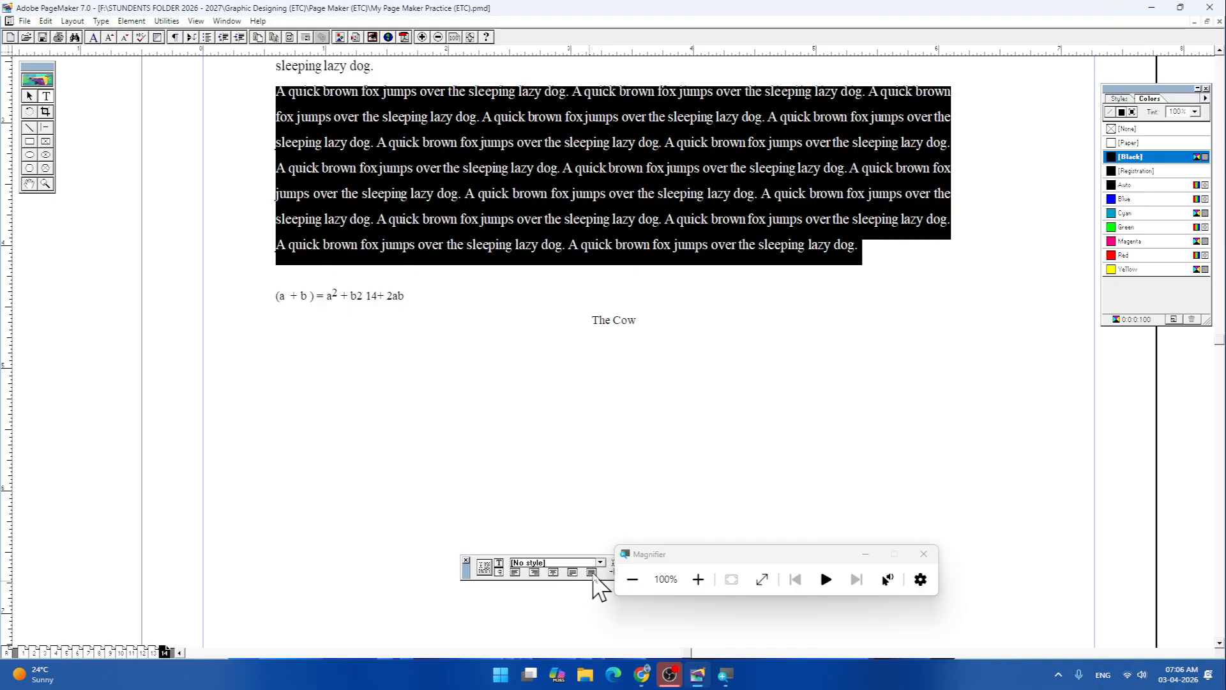
click(592, 572)
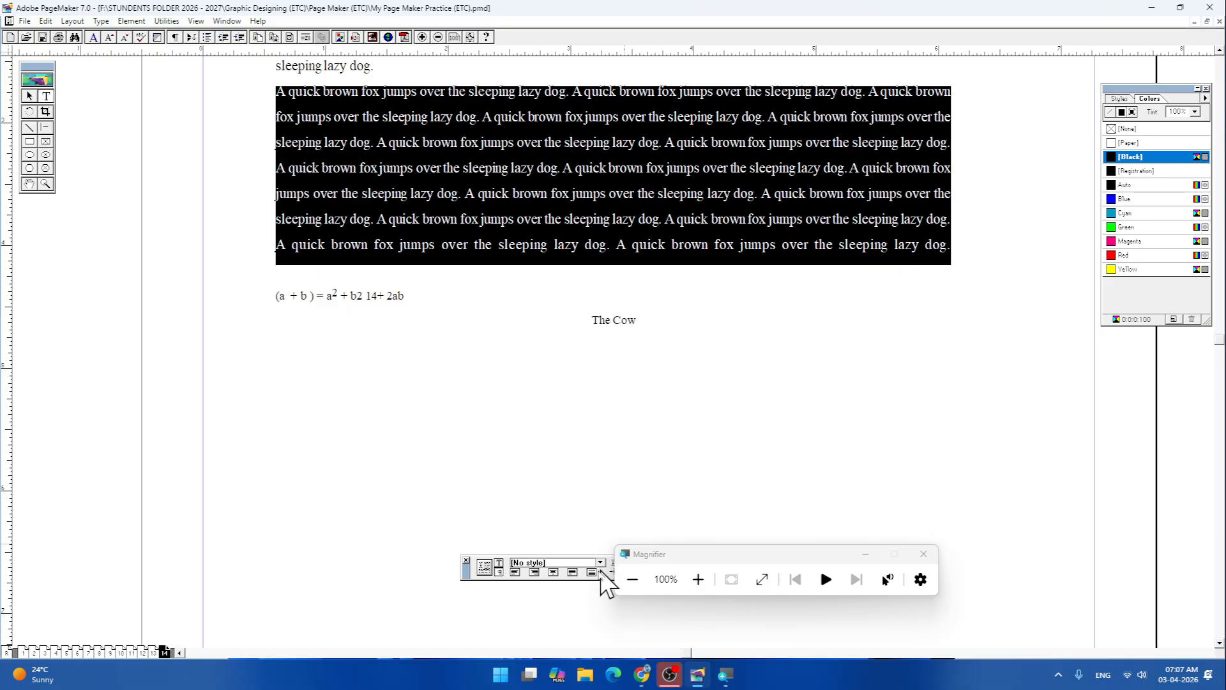
click(515, 572)
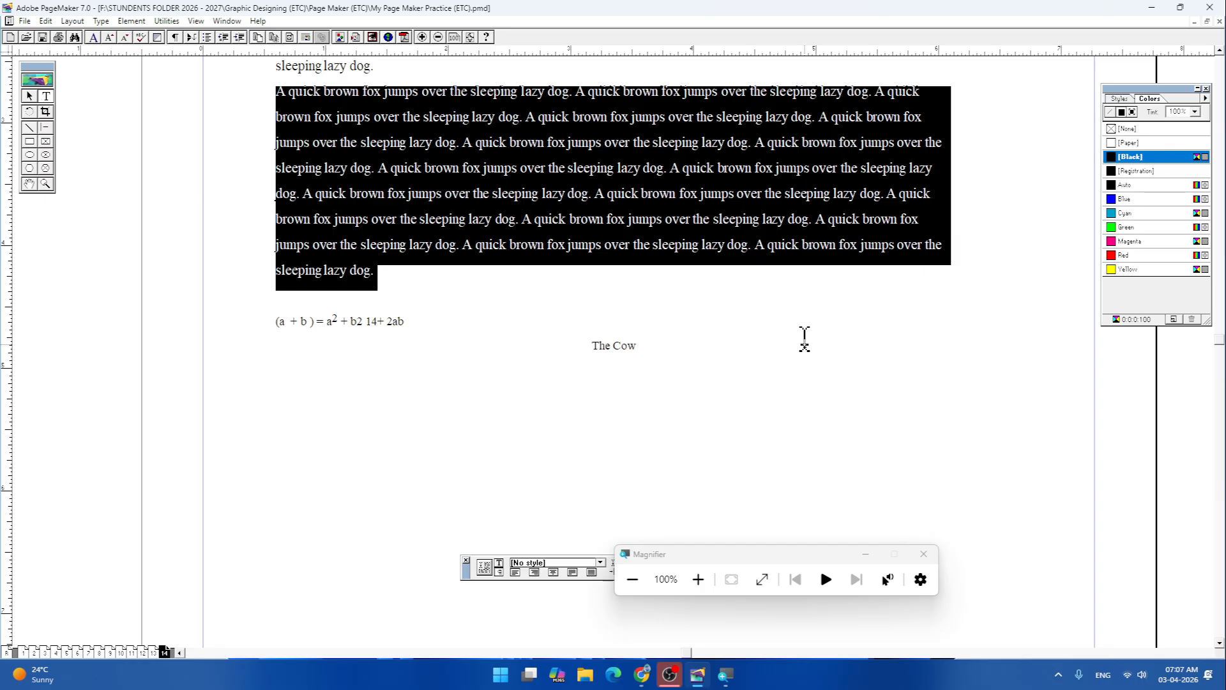
- Reselect the entire second fox paragraph and apply justified alignment to it
click(397, 273)
drag(382, 274, 240, 265)
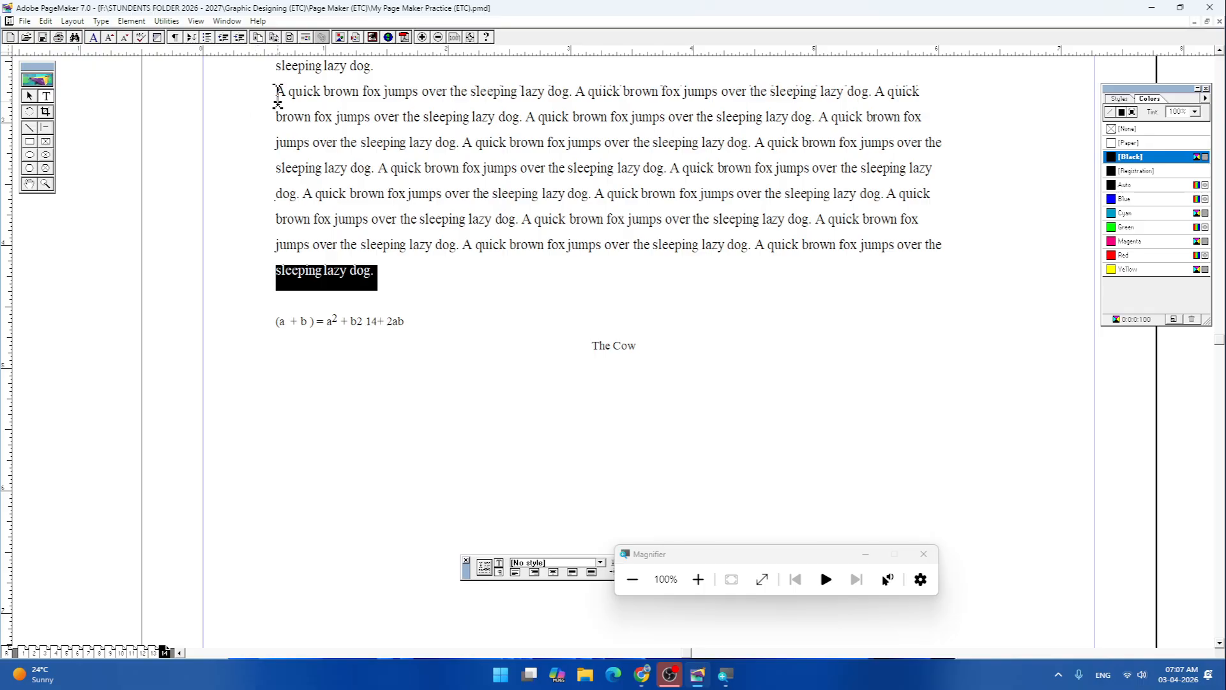
drag(275, 91, 461, 273)
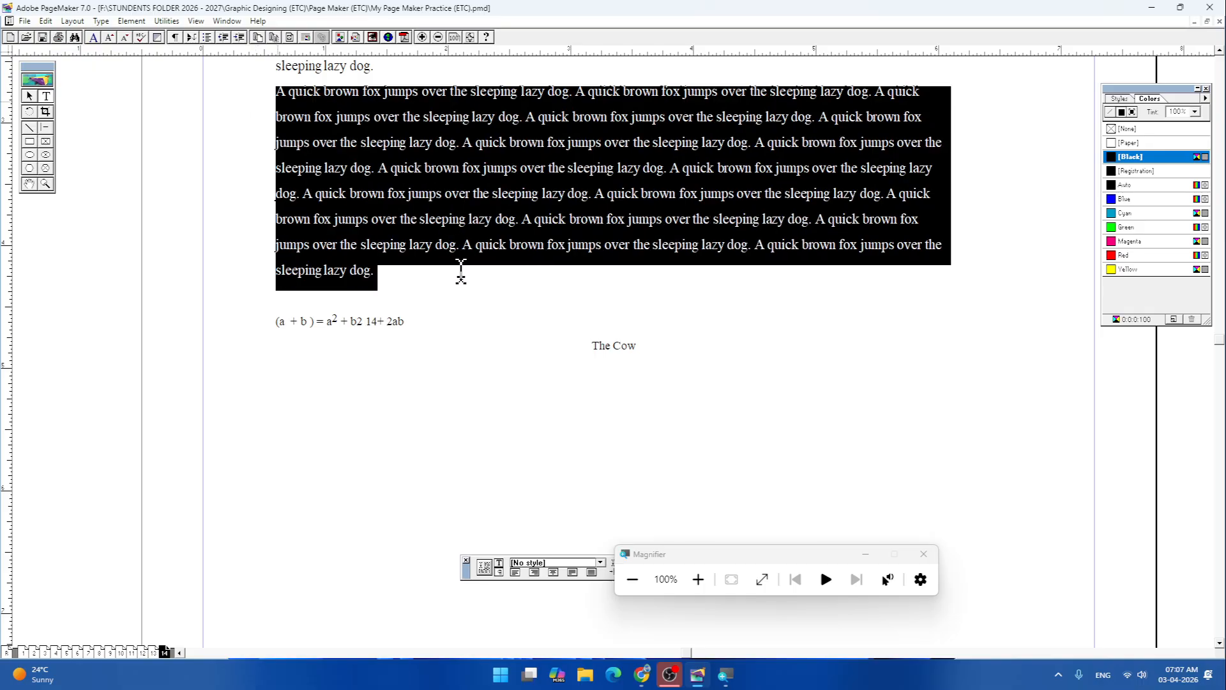
click(572, 571)
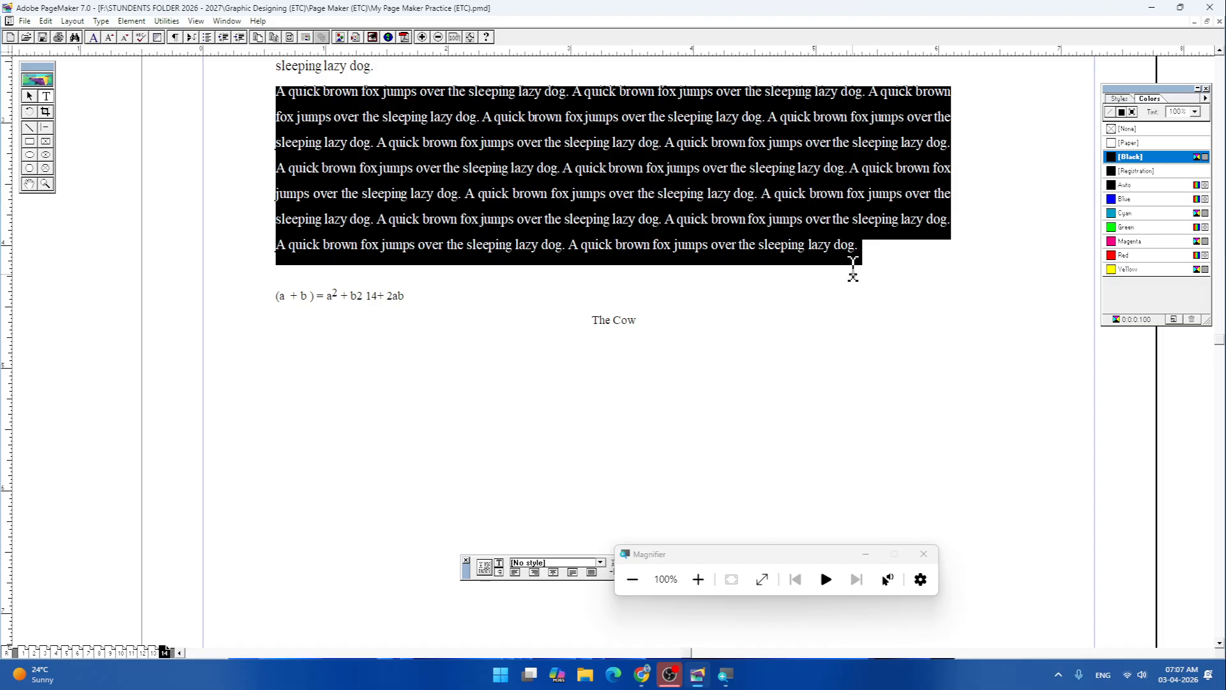
- Select the whole second fox paragraph again, force-justify it, and deselect it
click(868, 255)
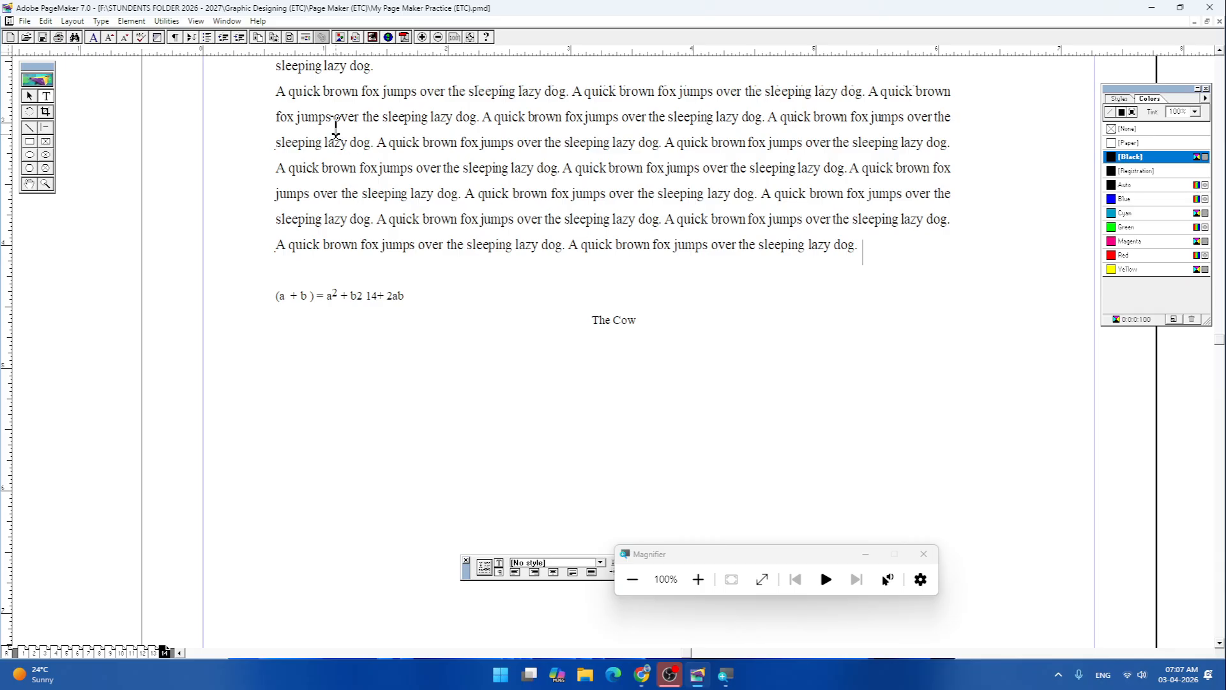
drag(276, 91, 900, 252)
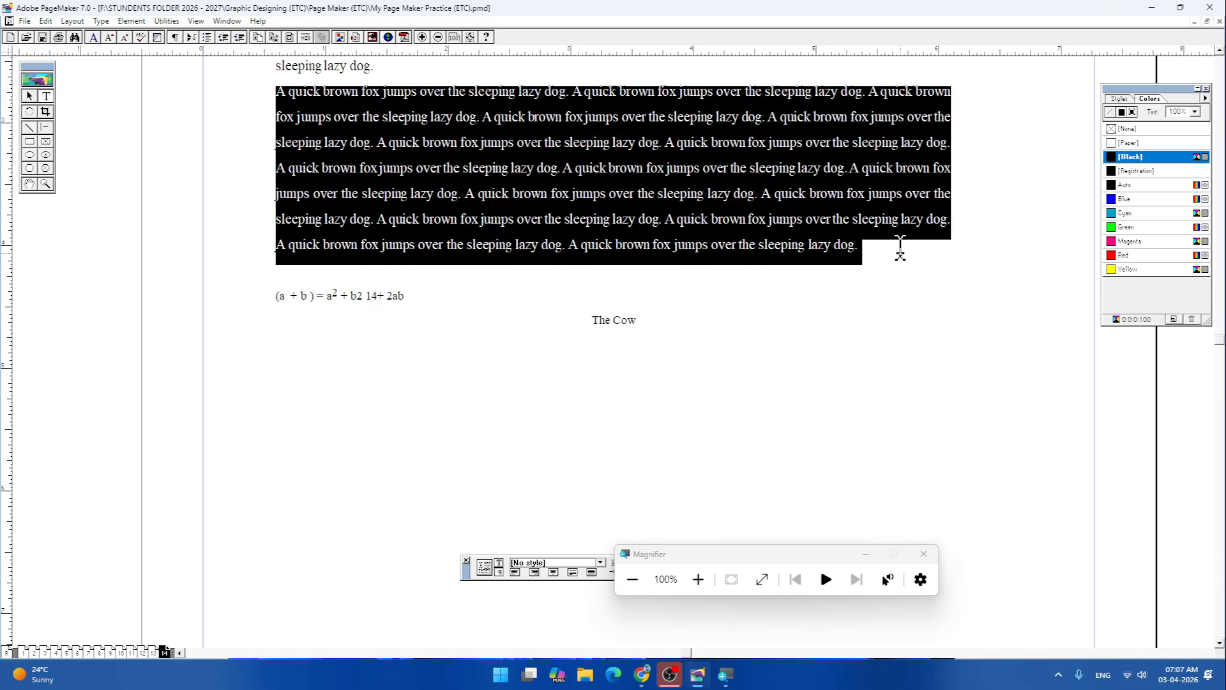
click(591, 572)
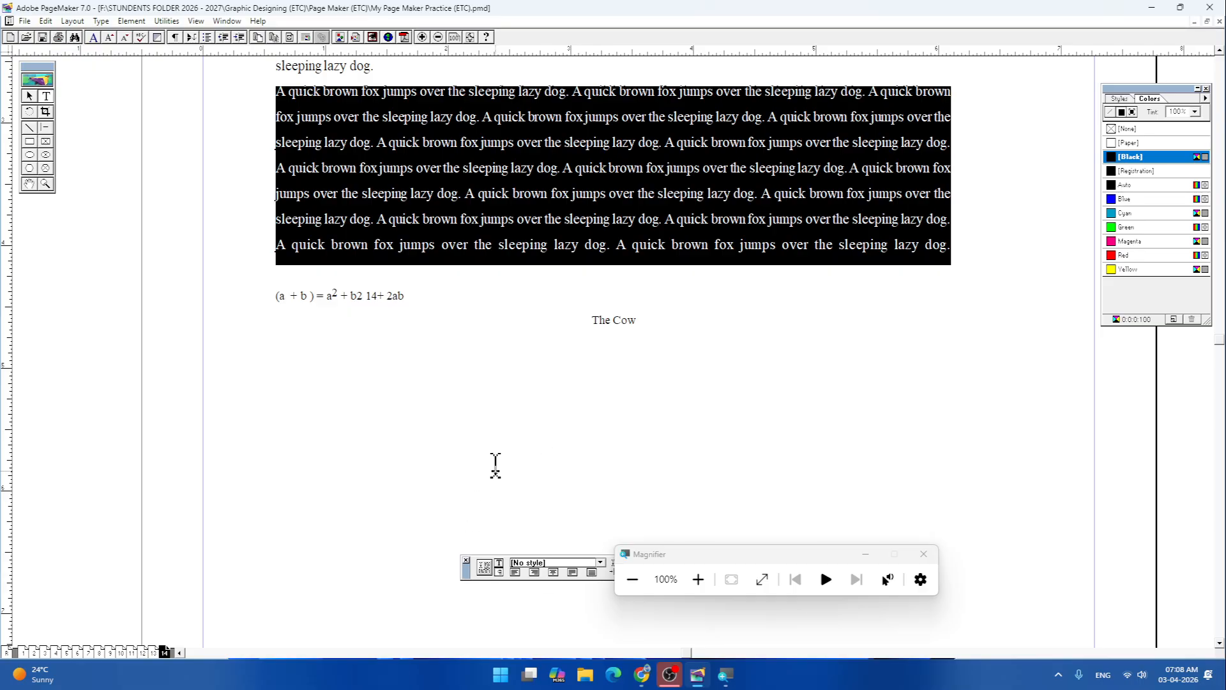
click(427, 300)
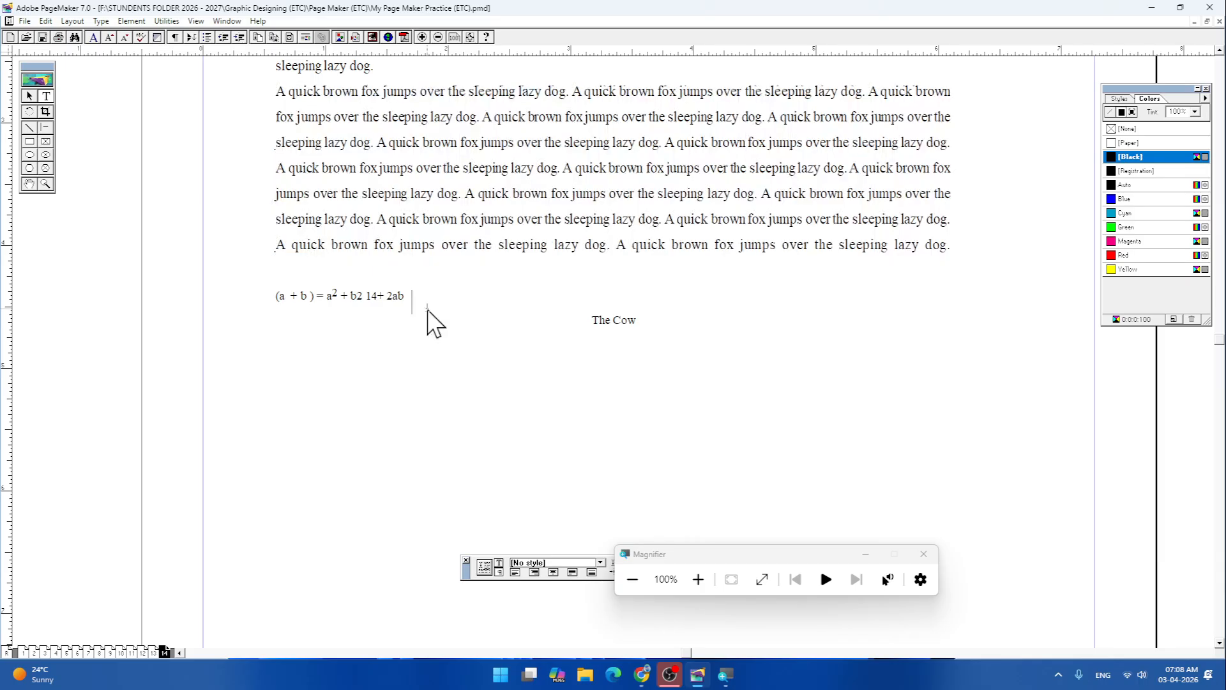
- Switch the Control palette to its character options and close the Magnifier window covering it
click(499, 563)
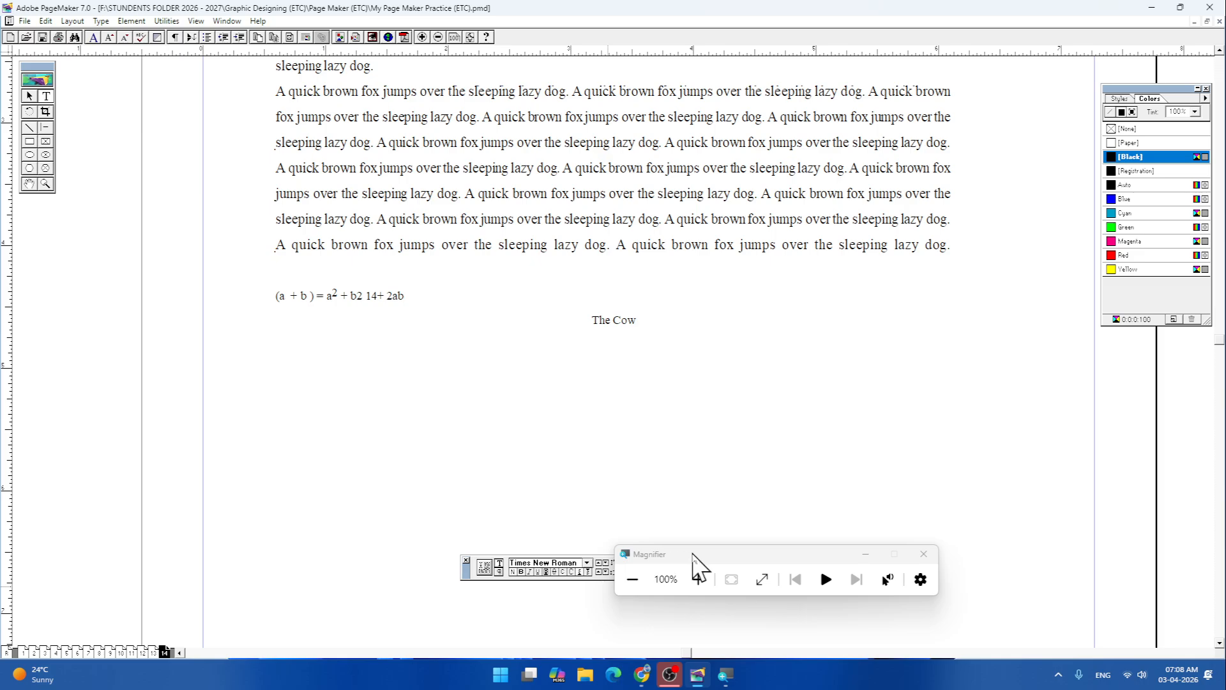
drag(693, 554, 689, 432)
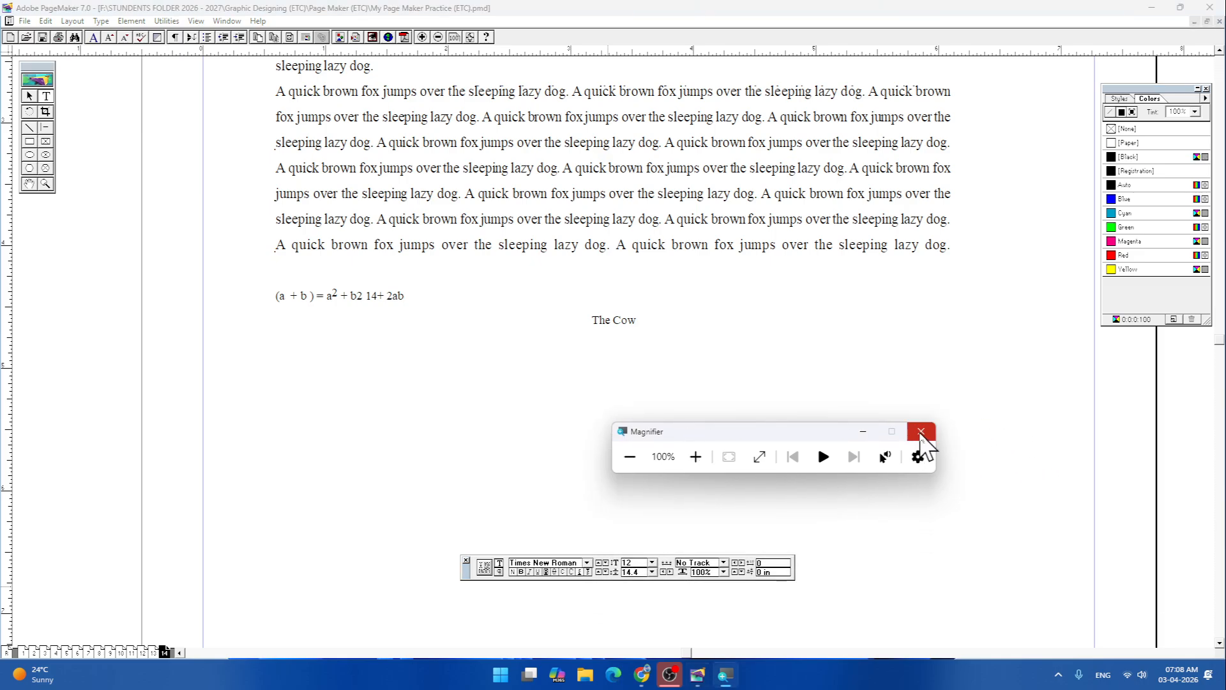
click(922, 432)
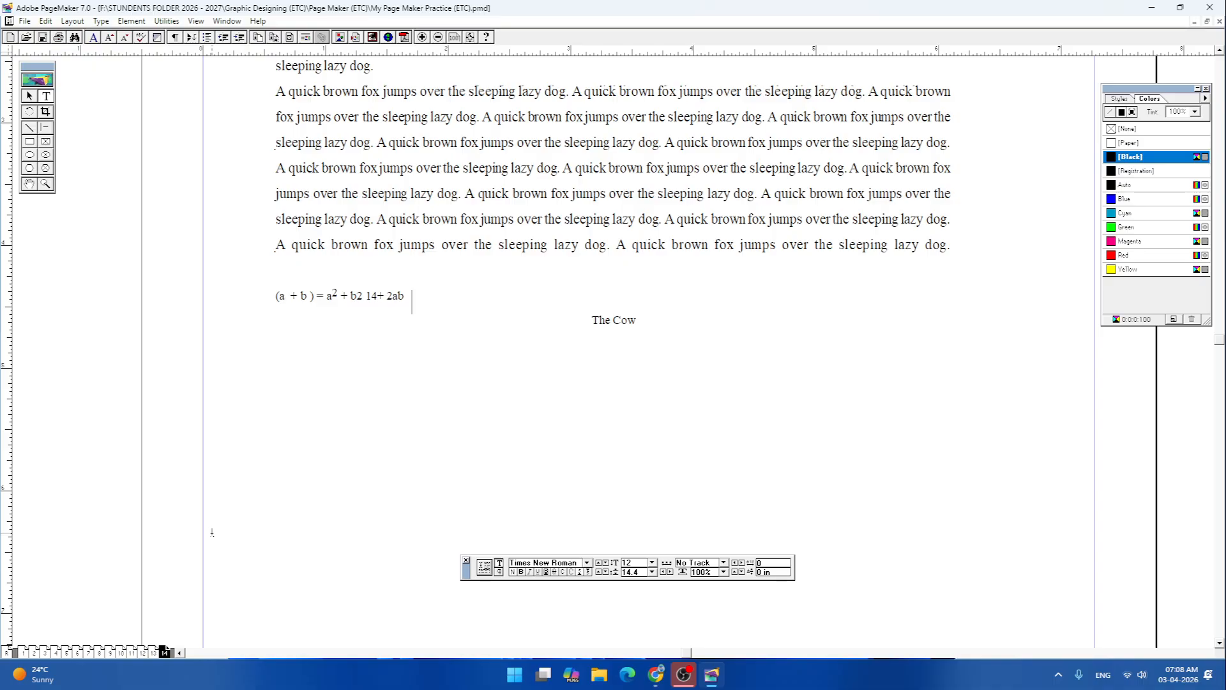
- Insert one blank page after the current page
click(76, 24)
click(103, 50)
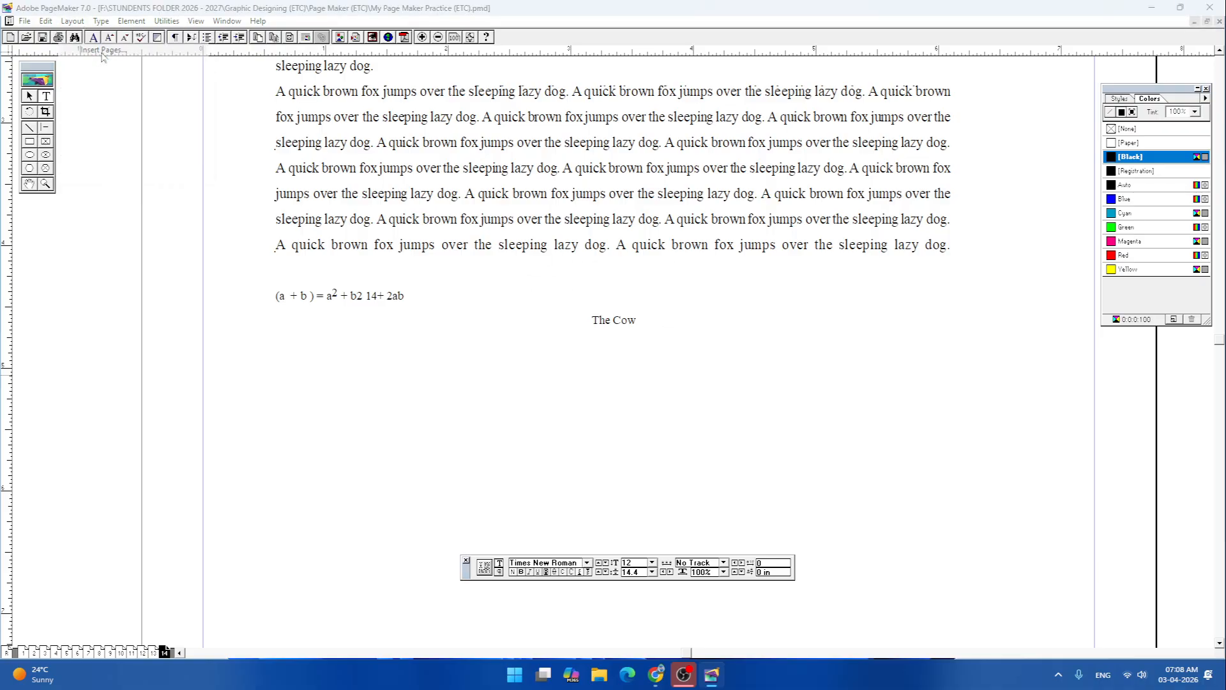
click(688, 340)
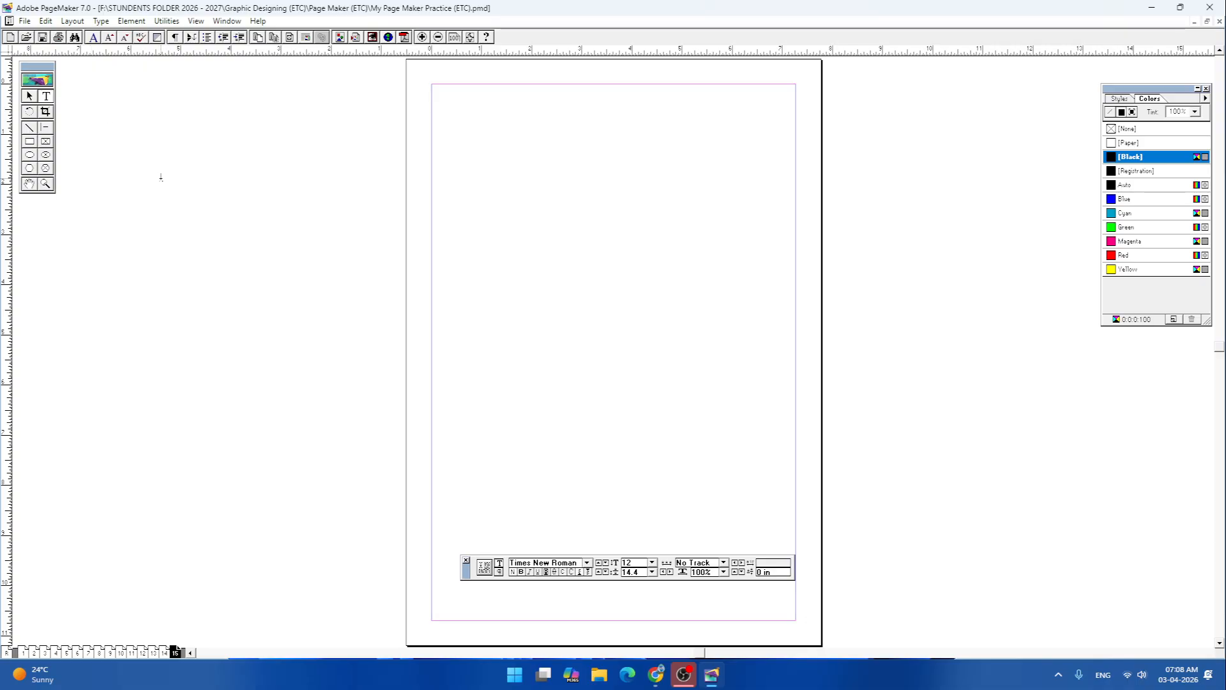
key(ctrl+d)
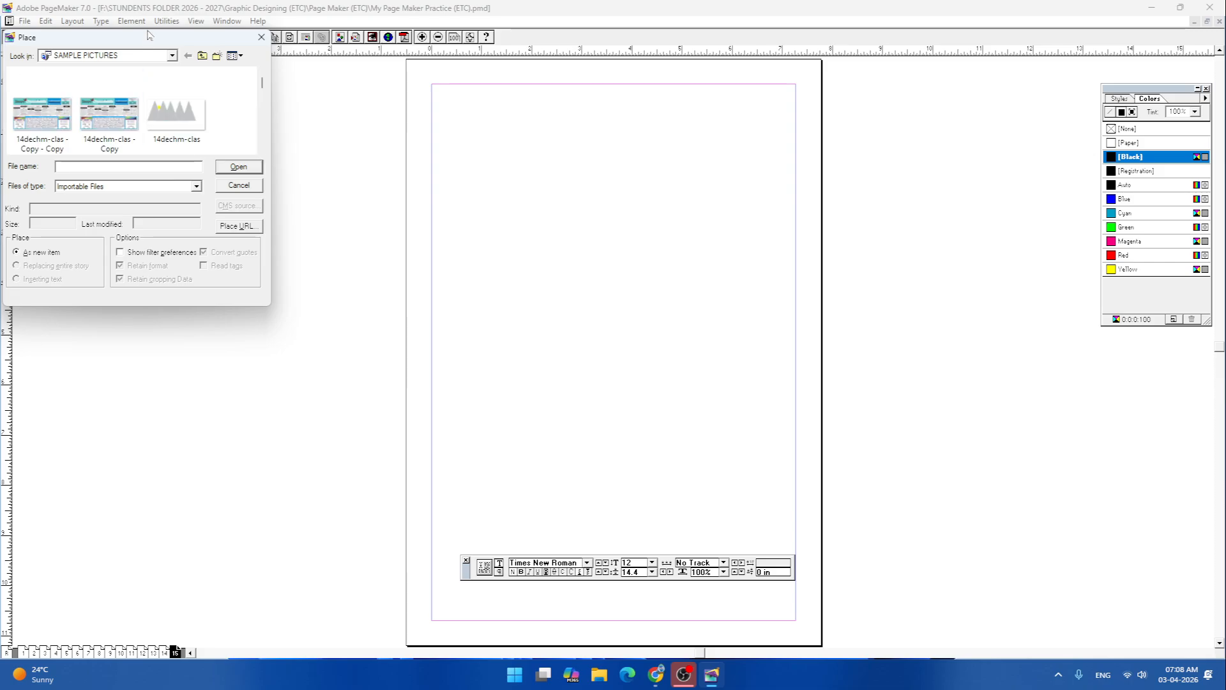
drag(164, 35, 582, 115)
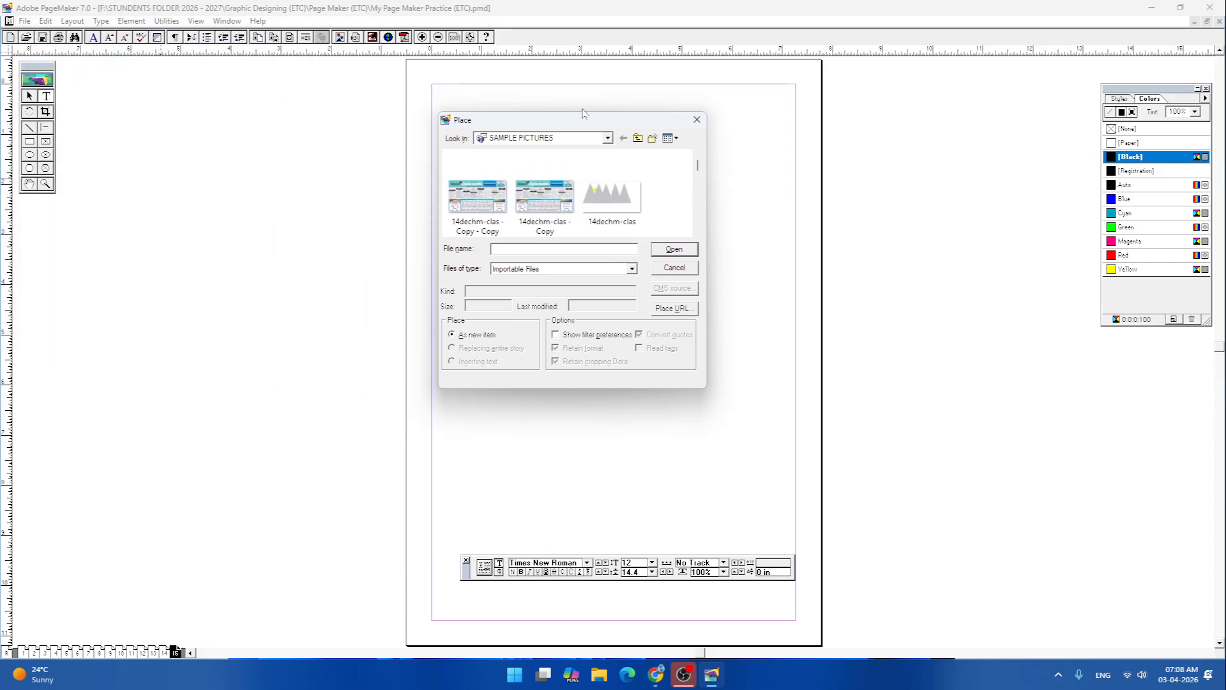
click(592, 140)
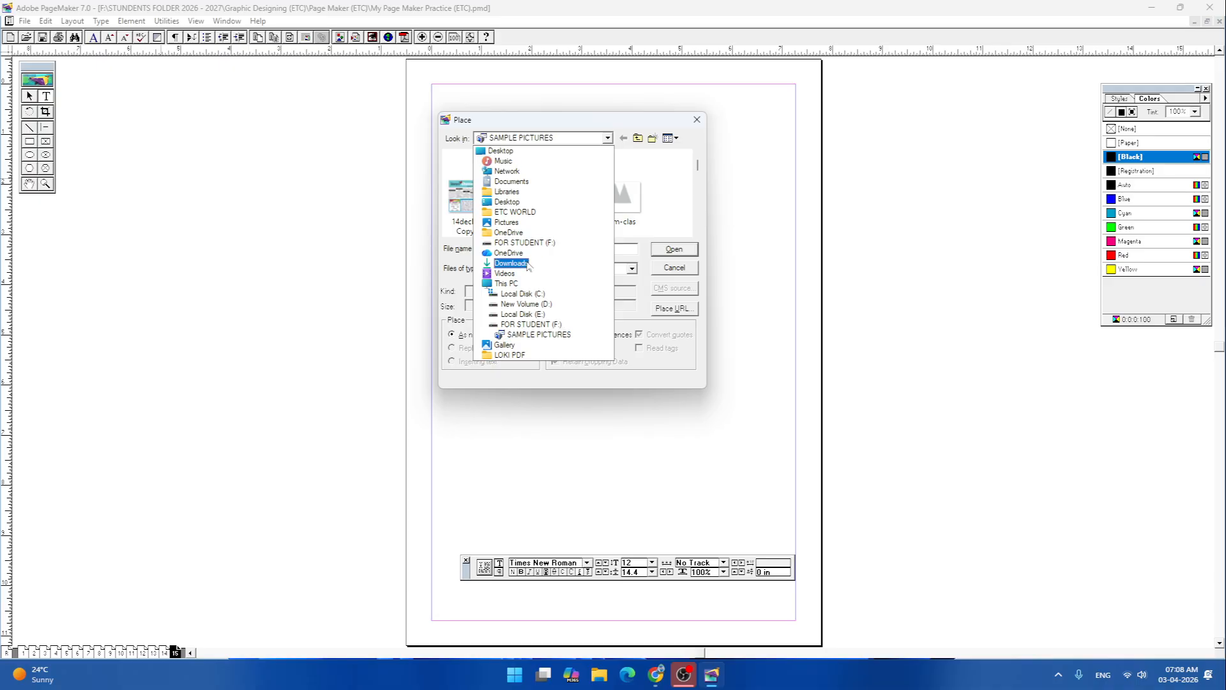
click(516, 285)
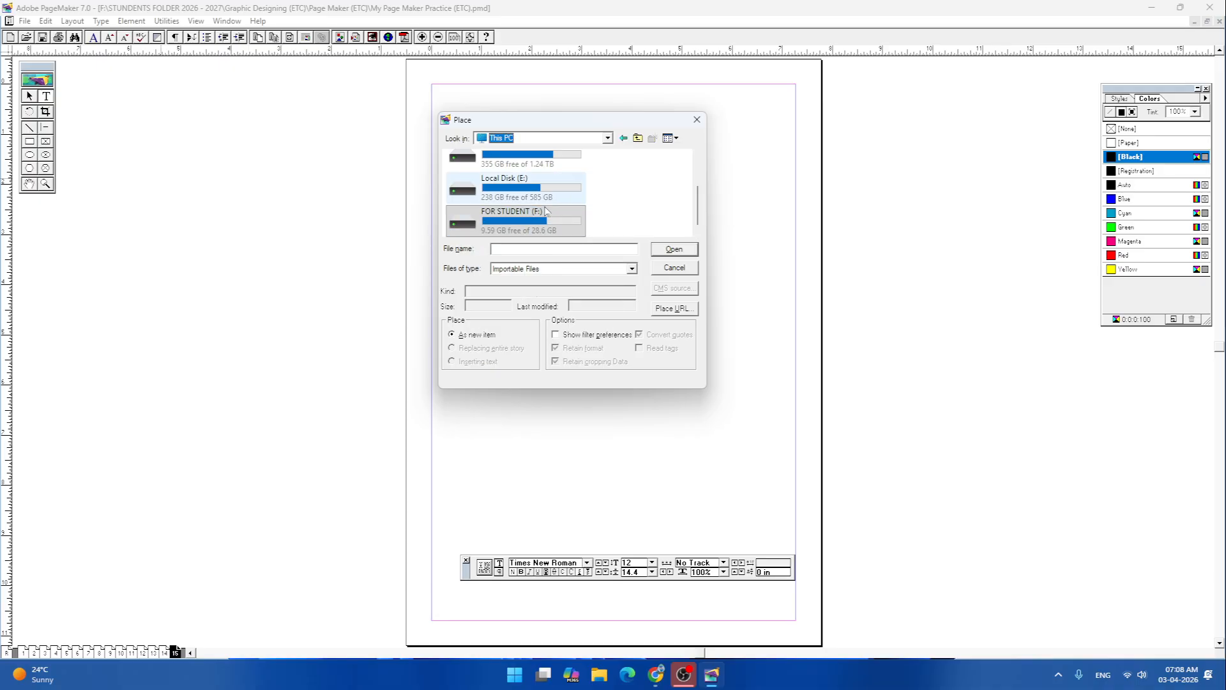
double_click(534, 218)
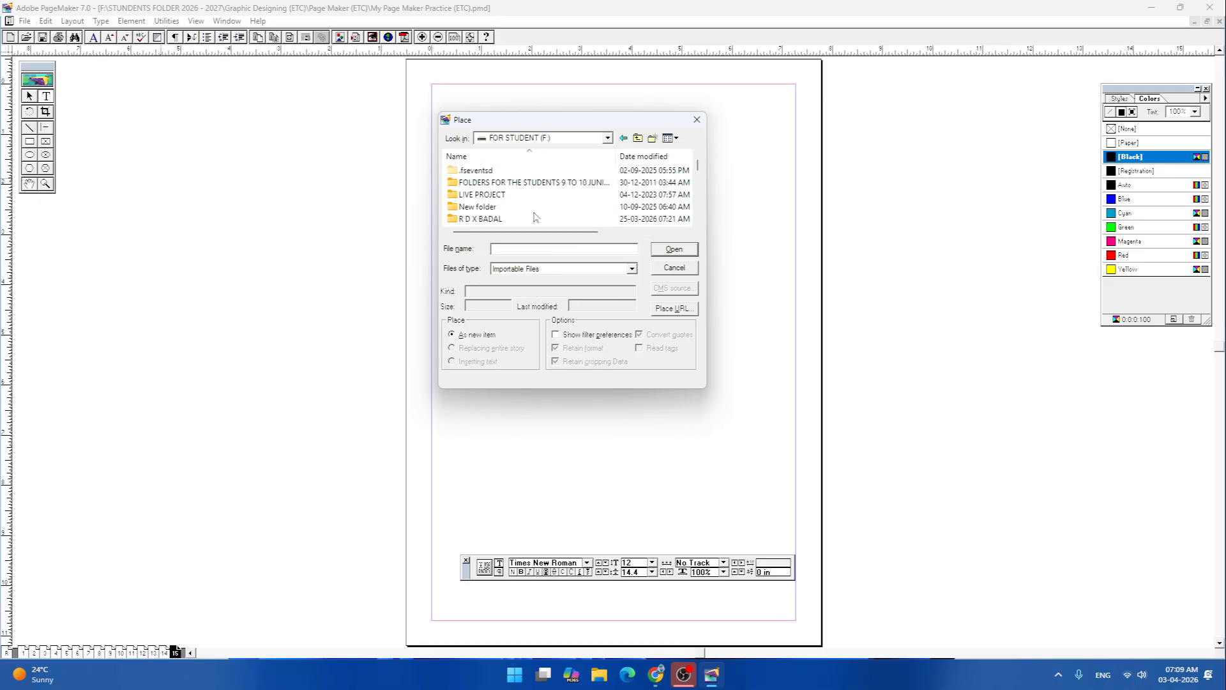
double_click(483, 199)
key(c)
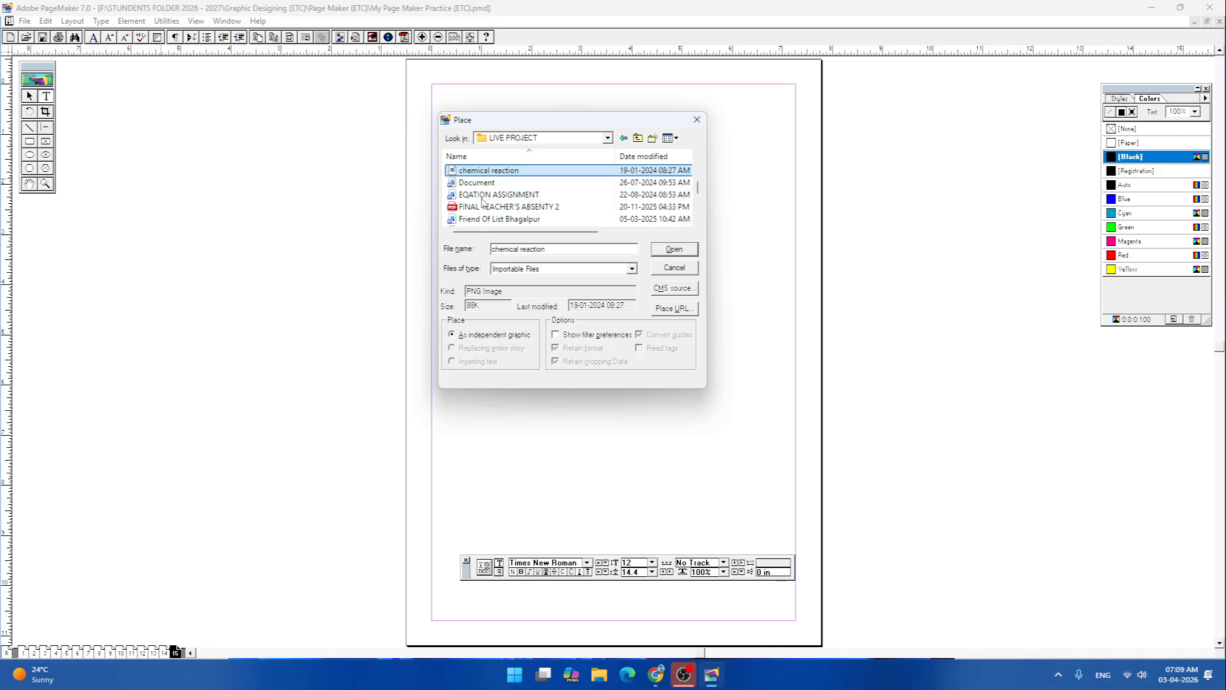
scroll(549, 192, down, 2)
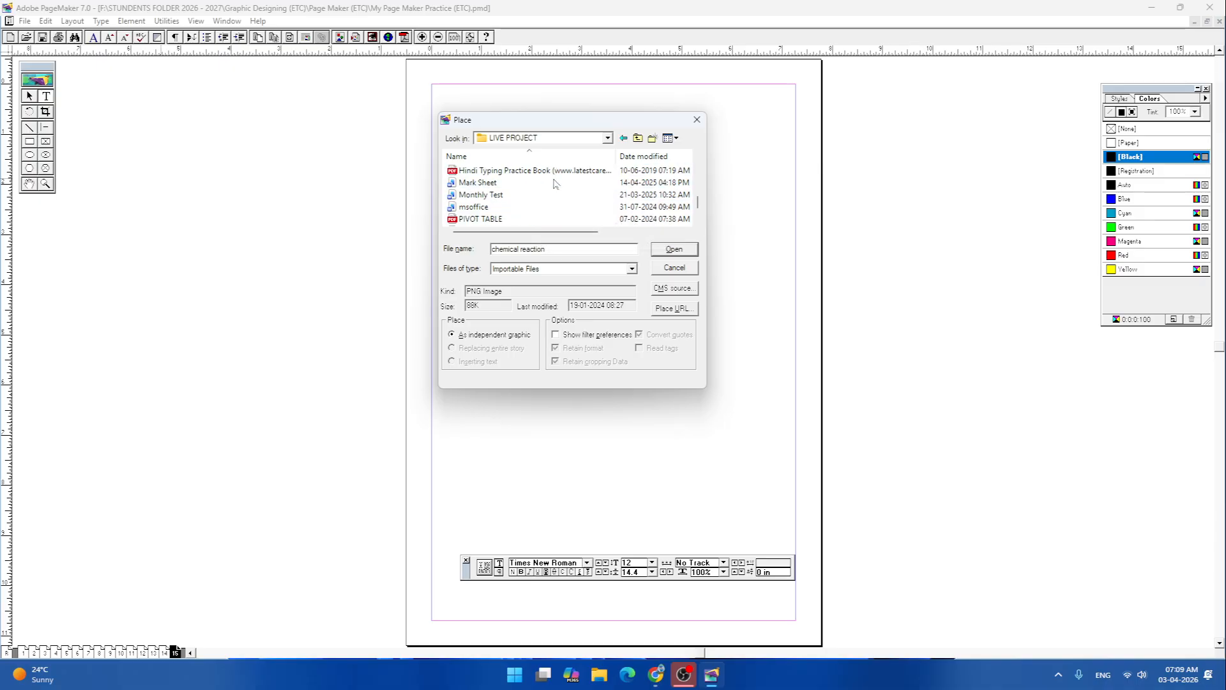
scroll(555, 184, up, 3)
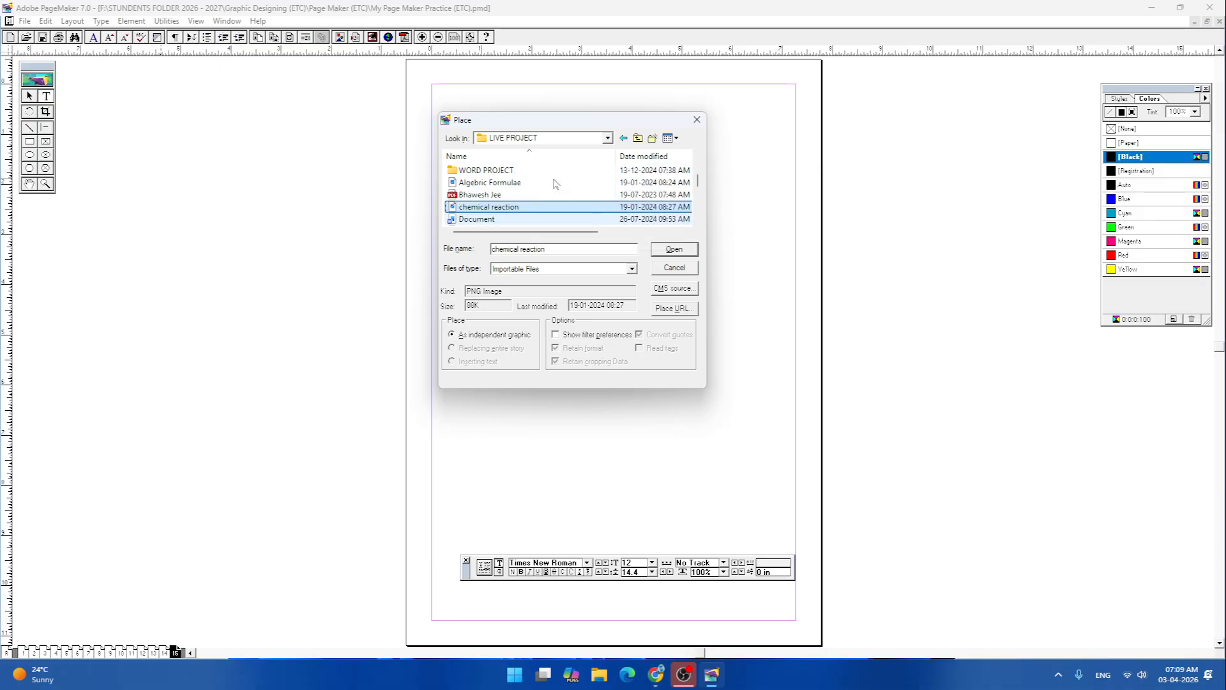
scroll(555, 184, up, 3)
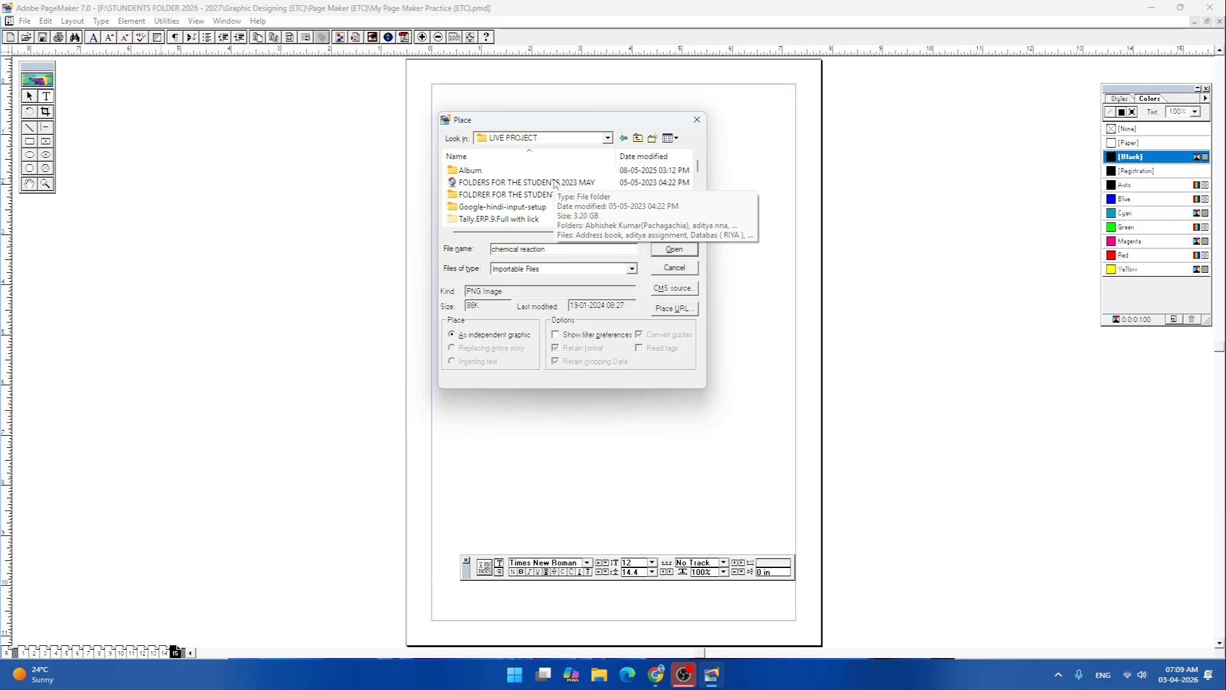
click(696, 120)
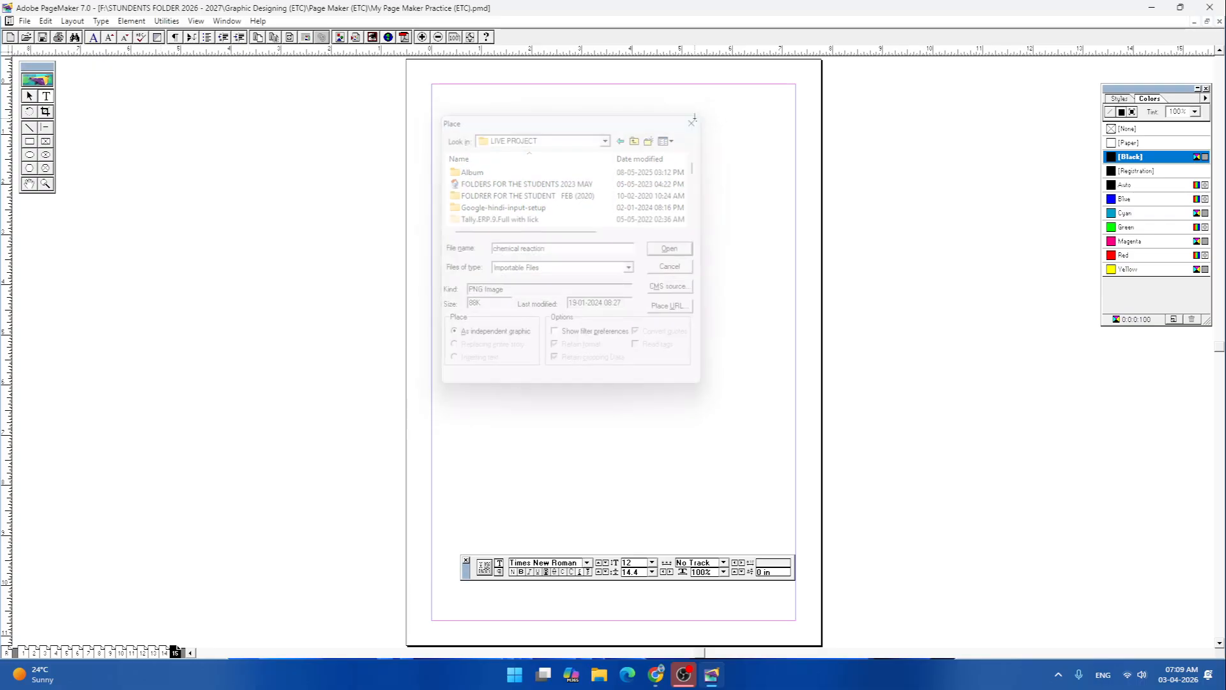
- Switch to File Explorer, examine the WEDDING folder inside LIVE PROJECT on FOR STUDENT (F:), and return to PageMaker
click(1151, 8)
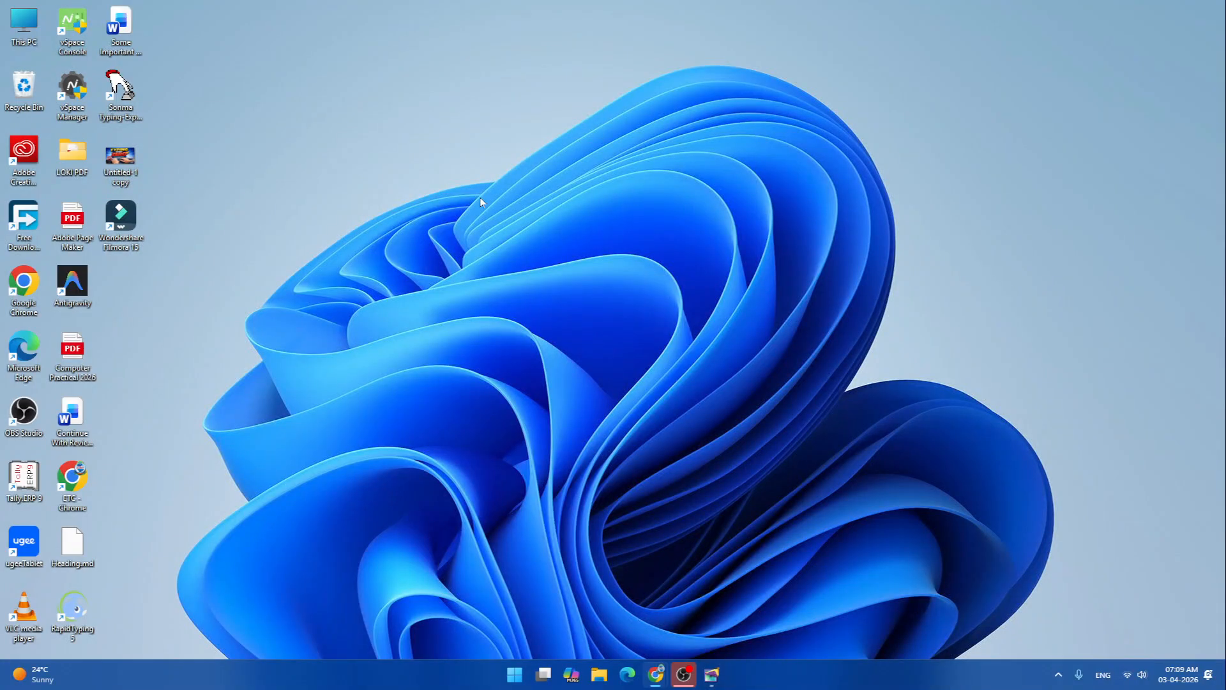
click(599, 674)
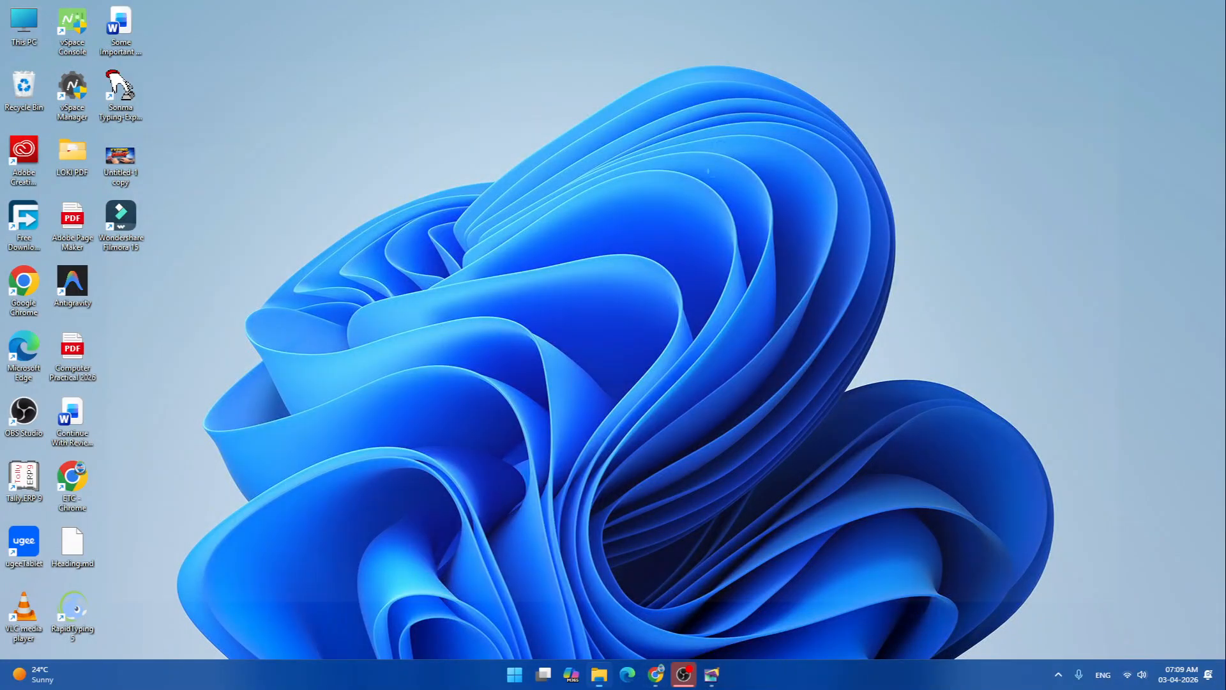
double_click(746, 120)
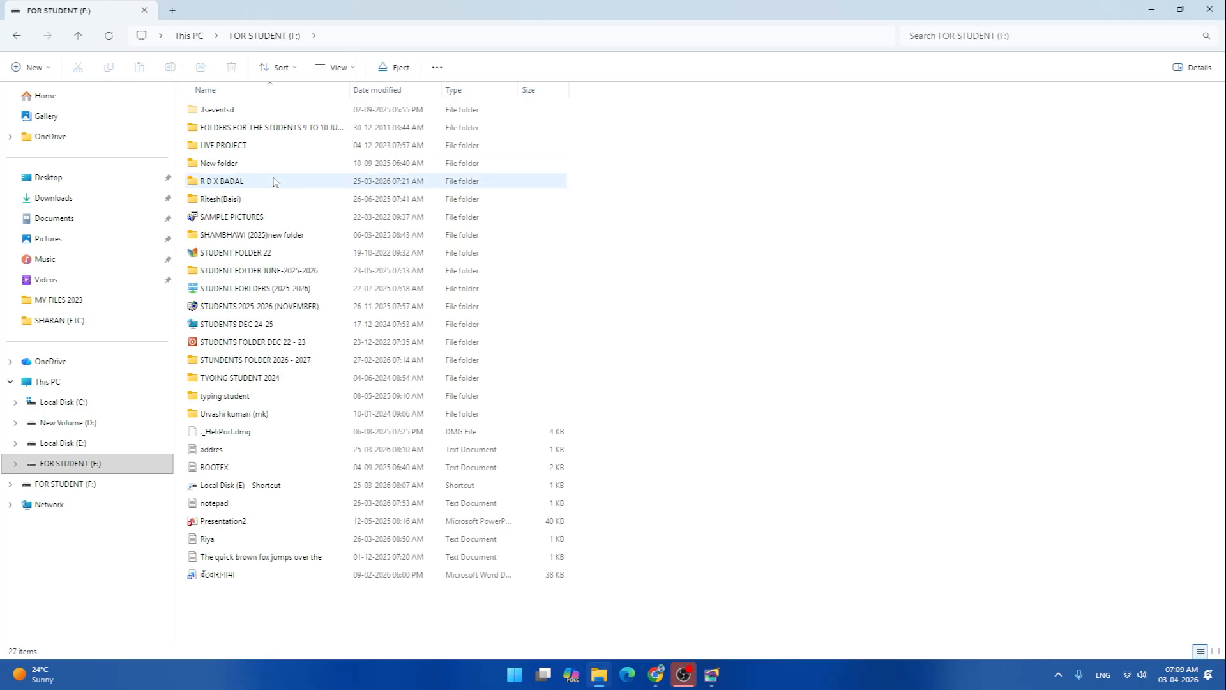
click(264, 145)
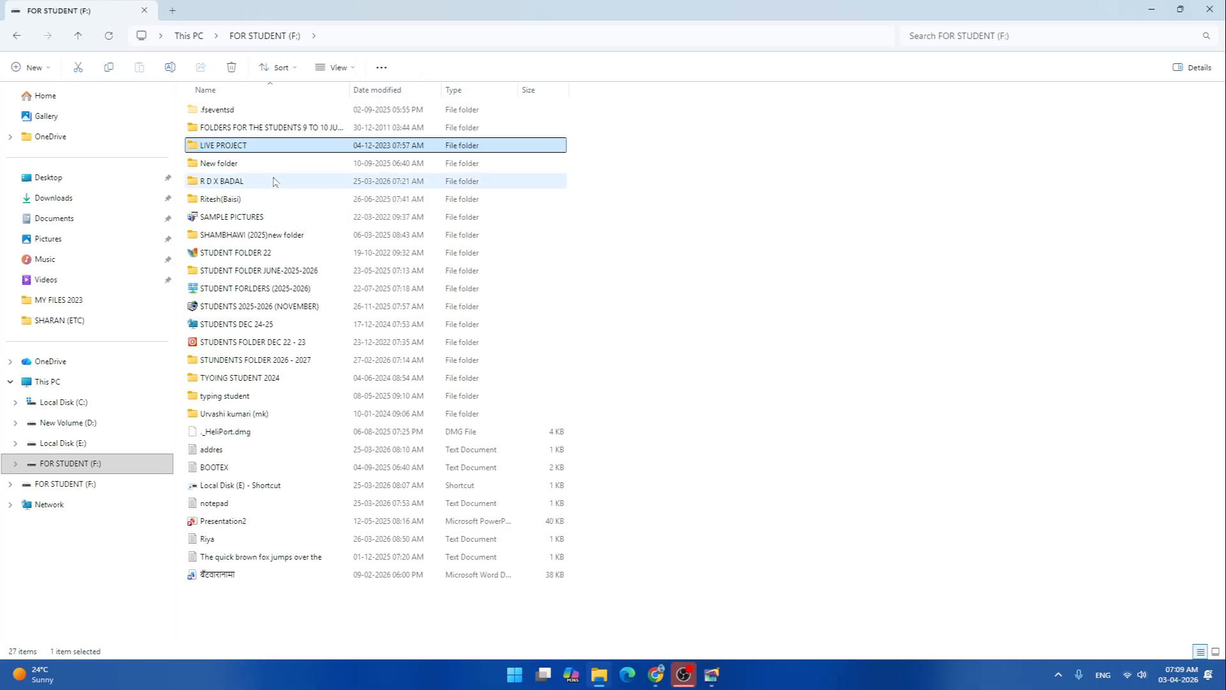
double_click(259, 147)
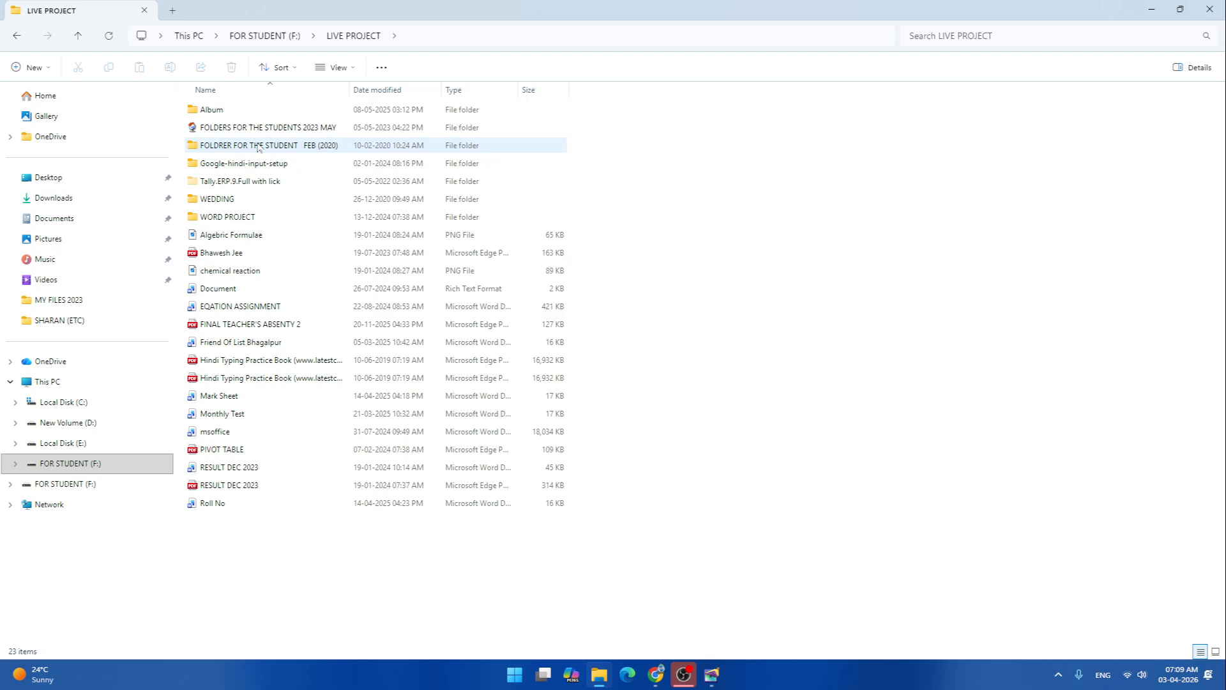
double_click(216, 202)
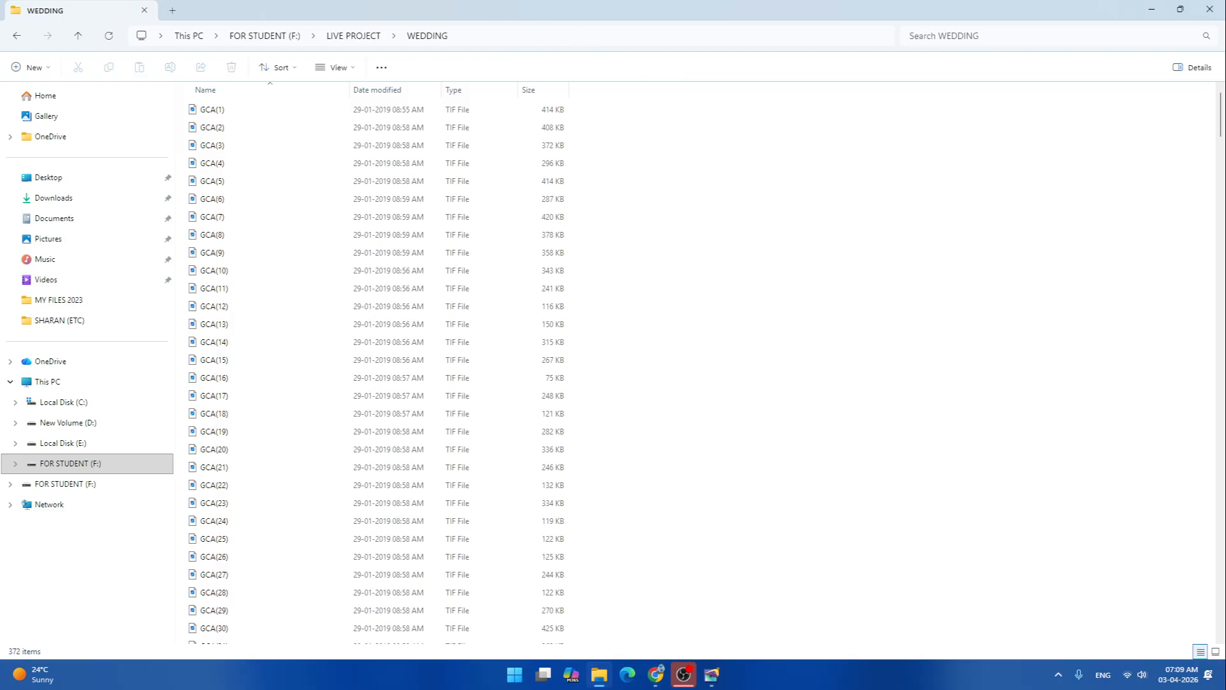
click(1210, 10)
click(713, 682)
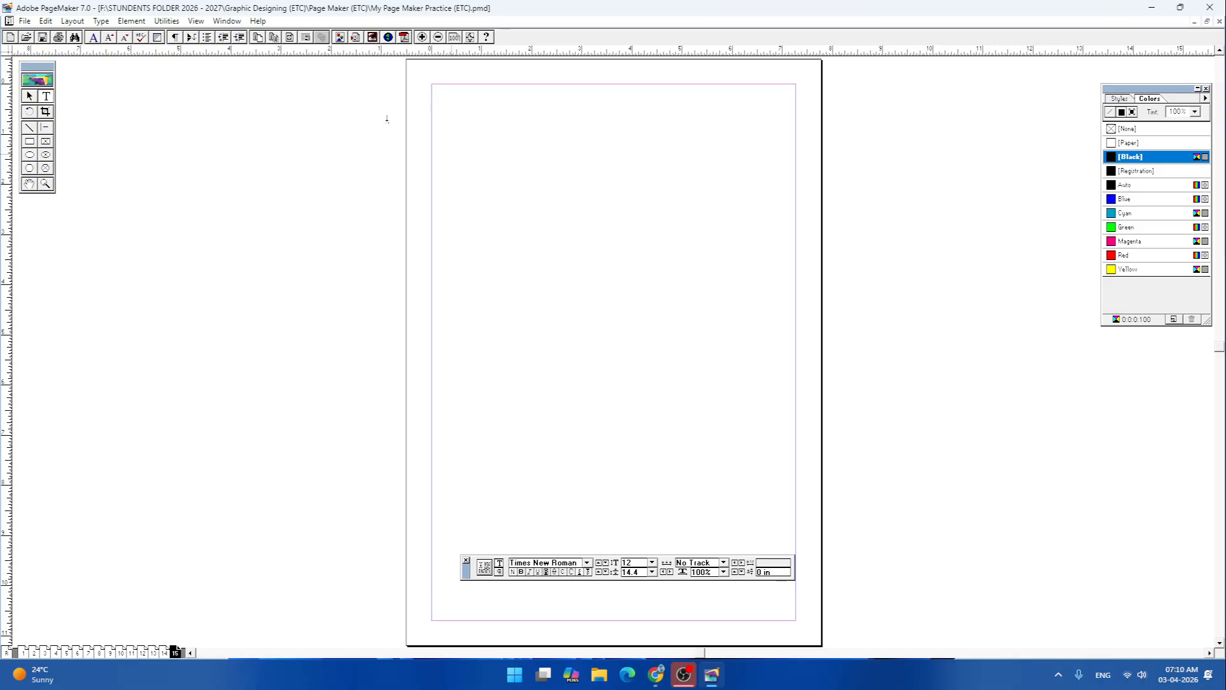
- Start placing a file, browse to LIVE PROJECT > WEDDING on FOR STUDENT (F:), and keep Importable Files as the file type
key(ctrl+d)
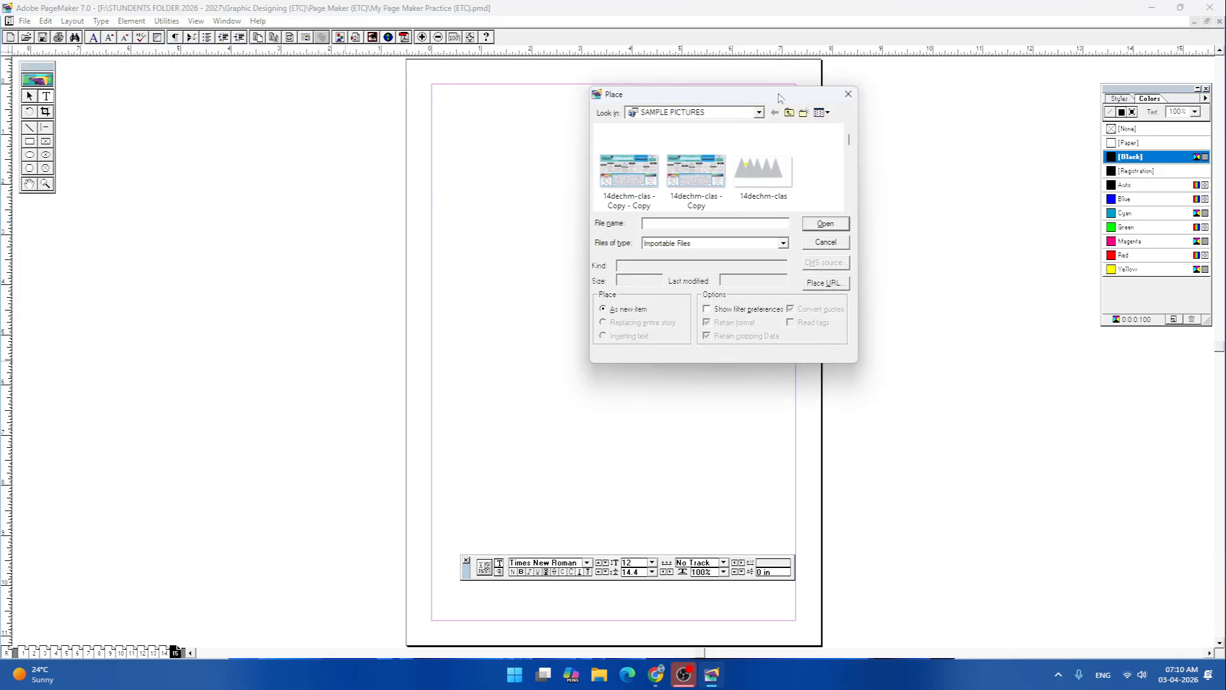
click(759, 112)
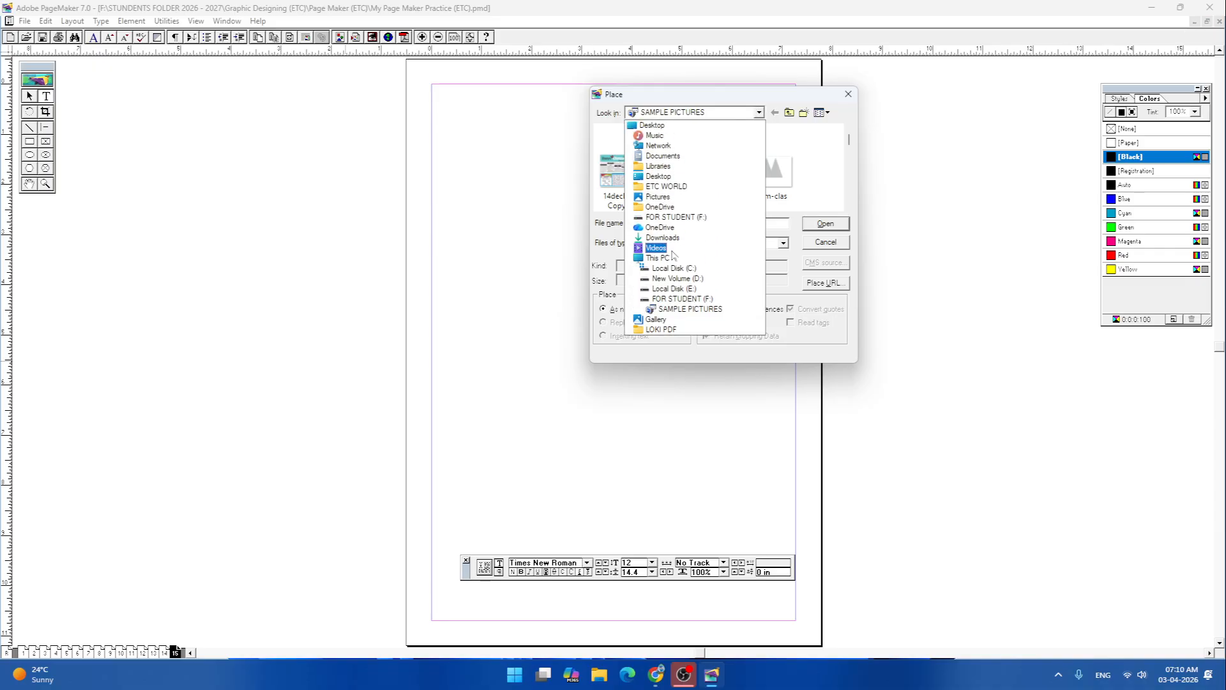
click(674, 217)
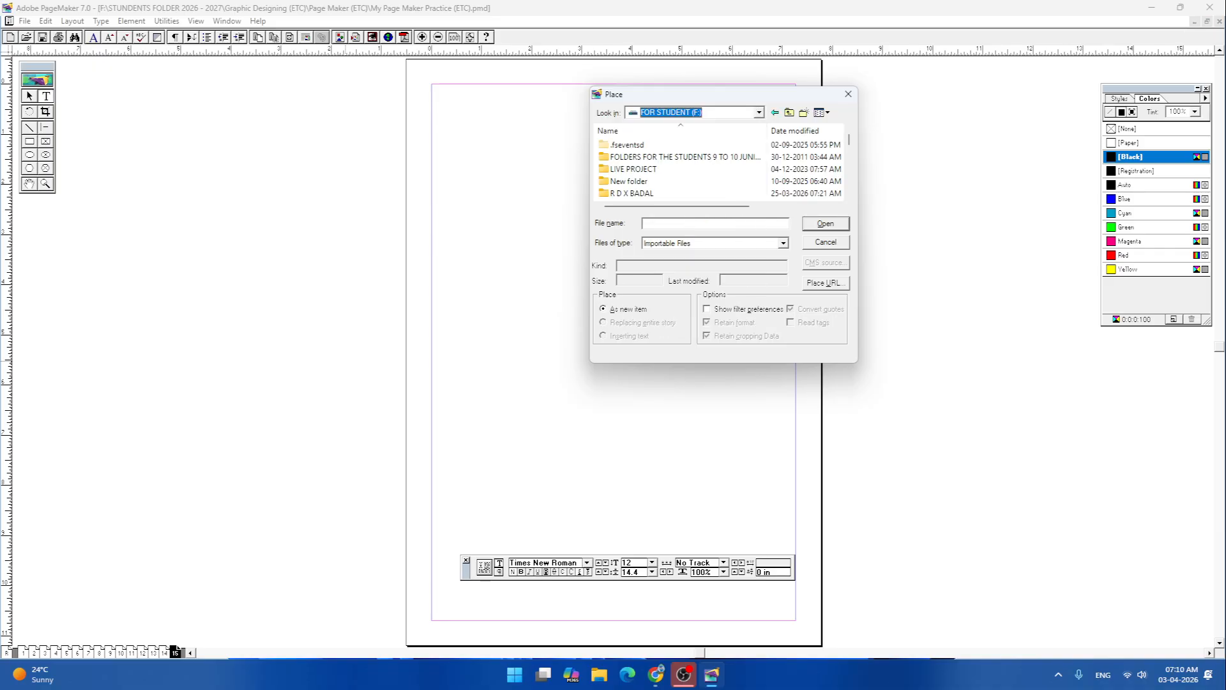
double_click(636, 168)
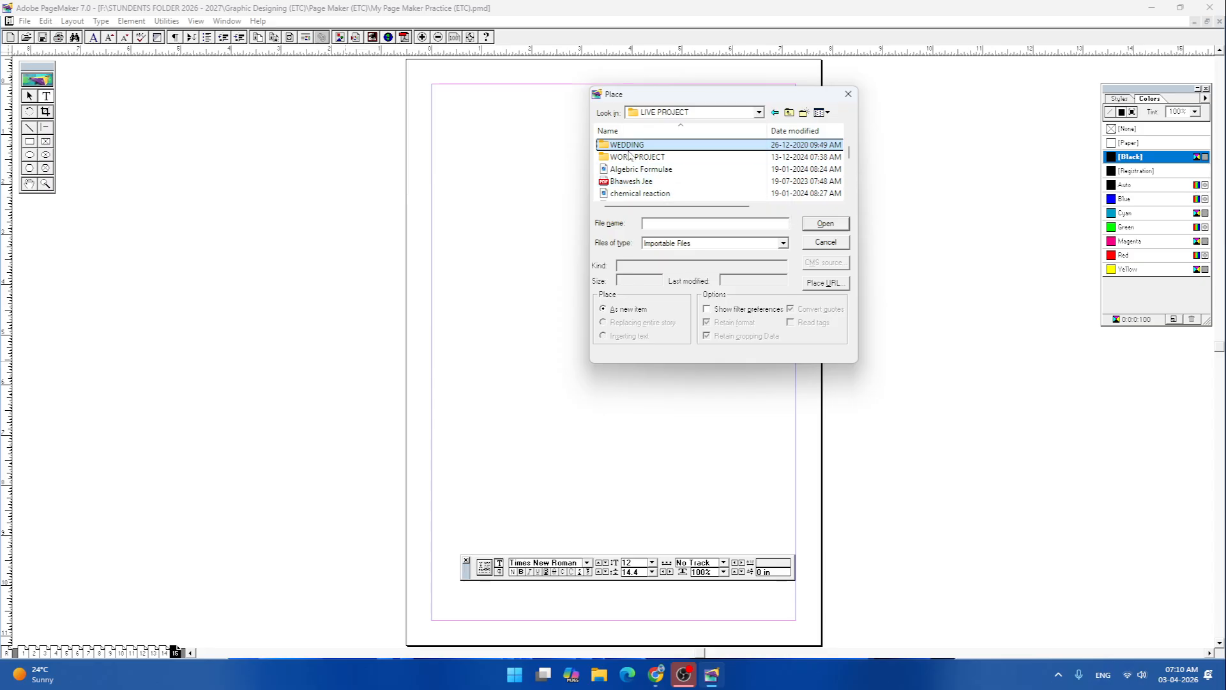
double_click(627, 147)
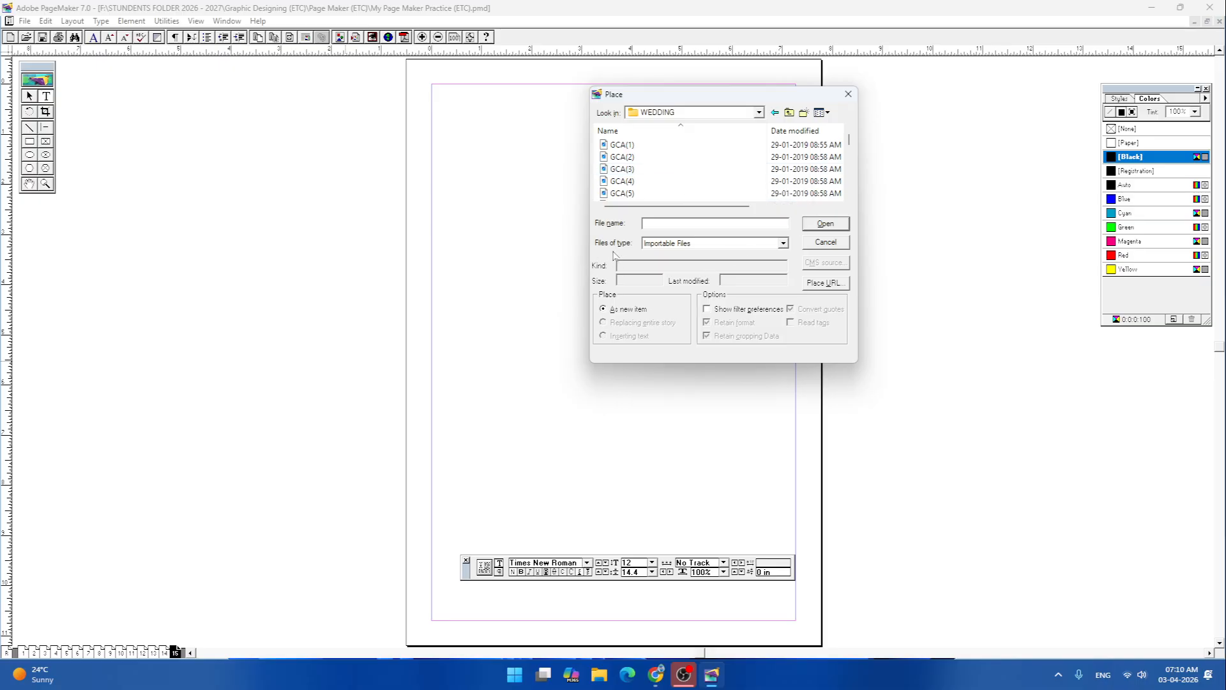
click(707, 245)
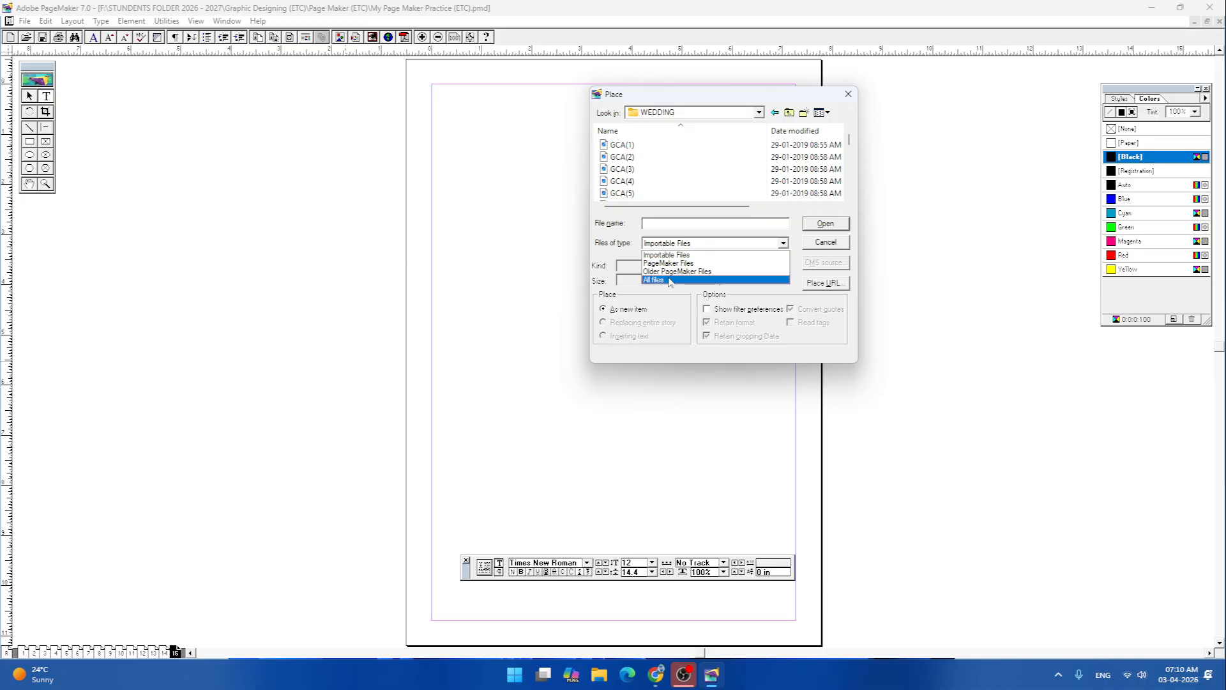
click(713, 240)
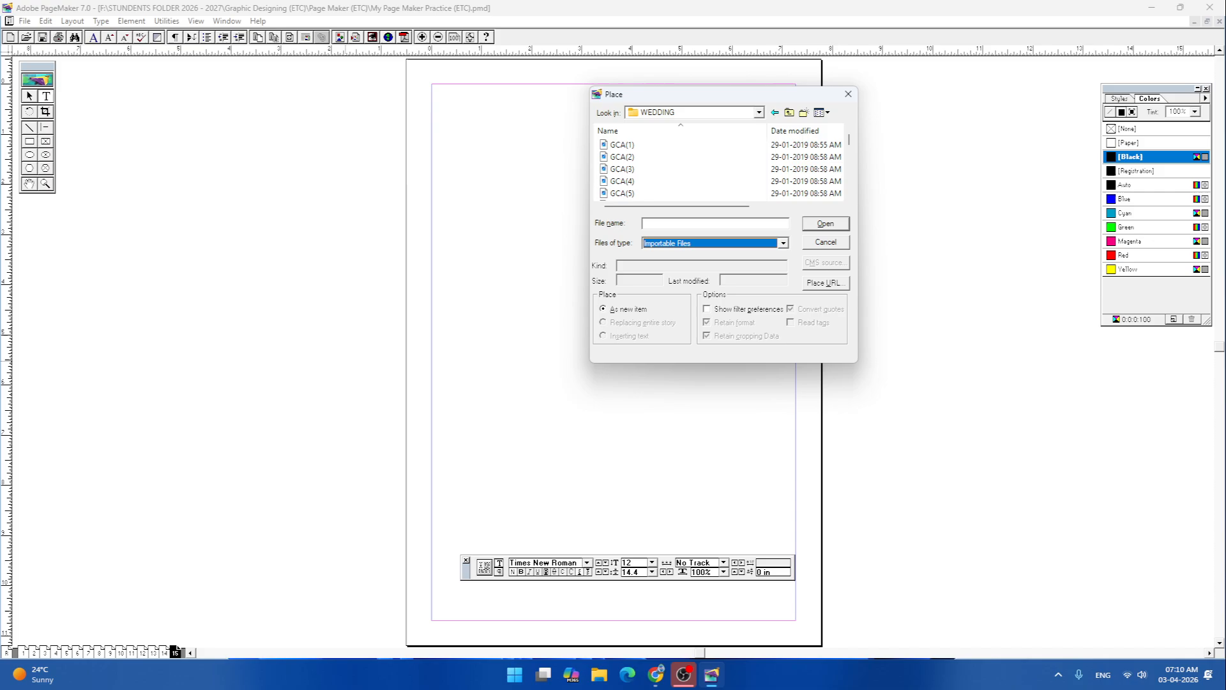
- Show the WEDDING folder's files as large icons and browse the thumbnails as far as GCA(20)
click(828, 114)
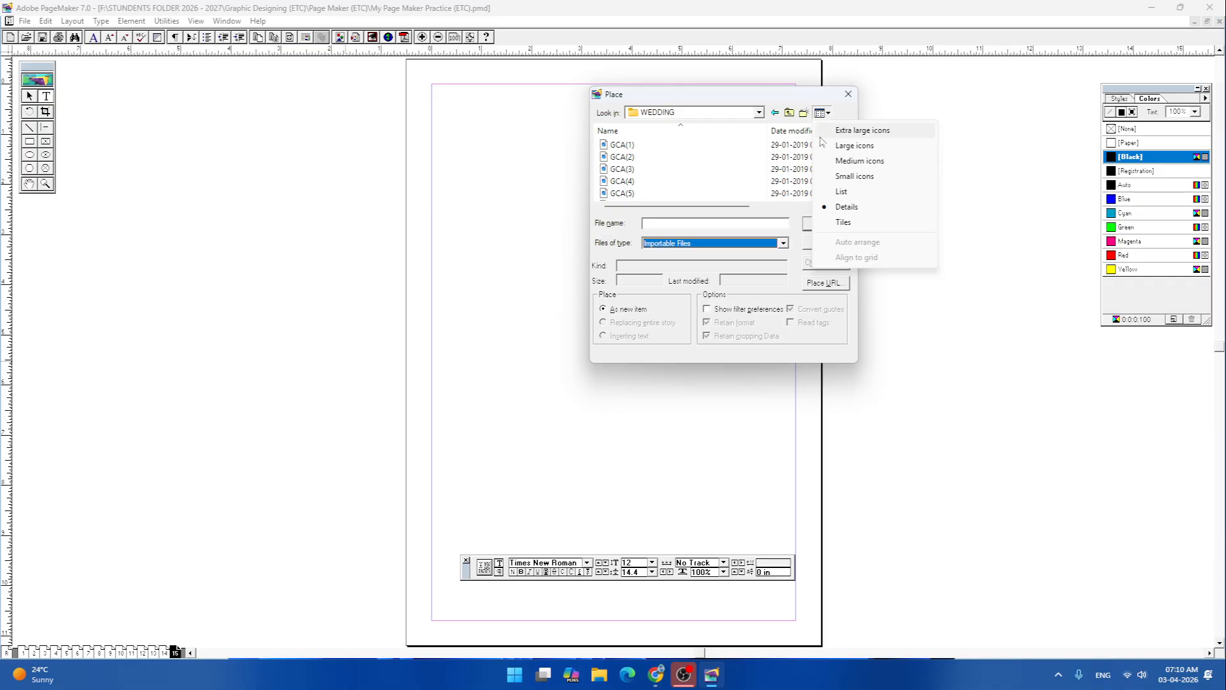
click(843, 147)
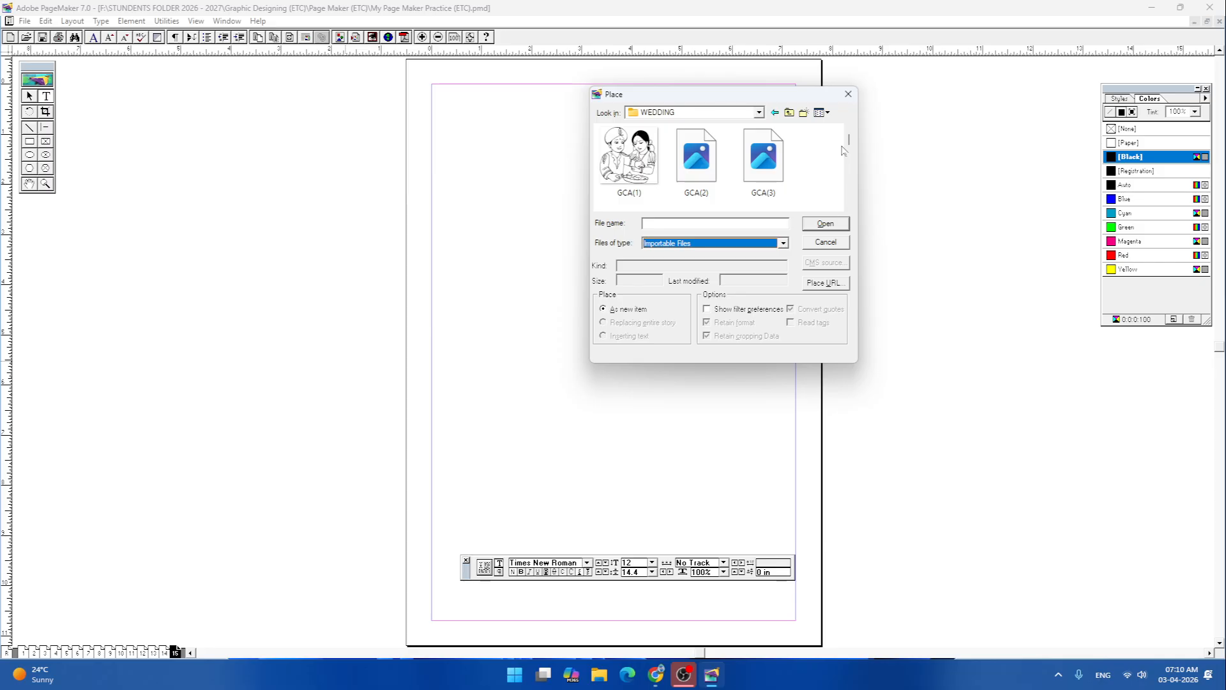
click(823, 113)
click(845, 131)
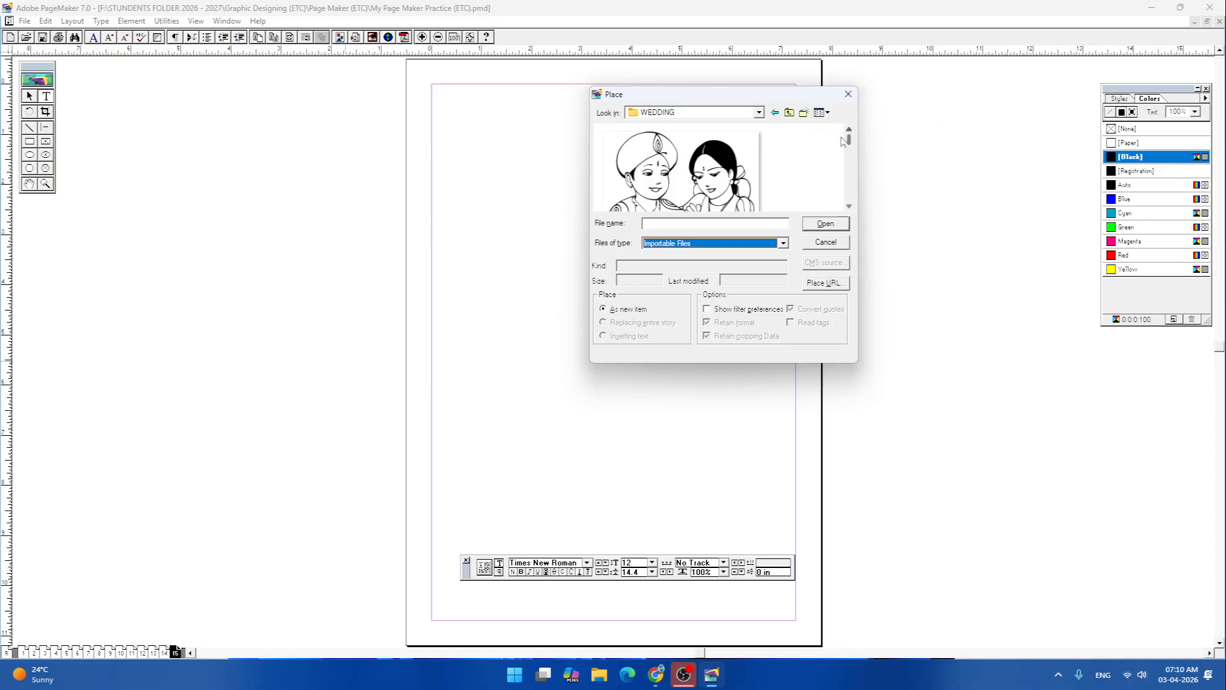
scroll(824, 162, down, 2)
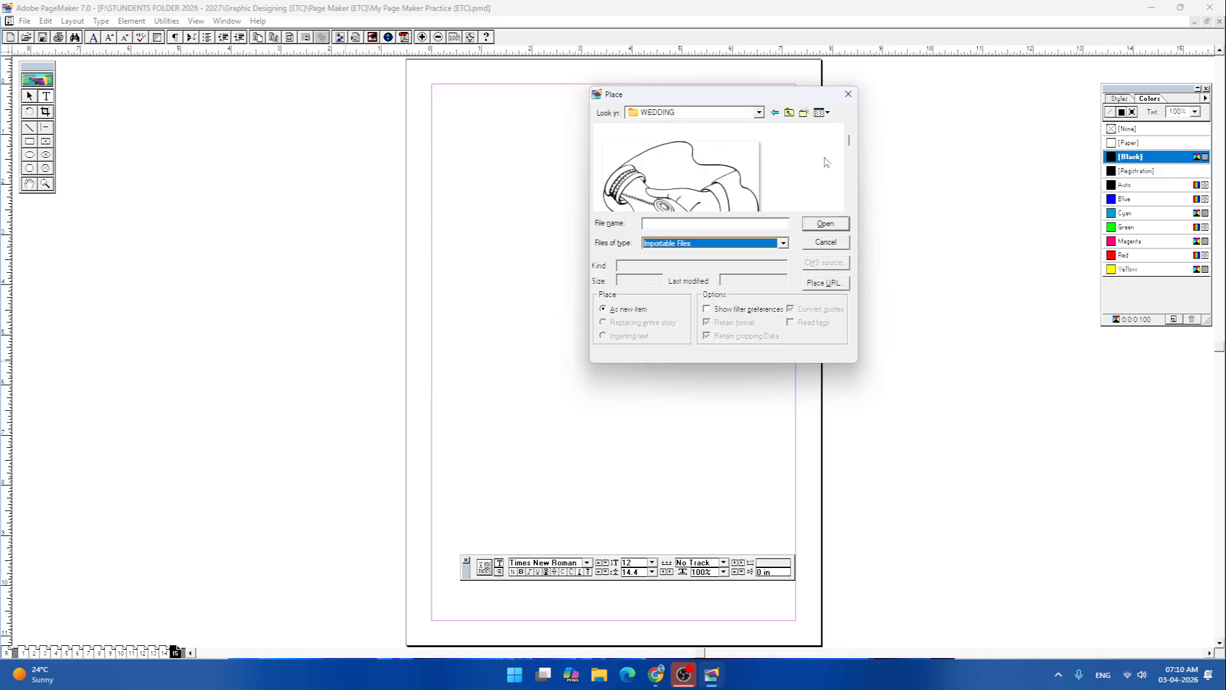
click(820, 112)
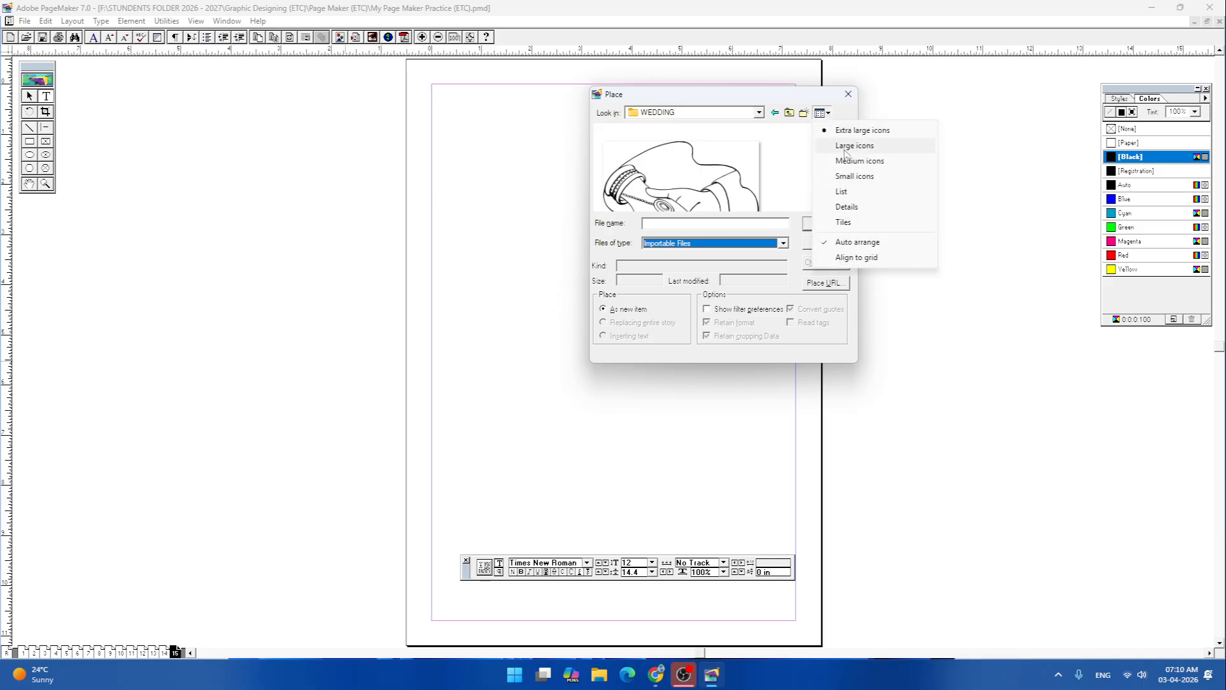
click(846, 145)
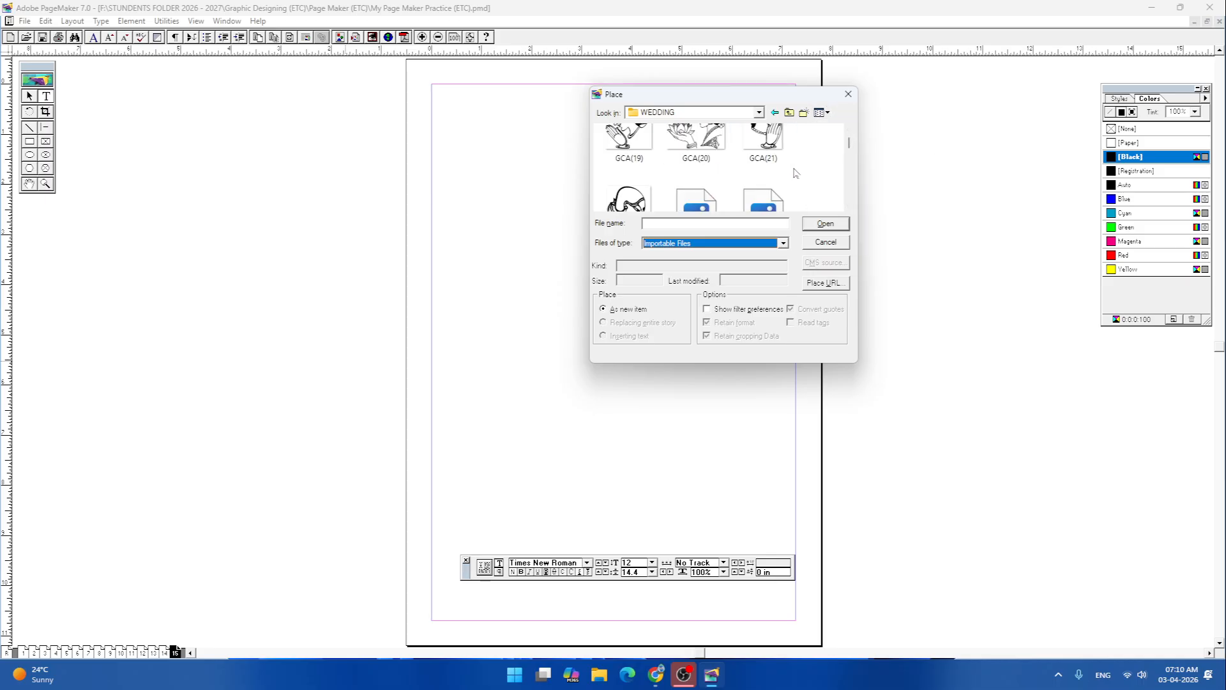
click(849, 129)
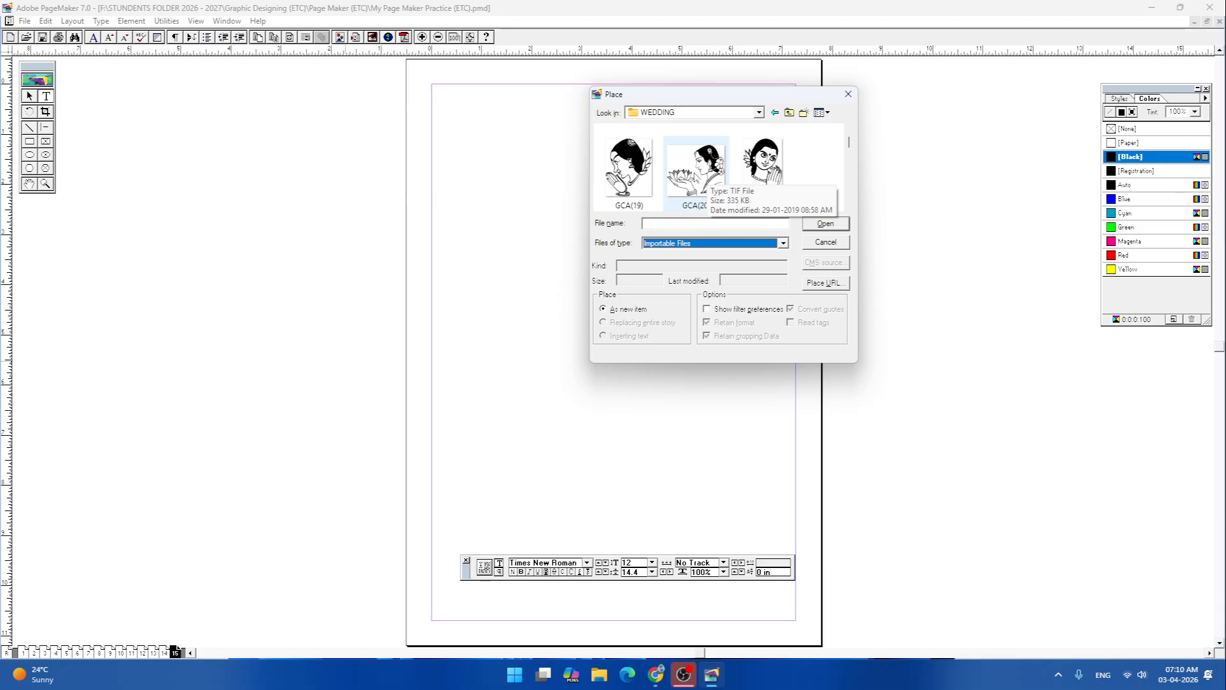
- Place GCA(20) with its complete copy included in the publication, drawn about 4.39 by 4.28 in on the blank page
click(696, 173)
click(826, 225)
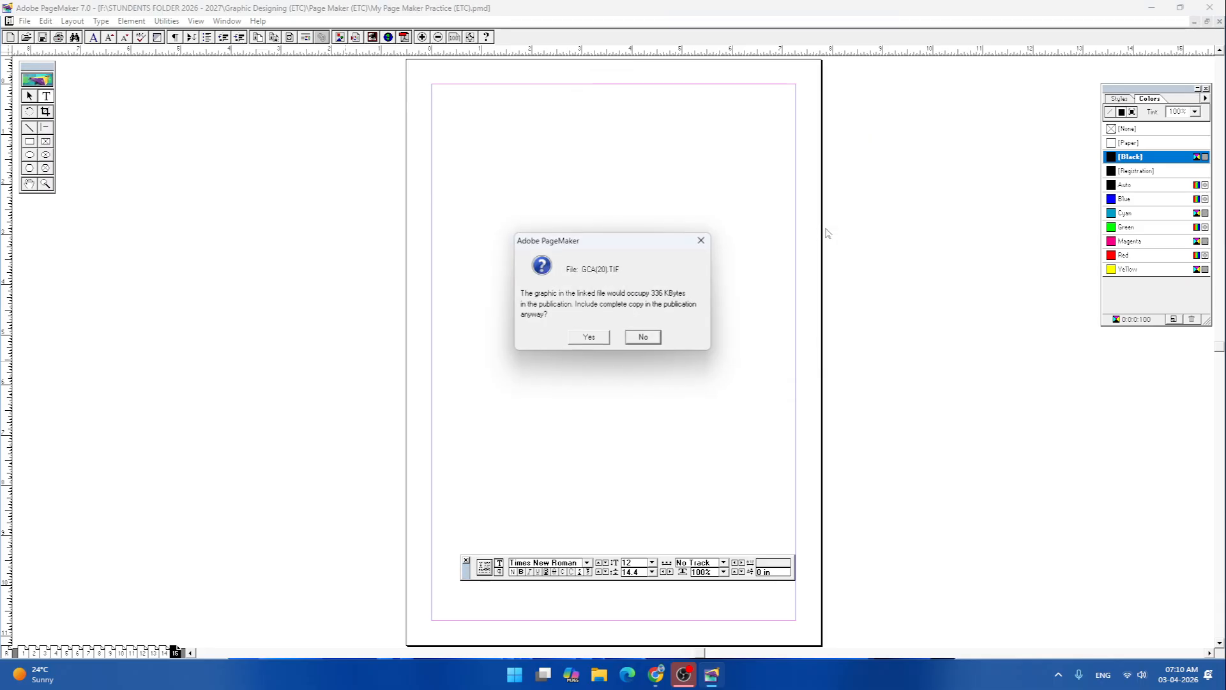
click(591, 336)
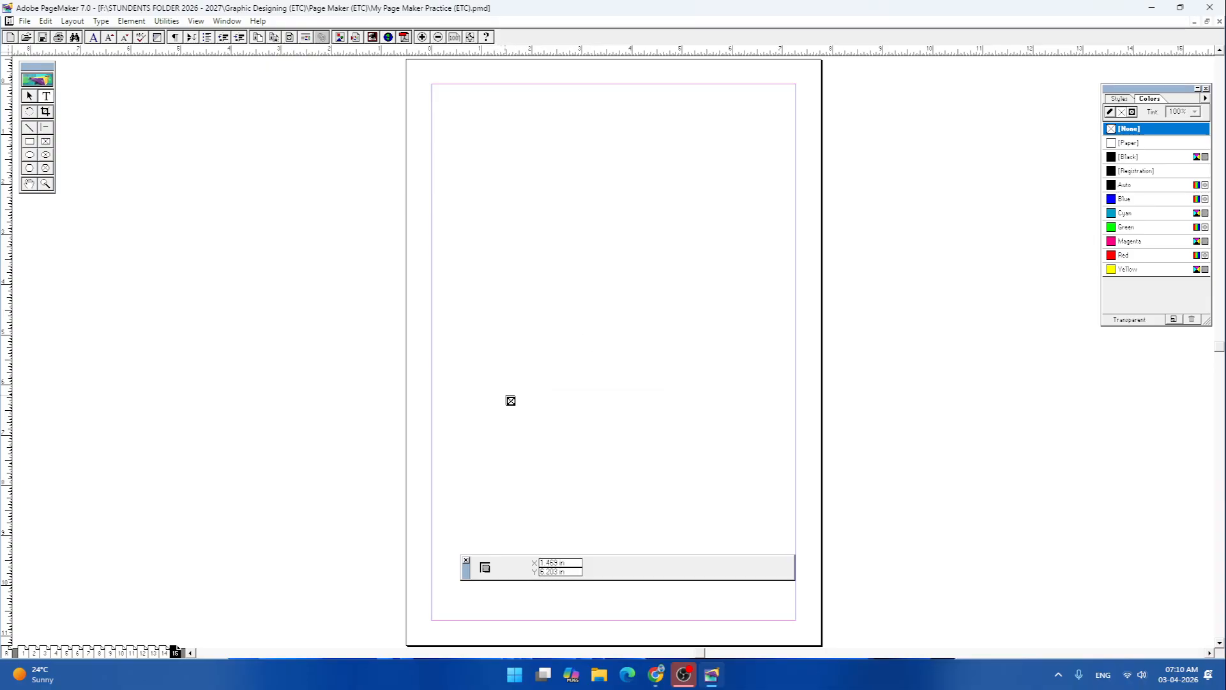
drag(505, 395, 725, 181)
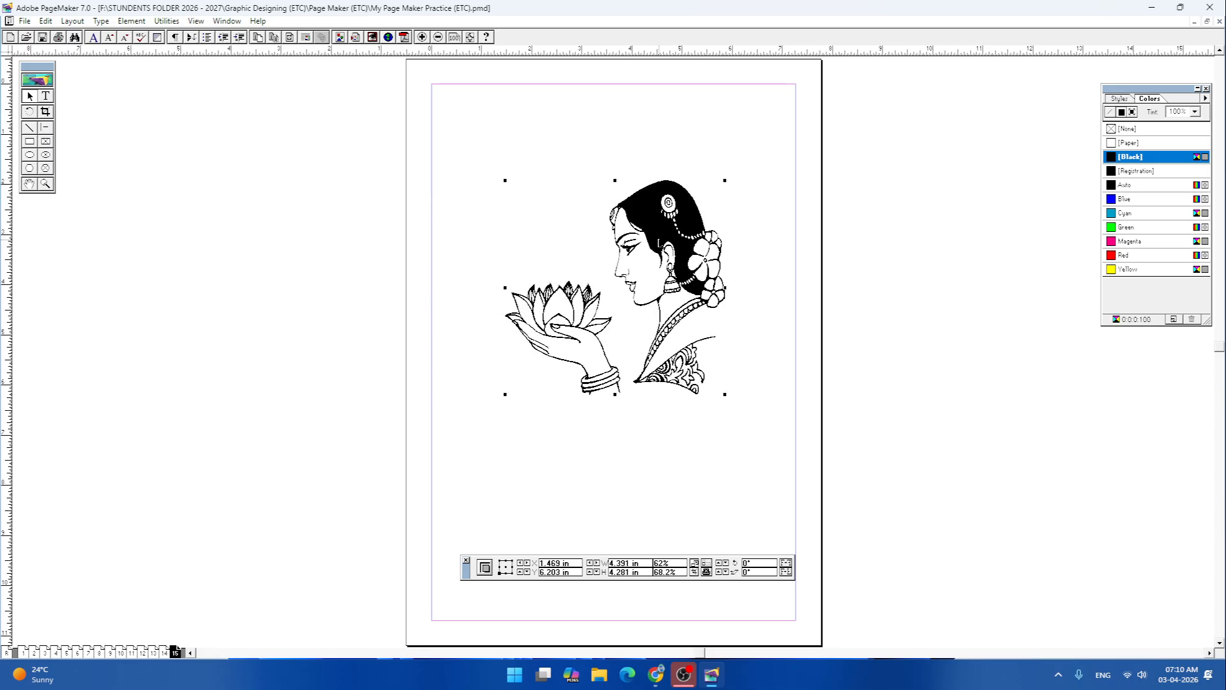
- Shrink the lotus-woman picture proportionally to about 2.78 by 2.47 in and move it into the upper-right corner of the margins
drag(657, 237, 720, 156)
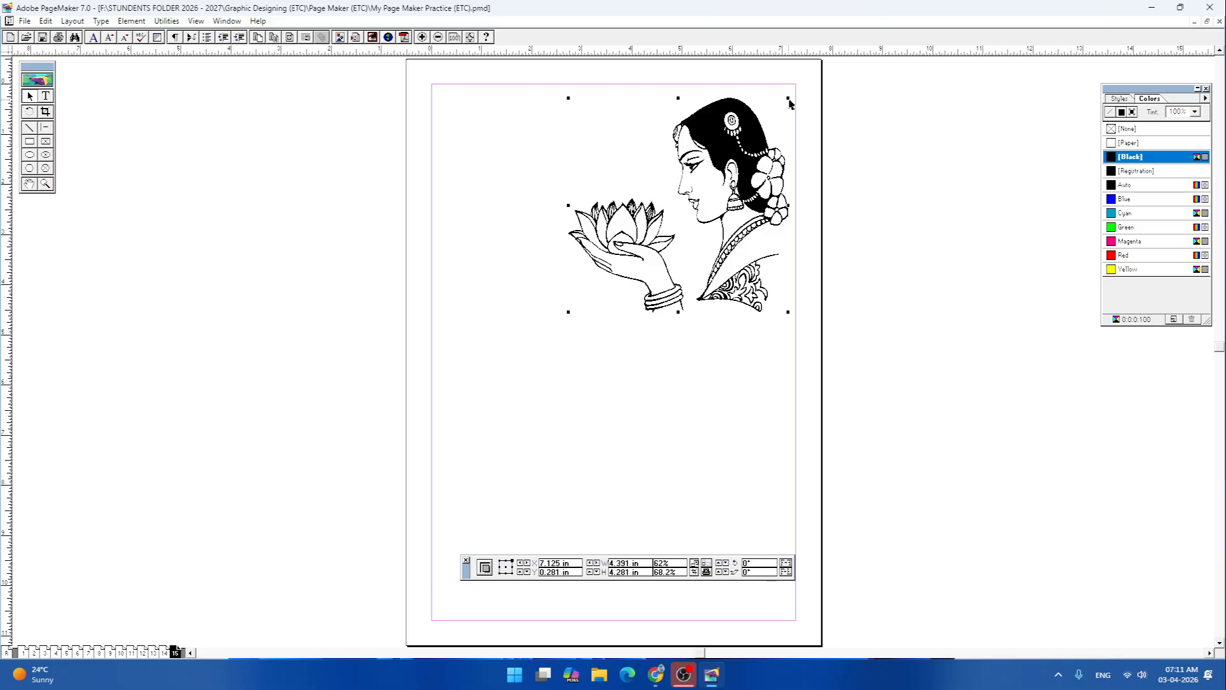
drag(791, 103, 708, 189)
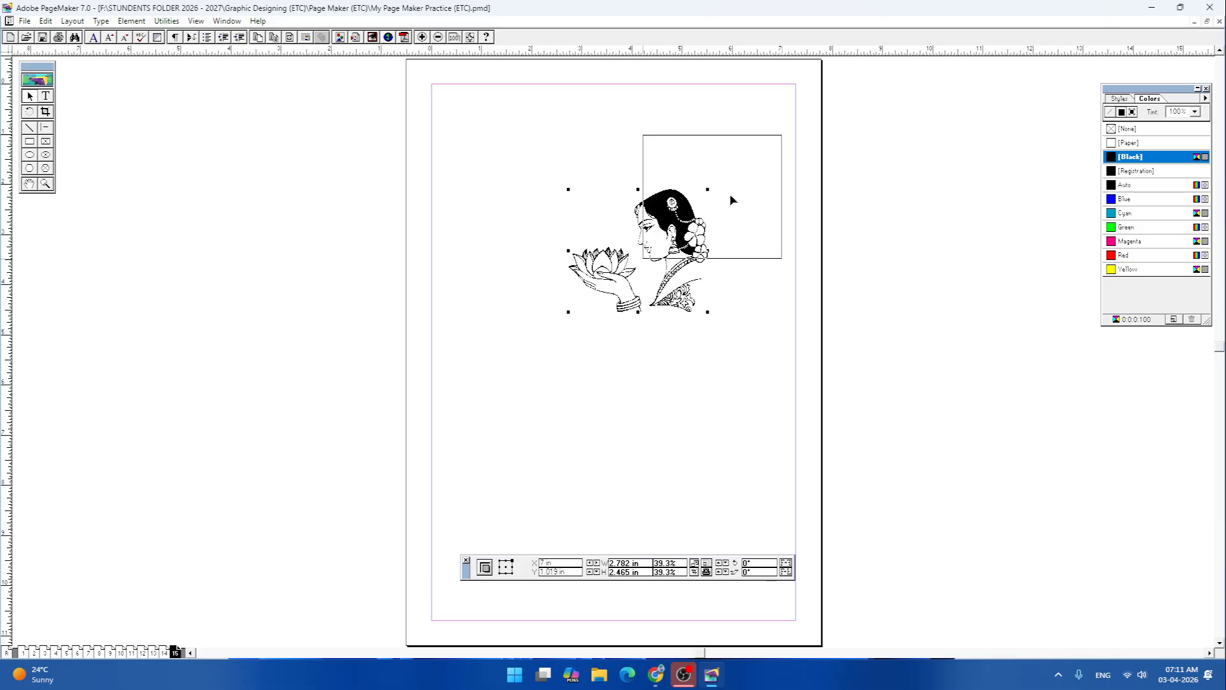
drag(655, 259, 731, 156)
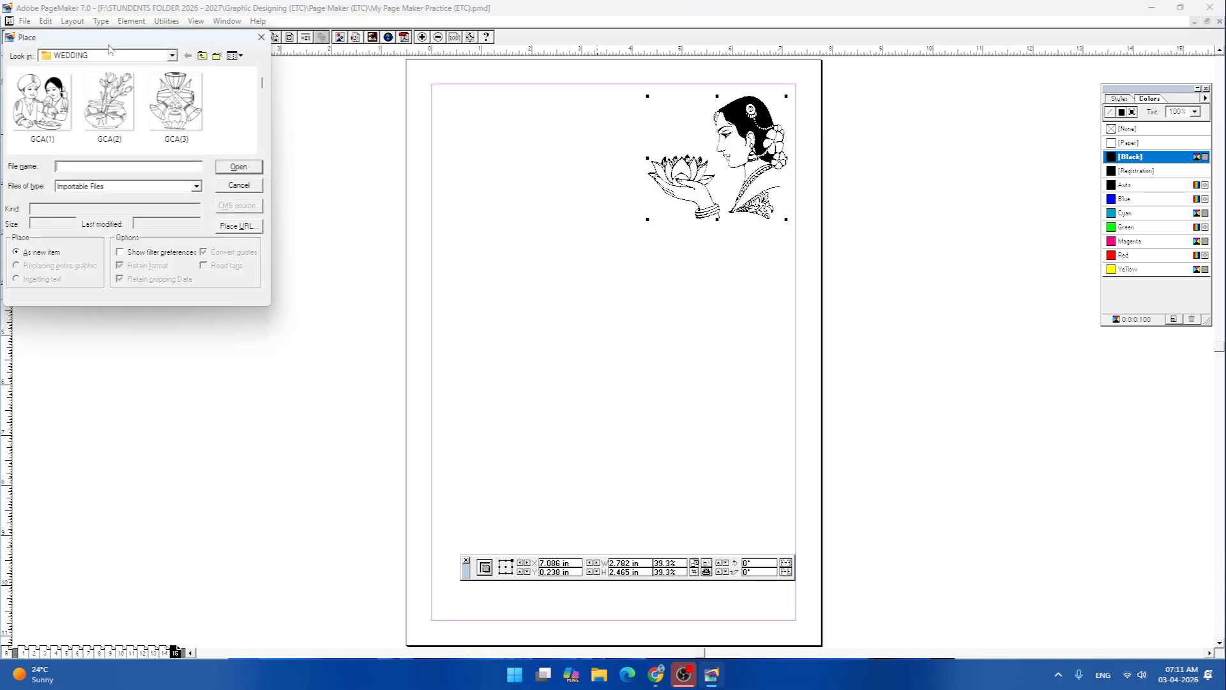
- Place GCA(11) from the WEDDING folder with its complete copy included, drawn about 1.45 by 2.35 in left of the woman
drag(124, 39, 516, 132)
scroll(578, 208, down, 1)
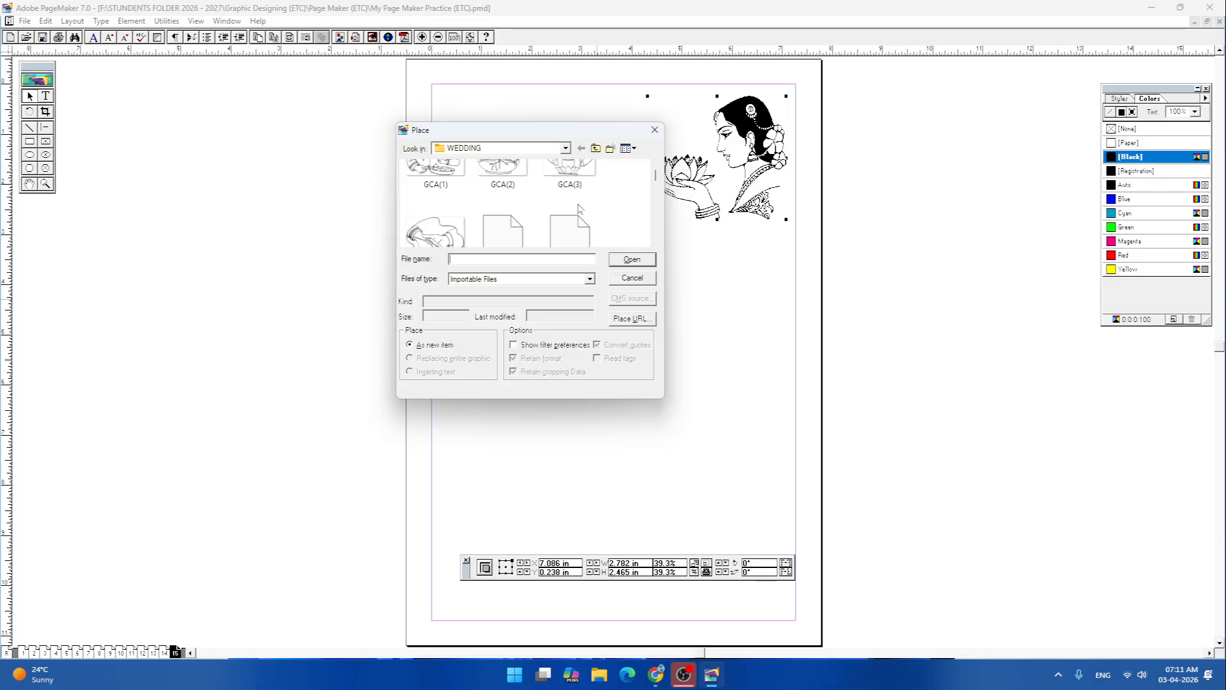
scroll(578, 208, down, 3)
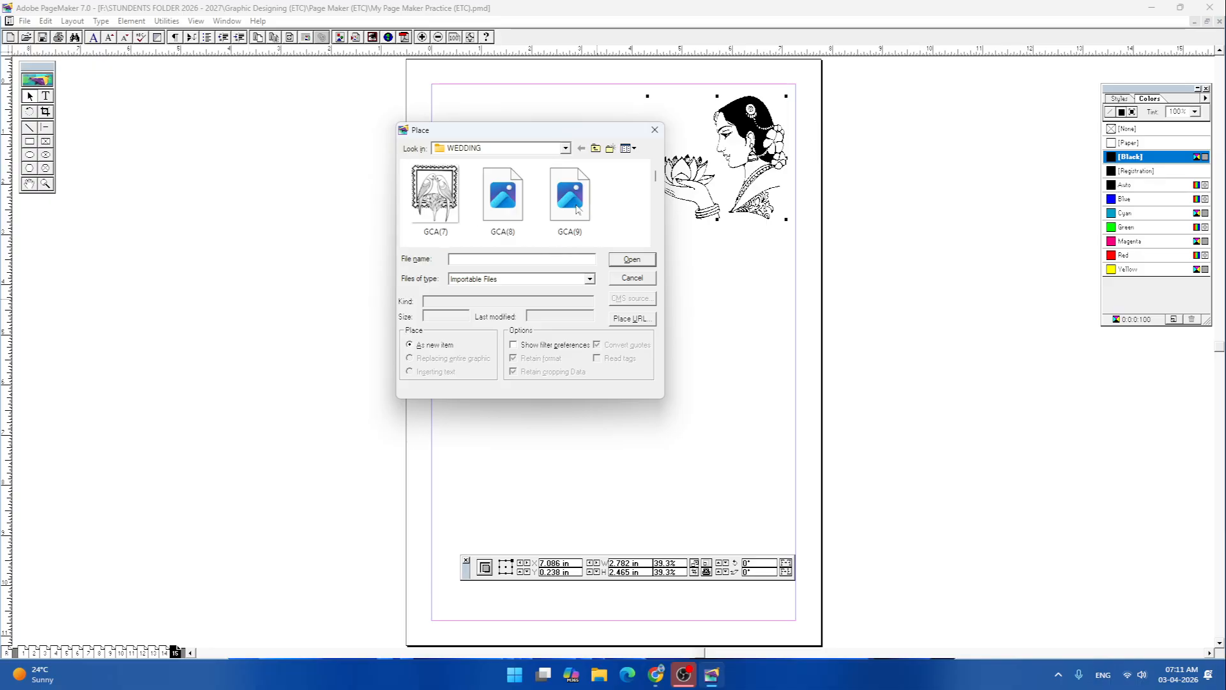
scroll(578, 207, down, 1)
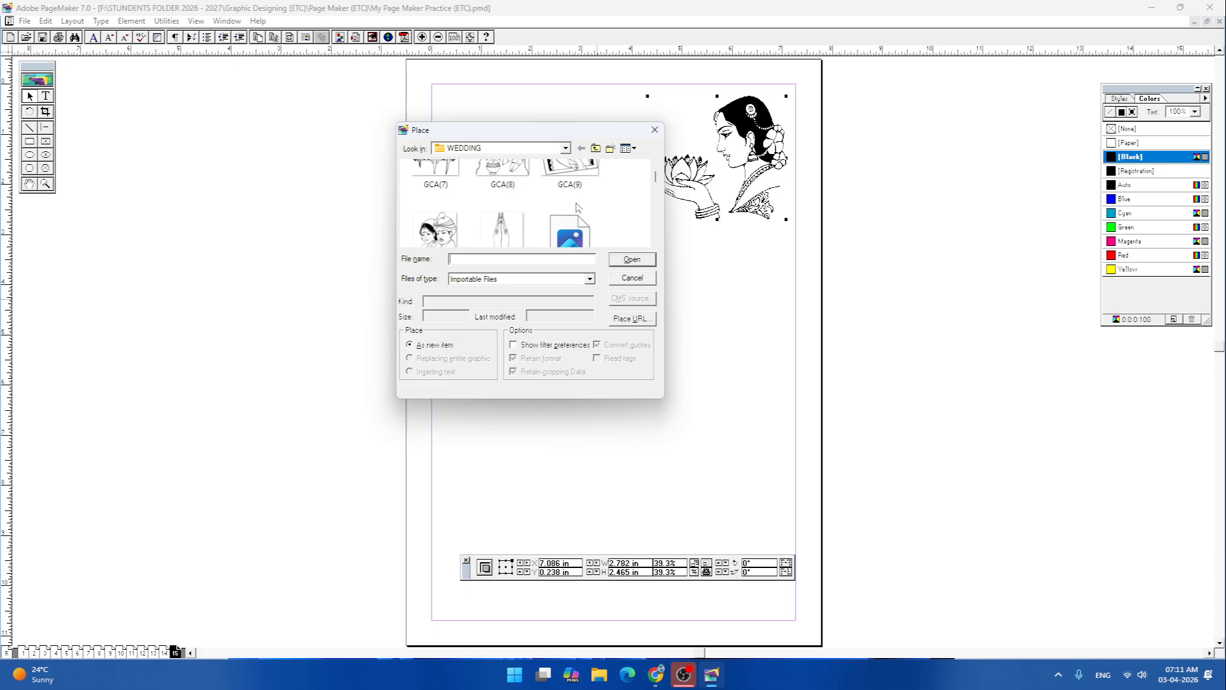
click(505, 233)
click(633, 261)
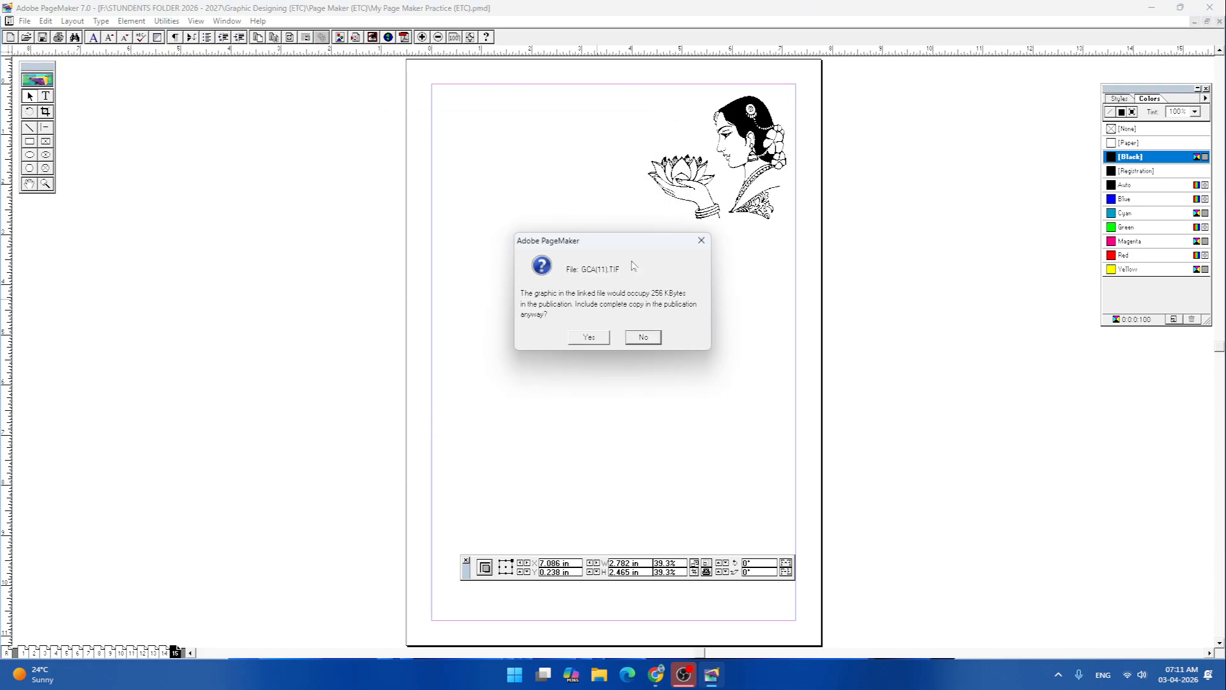
click(594, 338)
drag(540, 260, 613, 144)
- Rearrange the folded-hands and lotus-woman pictures side by side near the top of the page, with the hands on the left
drag(573, 212, 616, 325)
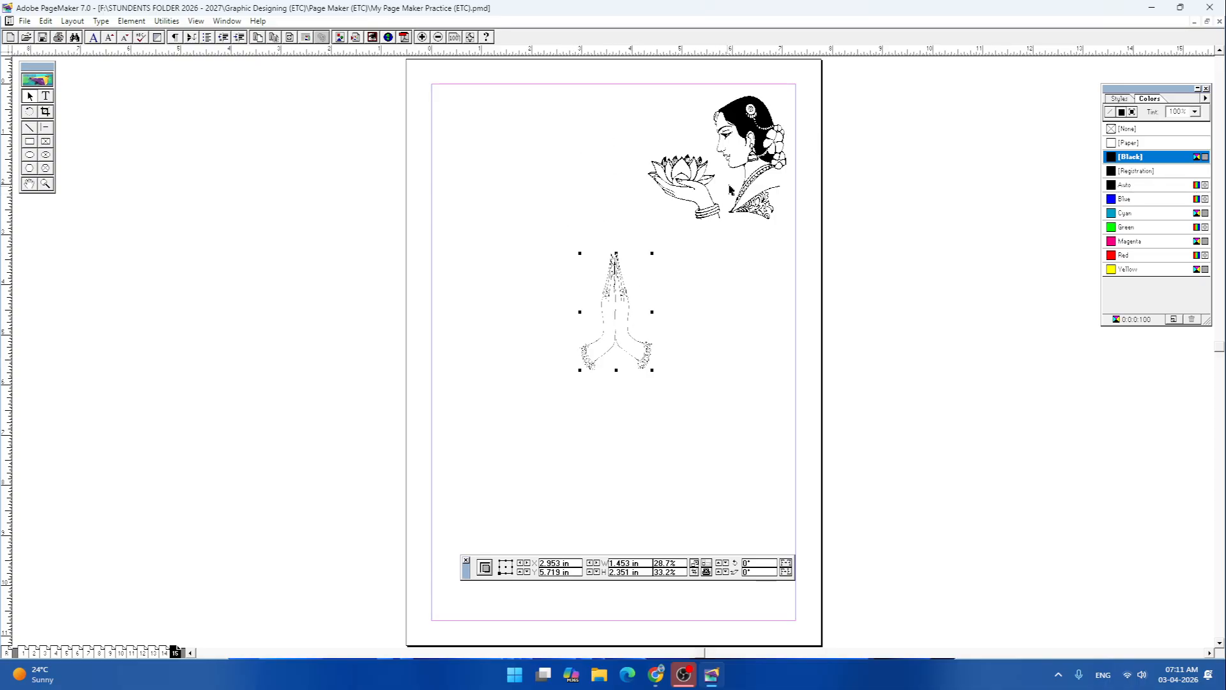
drag(732, 190, 746, 335)
click(615, 272)
drag(615, 271, 611, 183)
click(765, 317)
drag(765, 318, 744, 186)
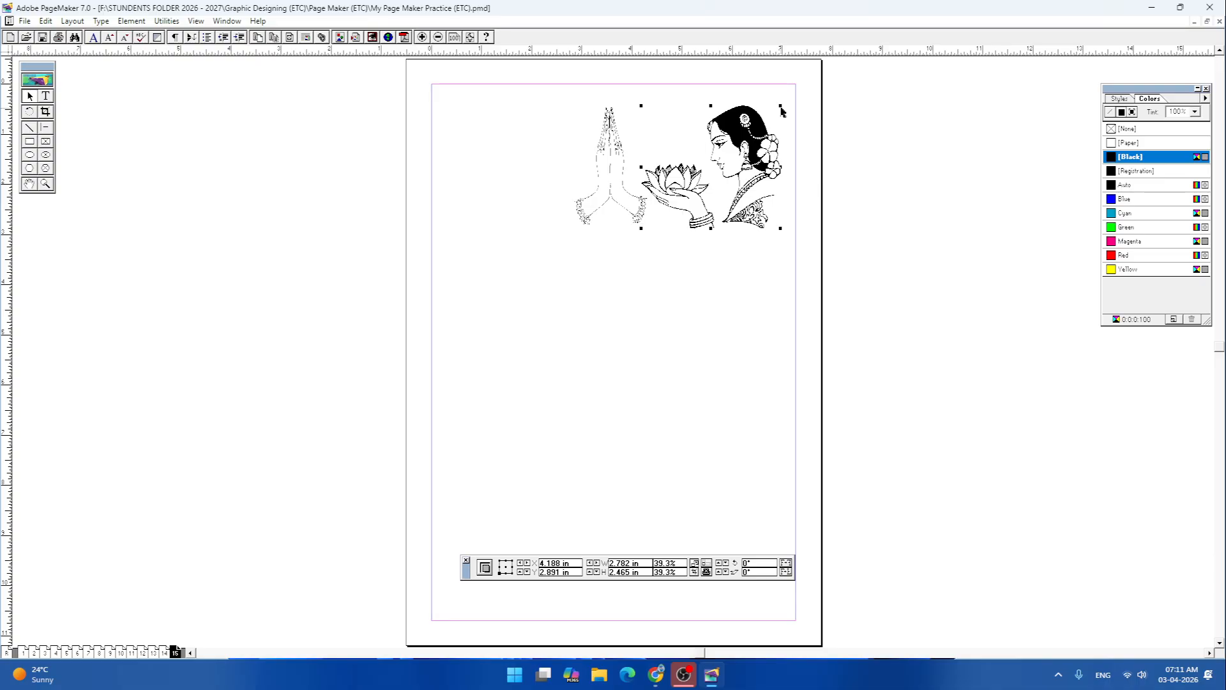
- At actual size, shrink the lotus-woman picture proportionally to about 1.79 by 1.58 in and move it toward the upper-right margin corner
key(ctrl+1)
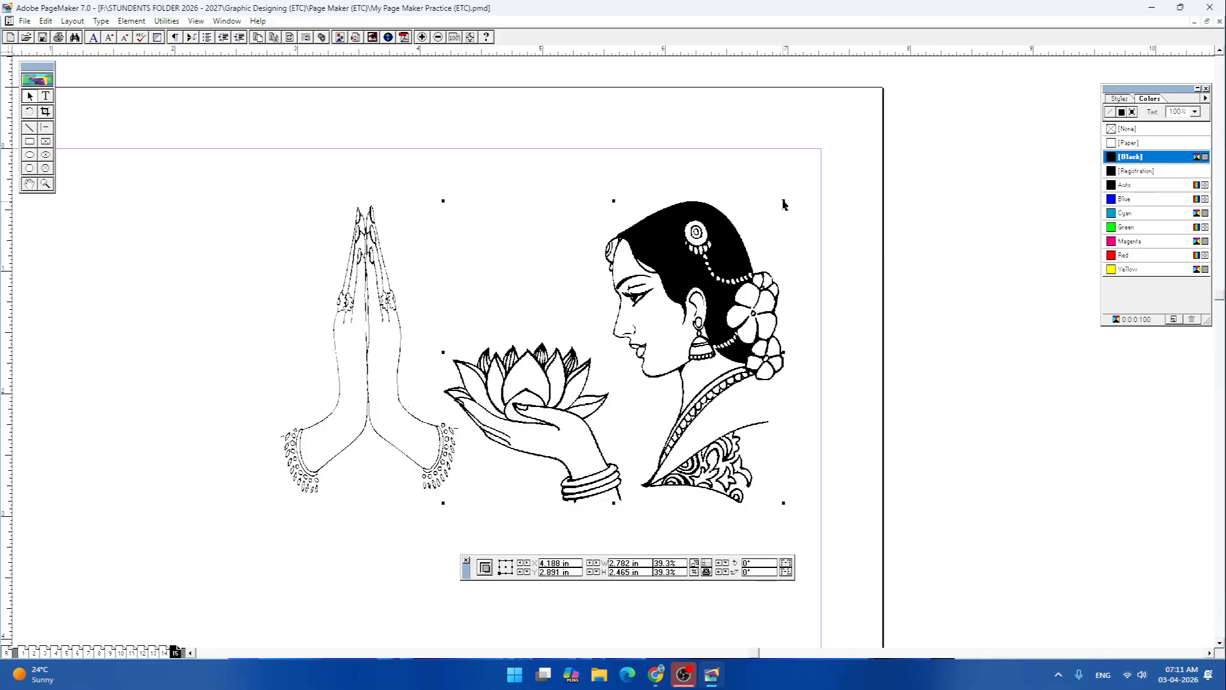
drag(784, 201, 661, 309)
drag(583, 400, 720, 291)
- Shrink the folded-hands picture and move it up level with the lotus-woman picture, leaving a gap between them
click(447, 311)
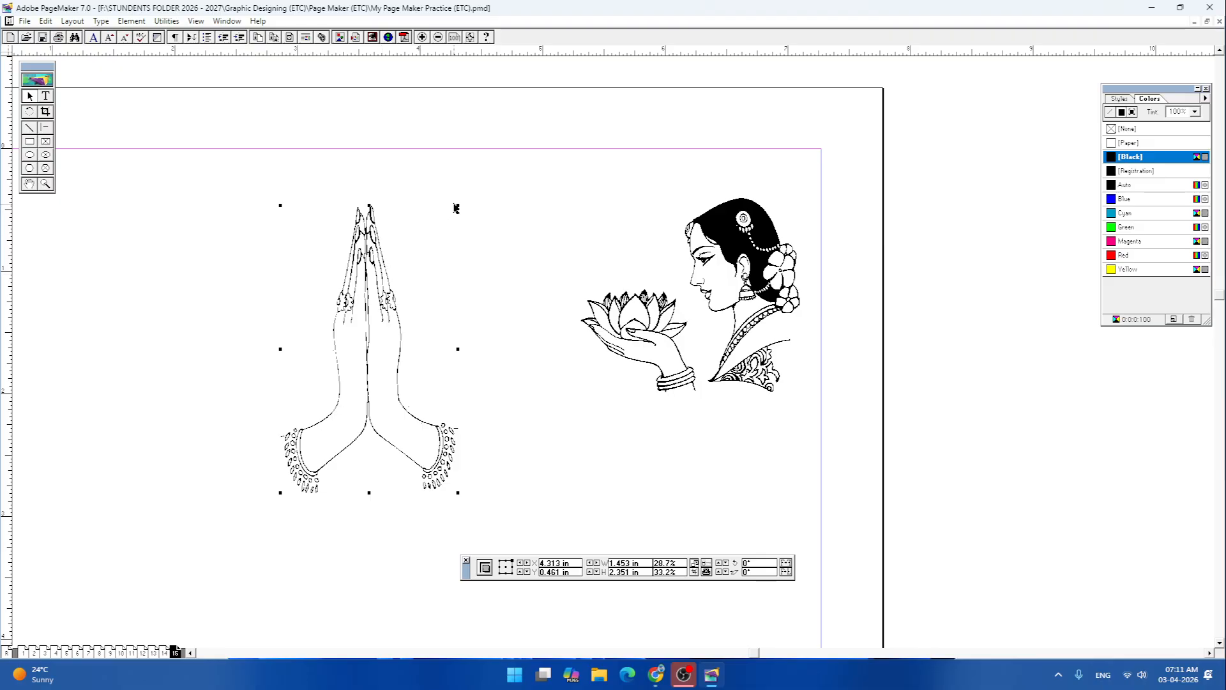
drag(460, 212, 389, 341)
drag(348, 418, 459, 287)
- Fine-position the lotus-woman picture near the upper-right margin corner and place a duplicate of it left of the folded hands
click(729, 321)
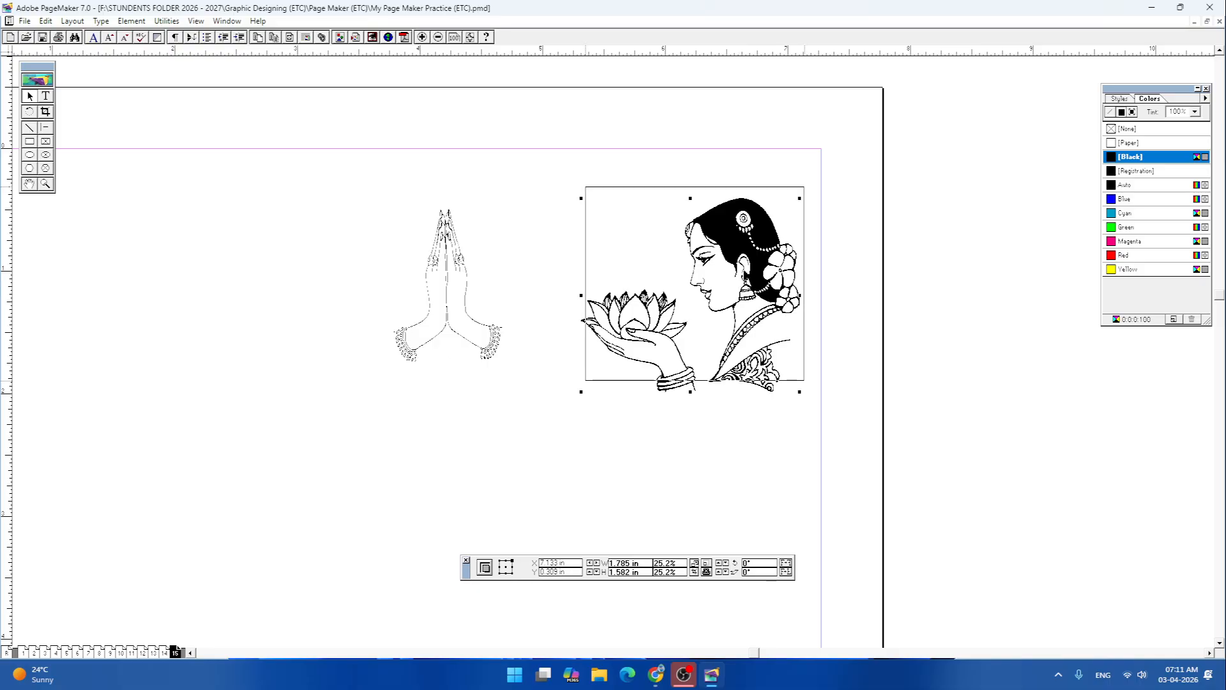
drag(736, 306, 740, 313)
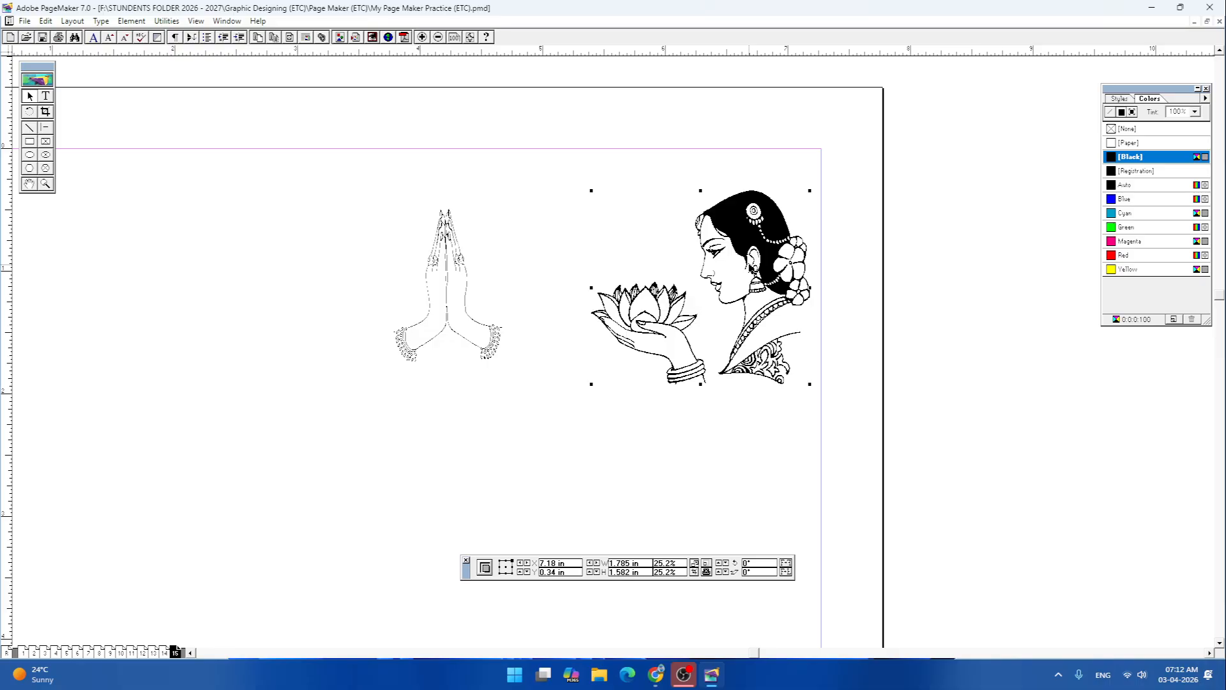
key(ctrl+v)
drag(753, 274, 187, 286)
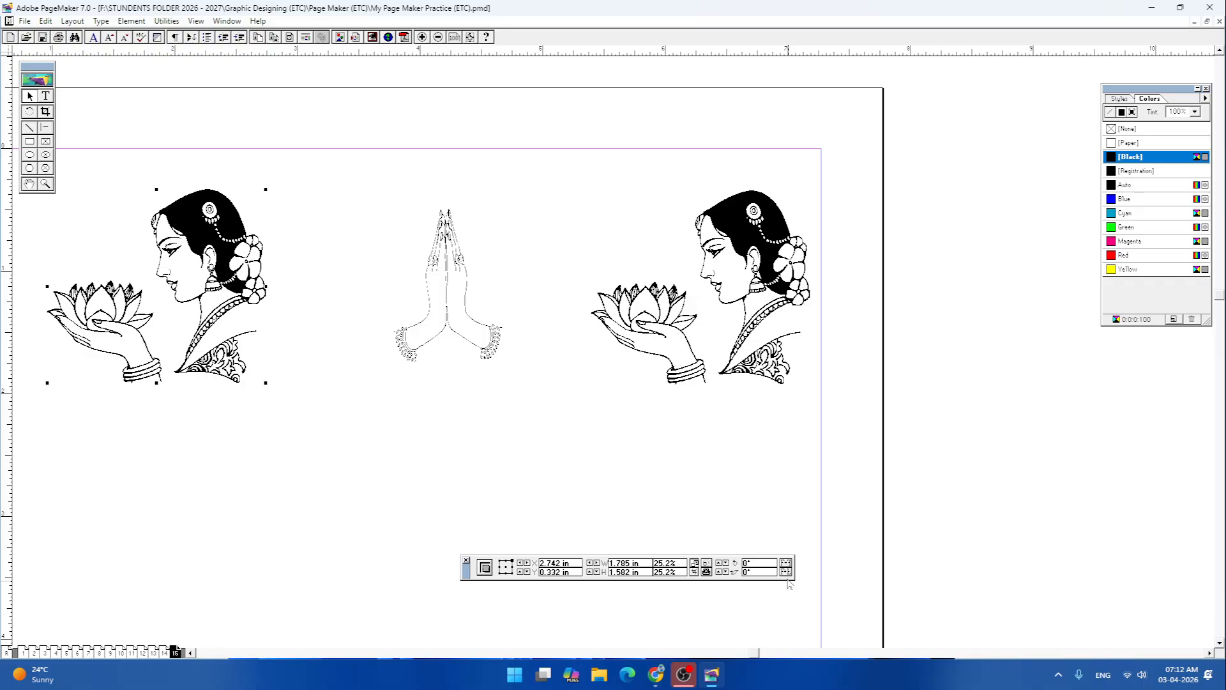
- Nudge the duplicated lotus-woman picture slightly left and flip it horizontally so it faces the original
key(super+plus)
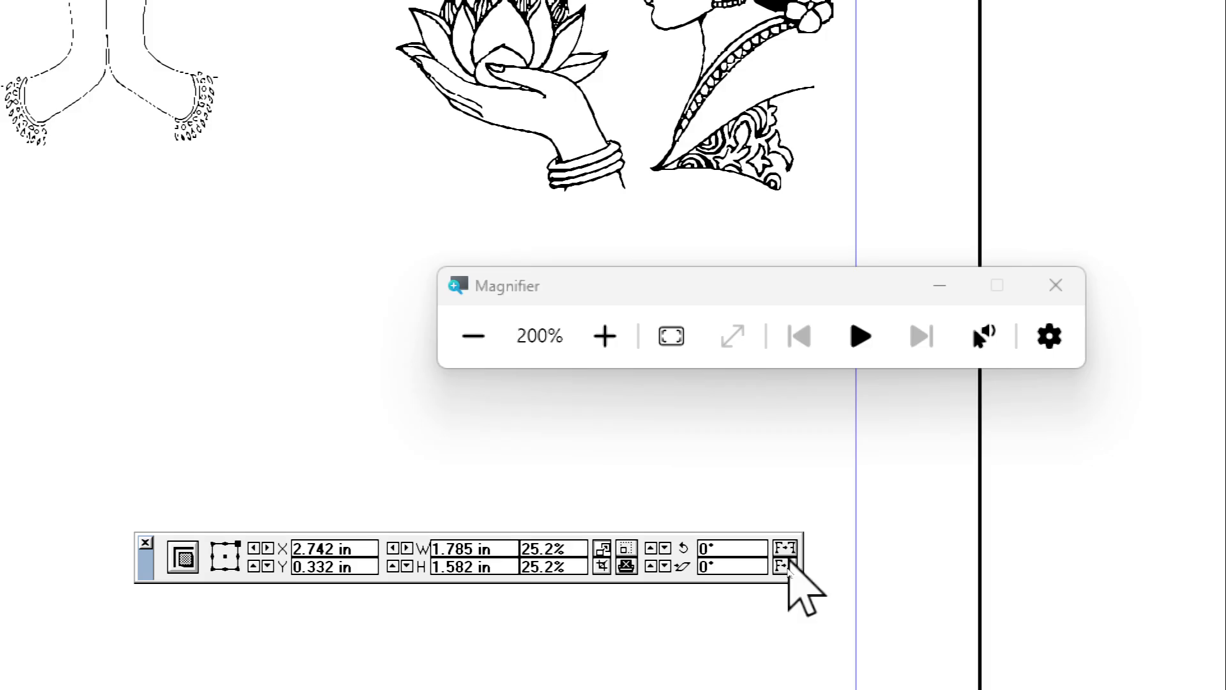
key(super+minus)
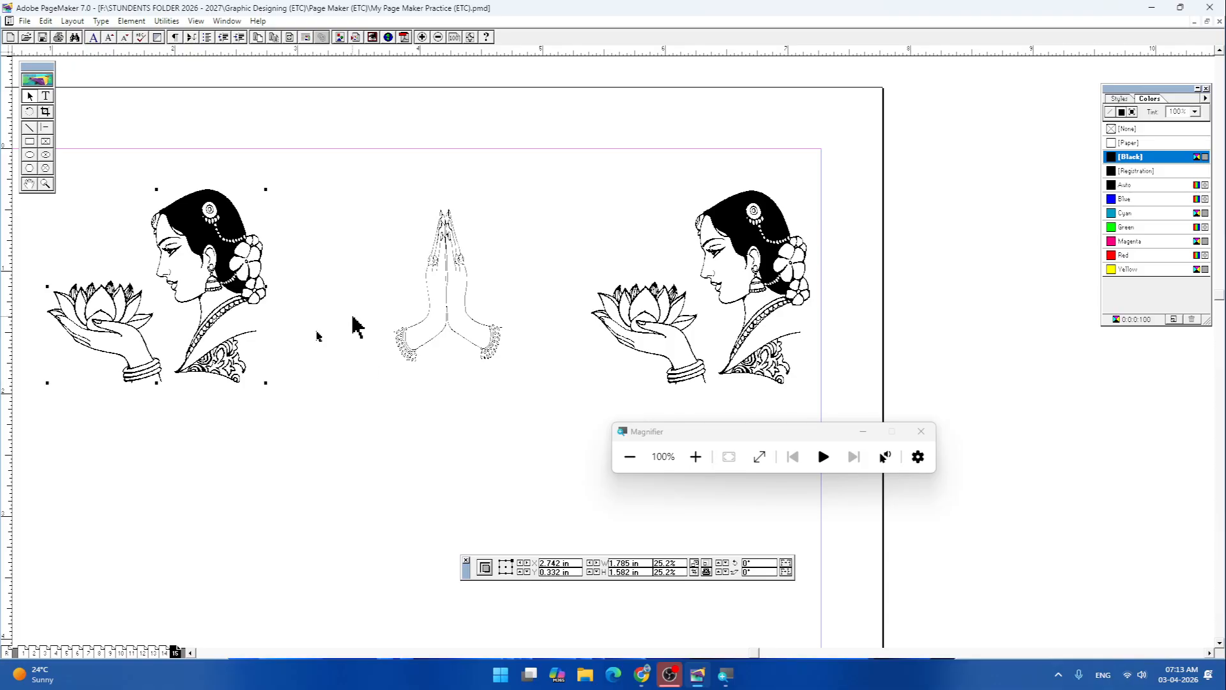
drag(205, 320, 197, 320)
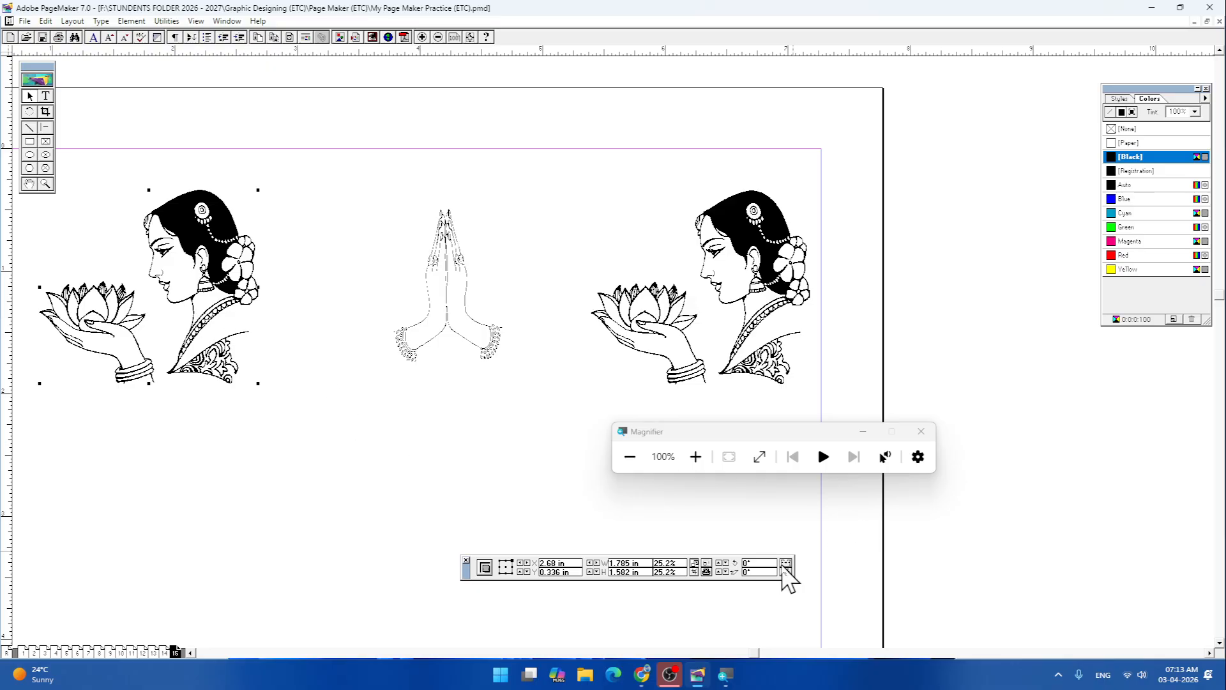
click(784, 563)
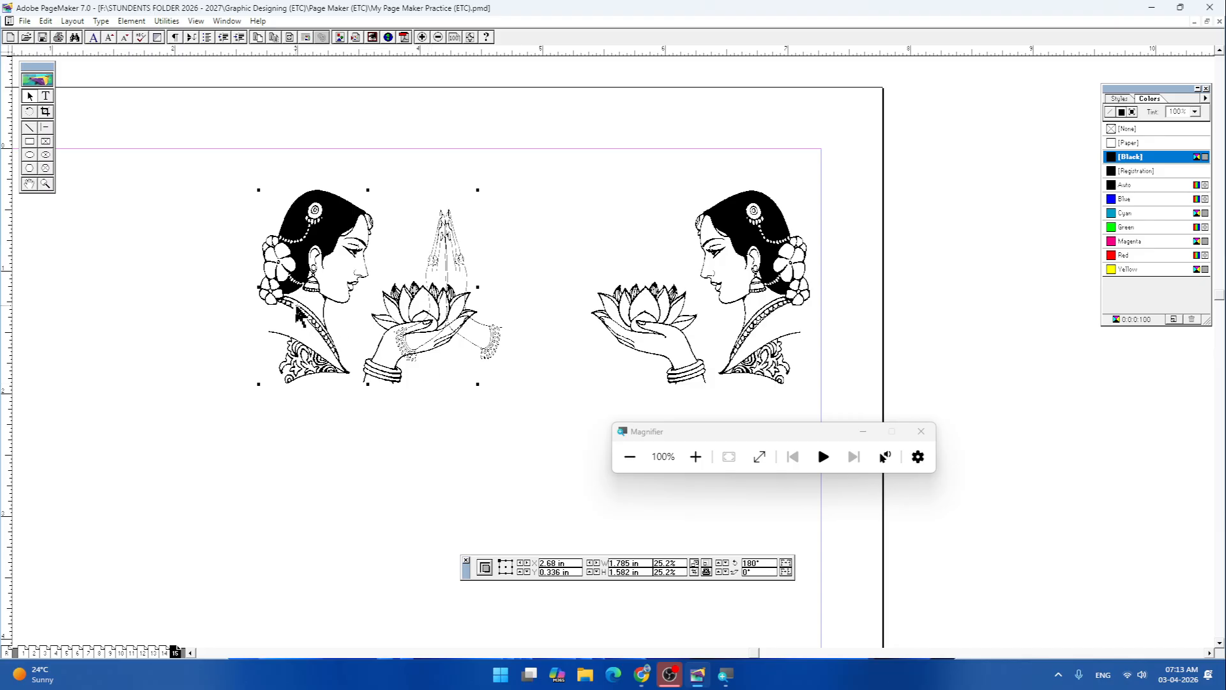
- Move the flipped lotus-woman picture left, clear of the folded hands, and shift the original slightly left
drag(295, 305, 123, 332)
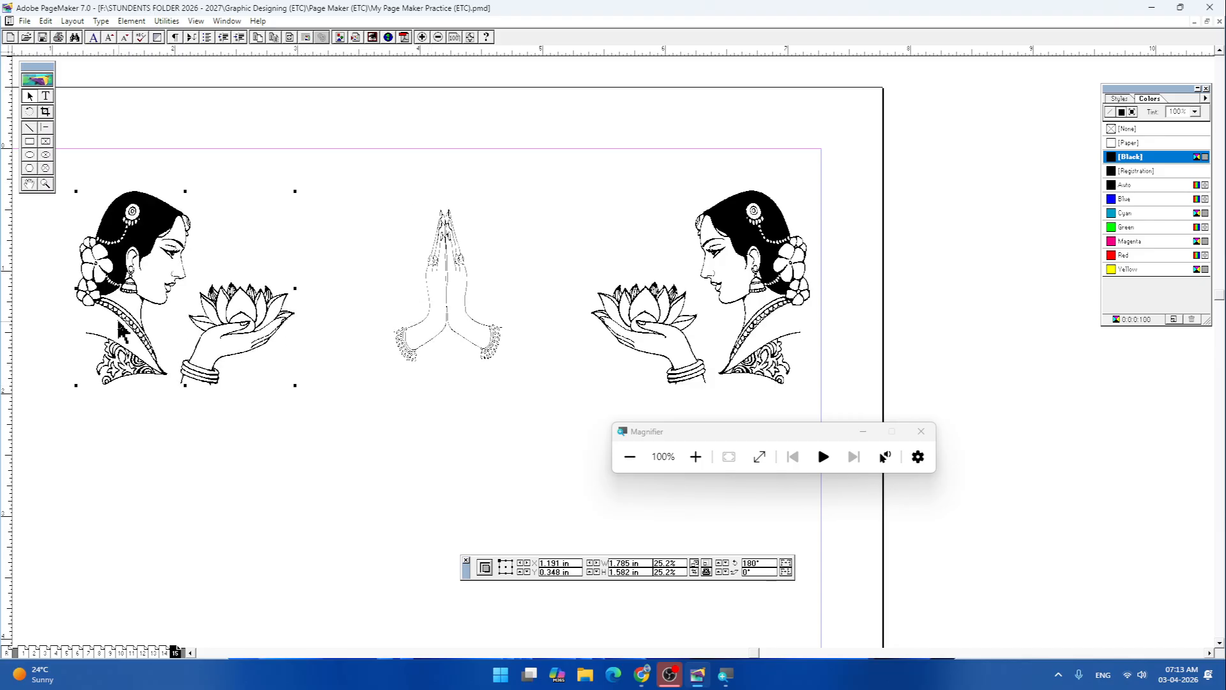
click(757, 316)
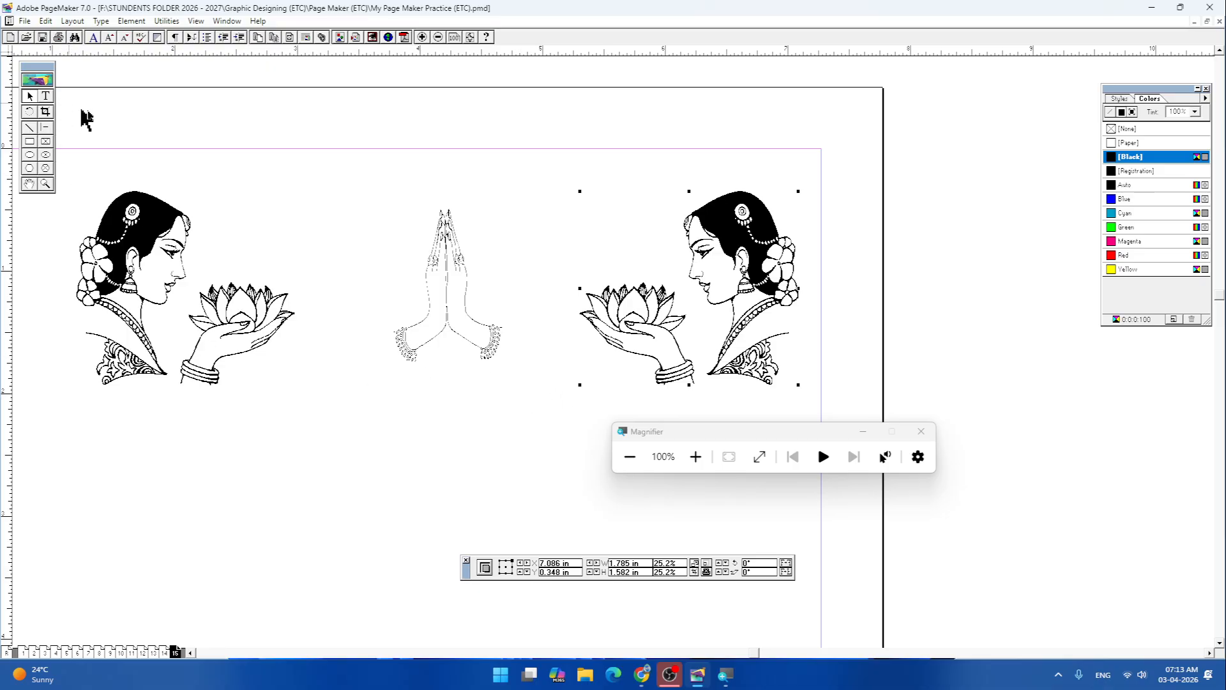
- Add a text block reading "Welcome" below the folded hands and select the word
click(46, 96)
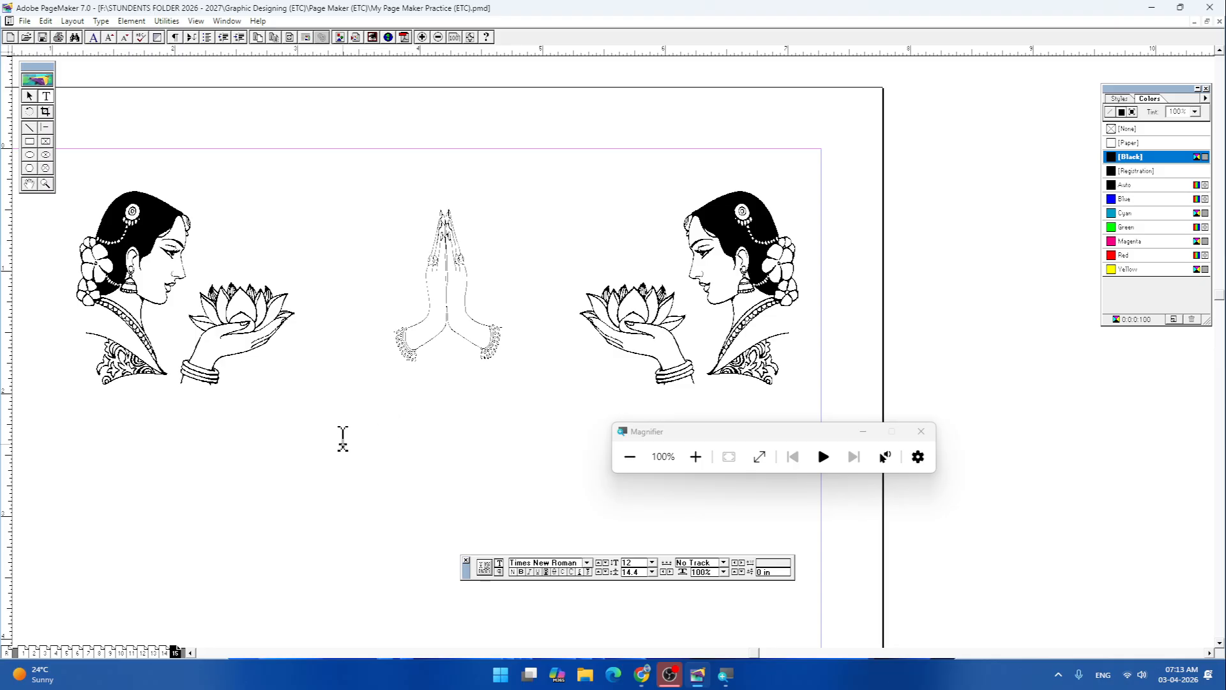
drag(317, 460, 596, 411)
text(Welomce)
key(BackSpace)
key(BackSpace)
key(BackSpace)
key(BackSpace)
text(co)
drag(317, 403, 367, 413)
- Try to set the selected Welcome text's font to "Mistres"
click(587, 563)
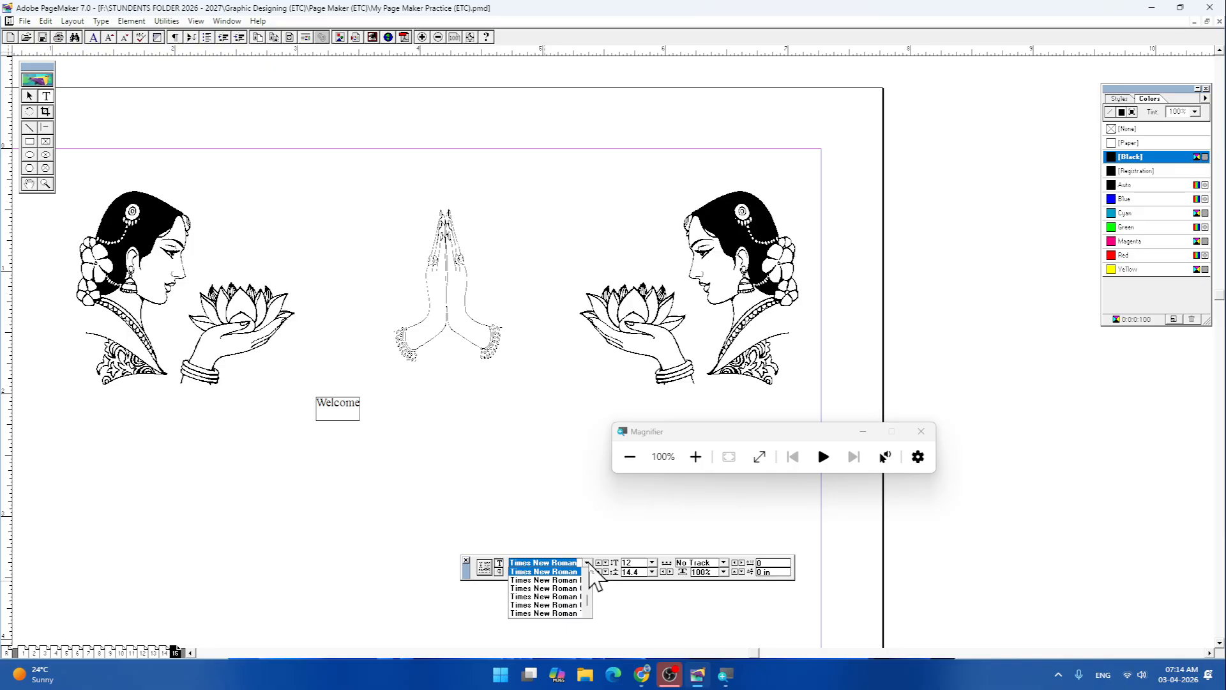
text(m)
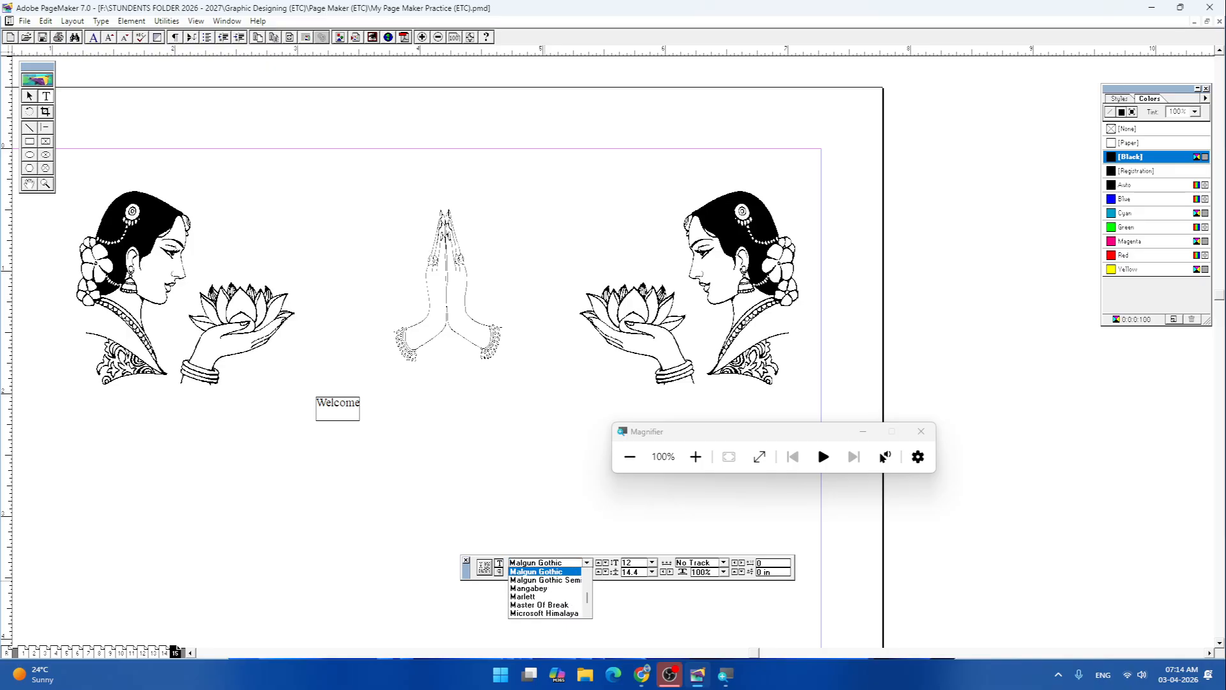
text(is)
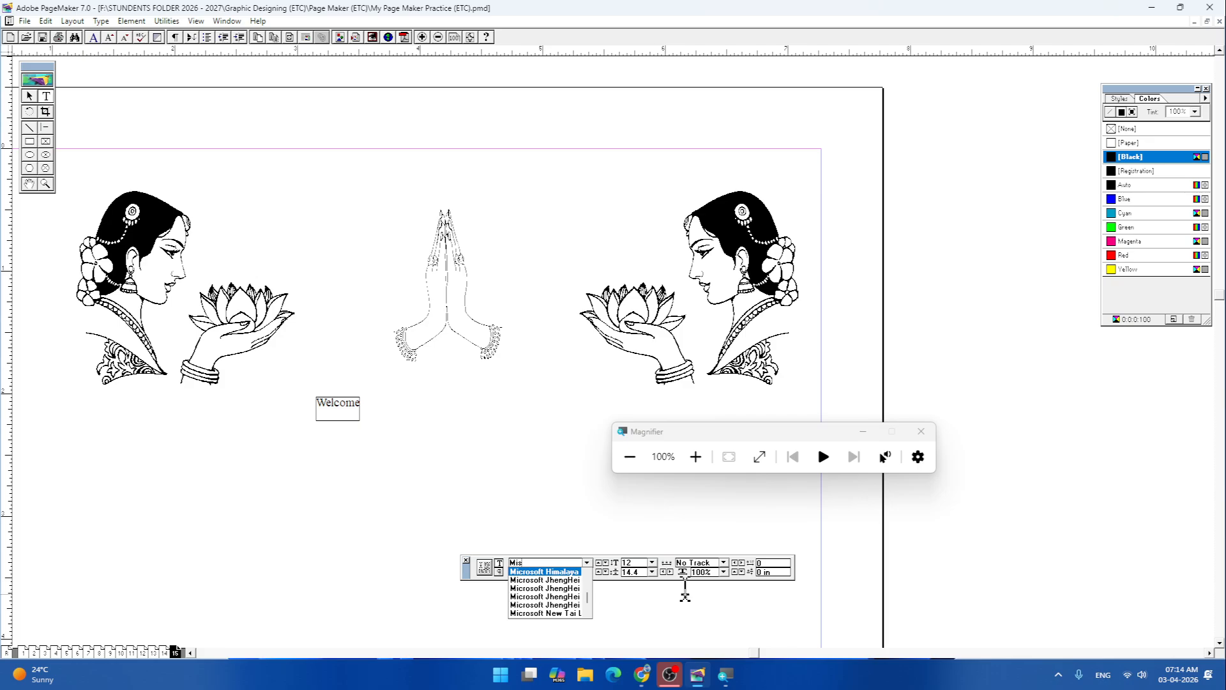
drag(587, 600, 588, 588)
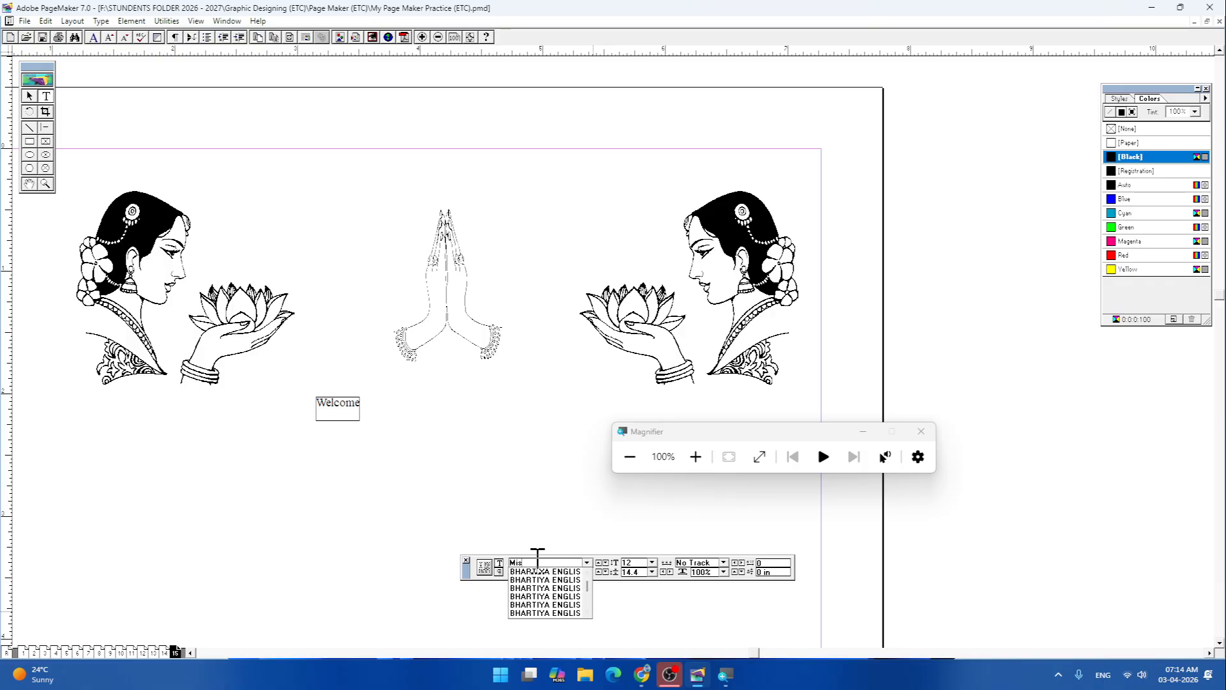
click(536, 562)
text(tres)
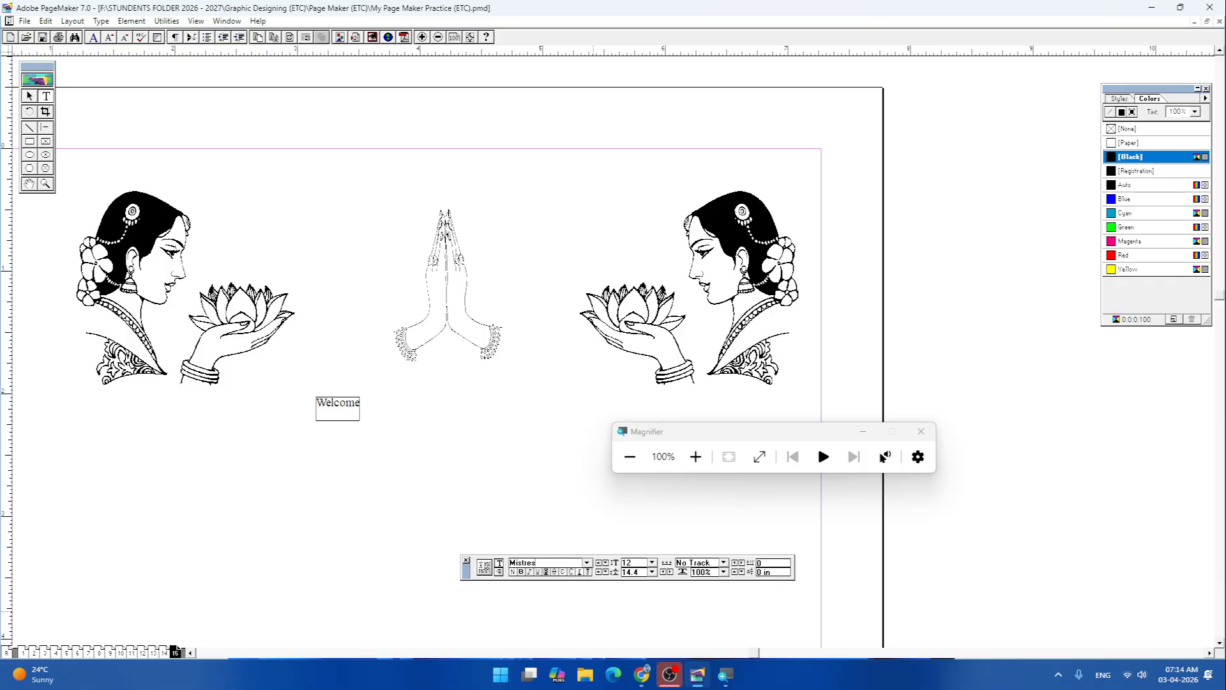
key(Return)
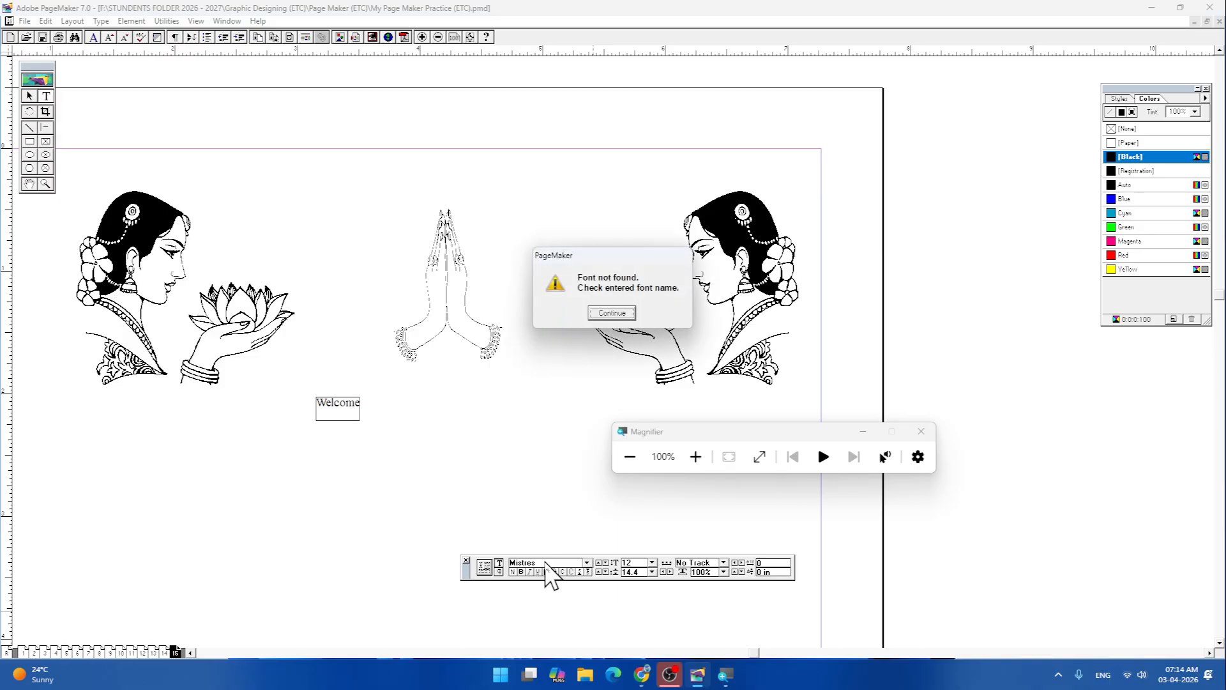
click(612, 313)
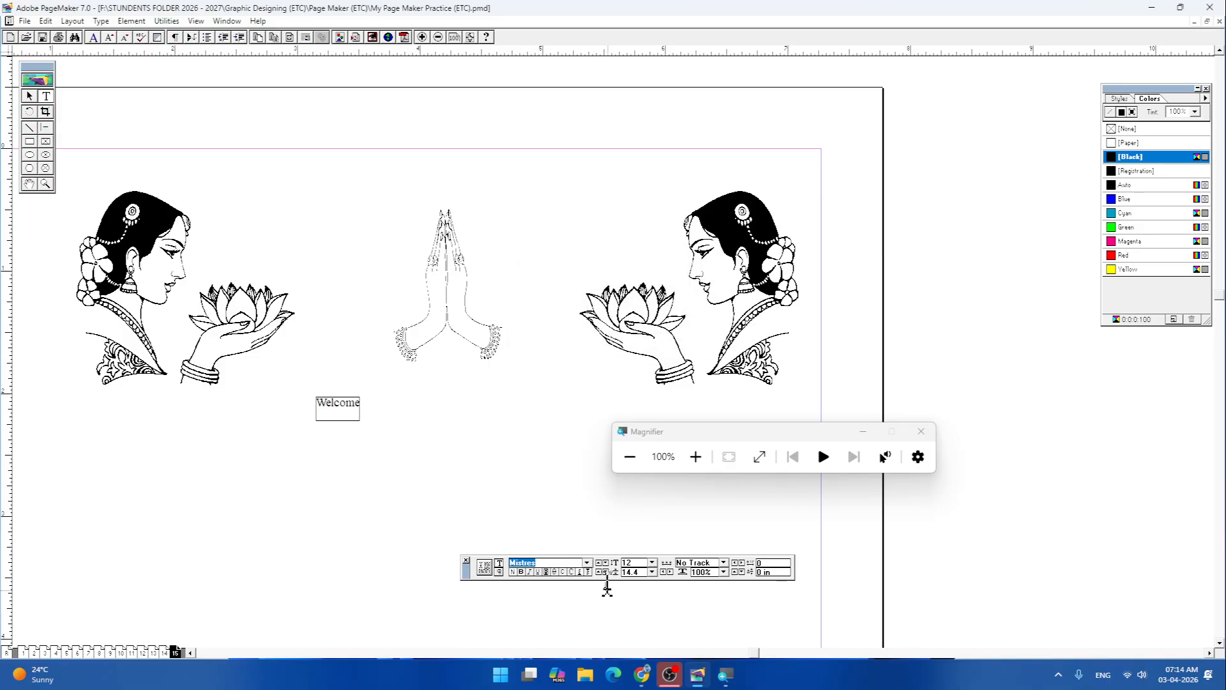
- Replace the font entry and apply the Impact font to the Welcome text
click(587, 563)
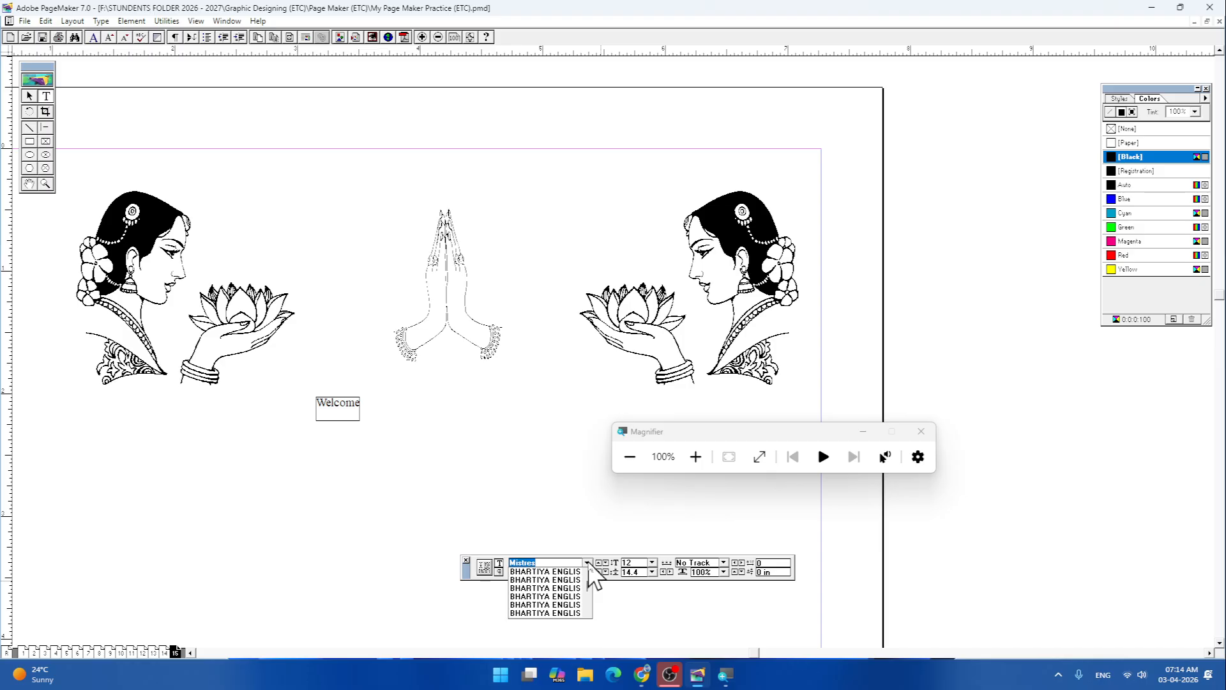
click(568, 563)
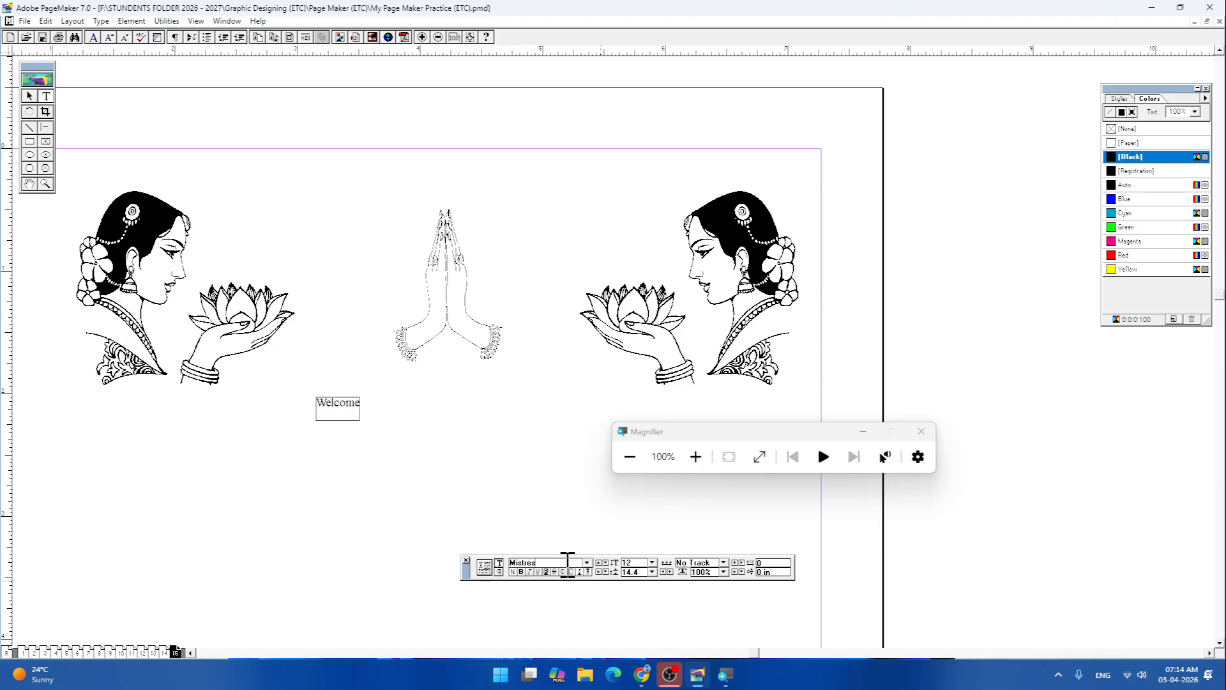
key(BackSpace)
key(BackSpace)
click(587, 563)
scroll(563, 590, down, 5)
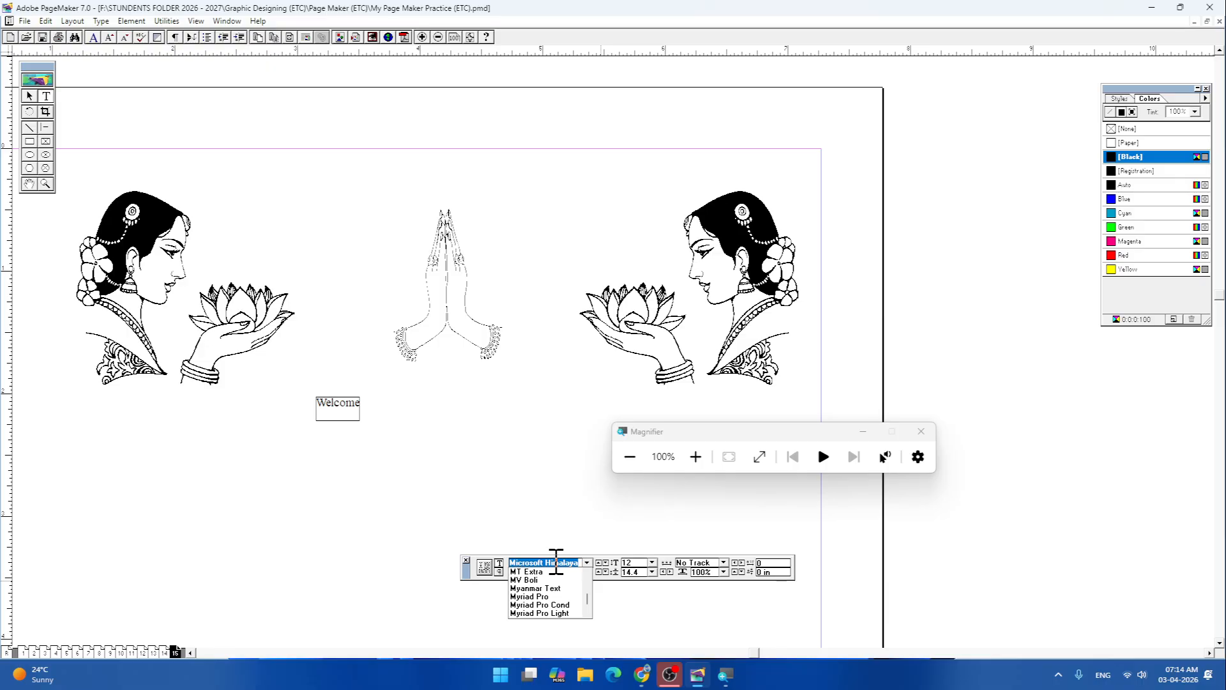
text(Impact)
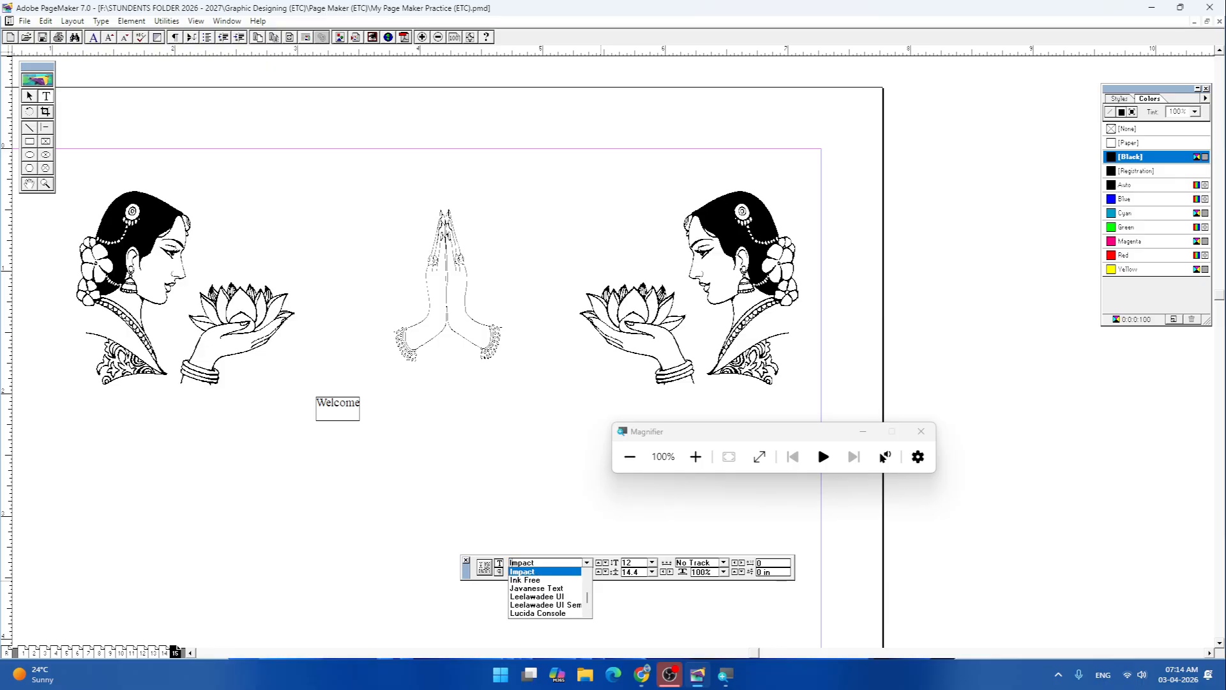
click(532, 574)
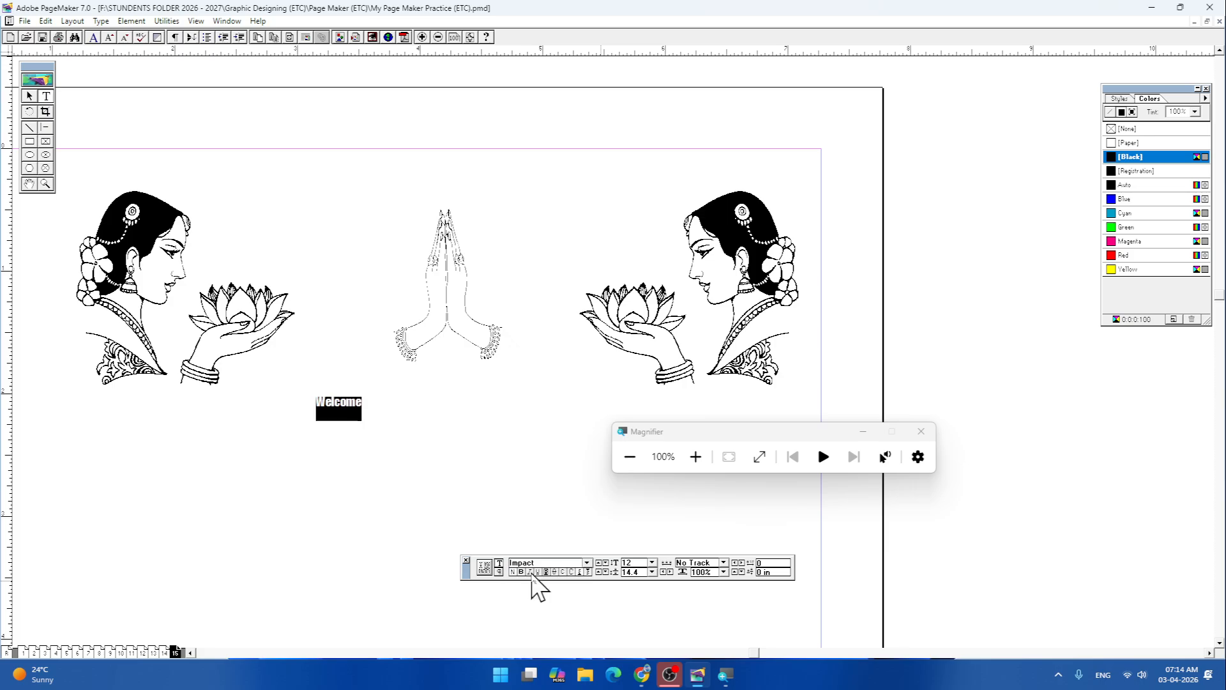
click(391, 406)
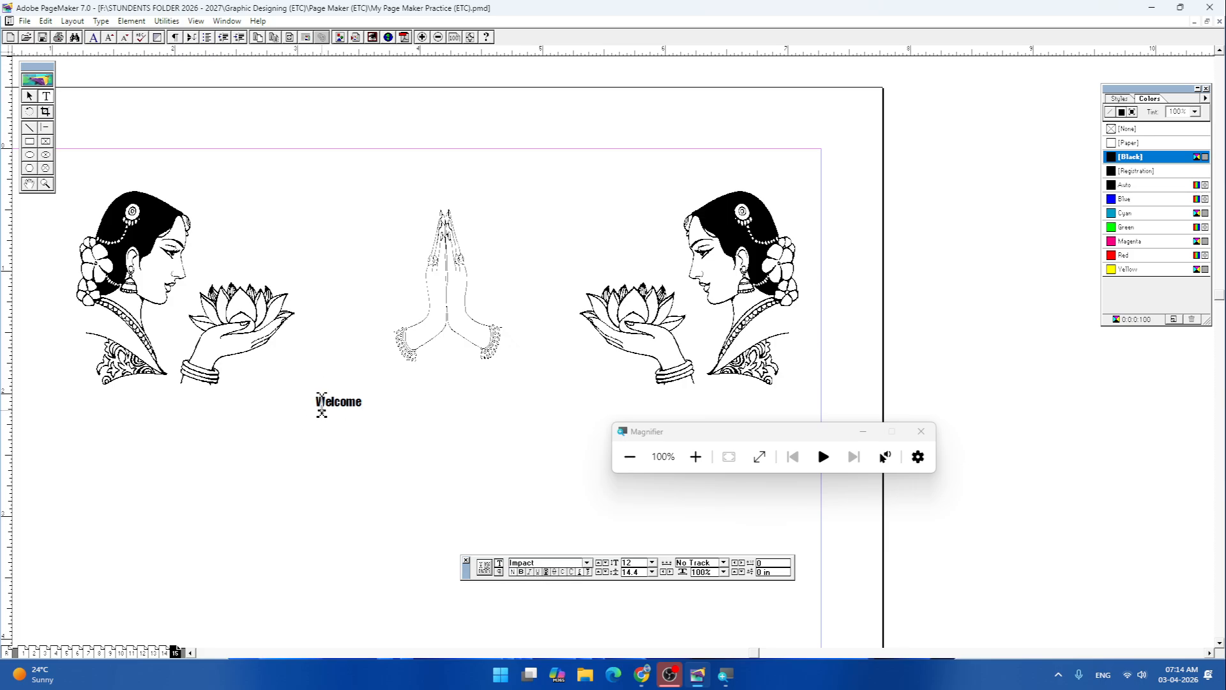
- Enlarge the Welcome text one point at a time to 39 pt
drag(318, 403, 383, 406)
key(ctrl+alt+shift+period)
key(ctrl+alt+shift+period)
key(ctrl+alt+shift+period)
key(ctrl+alt+shift+period)
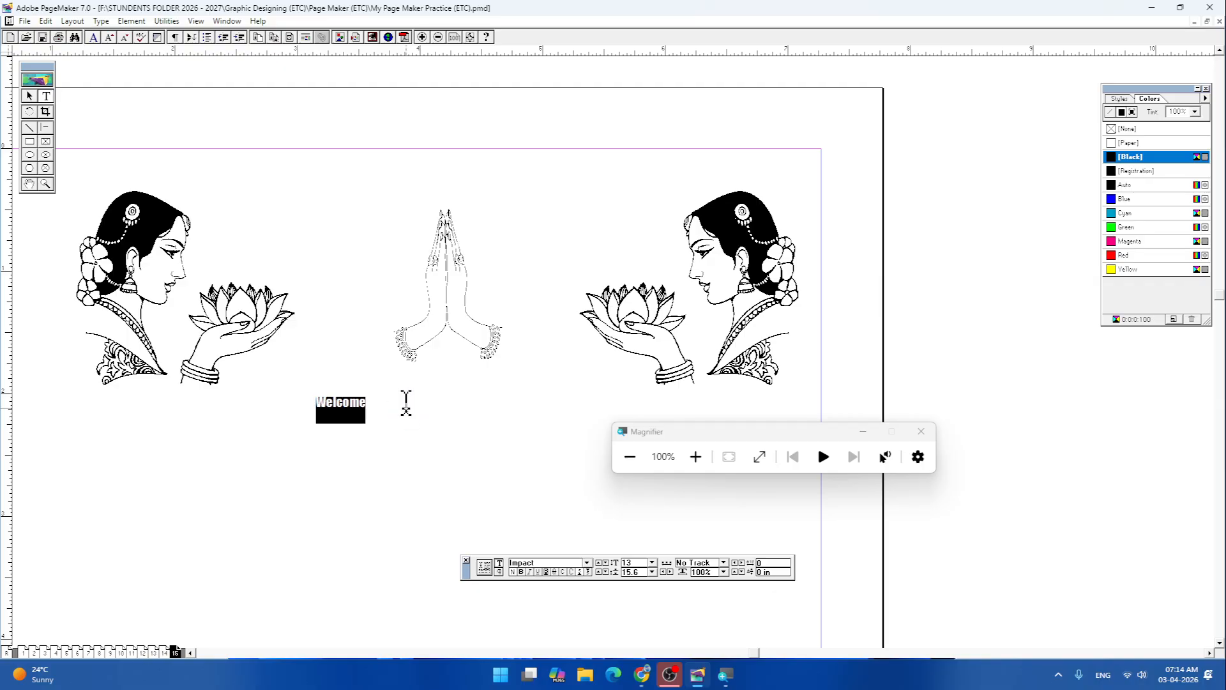
key(ctrl+alt+shift+period)
key(ctrl+alt+shift+period)
key(ctrl+alt+shift+period)
key(ctrl+alt+shift+period)
key(ctrl+alt+shift+period)
key(ctrl+alt+shift+period)
key(ctrl+alt+shift+period)
key(ctrl+alt+shift+period)
key(ctrl+alt+shift+period)
key(ctrl+alt+shift+period)
key(ctrl+alt+shift+period)
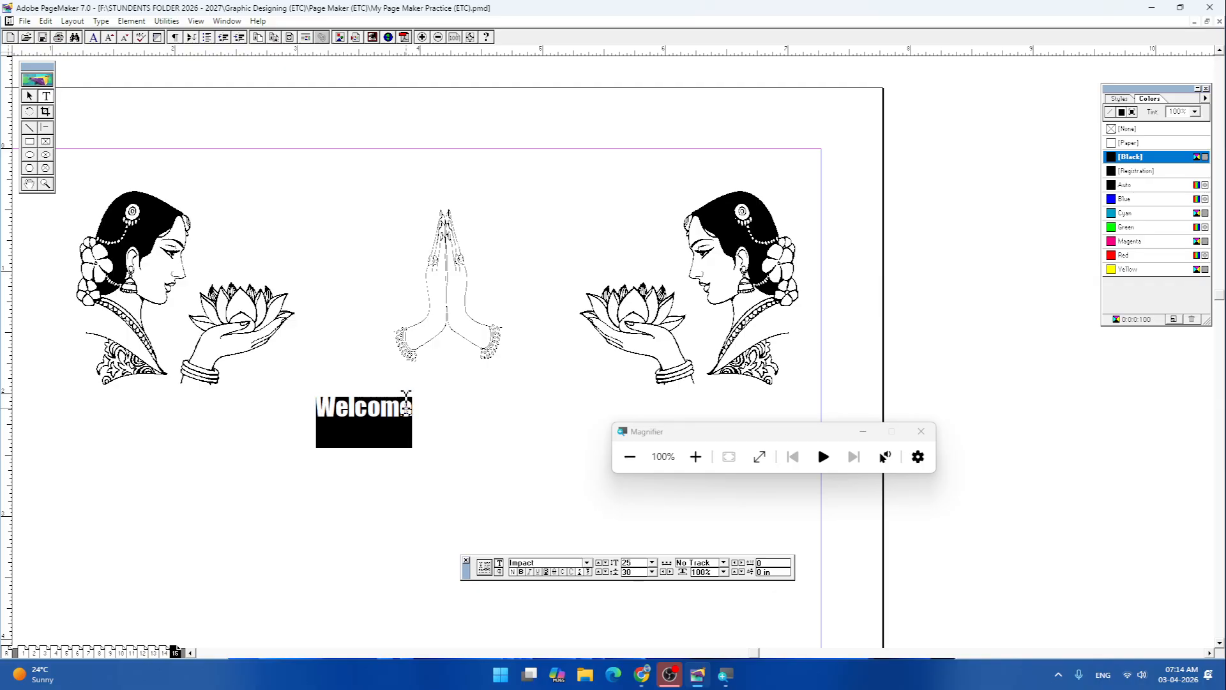
key(ctrl+alt+shift+period)
key(ctrl+alt+shift+period)
key(ctrl+alt+shift+period)
key(ctrl+alt+shift+period)
key(ctrl+alt+shift+period)
key(ctrl+alt+shift+period)
key(ctrl+alt+shift+period)
key(ctrl+alt+shift+period)
key(ctrl+alt+shift+period)
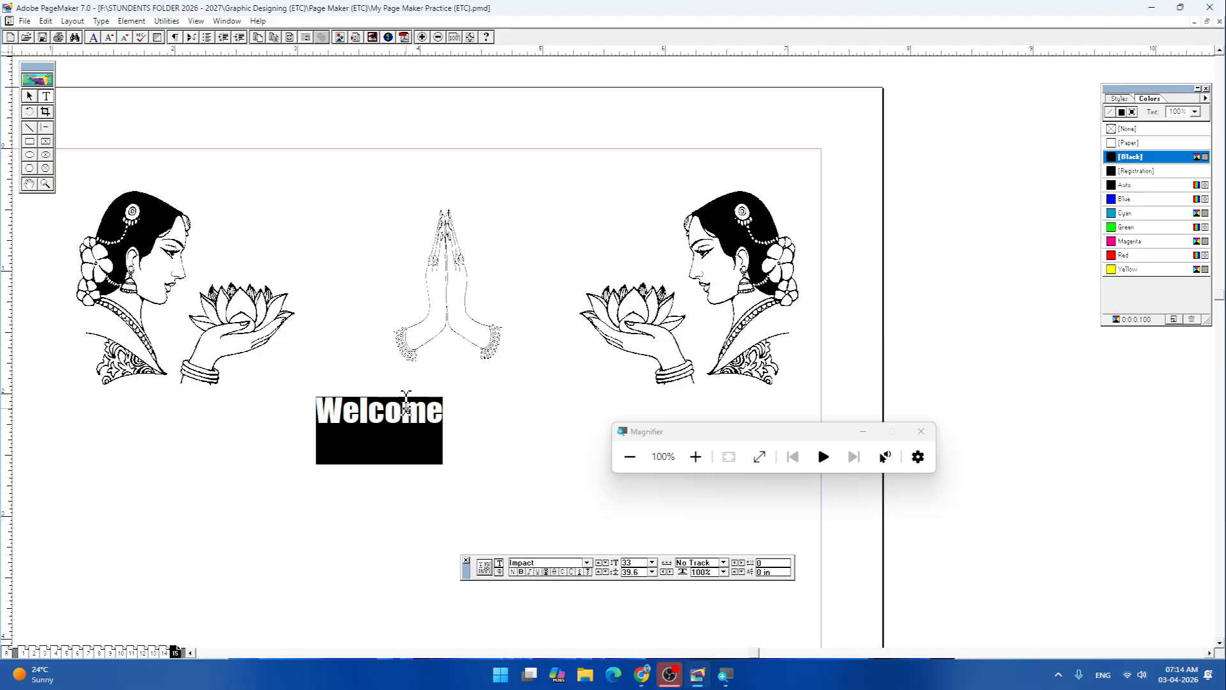
key(ctrl+alt+shift+period)
key(ctrl+alt+shift+period)
key(ctrl+alt+shift+period)
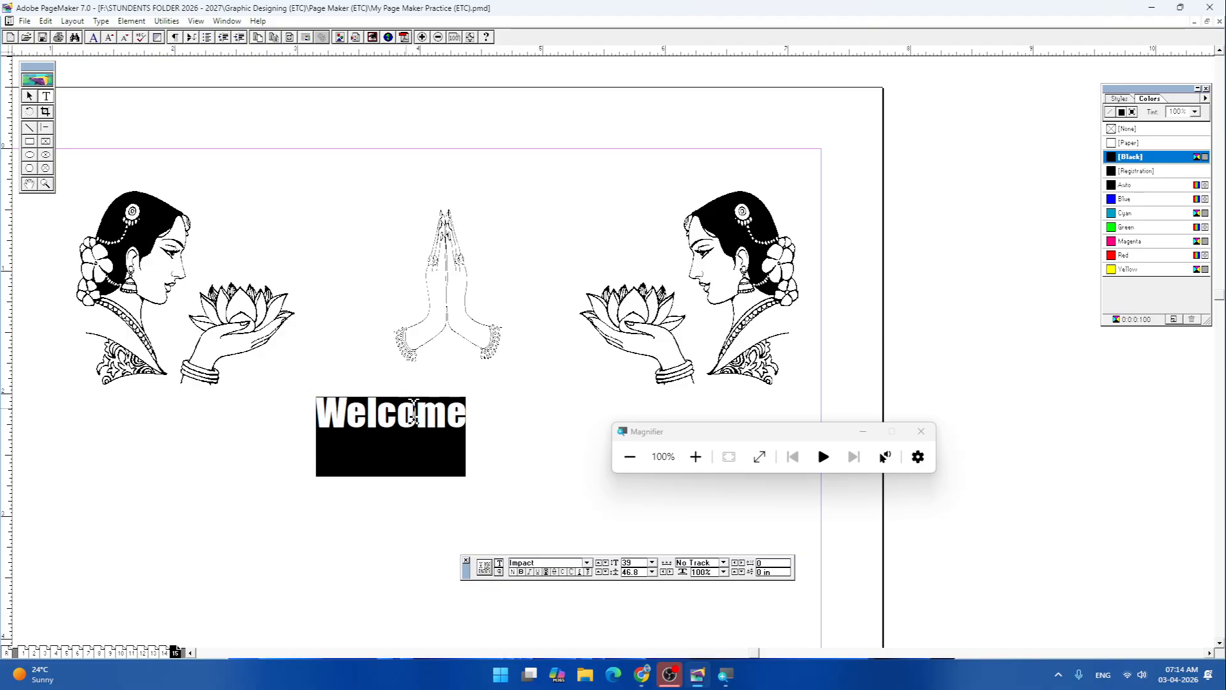
- Set the Welcome text's font size to 11 pt
click(652, 572)
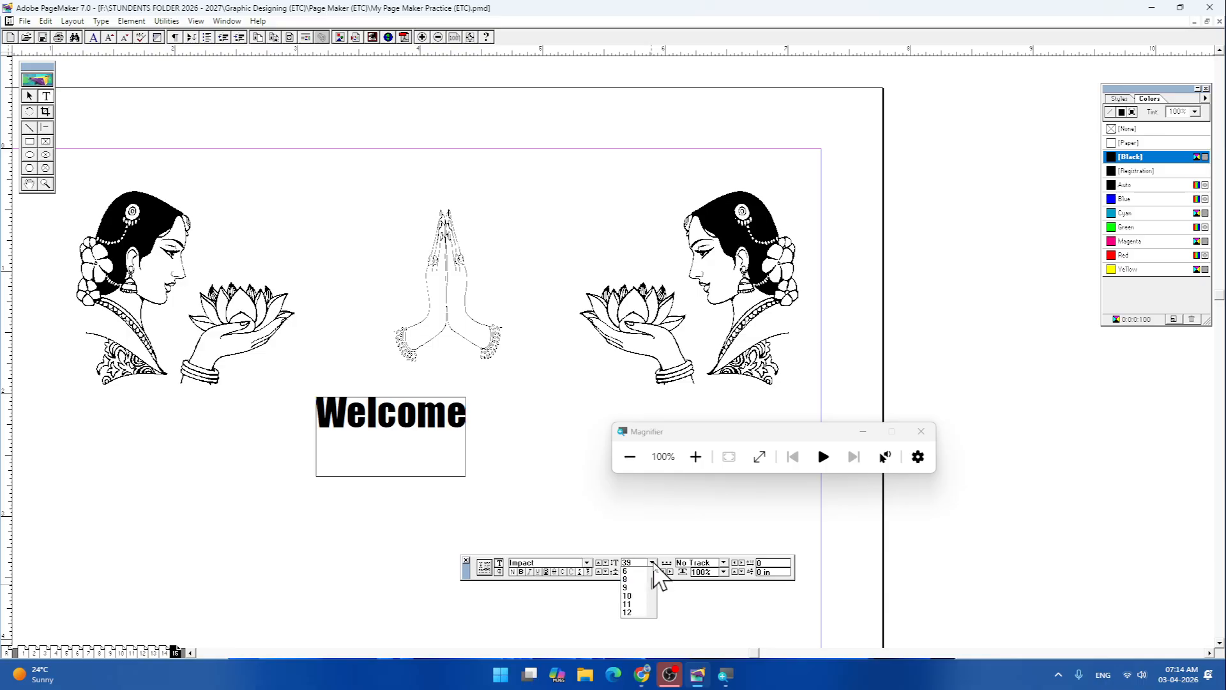
click(652, 571)
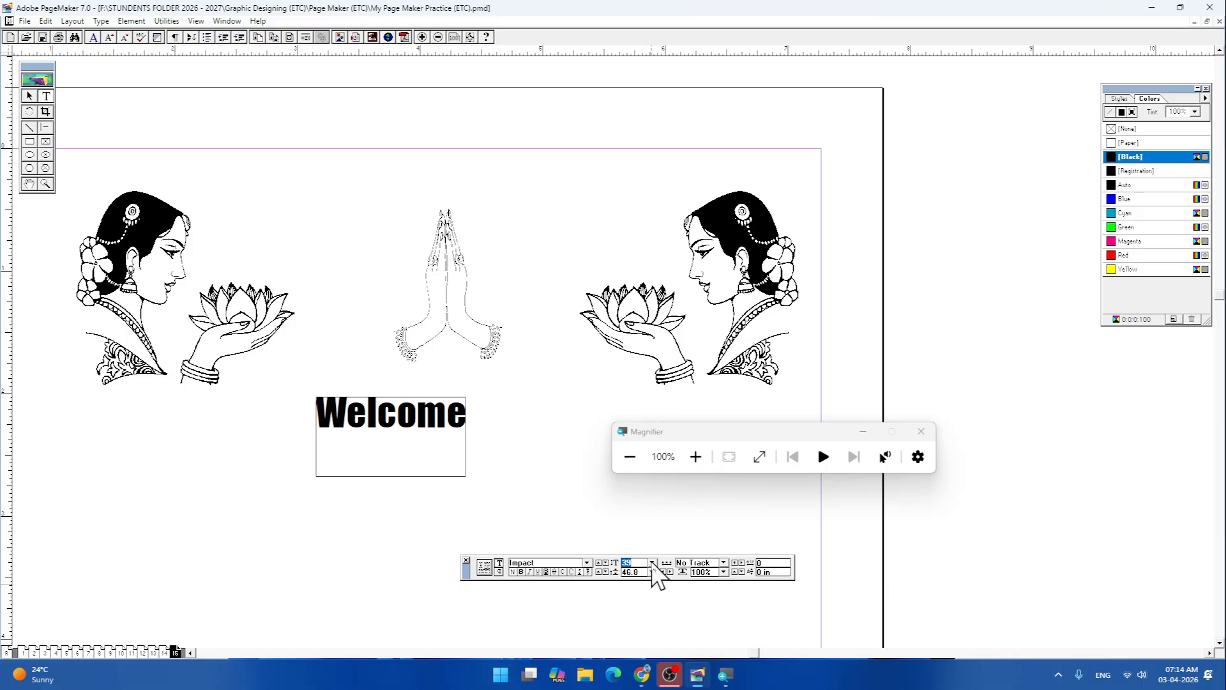
click(652, 563)
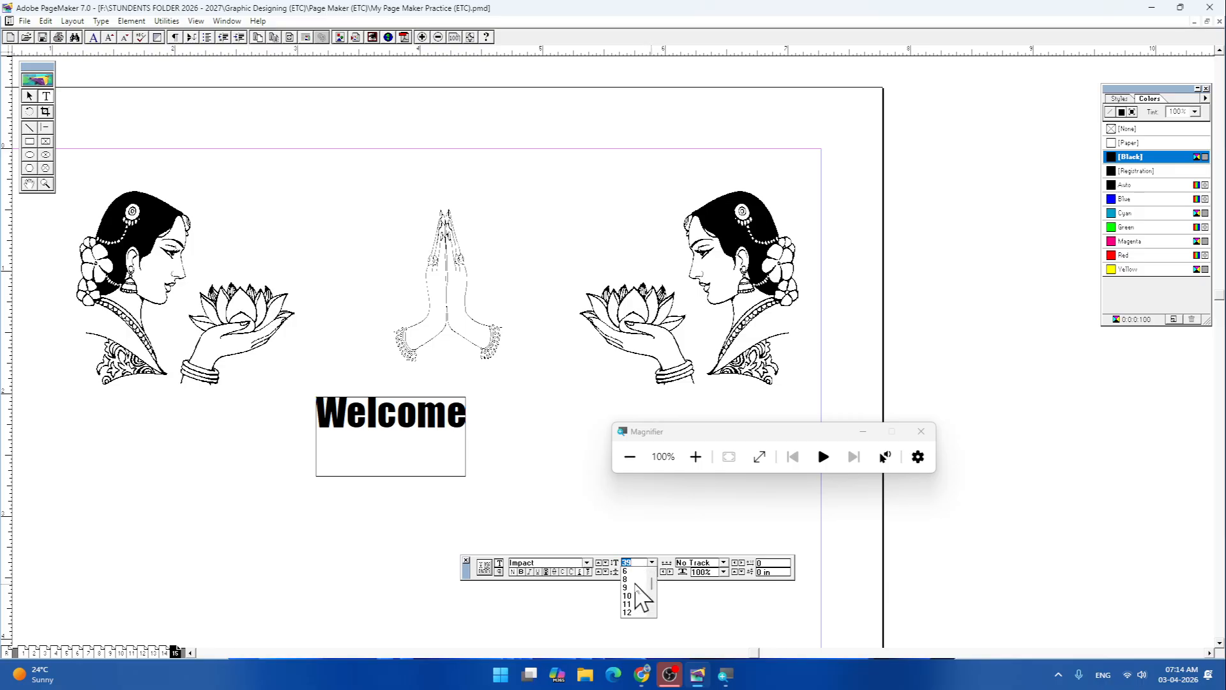
scroll(629, 597, down, 1)
key(Return)
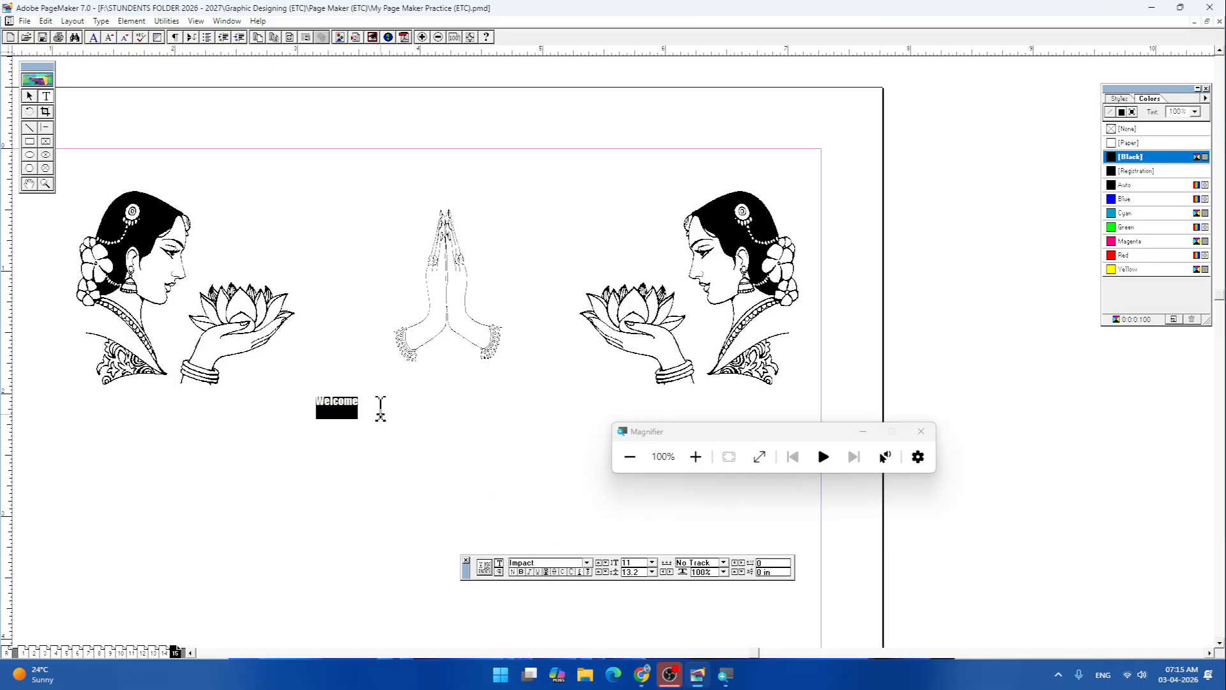
- Increase the Welcome text size point by point to 38 pt
key(ctrl+alt+shift+period)
key(ctrl+alt+shift+period)
key(ctrl+alt+shift+period)
key(ctrl+alt+shift+period)
key(ctrl+alt+shift+period)
key(ctrl+alt+shift+period)
key(ctrl+alt+shift+period)
key(ctrl+alt+shift+period)
key(ctrl+alt+shift+period)
key(ctrl+alt+shift+period)
key(ctrl+alt+shift+period)
key(ctrl+alt+shift+period)
key(ctrl+alt+shift+period)
key(ctrl+alt+shift+period)
key(ctrl+alt+shift+period)
key(ctrl+alt+shift+period)
key(ctrl+alt+shift+period)
key(ctrl+alt+shift+period)
key(ctrl+alt+shift+period)
key(ctrl+alt+shift+period)
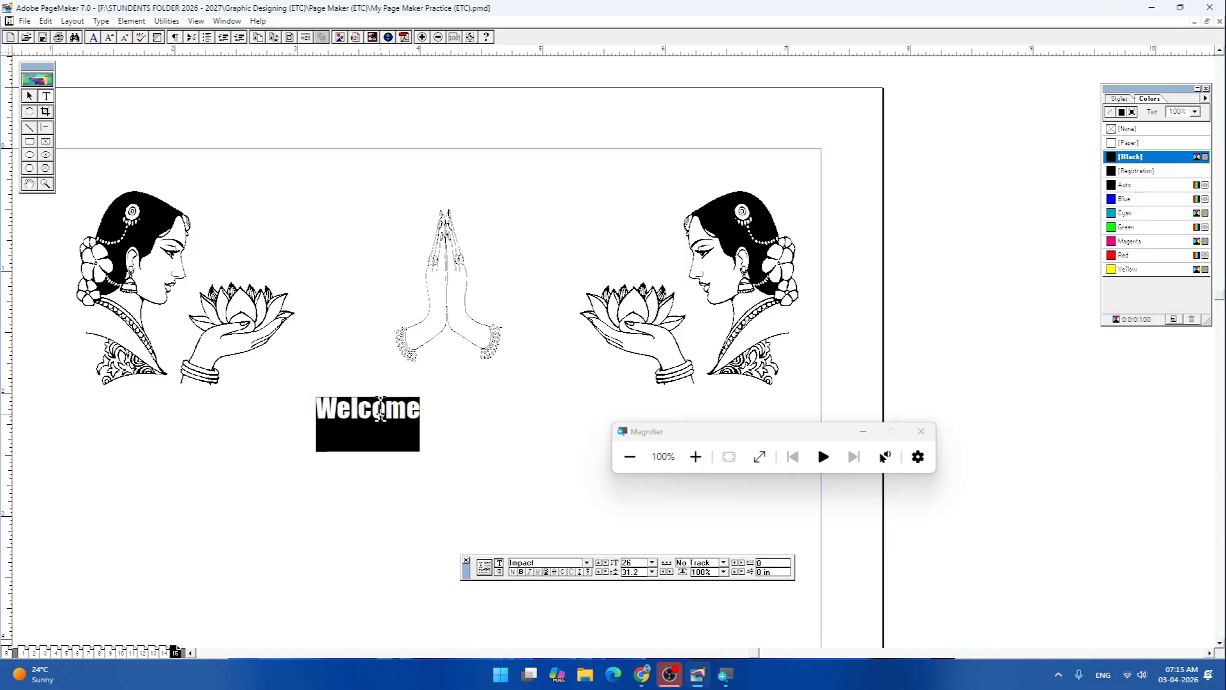
- Move the Welcome text block up, closer beneath the folded hands
click(30, 96)
click(394, 426)
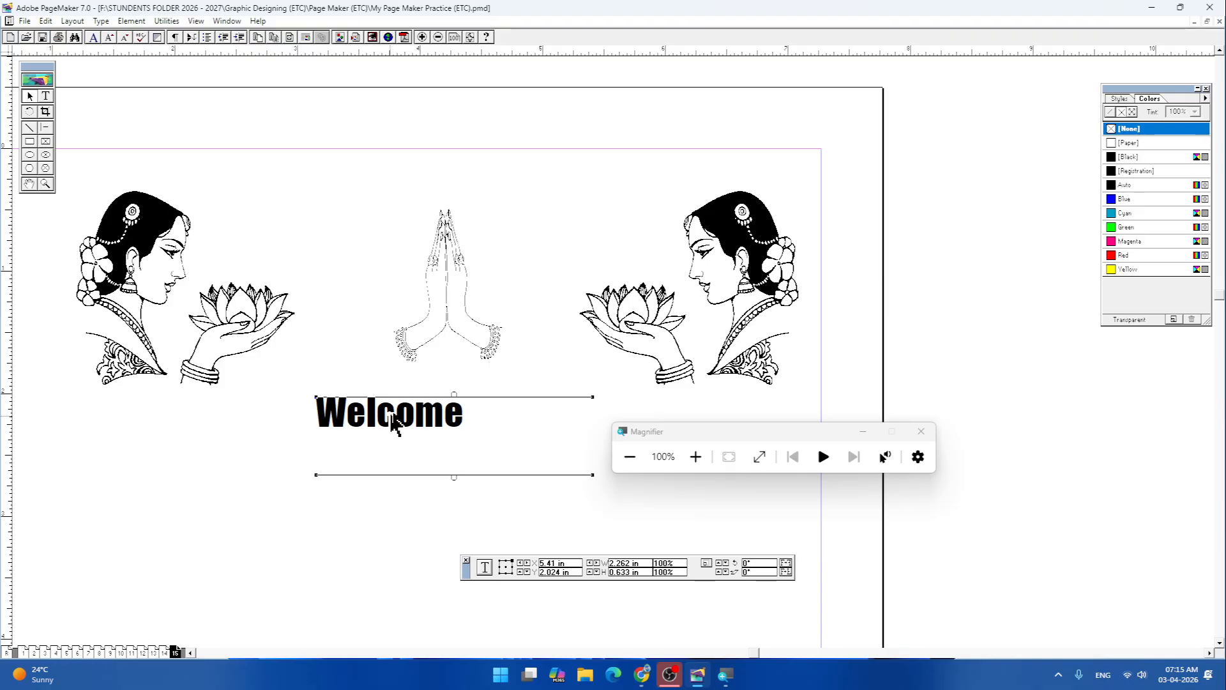
drag(394, 425, 404, 398)
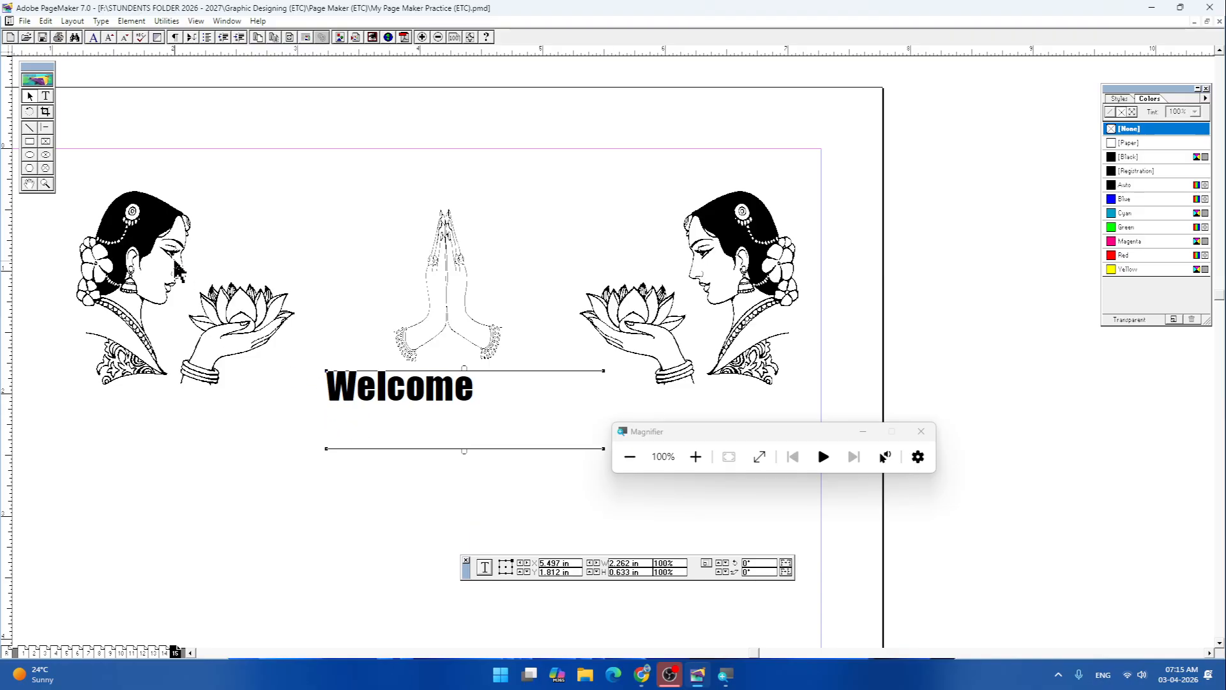
click(50, 97)
click(476, 393)
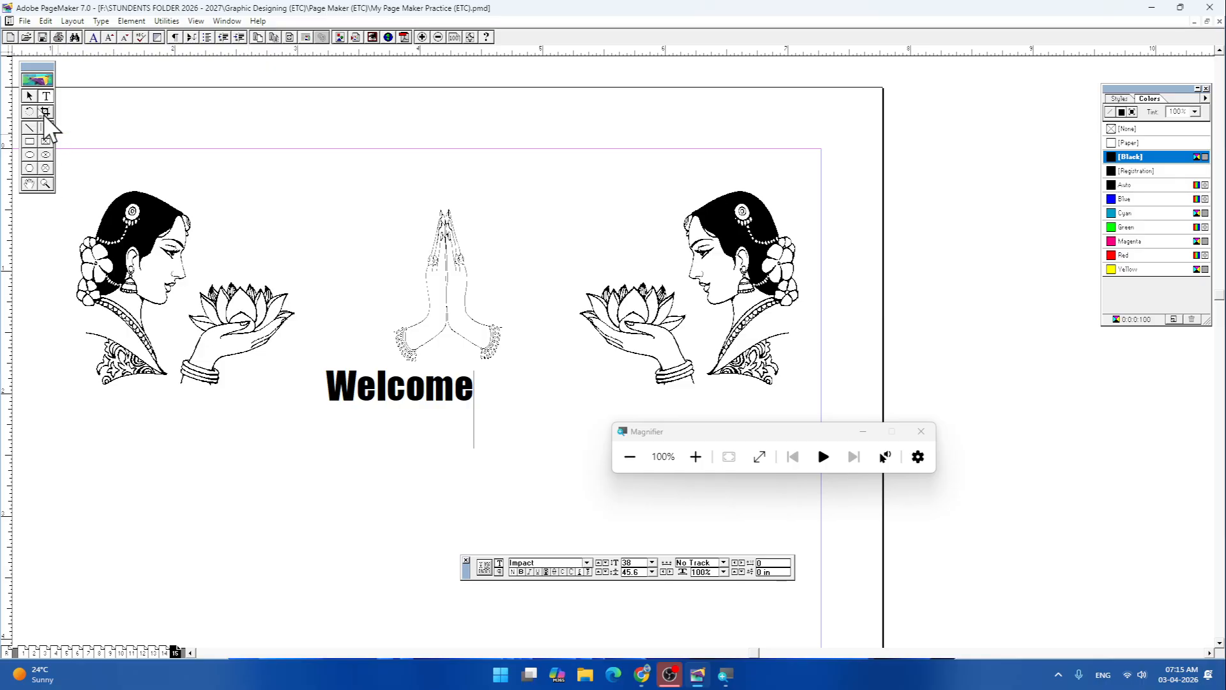
- Narrow the Welcome text block to about 1.28 in wide and center it just below the folded hands
click(29, 96)
click(428, 404)
drag(428, 404, 458, 398)
drag(632, 366, 475, 397)
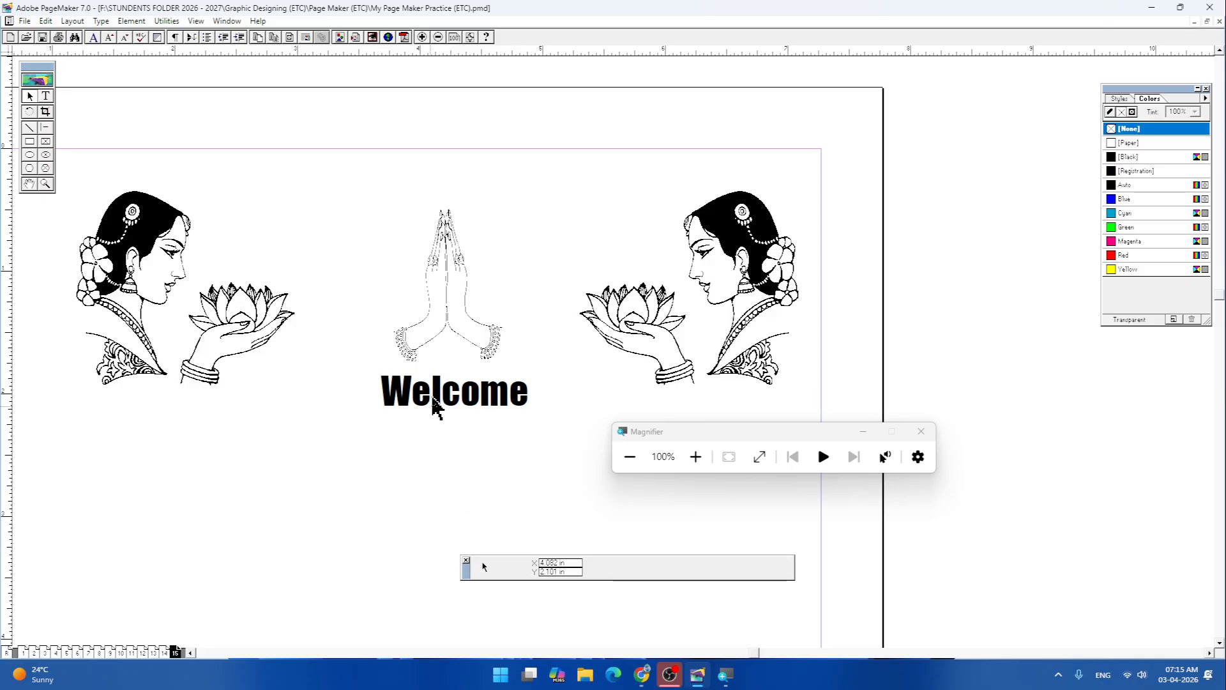
drag(444, 398, 444, 407)
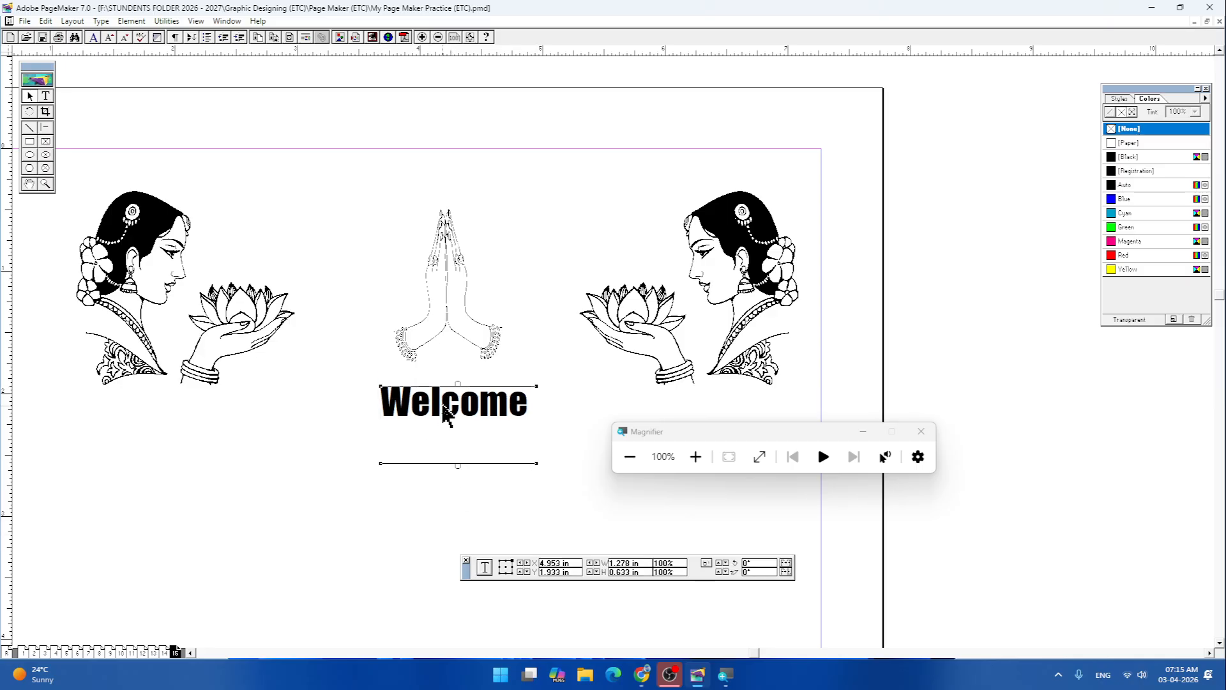
click(548, 343)
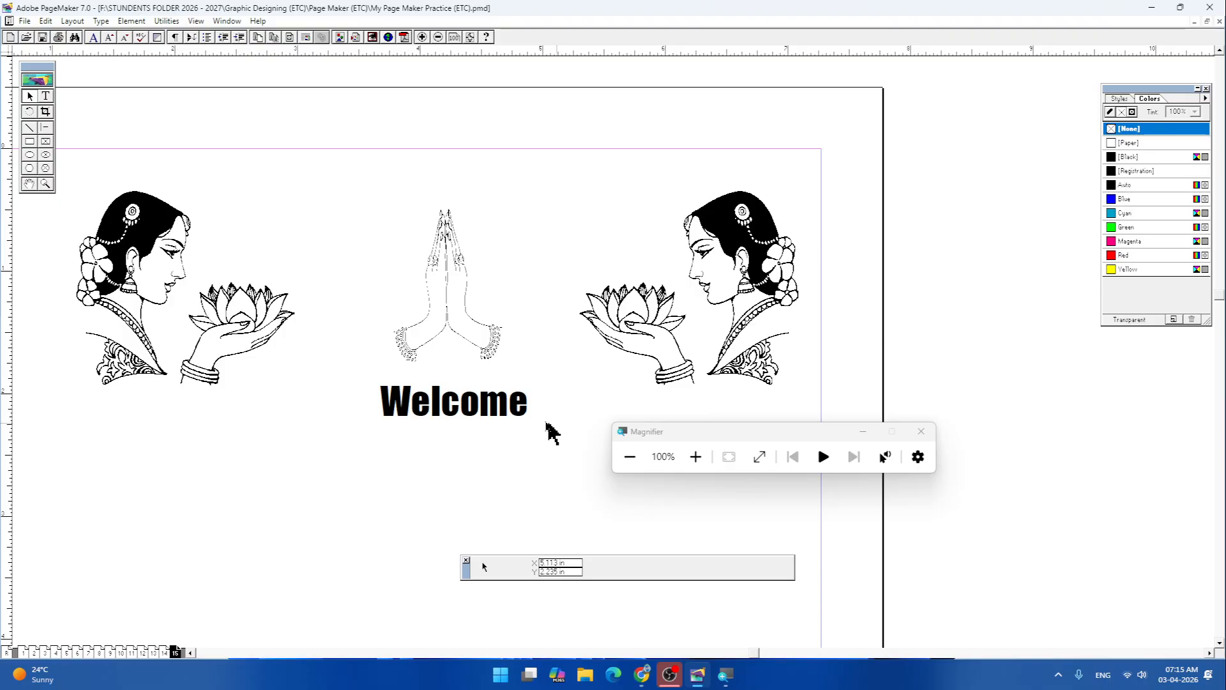
- Move both lotus-woman pictures inward, closer to the folded hands
drag(181, 323, 232, 329)
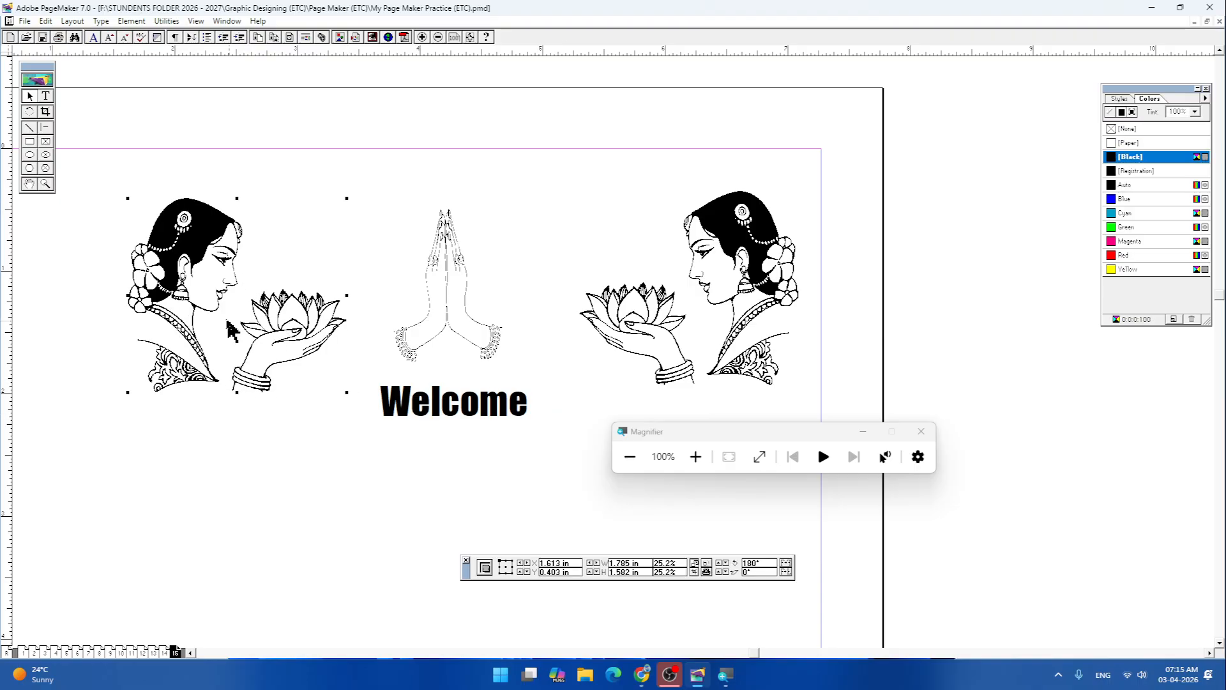
drag(766, 317, 741, 310)
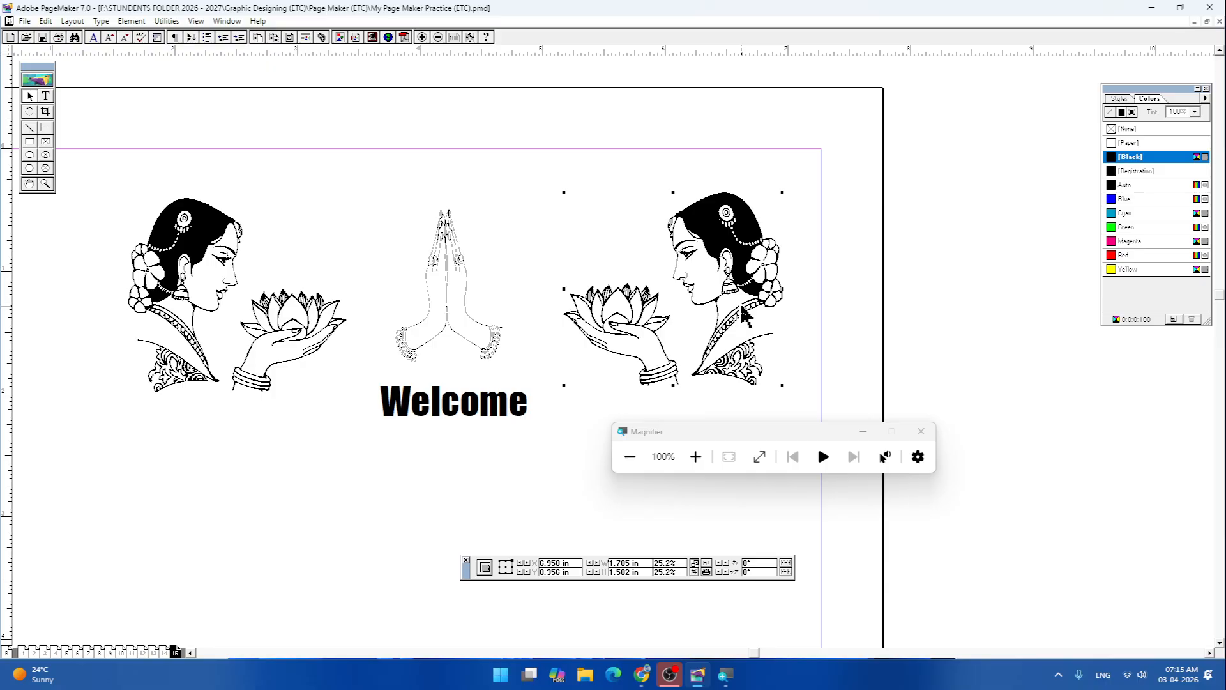
- Color the Welcome text magenta and show the whole page
click(471, 412)
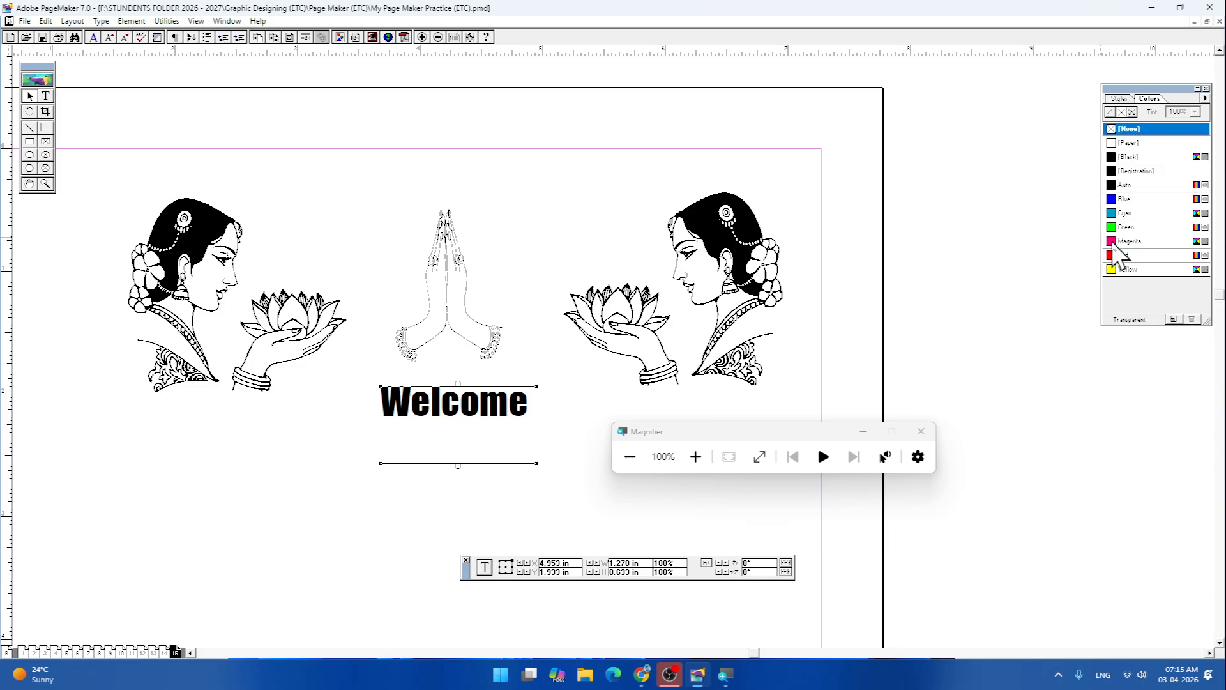
click(45, 96)
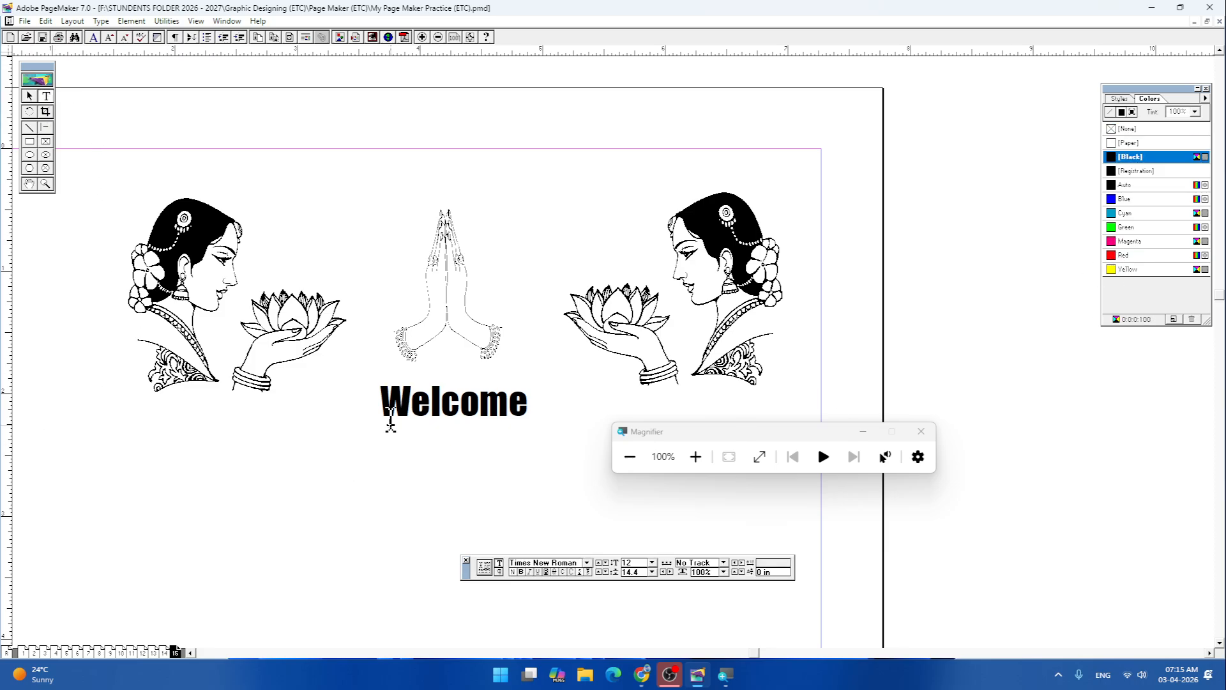
drag(390, 425, 600, 383)
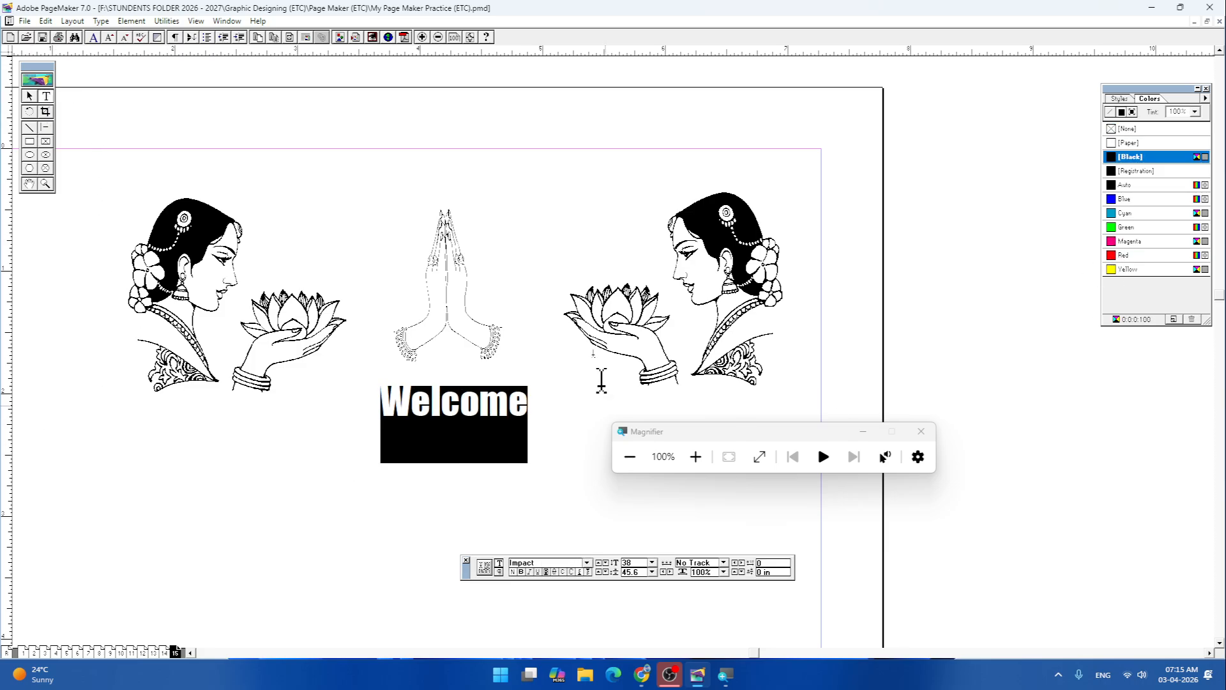
click(1111, 243)
key(ctrl+0)
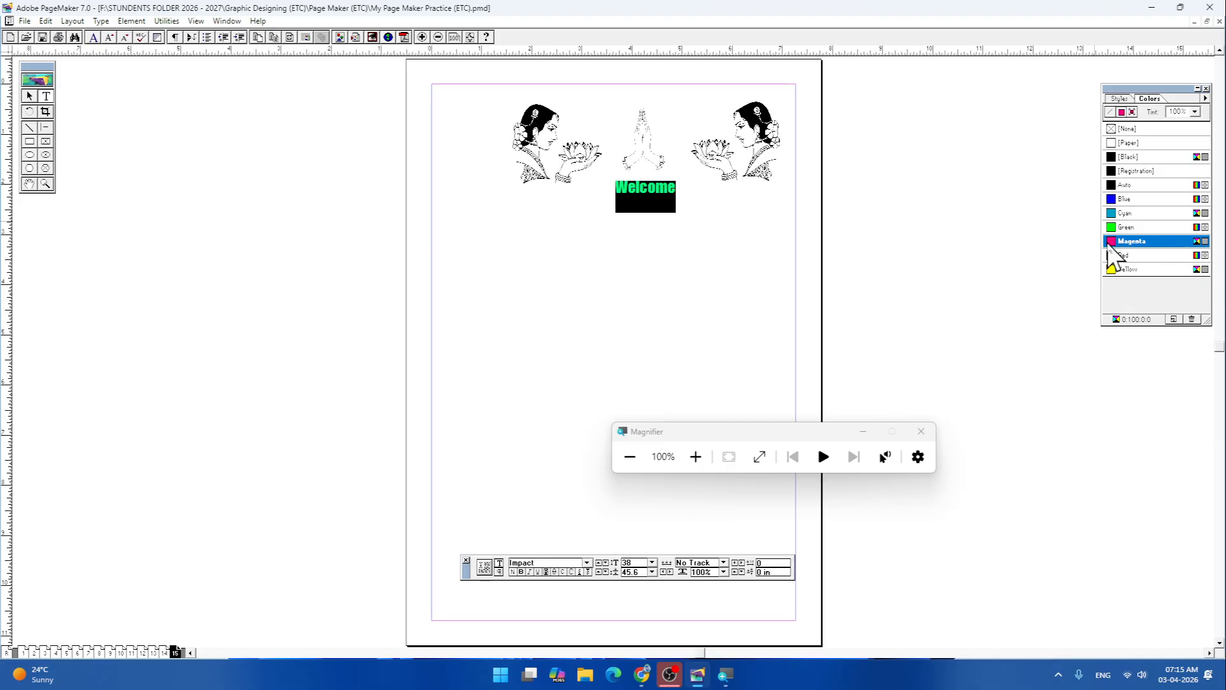
click(664, 221)
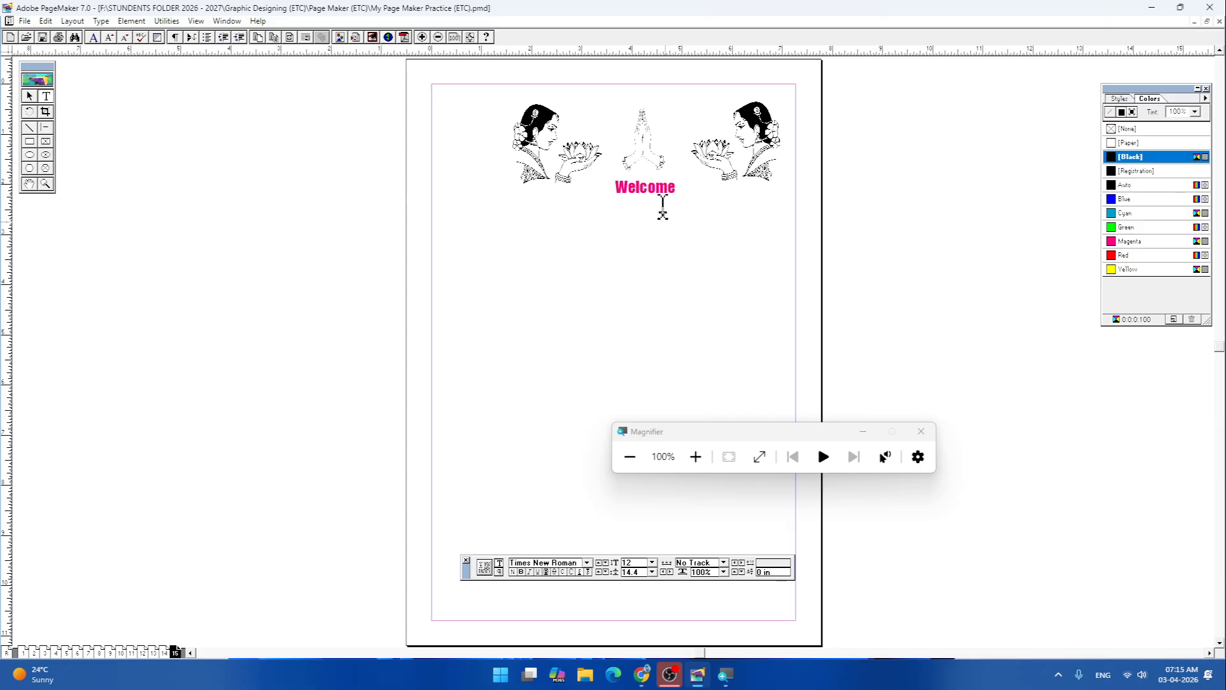
- Spread the two lotus-woman pictures toward opposite page margins and move the folded hands and Welcome text down between them at the page center
click(29, 96)
drag(655, 203, 652, 197)
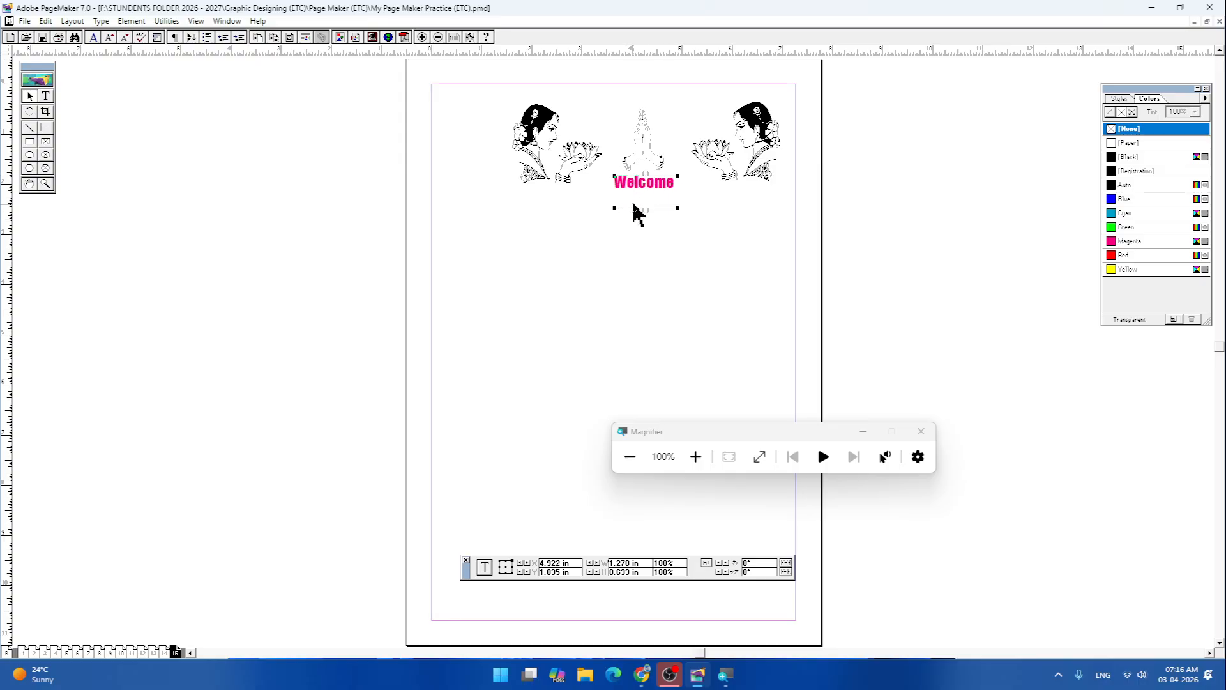
drag(547, 169, 505, 172)
mouse_move(505, 171)
mouse_down()
mouse_move(511, 242)
mouse_move(496, 351)
mouse_move(503, 191)
mouse_move(493, 177)
mouse_up()
drag(641, 170, 626, 224)
click(656, 191)
mouse_move(744, 166)
mouse_down()
mouse_move(735, 201)
mouse_move(747, 160)
mouse_up()
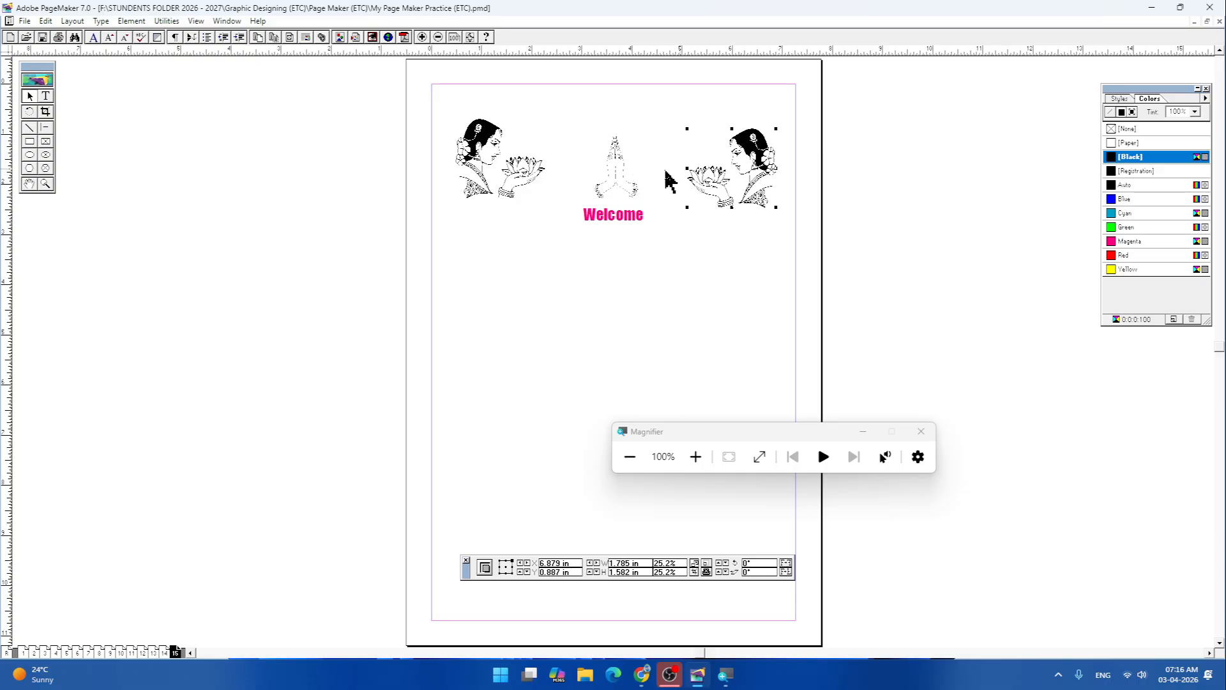
- Raise the folded hands slightly and move the Welcome text up just beneath them
click(611, 172)
drag(613, 180, 608, 170)
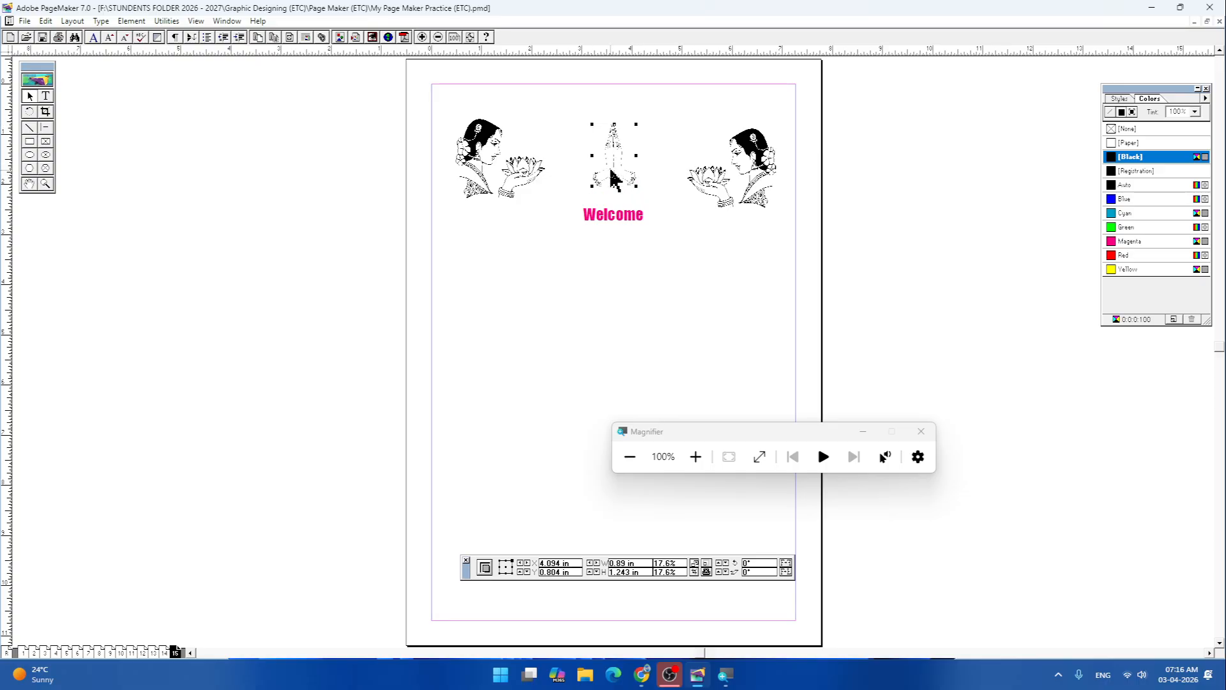
click(613, 220)
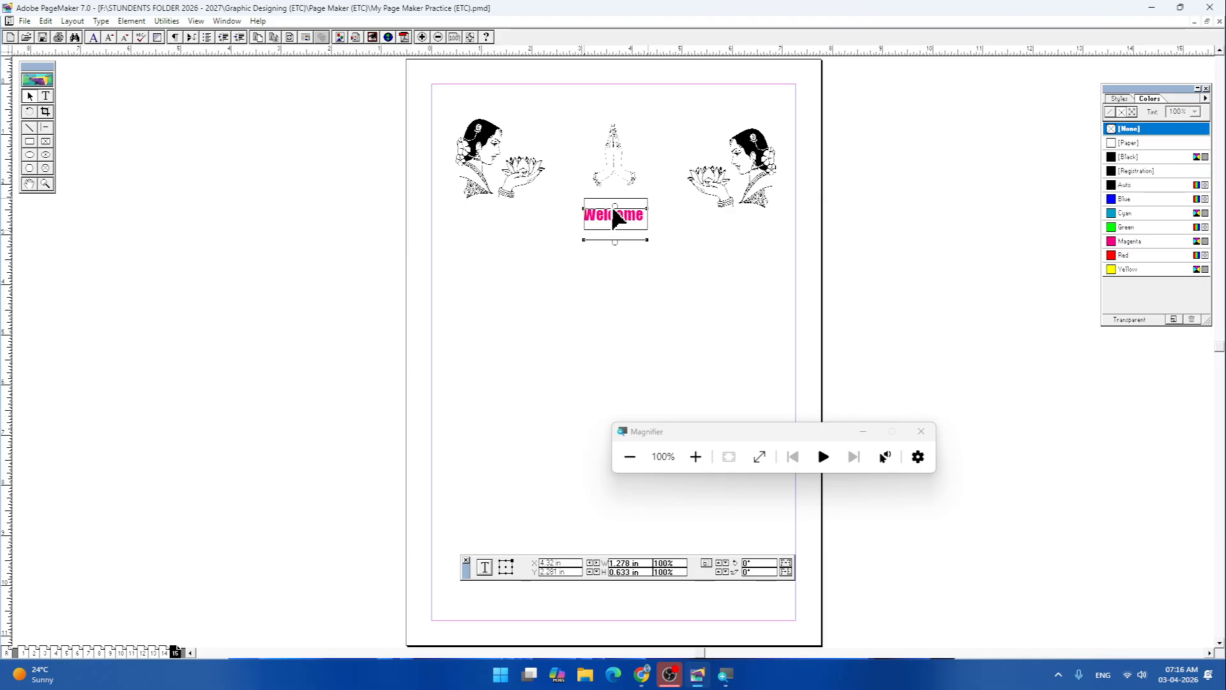
drag(617, 220, 617, 210)
click(661, 274)
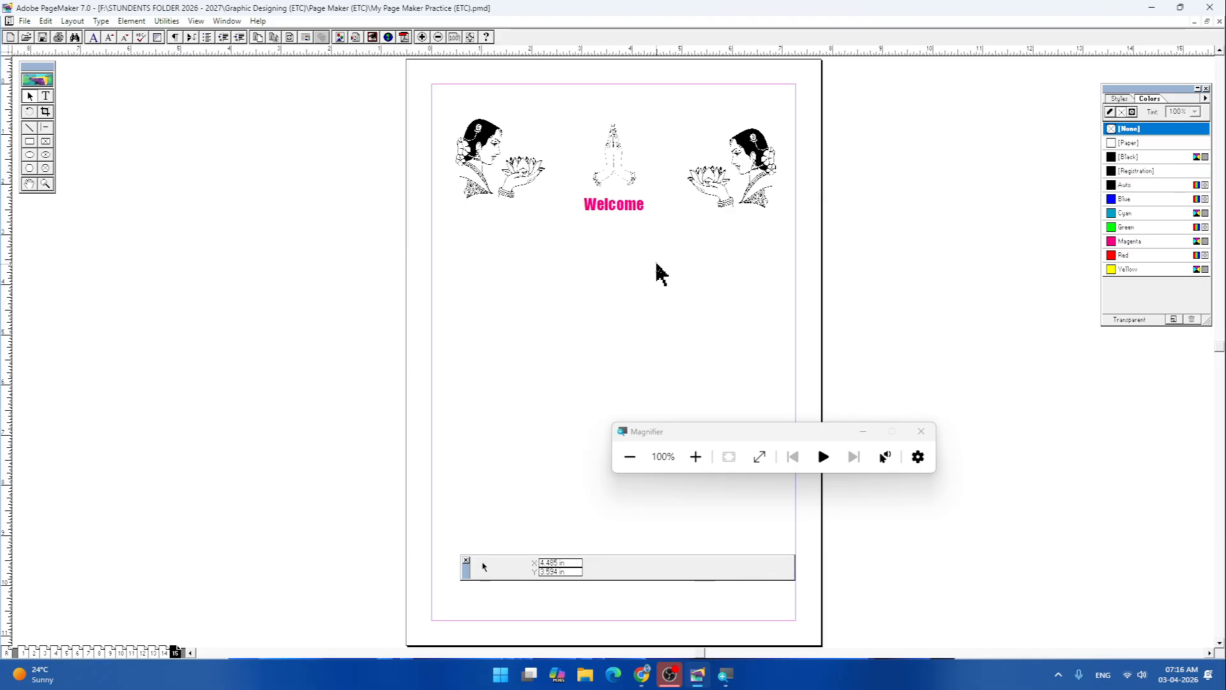
- Color the Welcome text black
click(614, 210)
click(1109, 158)
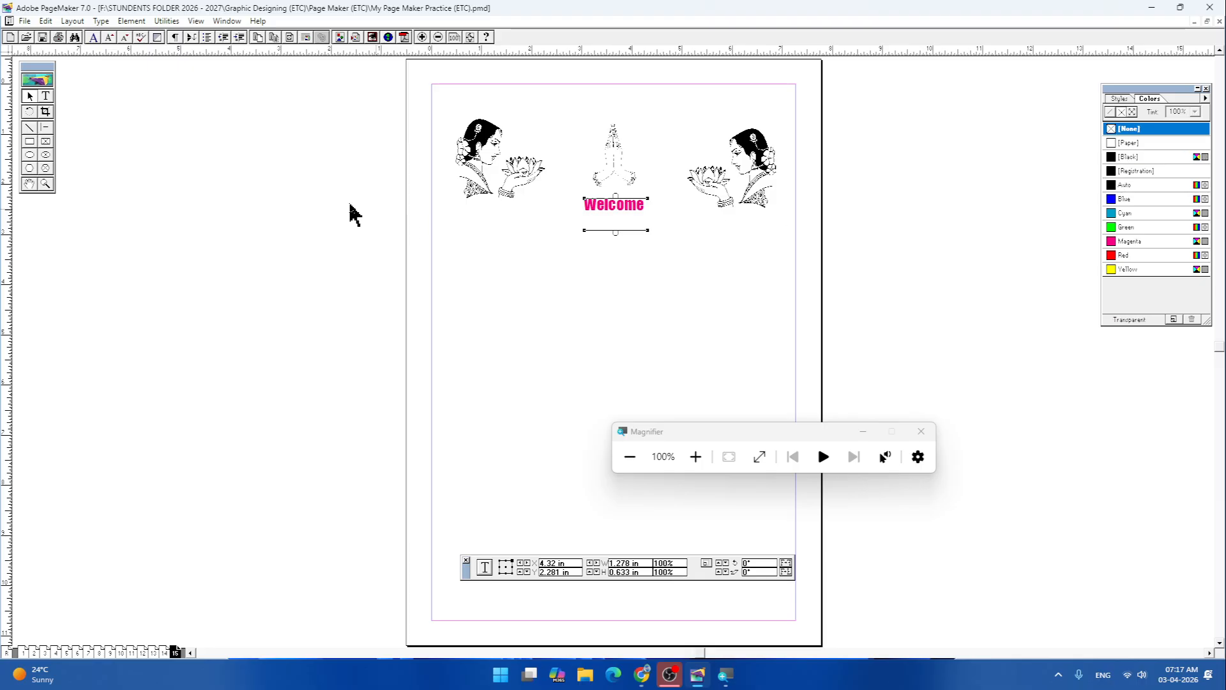
click(45, 96)
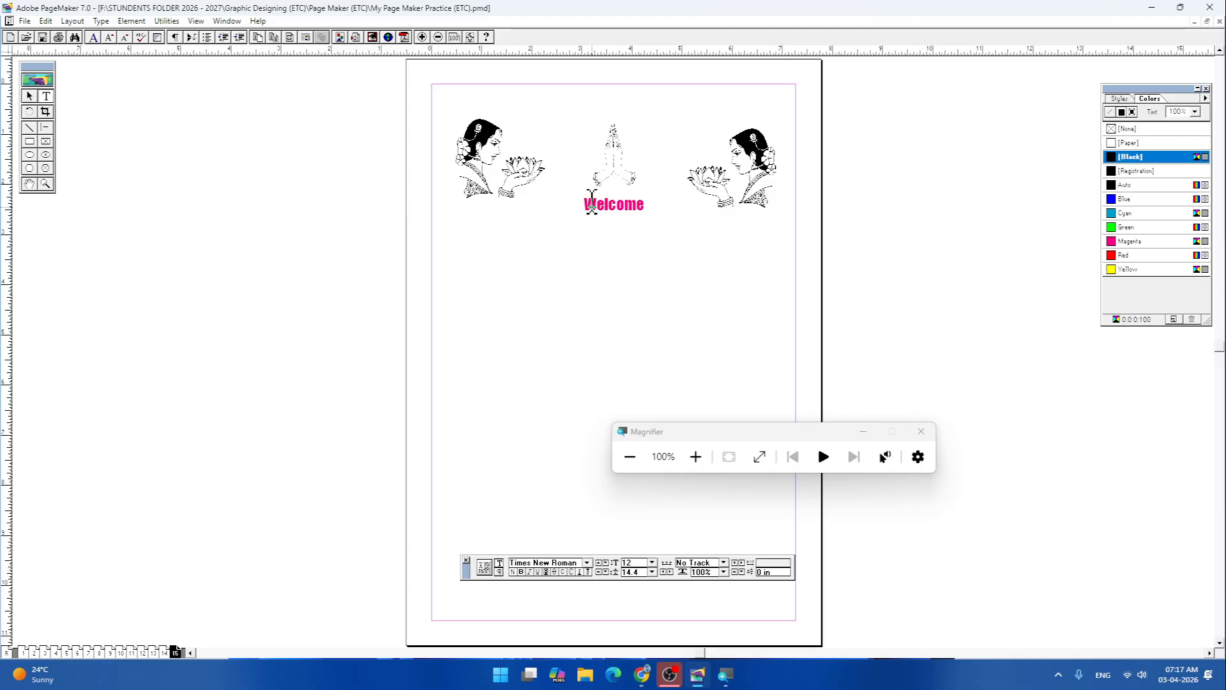
drag(591, 203, 657, 200)
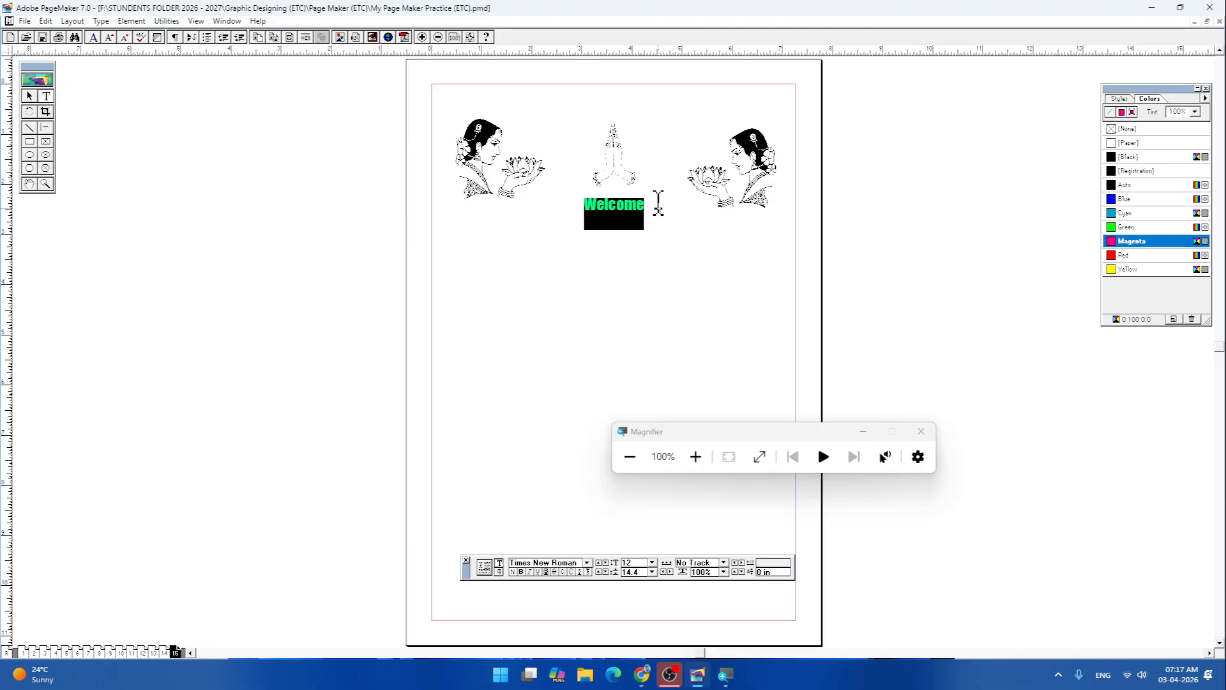
click(1117, 158)
click(589, 279)
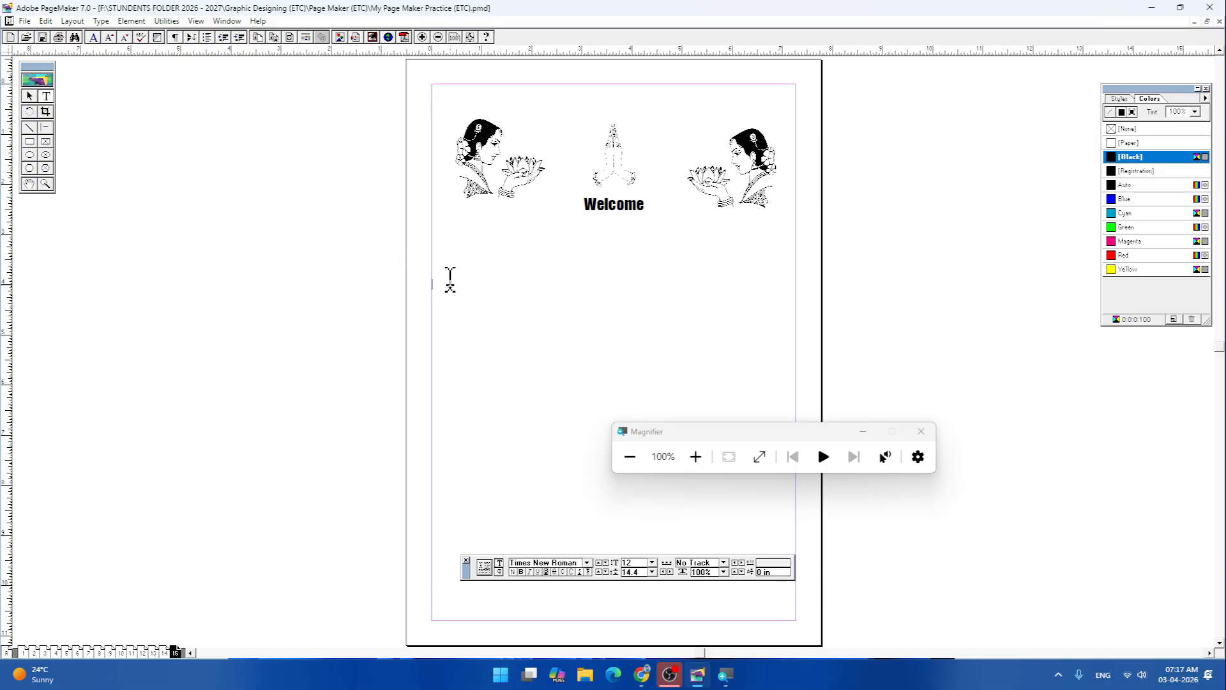
- Place the picture GCA(9) from the WEDDING folder at full size on the page below the Welcome heading
key(ctrl+d)
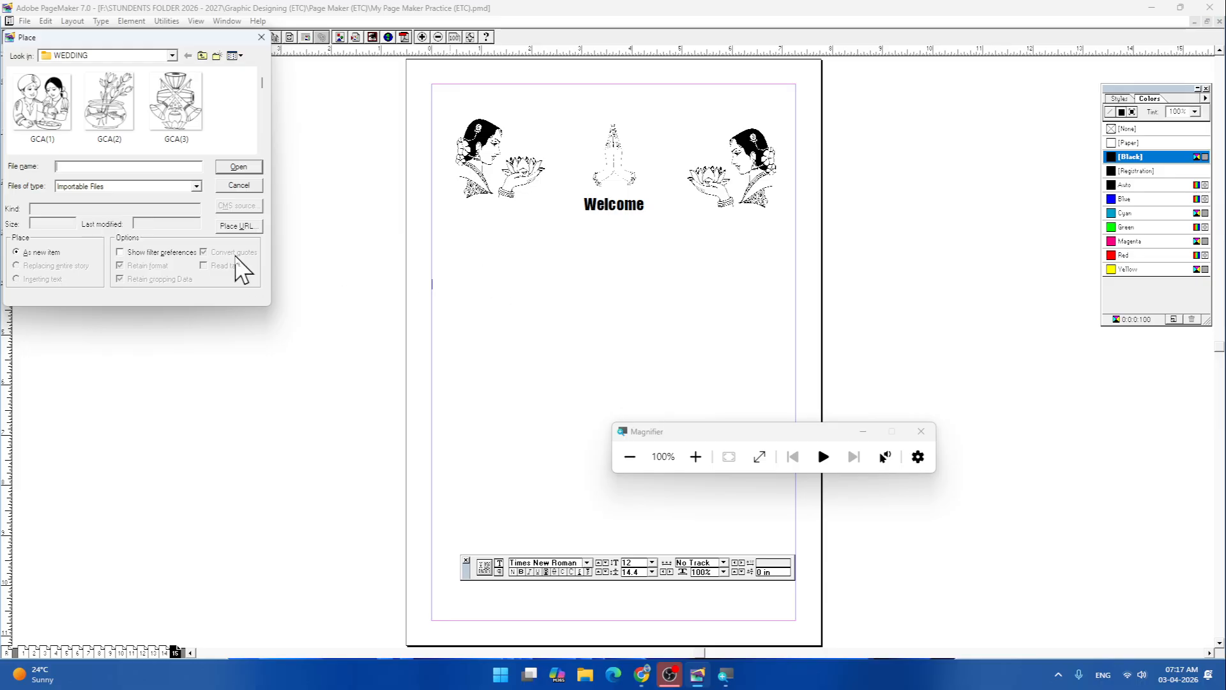
click(204, 108)
scroll(206, 107, down, 1)
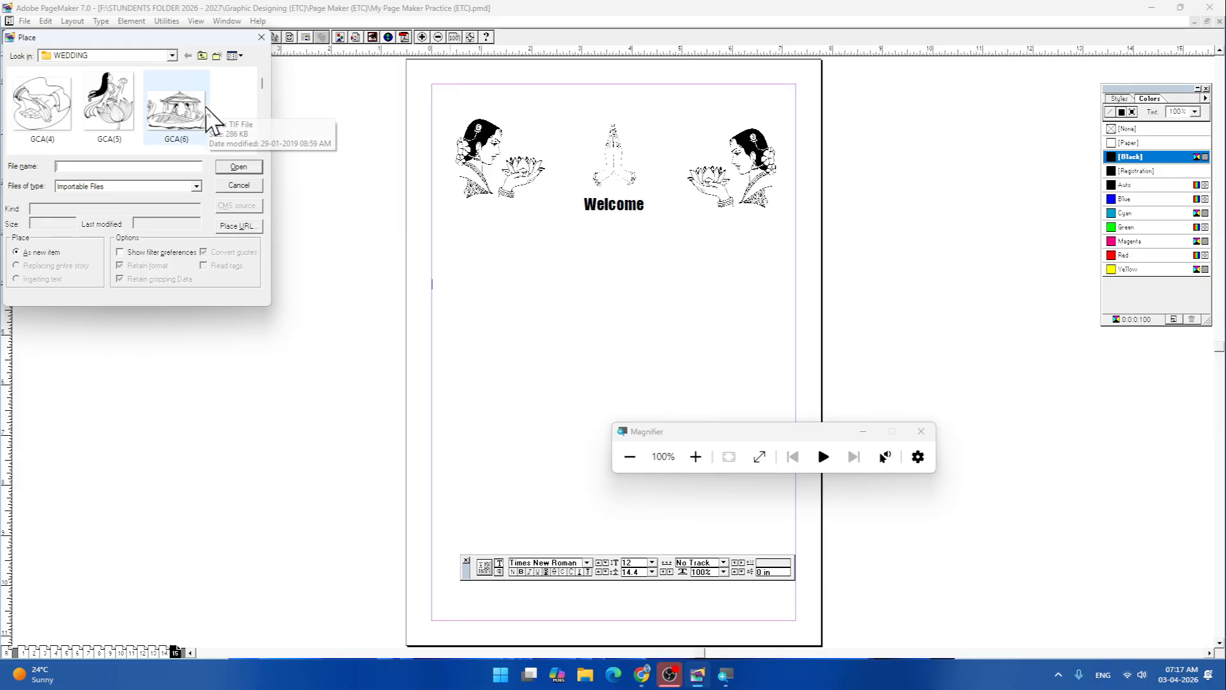
drag(194, 39, 317, 146)
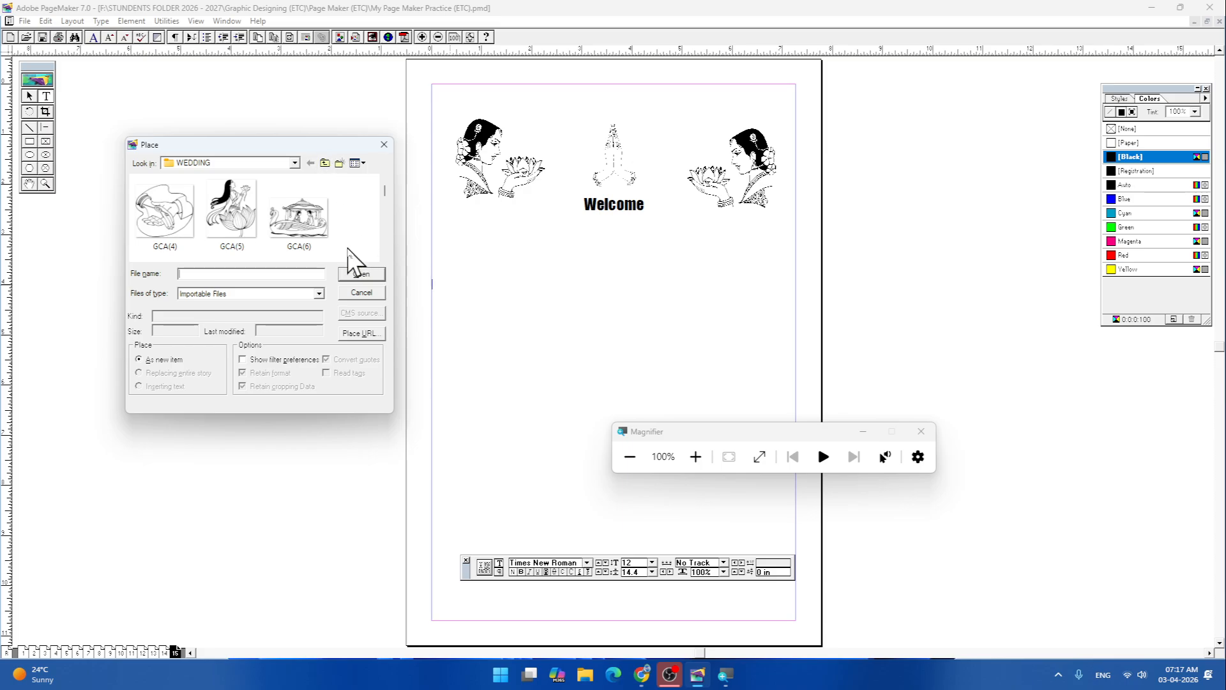
scroll(336, 239, down, 1)
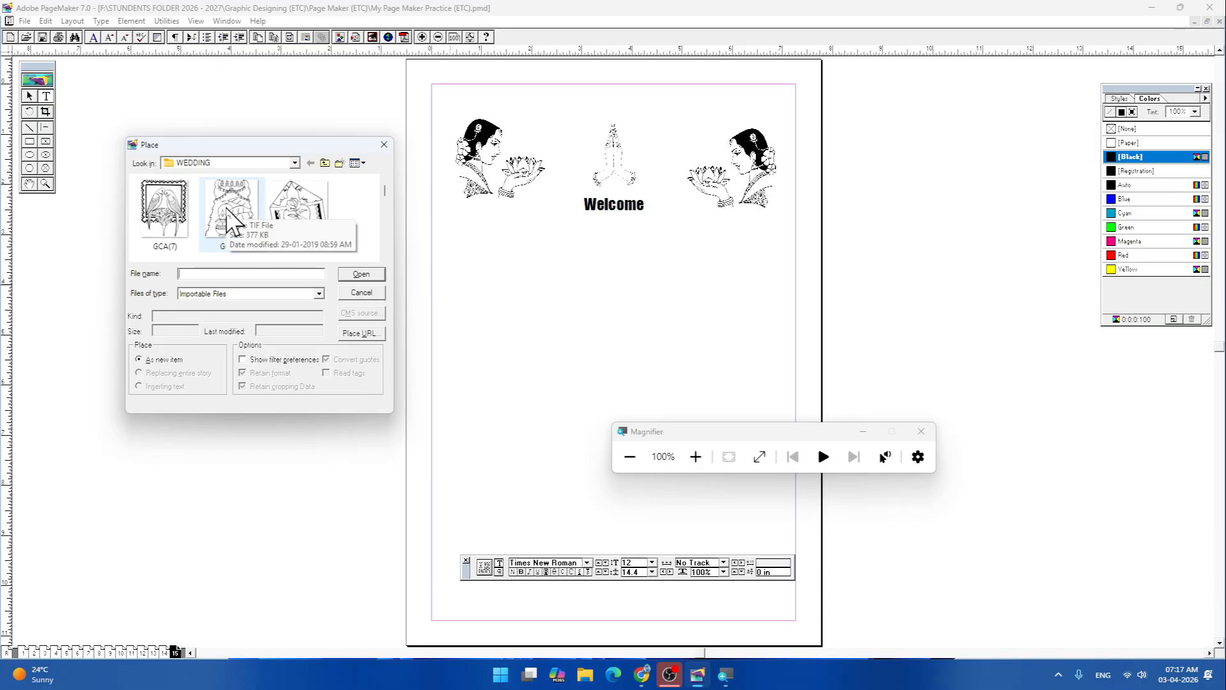
click(297, 205)
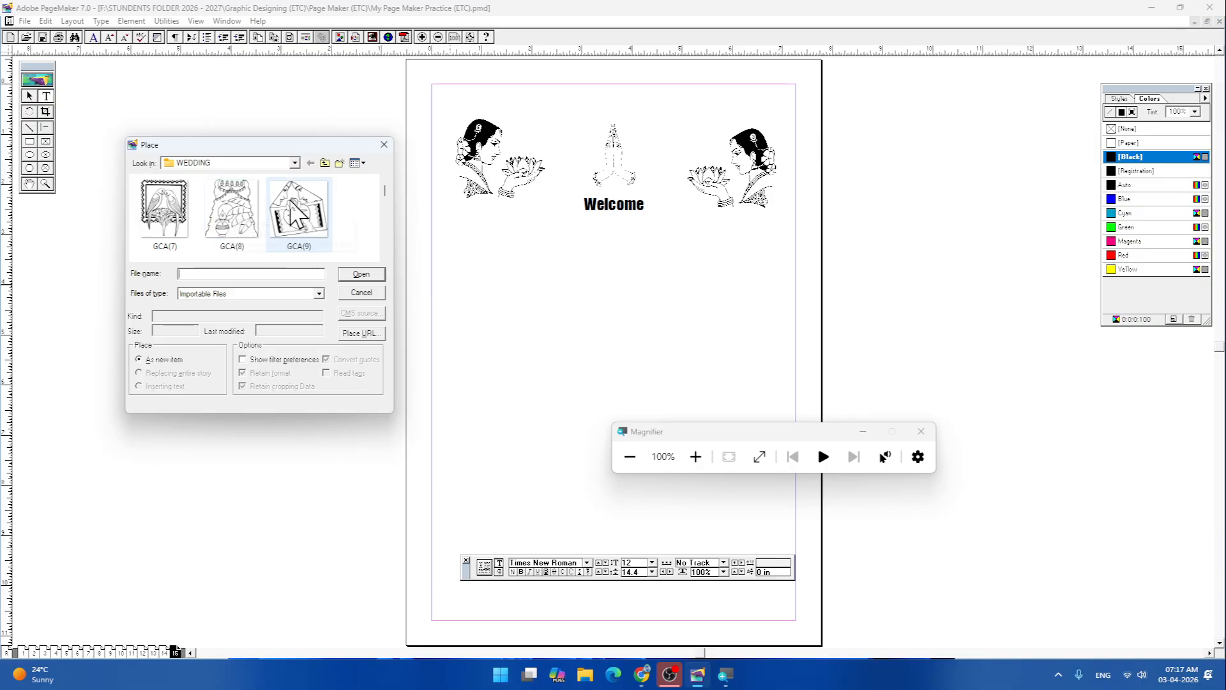
click(362, 273)
click(589, 336)
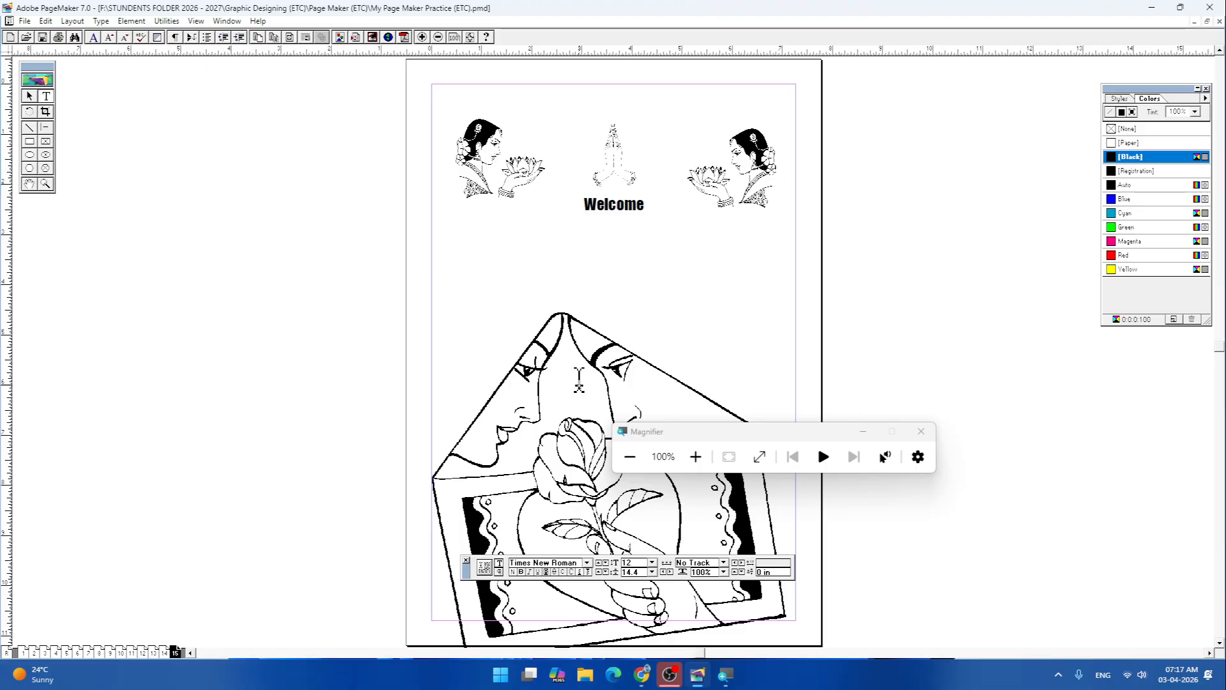
- Delete the oversized envelope picture from the page
click(29, 96)
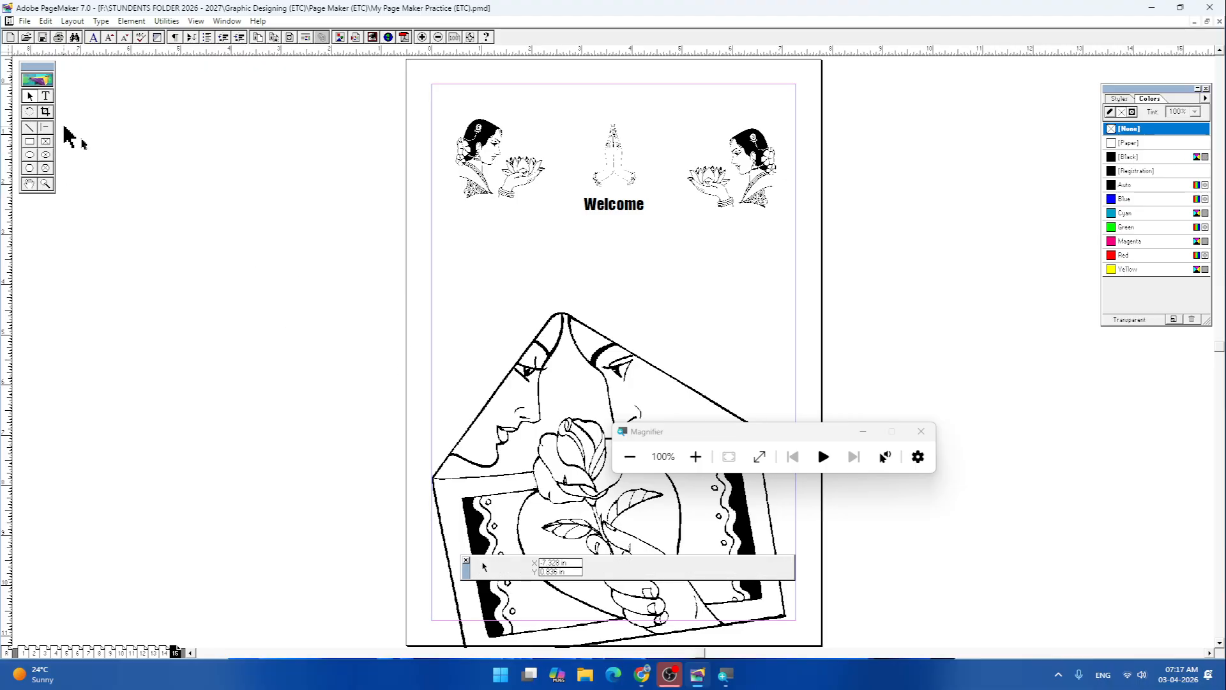
click(564, 422)
key(Delete)
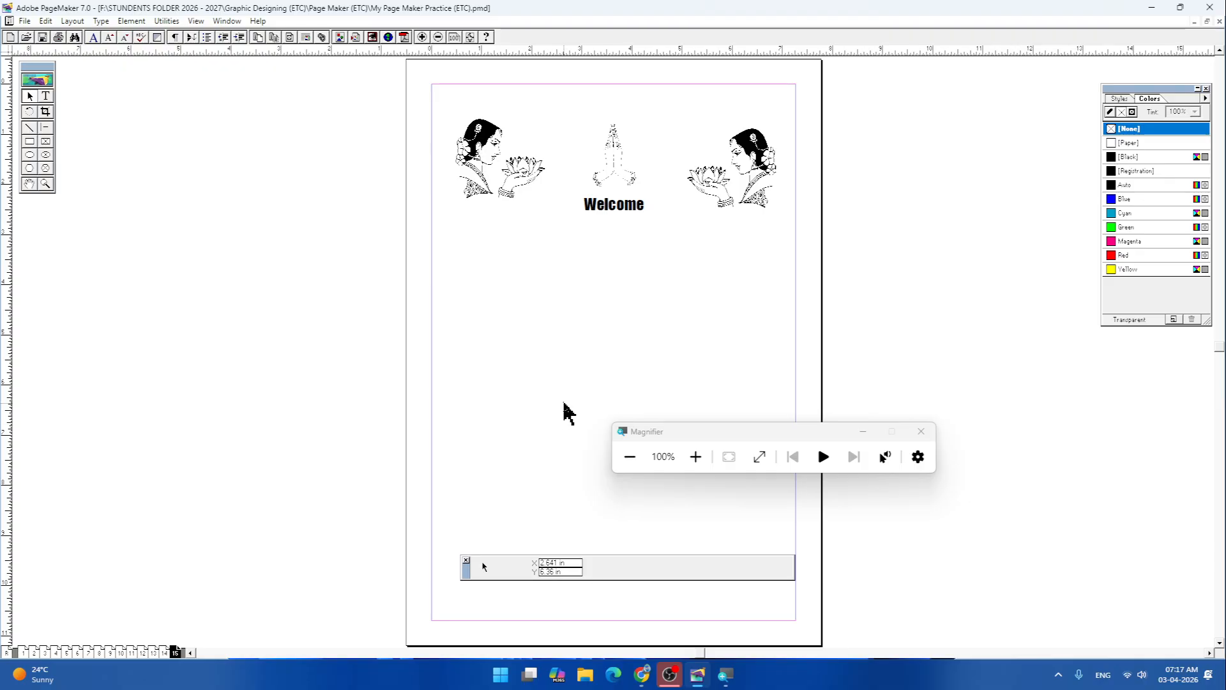
- Place the folded-hands picture GCA(13) from the WEDDING folder about 1.83 in wide and 1.27 in high, centered below the Welcome heading
click(46, 96)
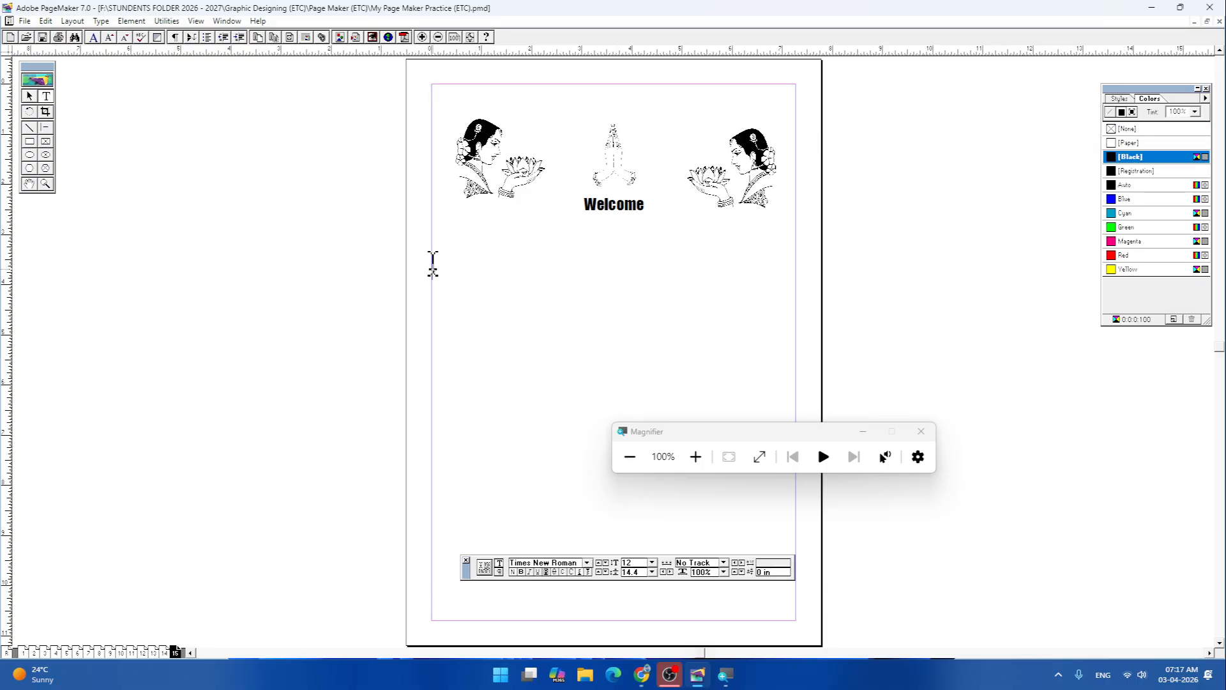
click(30, 95)
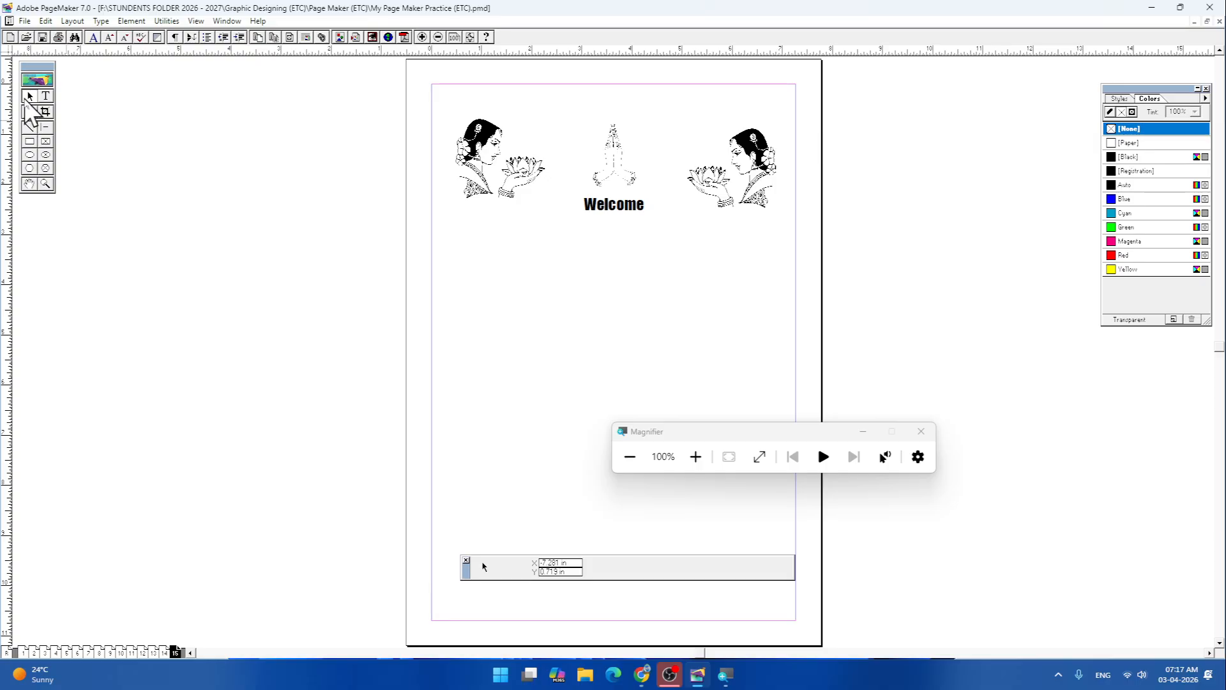
key(ctrl+d)
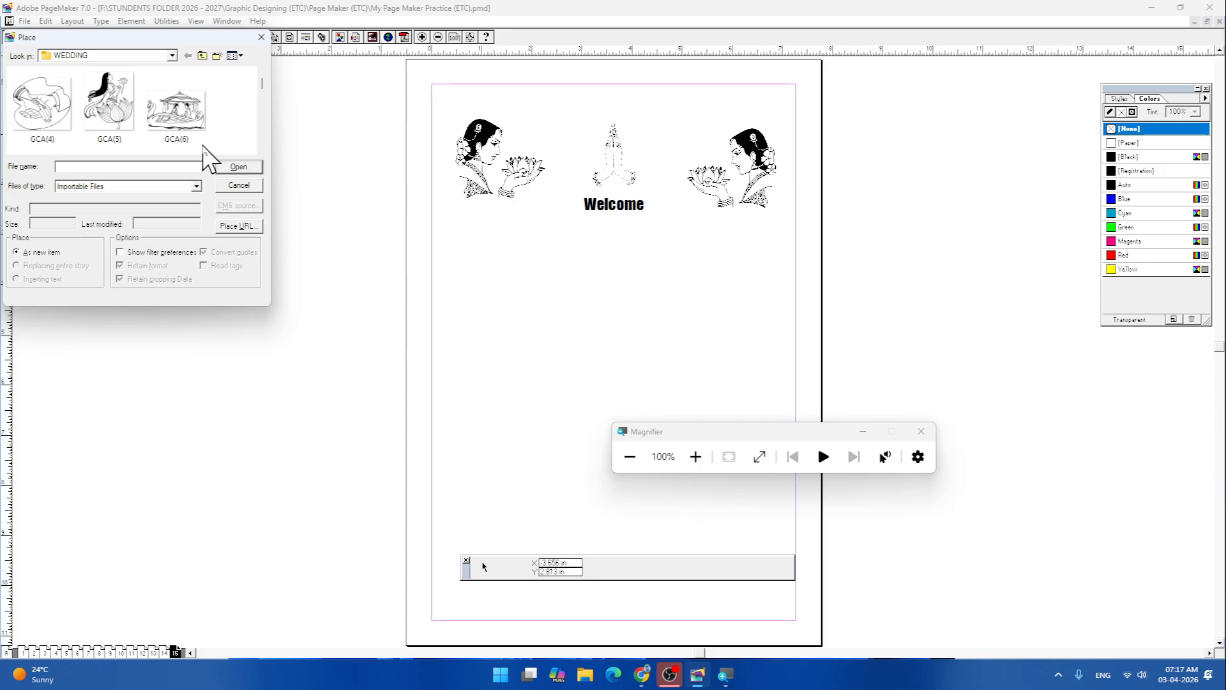
scroll(203, 154, down, 1)
scroll(204, 155, down, 2)
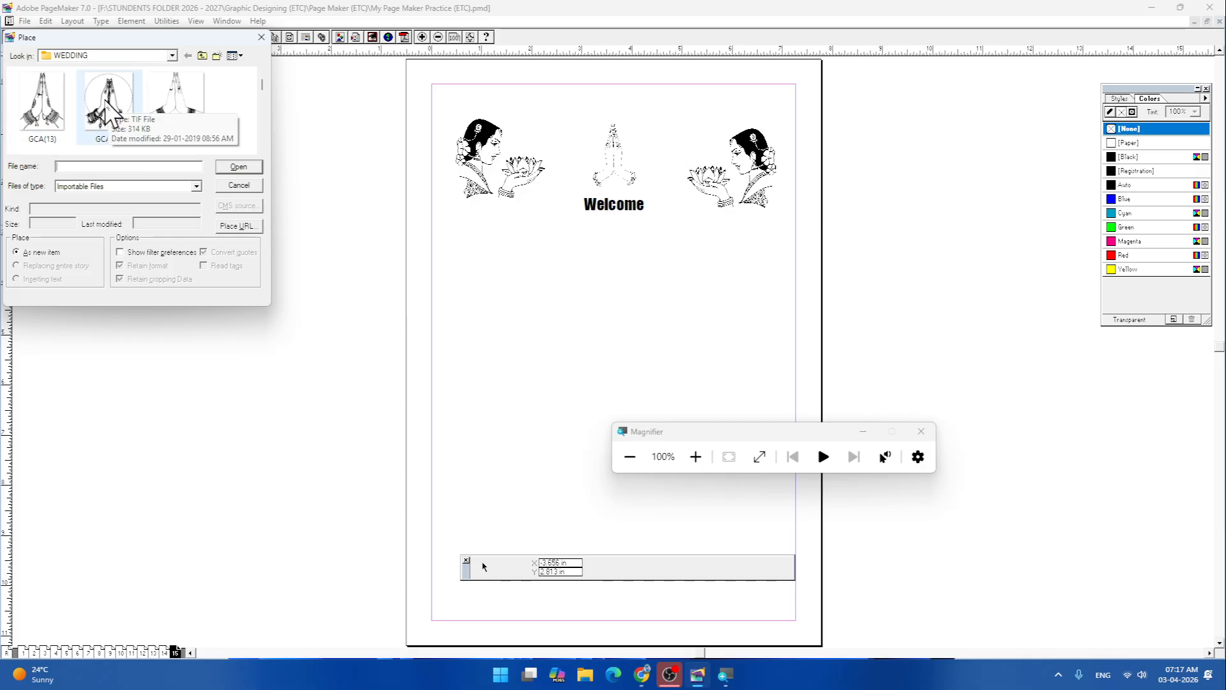
click(40, 109)
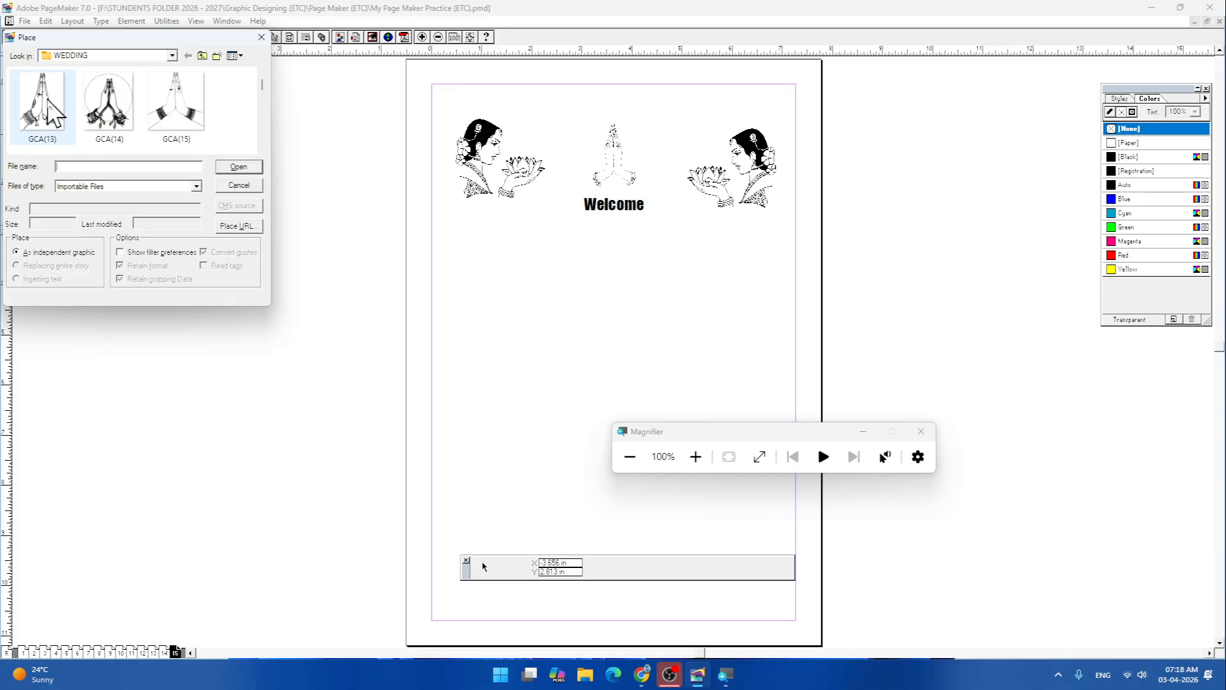
click(238, 167)
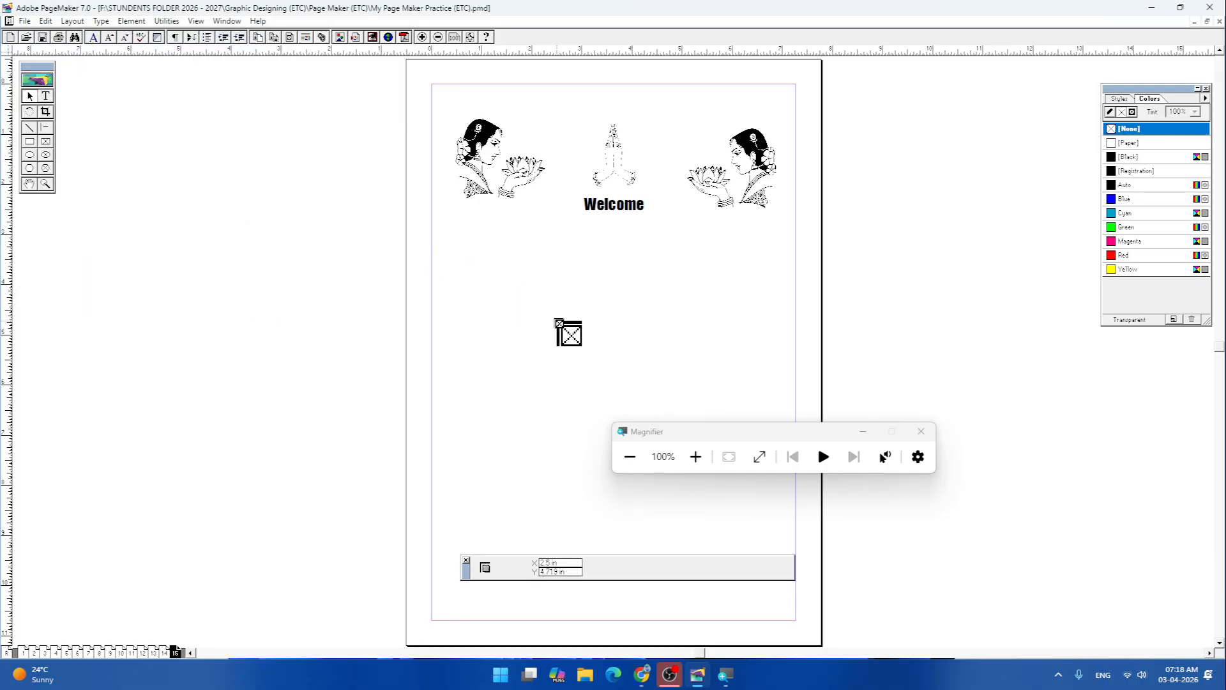
drag(550, 320, 643, 257)
drag(597, 301, 621, 283)
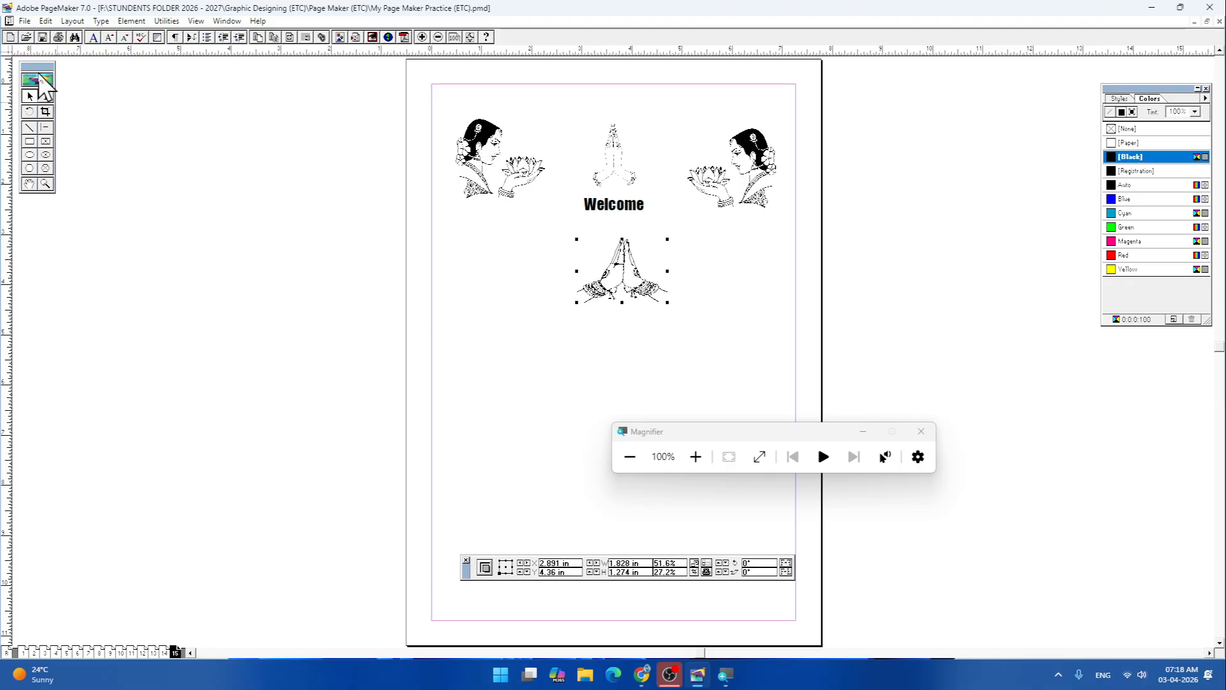
- Place the winged-figure picture GCA(50) from the WEDDING folder about 4.09 in wide and 2.3 in high below the folded-hands picture
key(ctrl+d)
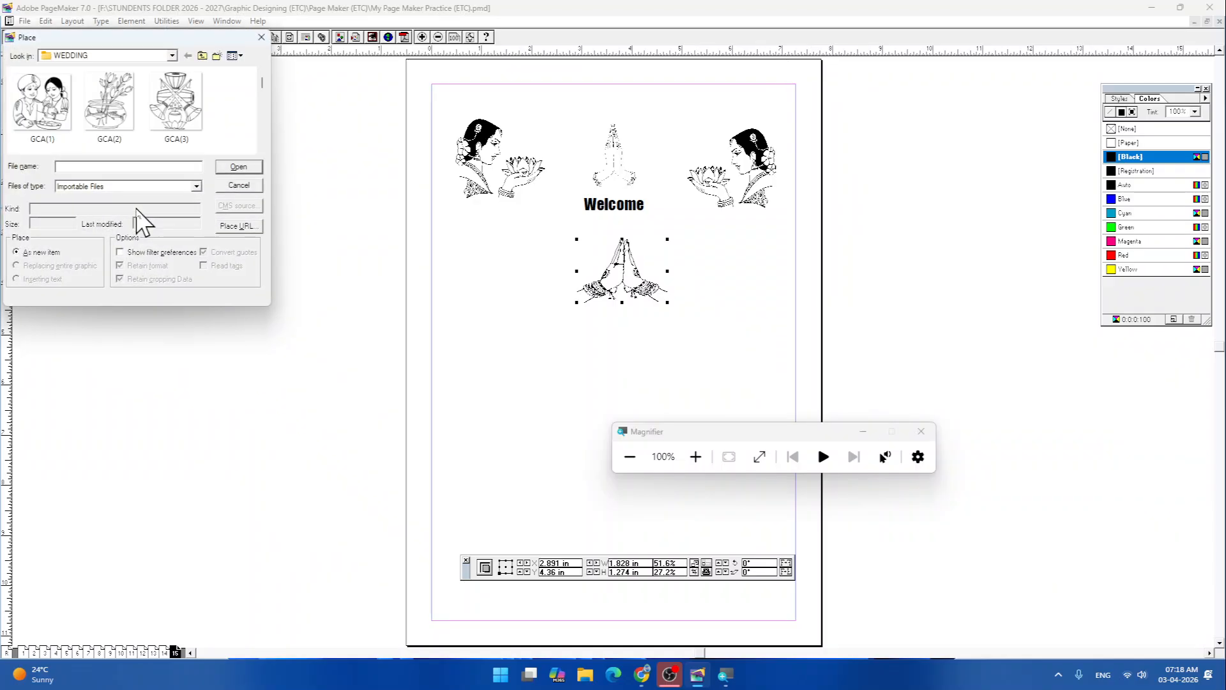
scroll(144, 122, down, 2)
scroll(140, 115, down, 3)
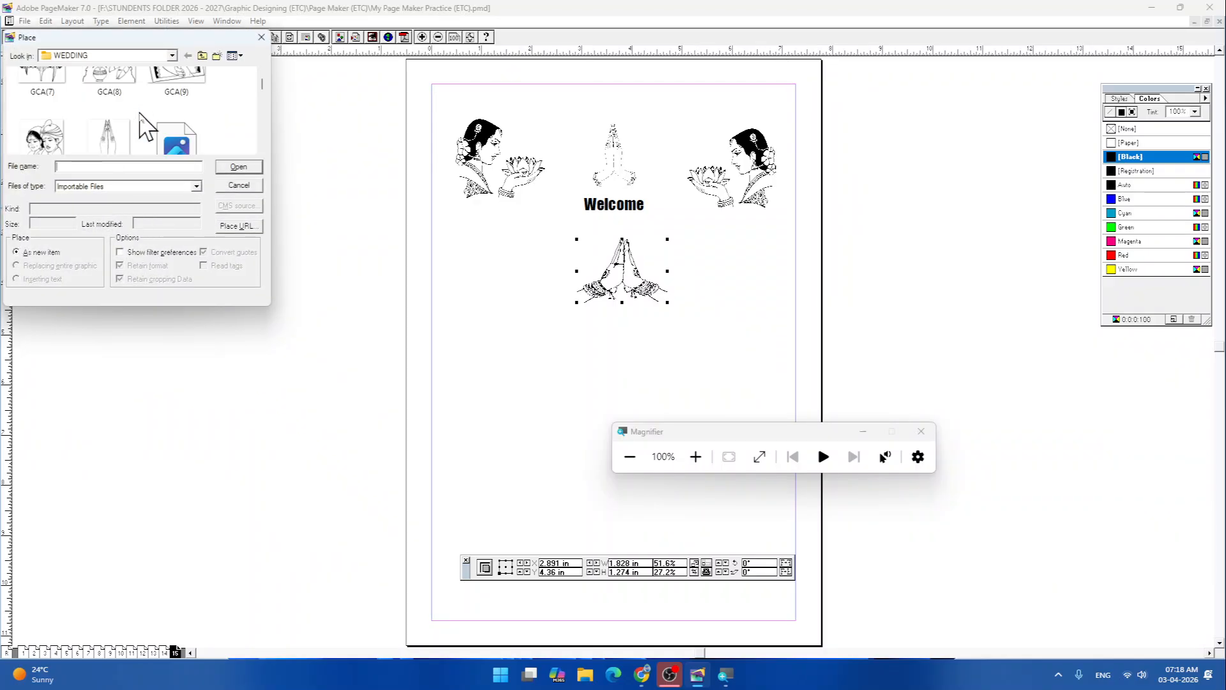
scroll(146, 126, down, 3)
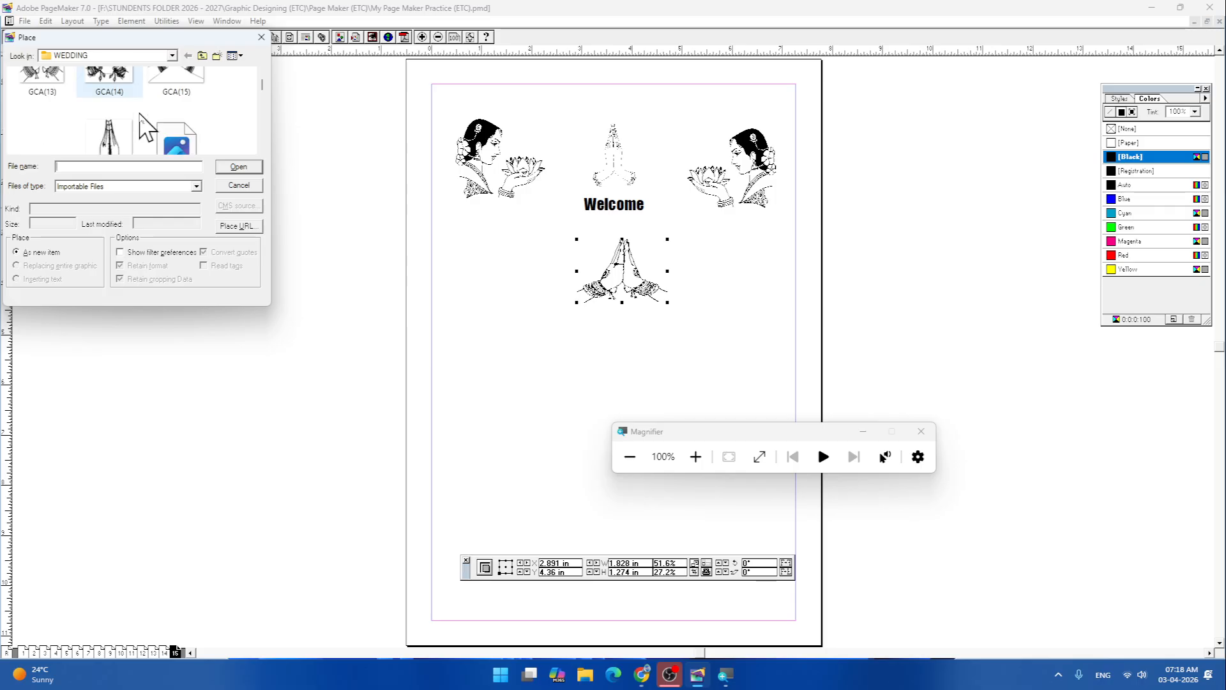
scroll(146, 128, down, 3)
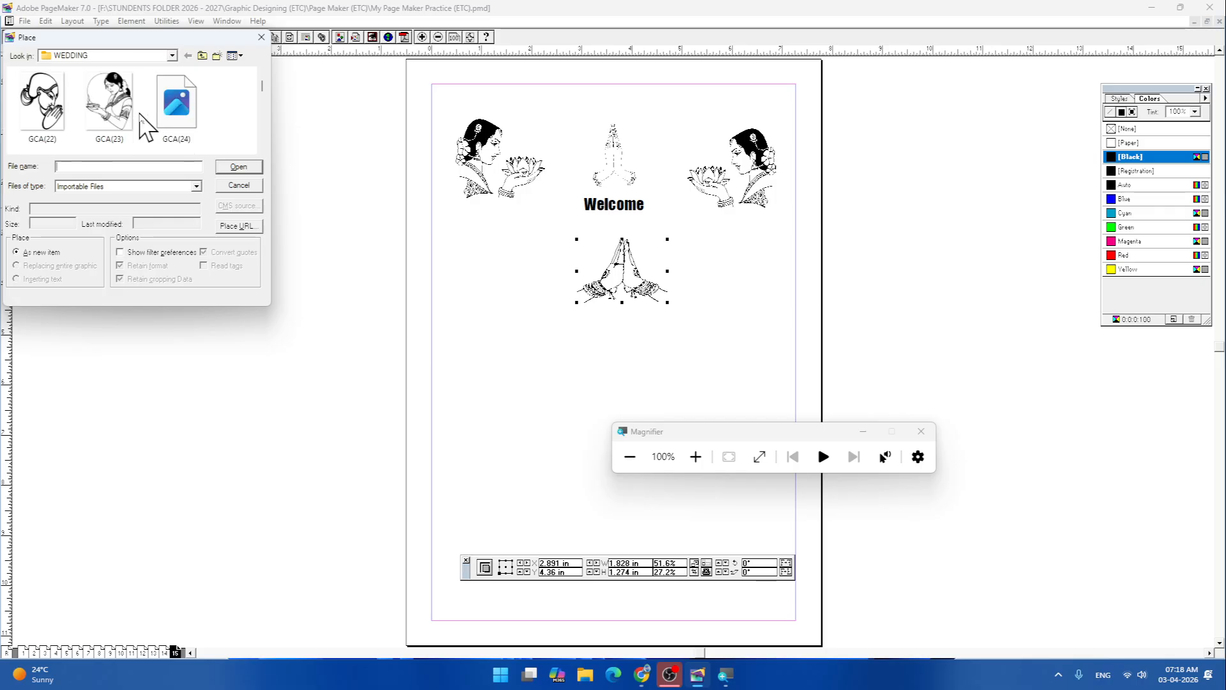
scroll(146, 128, down, 3)
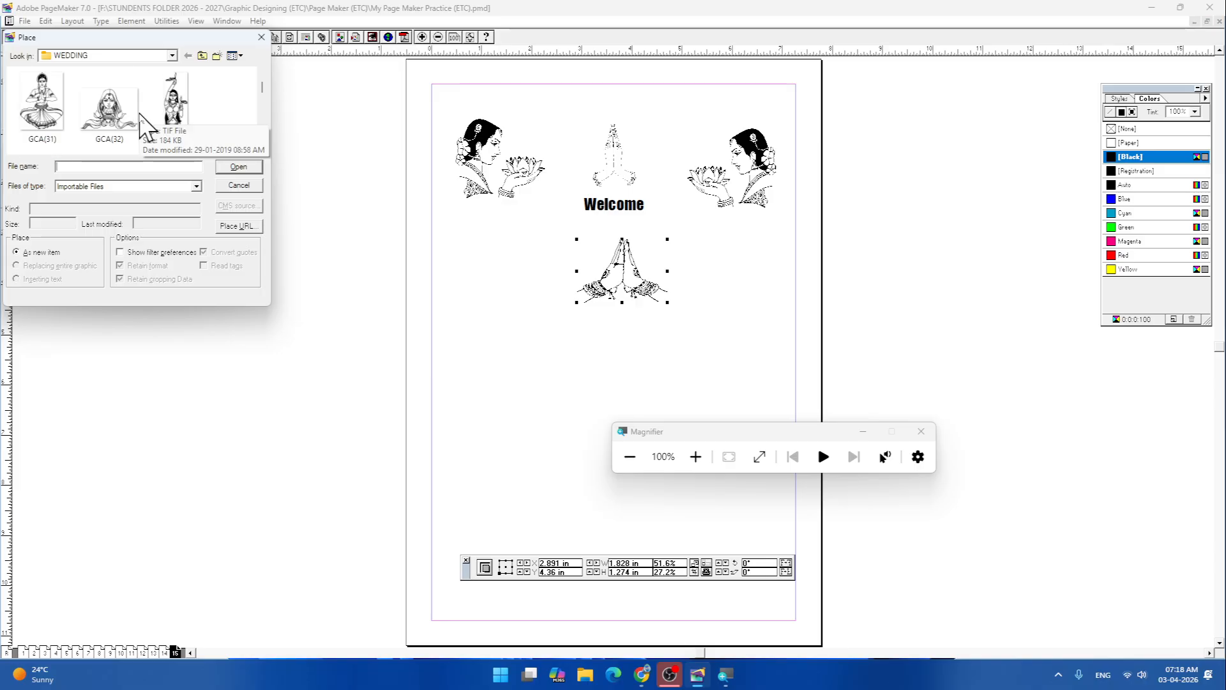
scroll(145, 127, down, 3)
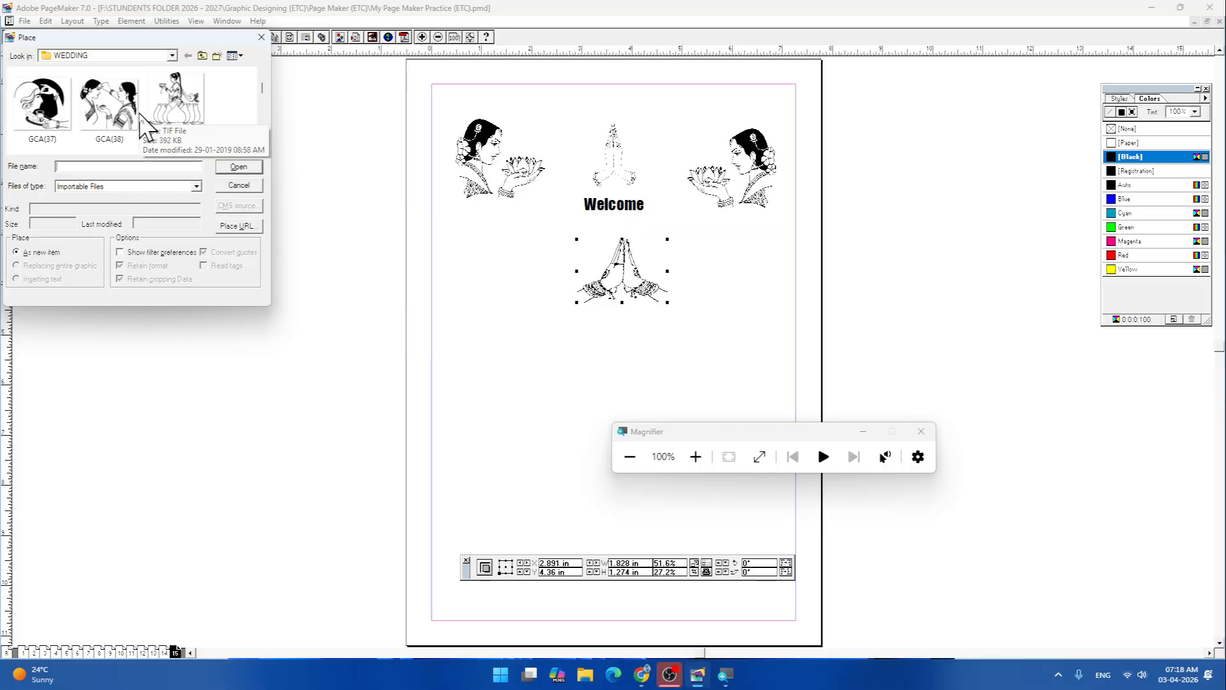
scroll(146, 127, down, 2)
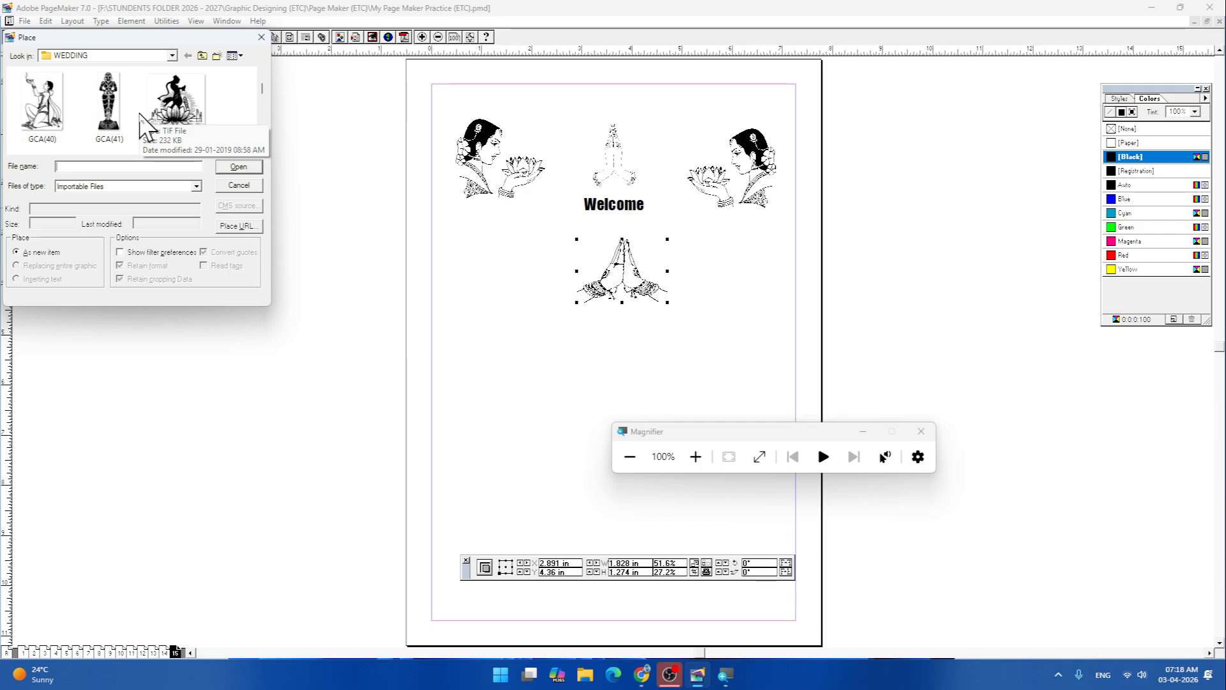
scroll(145, 128, down, 1)
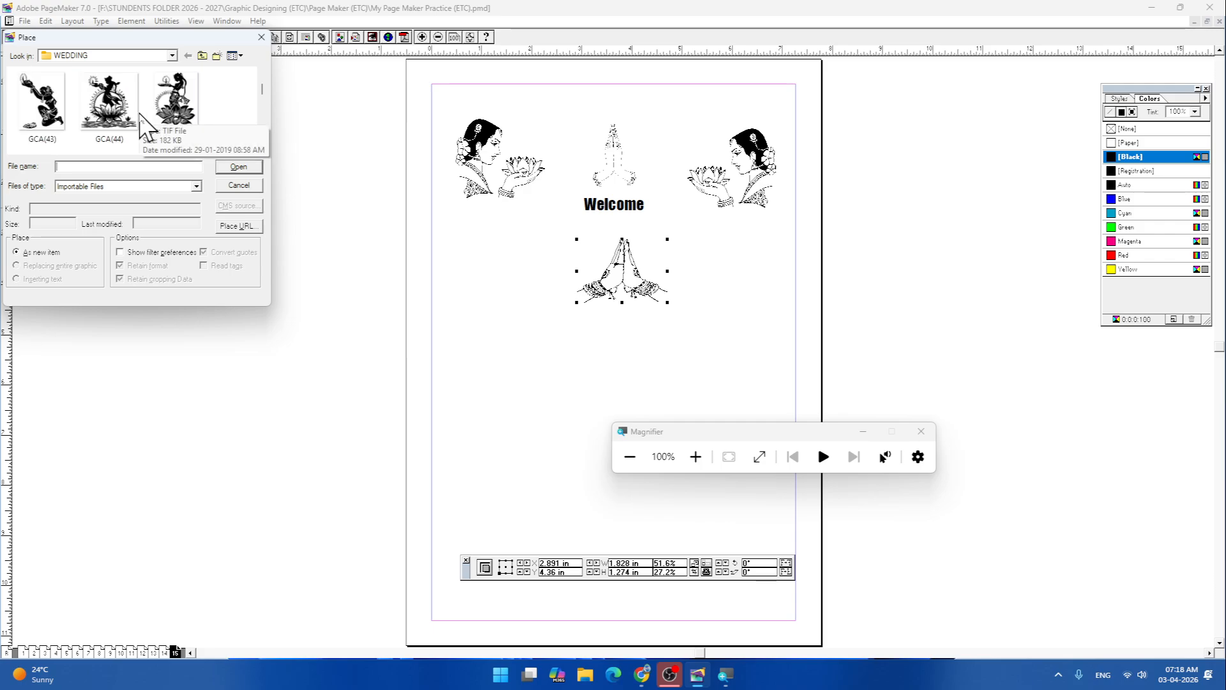
scroll(141, 115, down, 2)
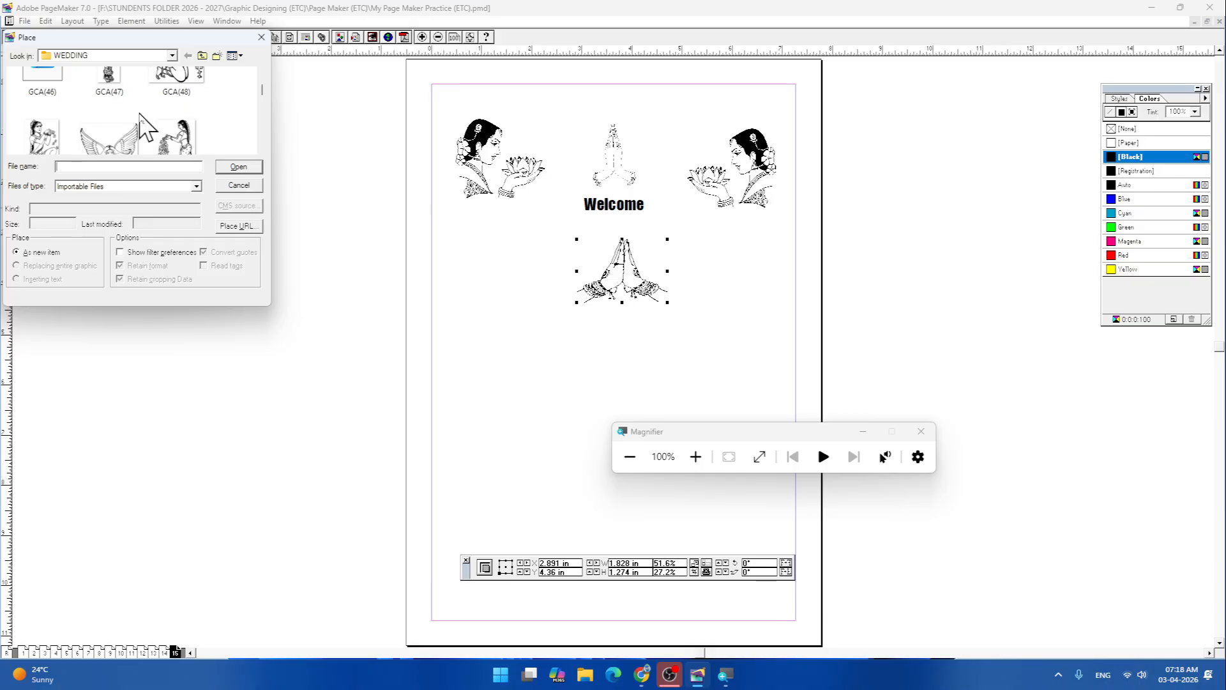
scroll(141, 115, down, 1)
click(125, 115)
click(249, 168)
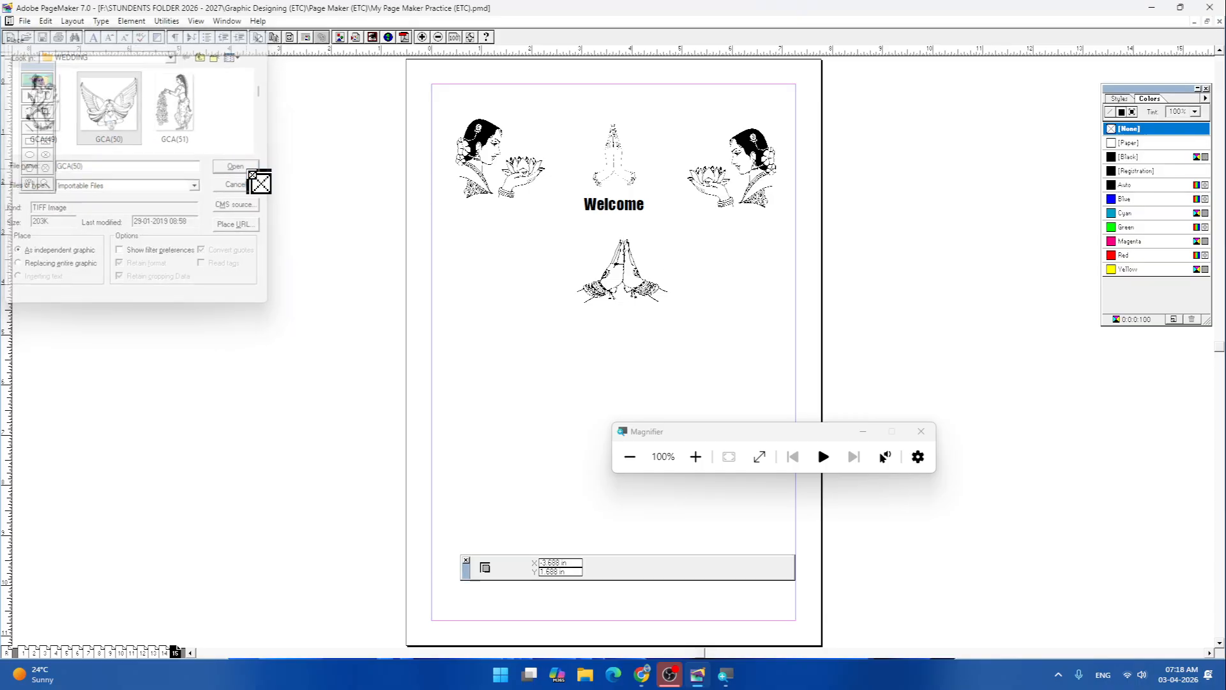
drag(514, 419, 718, 305)
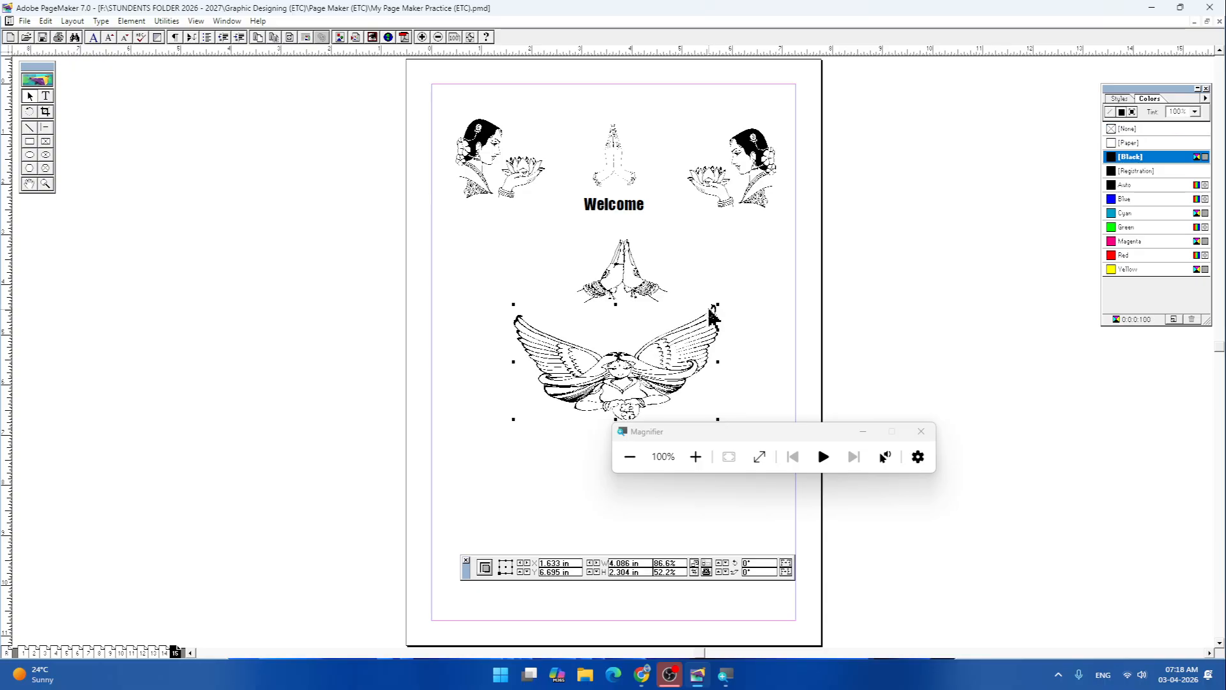
- Flip the winged-figure picture vertically and position it centered just below the folded-hands picture
mouse_move(615, 375)
mouse_down()
mouse_move(593, 378)
mouse_move(663, 359)
mouse_move(616, 392)
mouse_up()
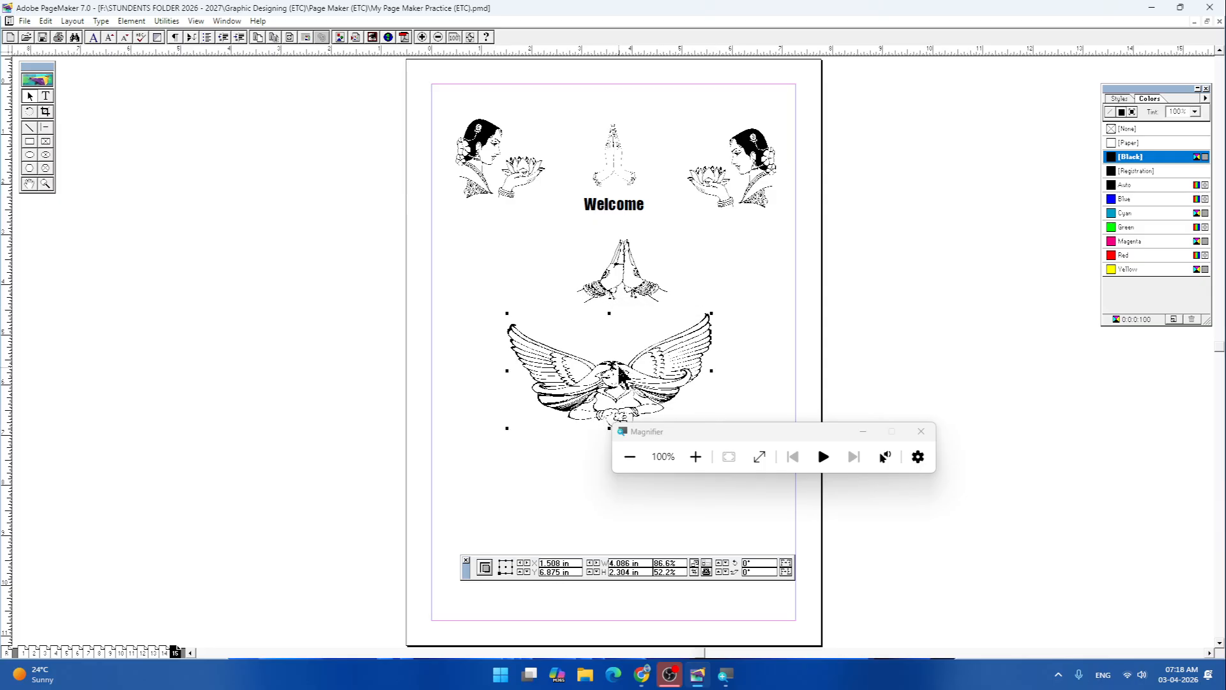
click(785, 571)
drag(610, 482, 627, 364)
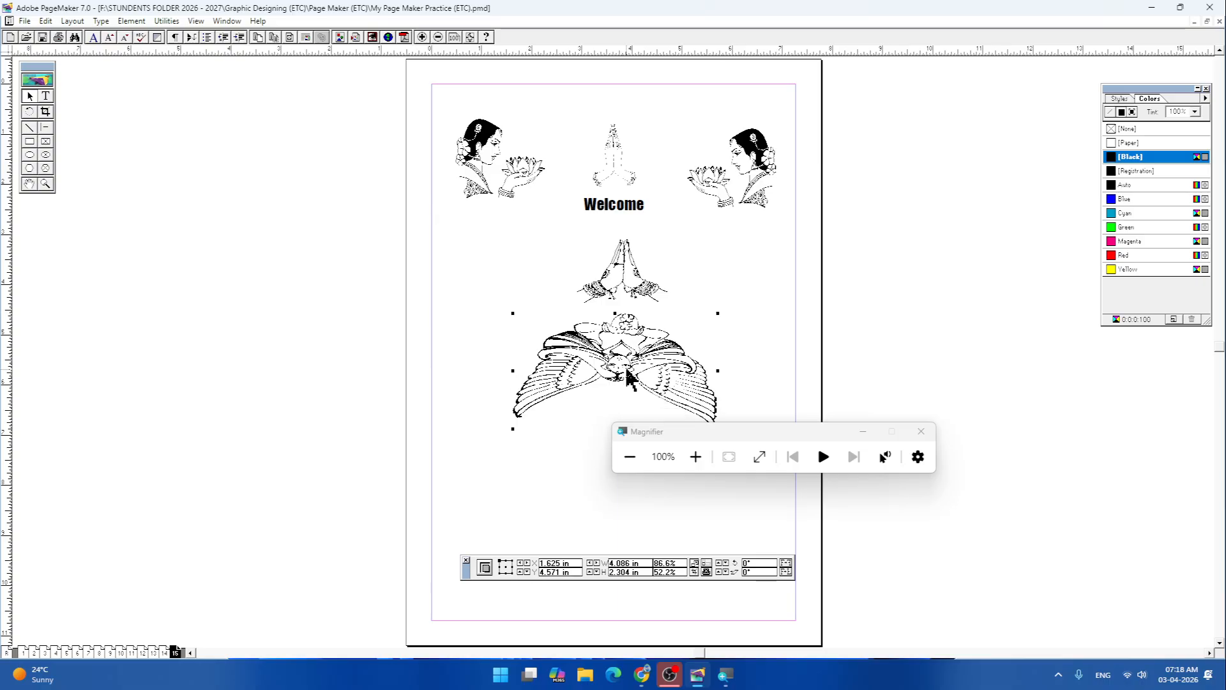